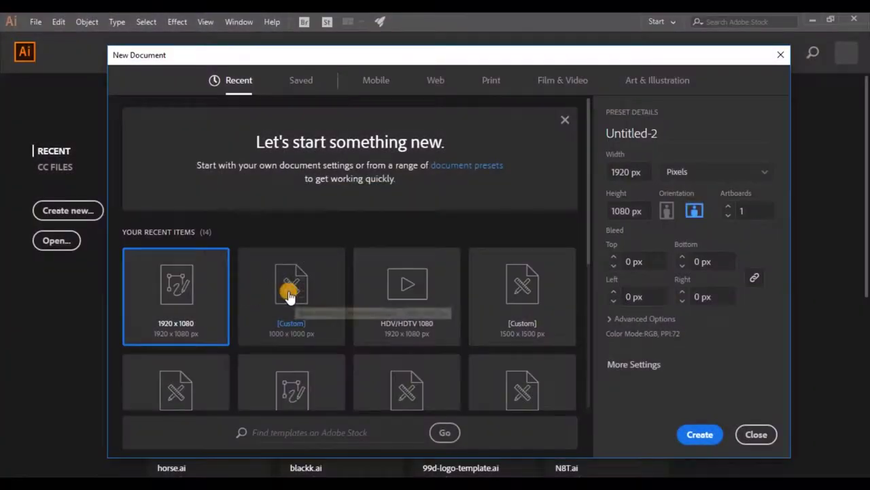
# Create a new 1000 x 1000 px document named car from the recent custom preset.
pyautogui.click(289, 294)
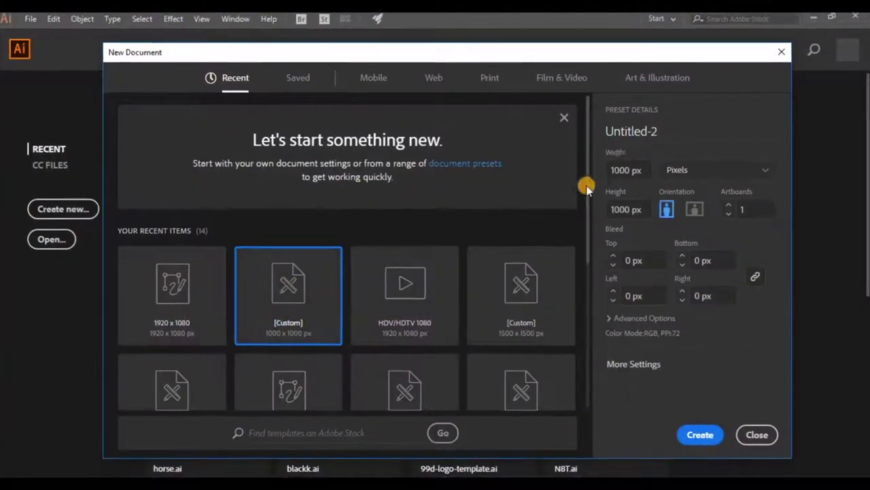
pyautogui.click(602, 134)
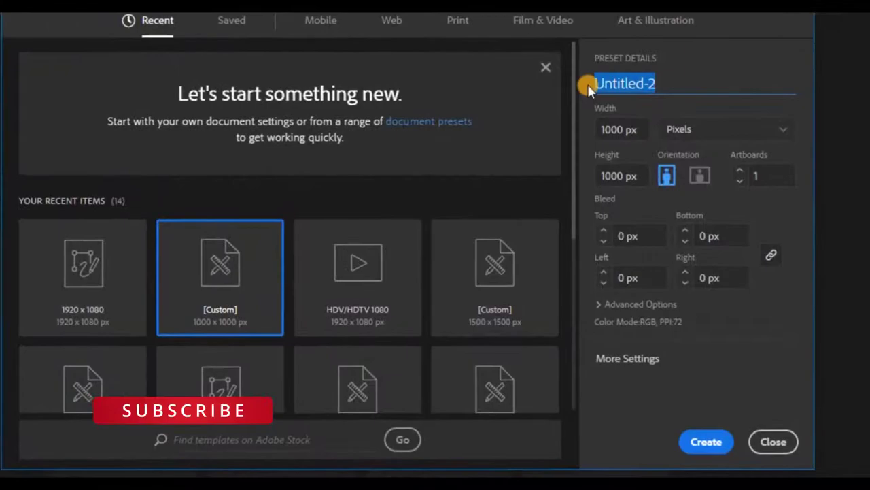
pyautogui.write('car')
pyautogui.click(705, 442)
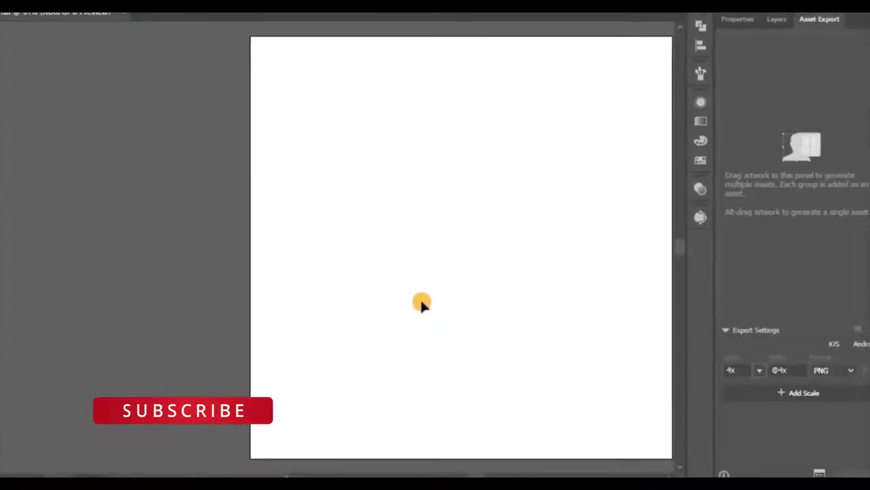
# Lock the placed car photo on the artboard and add a new layer above it with no fill.
pyautogui.moveTo(546, 249); pyautogui.dragTo(489, 253)
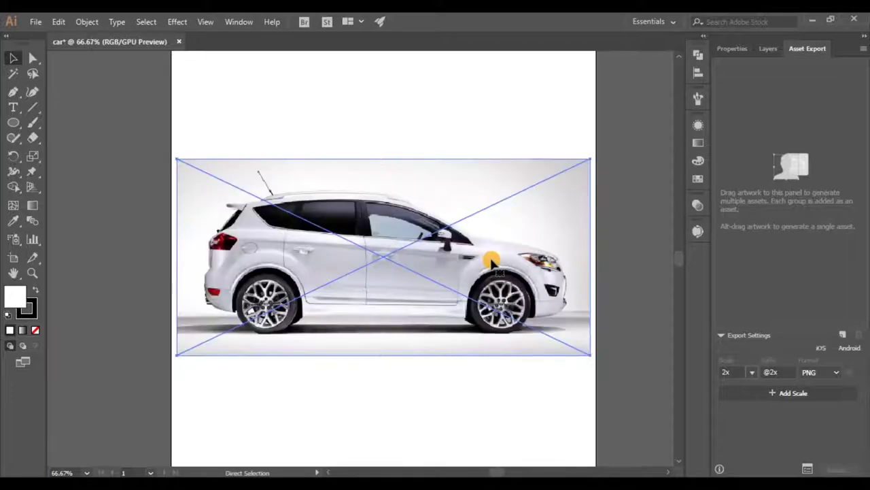
pyautogui.hotkey('ctrl', '2')
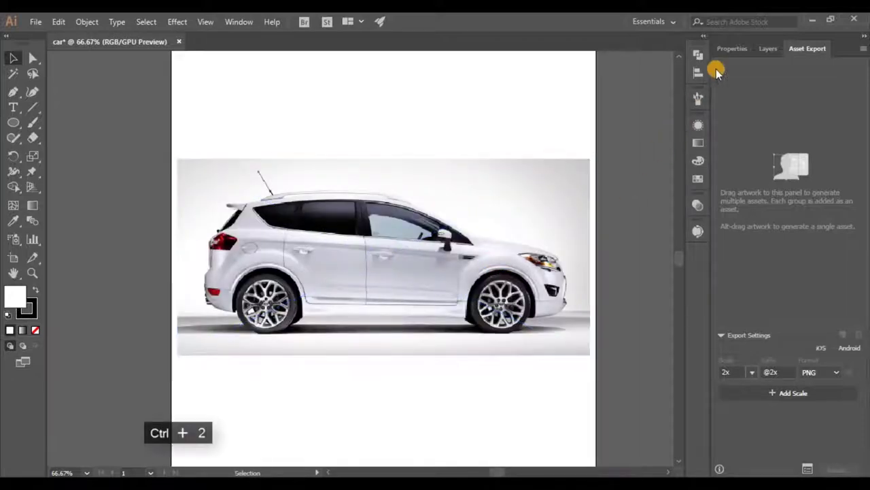
pyautogui.click(765, 49)
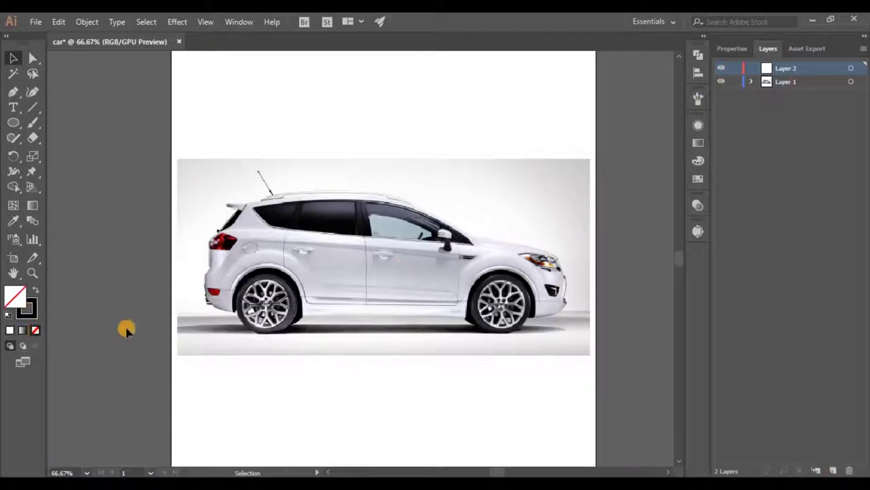
# Start the car body outline with the Pen tool at the rear spoiler tip and run it along the roof.
pyautogui.scroll(2, 301, 254)
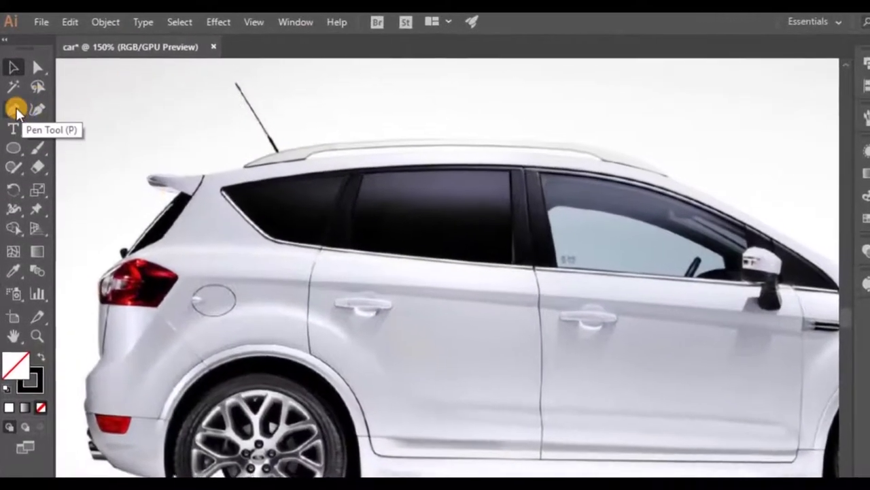
pyautogui.click(15, 110)
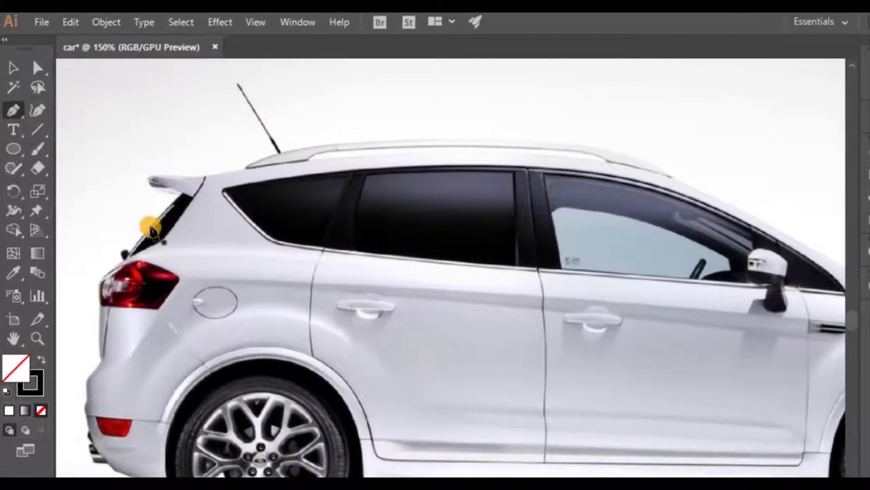
pyautogui.moveTo(185, 212); pyautogui.dragTo(286, 249)
pyautogui.scroll(2, 242, 245)
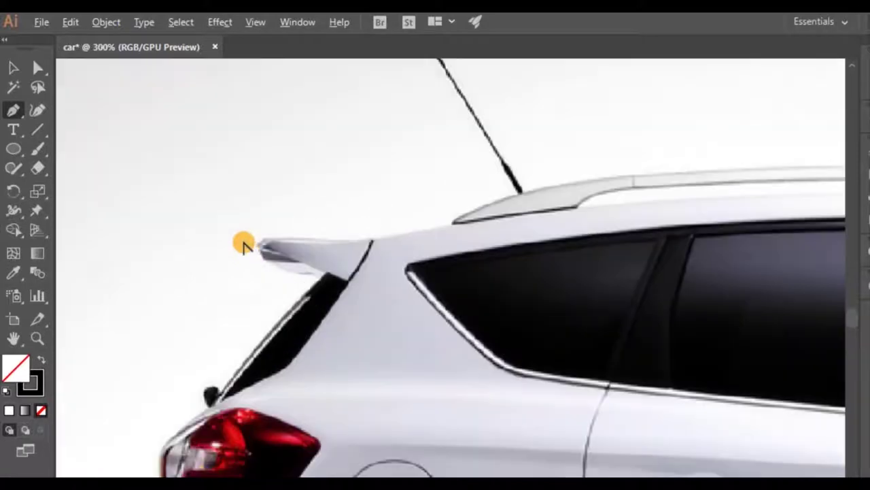
pyautogui.click(263, 244)
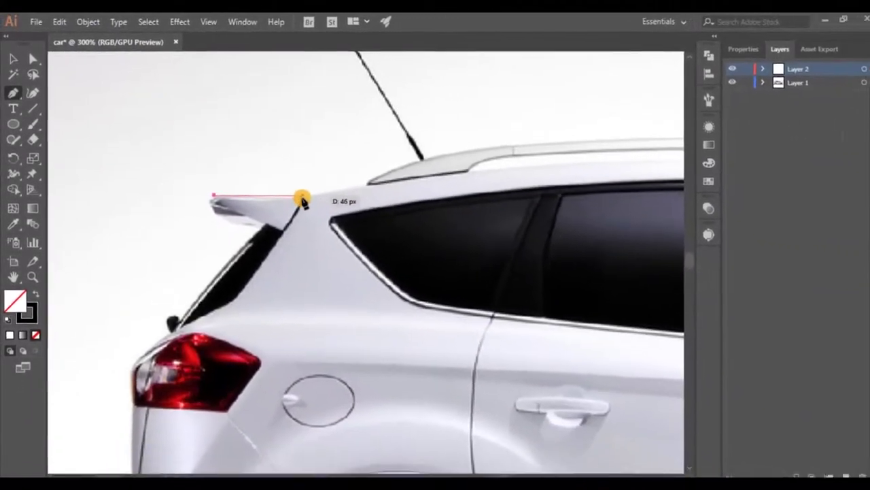
pyautogui.hscroll(5, 285, 198)
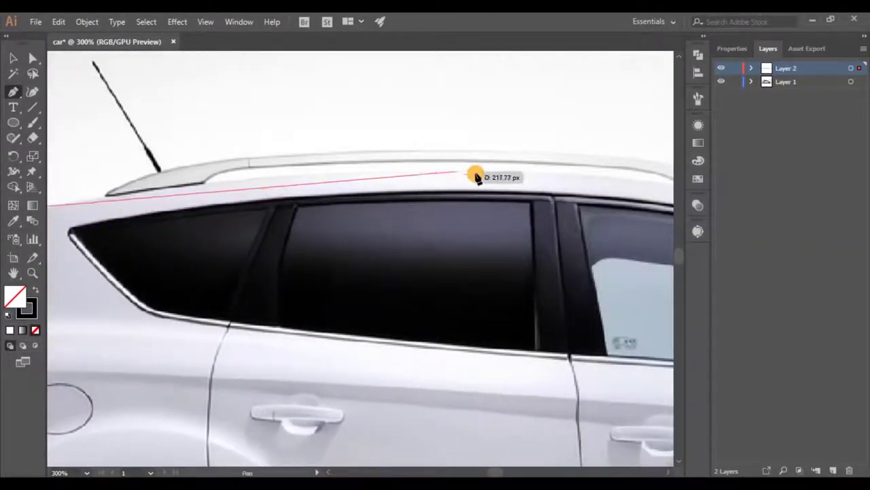
pyautogui.click(481, 172)
# Continue the body outline down the windscreen and along the bonnet to the front edge above the headlight.
pyautogui.hscroll(5, 460, 191)
pyautogui.press('space')
pyautogui.hscroll(7, 501, 184)
pyautogui.scroll(-2, 501, 185)
pyautogui.click(412, 231)
pyautogui.moveTo(653, 299); pyautogui.dragTo(183, 190)
pyautogui.click(236, 184)
pyautogui.scroll(3, 312, 219)
pyautogui.click(313, 220)
pyautogui.moveTo(333, 326); pyautogui.dragTo(245, 156)
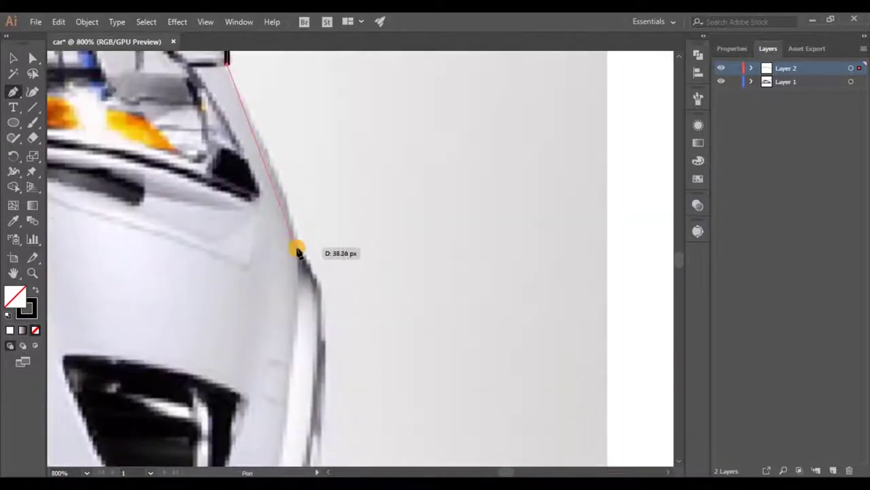
# Extend the body outline down the front bumper and along its lower edge to the front wheel arch.
pyautogui.click(296, 246)
pyautogui.click(320, 283)
pyautogui.moveTo(323, 299); pyautogui.dragTo(327, 117)
pyautogui.click(317, 373)
pyautogui.moveTo(323, 391); pyautogui.dragTo(495, 145)
pyautogui.click(306, 244)
pyautogui.click(301, 279)
pyautogui.moveTo(278, 276); pyautogui.dragTo(544, 275)
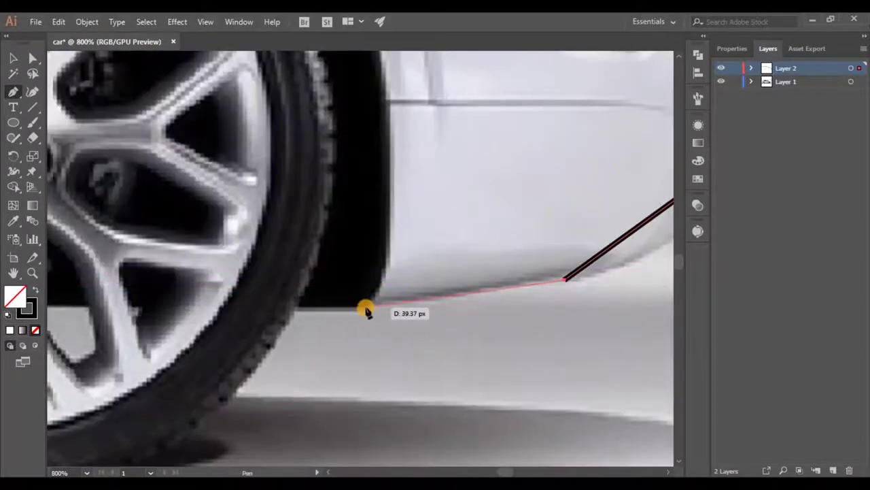
pyautogui.click(368, 306)
# Carry the body outline over the front wheel with straight segments through the tyre area.
pyautogui.click(287, 306)
pyautogui.moveTo(331, 338); pyautogui.dragTo(342, 346)
pyautogui.hotkey('ctrl', 'z')
pyautogui.click(408, 426)
pyautogui.click(385, 224)
pyautogui.scroll(-2, 385, 223)
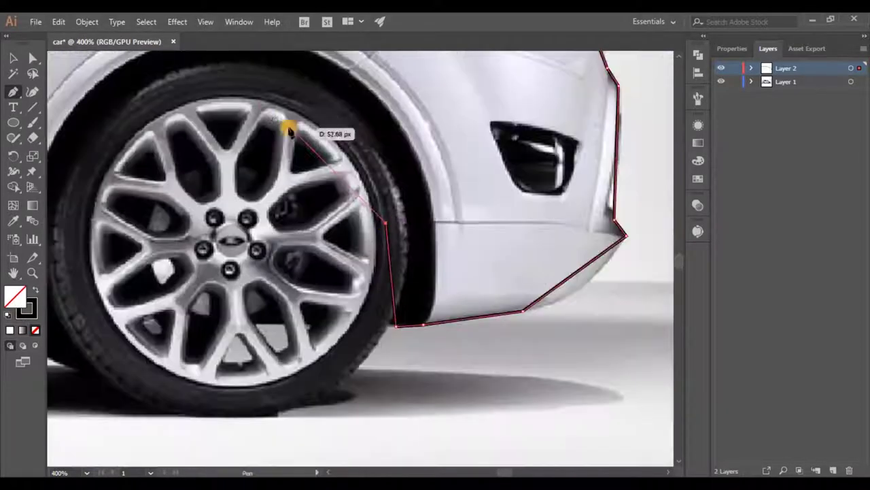
pyautogui.click(259, 102)
pyautogui.moveTo(262, 129); pyautogui.dragTo(545, 212)
pyautogui.click(383, 226)
pyautogui.moveTo(397, 270); pyautogui.dragTo(431, 174)
pyautogui.click(367, 340)
# Extend the body outline along the lower sill from the front wheel to the rear wheel arch.
pyautogui.click(329, 317)
pyautogui.moveTo(306, 314); pyautogui.dragTo(503, 246)
pyautogui.click(432, 242)
pyautogui.moveTo(230, 242); pyautogui.dragTo(671, 242)
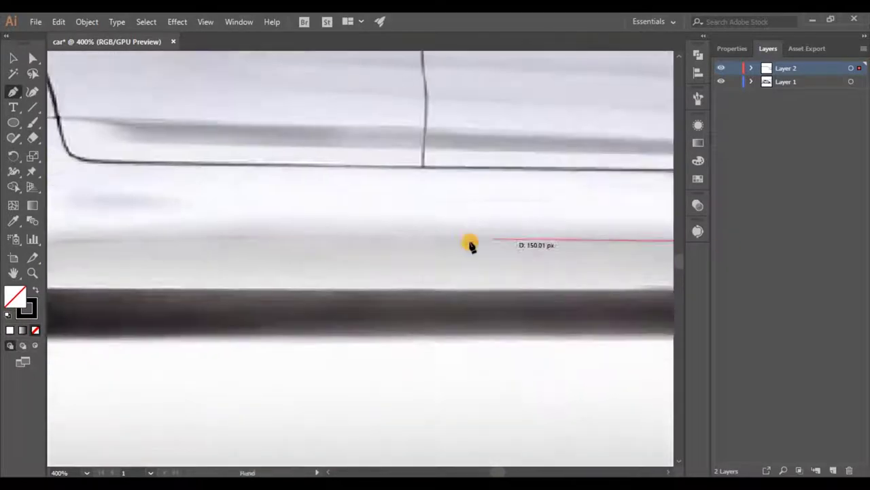
pyautogui.scroll(-2, 440, 240)
pyautogui.click(239, 242)
# Carry the body outline over the rear wheel to the lower edge of the rear bumper.
pyautogui.scroll(4, 219, 252)
pyautogui.click(220, 276)
pyautogui.scroll(-3, 220, 276)
pyautogui.moveTo(222, 273); pyautogui.dragTo(318, 341)
pyautogui.click(276, 177)
pyautogui.moveTo(275, 179); pyautogui.dragTo(352, 175)
pyautogui.click(178, 163)
pyautogui.click(128, 267)
pyautogui.click(119, 290)
# Continue the body outline around the rear bumper and up the car's back edge.
pyautogui.hscroll(-4, 157, 306)
pyautogui.scroll(1, 157, 306)
pyautogui.click(195, 324)
pyautogui.click(153, 241)
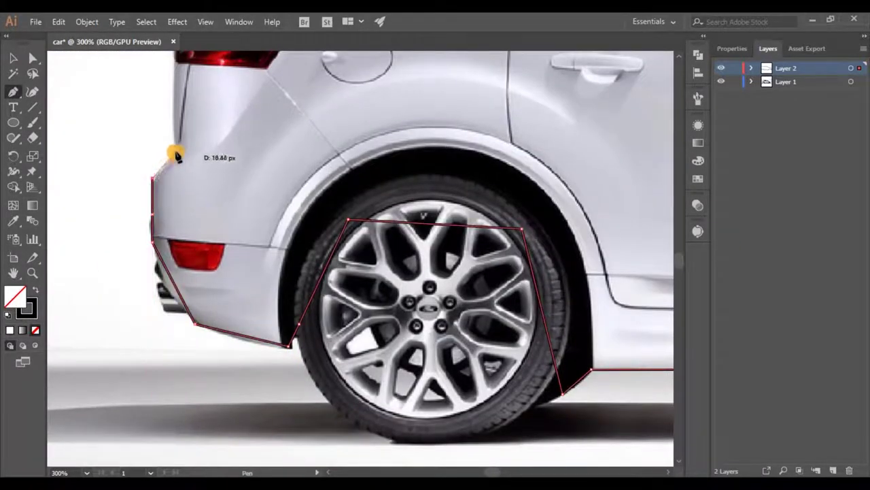
pyautogui.click(175, 154)
pyautogui.moveTo(175, 154); pyautogui.dragTo(232, 349)
# Continue the outline past the tail light and rear window, and close it at the spoiler's starting point.
pyautogui.click(231, 216)
pyautogui.click(276, 181)
pyautogui.moveTo(290, 168); pyautogui.dragTo(250, 322)
pyautogui.click(317, 234)
pyautogui.click(272, 225)
pyautogui.click(270, 206)
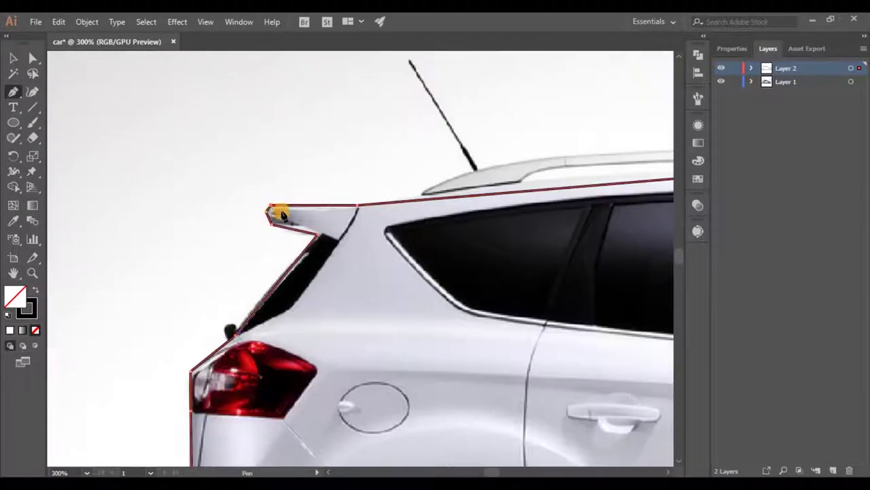
# Trace the tail light as a closed five-point shape with the Pen tool.
pyautogui.scroll(-3, 279, 210)
pyautogui.scroll(2, 306, 286)
pyautogui.scroll(2, 306, 304)
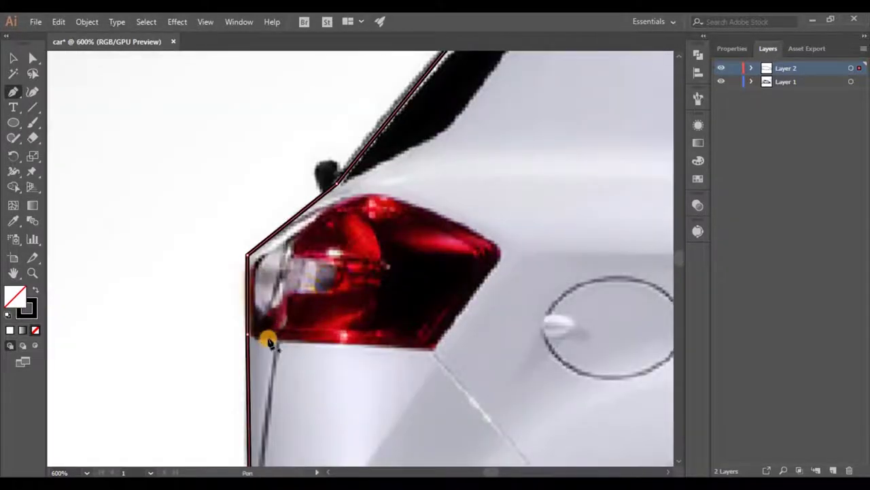
pyautogui.click(257, 338)
pyautogui.click(257, 257)
pyautogui.click(363, 197)
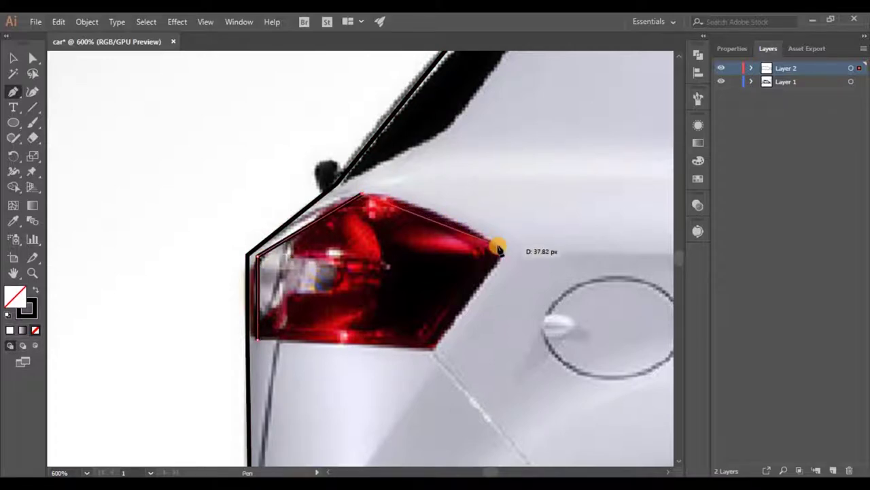
pyautogui.click(501, 251)
pyautogui.click(436, 346)
pyautogui.click(259, 339)
# Trace the headlight as a closed four-point shape with the Pen tool.
pyautogui.scroll(-4, 306, 317)
pyautogui.moveTo(590, 324); pyautogui.dragTo(217, 293)
pyautogui.moveTo(611, 322); pyautogui.dragTo(430, 317)
pyautogui.scroll(5, 461, 303)
pyautogui.click(277, 277)
pyautogui.click(480, 297)
pyautogui.click(538, 378)
pyautogui.click(390, 348)
pyautogui.click(278, 277)
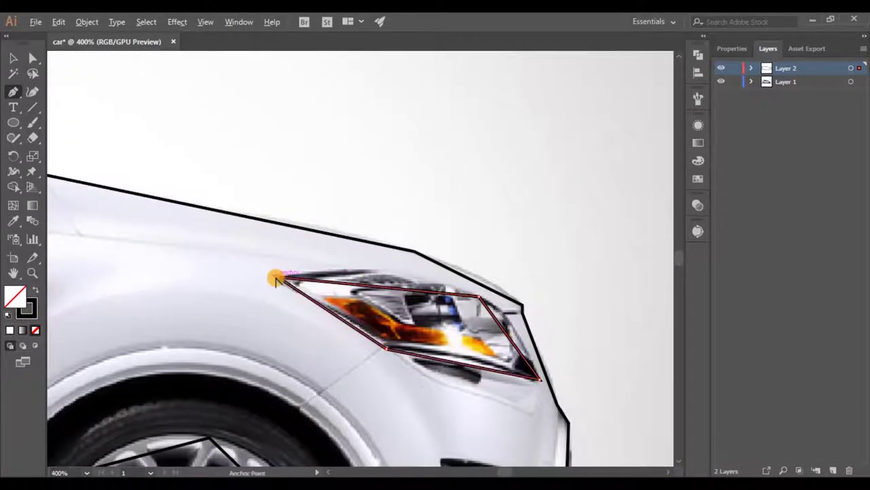
# Bend the top edge of the rear spoiler on the body outline with the Curvature tool.
pyautogui.scroll(-2, 274, 278)
pyautogui.moveTo(198, 312); pyautogui.dragTo(605, 245)
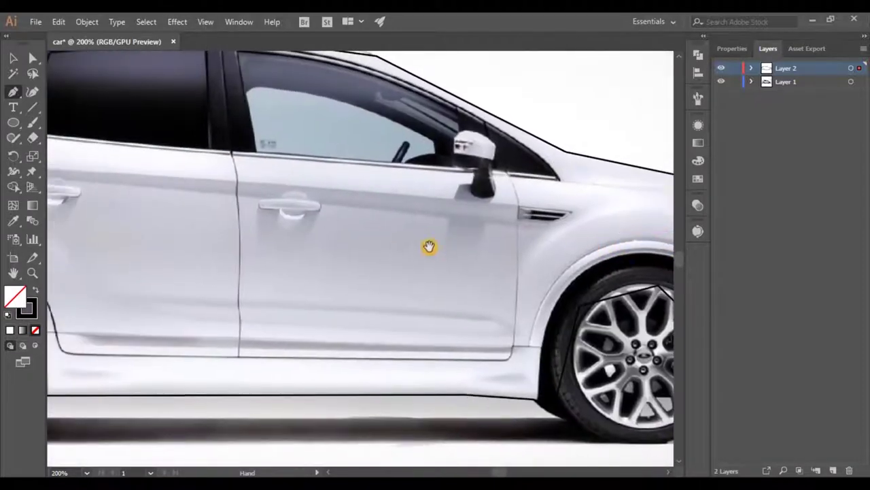
pyautogui.scroll(-2, 575, 302)
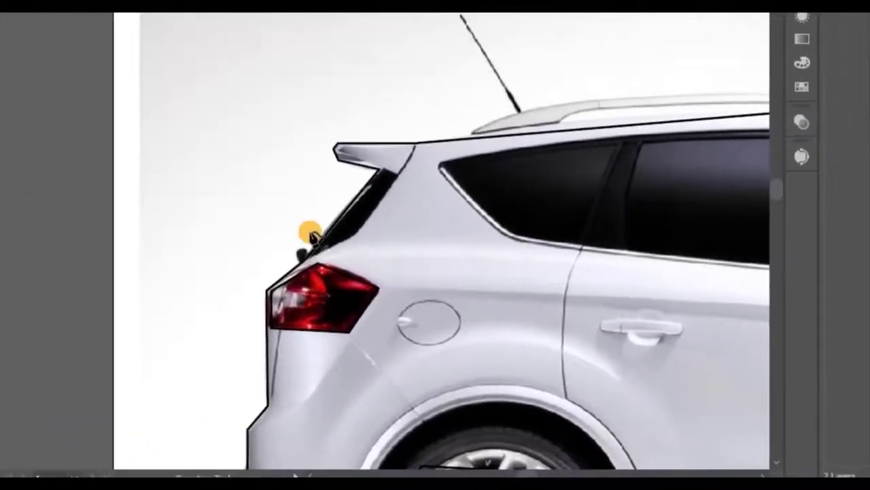
pyautogui.scroll(2, 388, 321)
pyautogui.scroll(1, 382, 95)
pyautogui.click(497, 74)
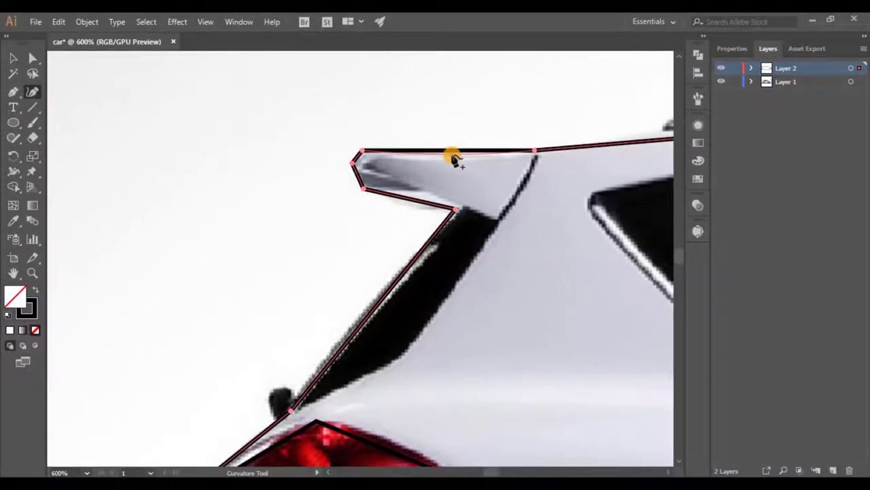
pyautogui.click(452, 155)
# Curve the roof segments of the body outline to follow the car's roofline from spoiler to windscreen.
pyautogui.scroll(-1, 454, 158)
pyautogui.moveTo(602, 167); pyautogui.dragTo(231, 207)
pyautogui.scroll(-1, 408, 190)
pyautogui.moveTo(536, 183); pyautogui.dragTo(485, 200)
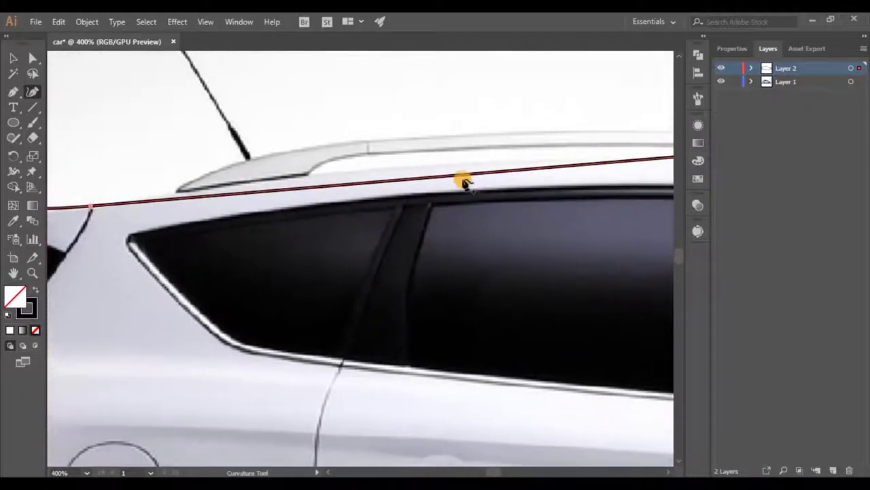
pyautogui.moveTo(460, 173); pyautogui.dragTo(459, 163)
pyautogui.scroll(-2, 459, 164)
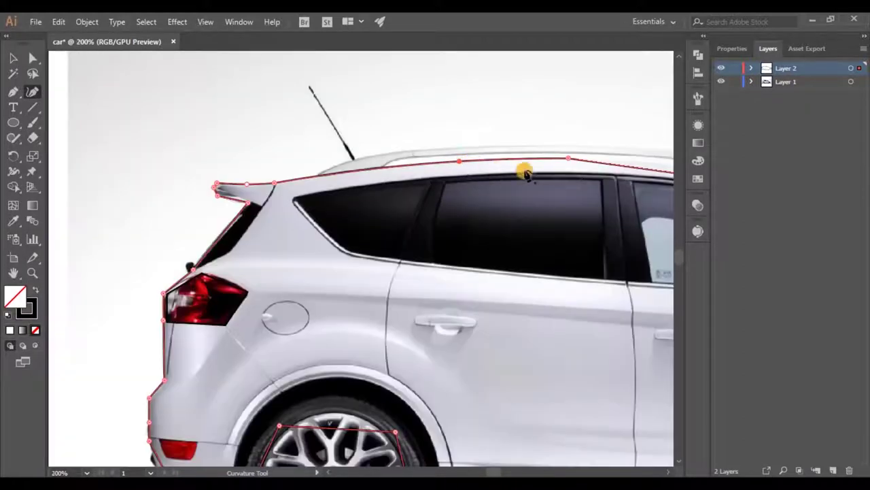
pyautogui.moveTo(596, 176); pyautogui.dragTo(287, 177)
pyautogui.scroll(1, 287, 176)
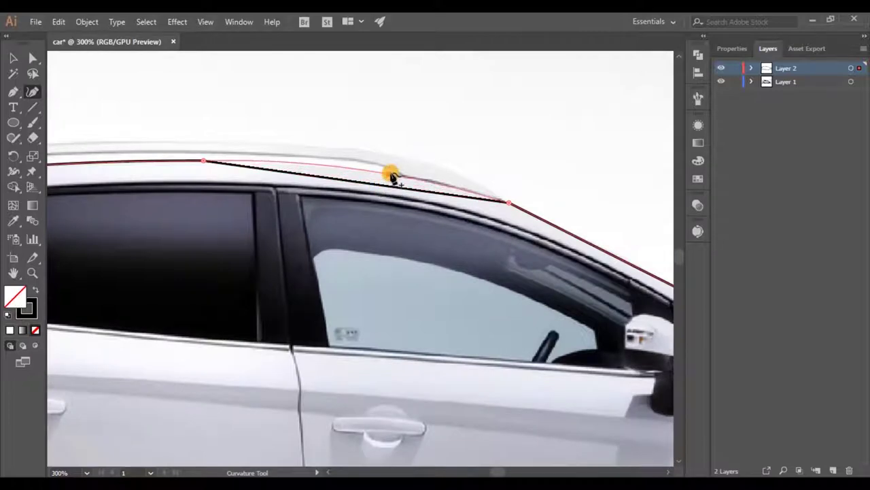
pyautogui.scroll(-2, 353, 194)
# Curve the outline along the windscreen and the bonnet's front edge above the headlight.
pyautogui.hscroll(3, 323, 210)
pyautogui.hscroll(3, 306, 201)
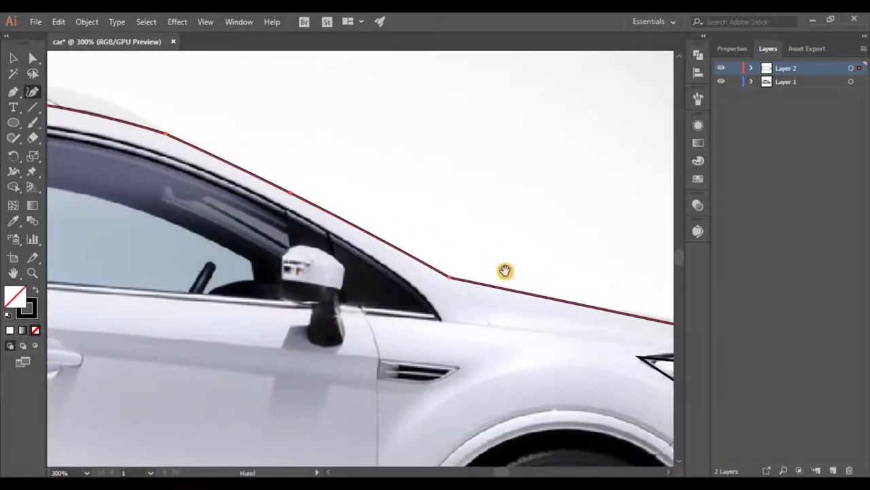
pyautogui.scroll(-2, 435, 255)
pyautogui.hscroll(8, 381, 244)
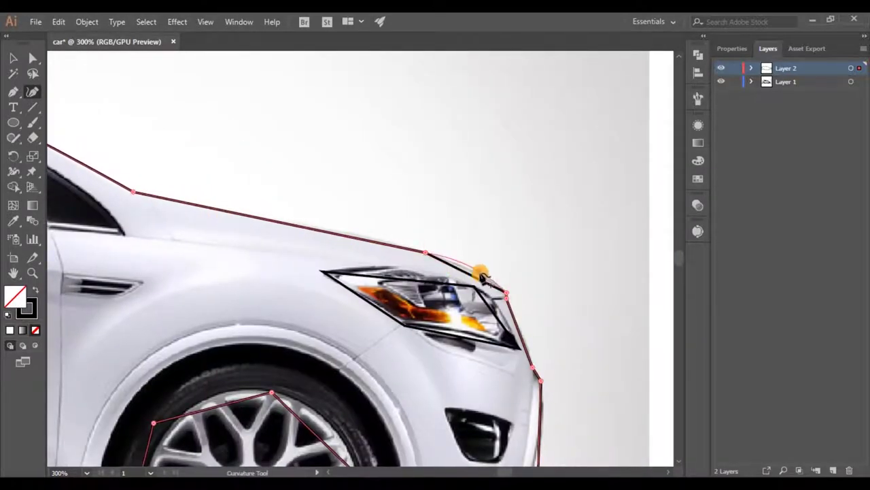
pyautogui.scroll(2, 484, 282)
pyautogui.moveTo(450, 255); pyautogui.dragTo(463, 249)
# Bend the front bumper segments of the outline to match its side and rounded lower corner.
pyautogui.scroll(-1, 474, 261)
pyautogui.moveTo(518, 340); pyautogui.dragTo(406, 227)
pyautogui.scroll(1, 411, 224)
pyautogui.scroll(2, 410, 225)
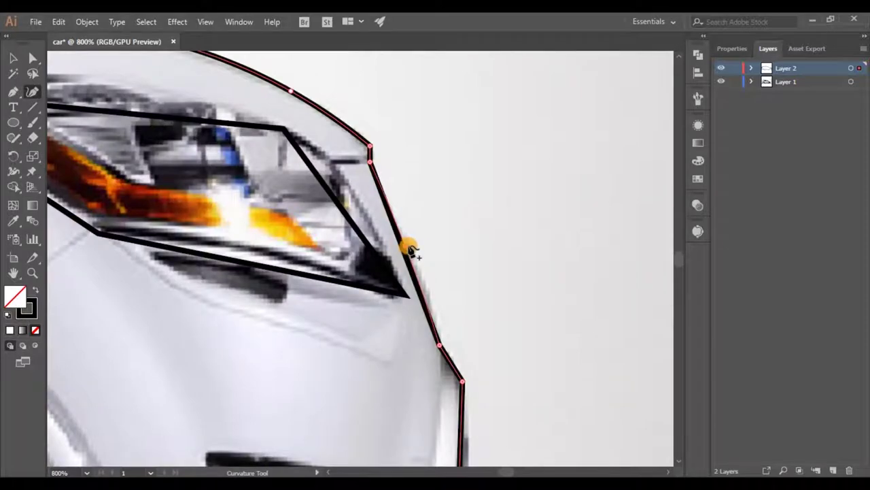
pyautogui.scroll(-3, 411, 249)
pyautogui.scroll(2, 438, 246)
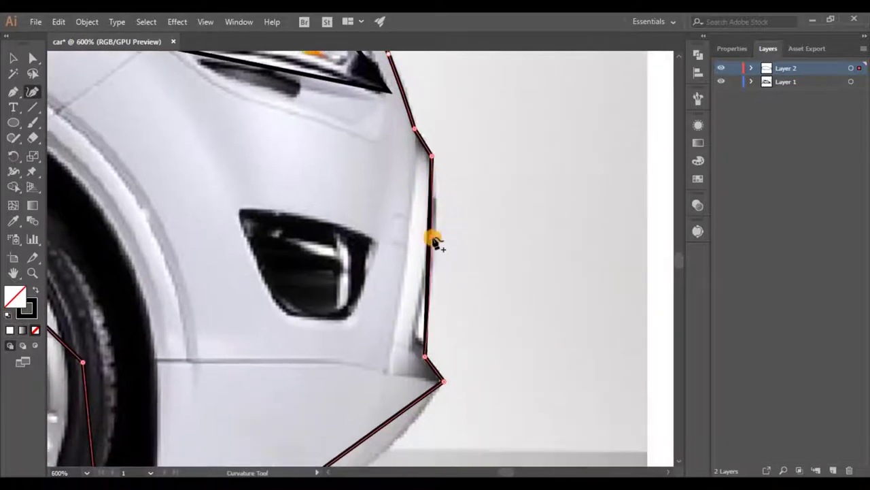
pyautogui.moveTo(434, 239); pyautogui.dragTo(437, 237)
pyautogui.moveTo(437, 360); pyautogui.dragTo(435, 238)
pyautogui.moveTo(403, 291); pyautogui.dragTo(401, 318)
# Round the outline segments over the front wheel so they follow the tyre.
pyautogui.moveTo(252, 356); pyautogui.dragTo(499, 325)
pyautogui.moveTo(333, 274); pyautogui.dragTo(340, 273)
pyautogui.scroll(2, 410, 257)
pyautogui.hscroll(-3, 410, 257)
pyautogui.hscroll(-3, 356, 169)
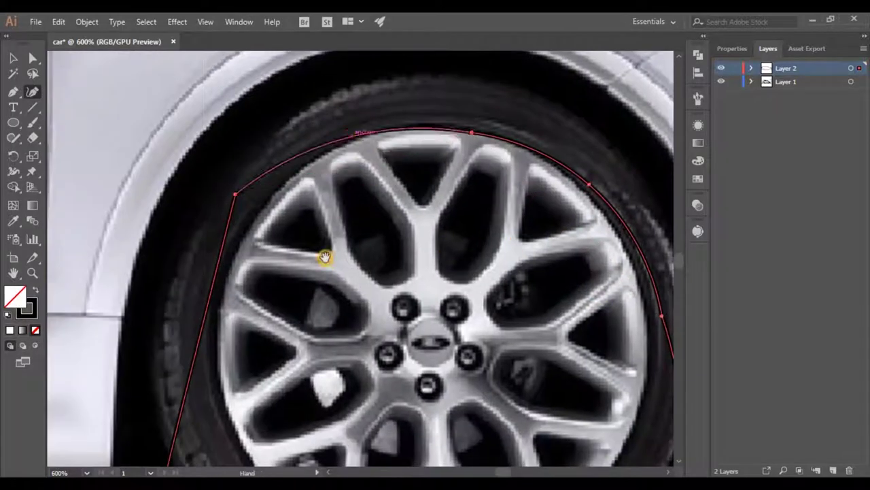
pyautogui.hscroll(-2, 305, 204)
pyautogui.scroll(-2, 306, 204)
pyautogui.scroll(-3, 305, 204)
pyautogui.scroll(3, 589, 181)
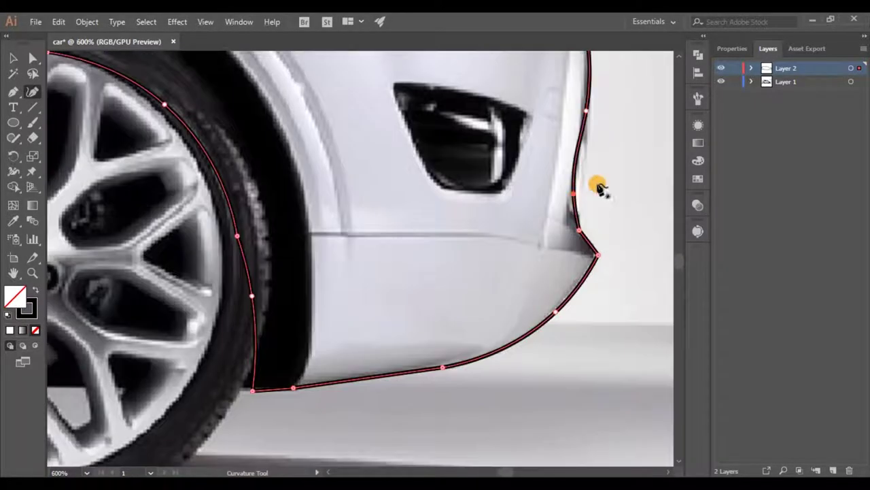
# Round the outline segments over the rear wheel so they follow the tyre.
pyautogui.scroll(-2, 591, 190)
pyautogui.moveTo(167, 281); pyautogui.dragTo(606, 324)
pyautogui.moveTo(237, 335); pyautogui.dragTo(734, 355)
pyautogui.scroll(2, 325, 348)
pyautogui.moveTo(325, 348); pyautogui.dragTo(330, 354)
pyautogui.scroll(-2, 329, 346)
pyautogui.moveTo(311, 326); pyautogui.dragTo(549, 399)
pyautogui.scroll(2, 424, 254)
pyautogui.moveTo(423, 282); pyautogui.dragTo(419, 243)
pyautogui.moveTo(340, 326); pyautogui.dragTo(472, 152)
pyautogui.moveTo(331, 207); pyautogui.dragTo(306, 195)
# Curve the rear segments of the outline along the bumper, above the tail light and along the rear window.
pyautogui.hscroll(-4, 315, 388)
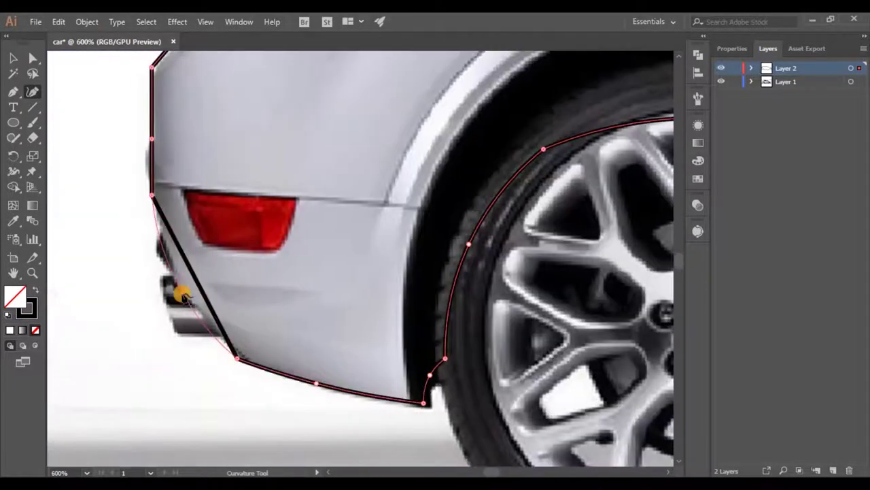
pyautogui.scroll(5, 249, 245)
pyautogui.hscroll(-2, 248, 245)
pyautogui.scroll(5, 248, 244)
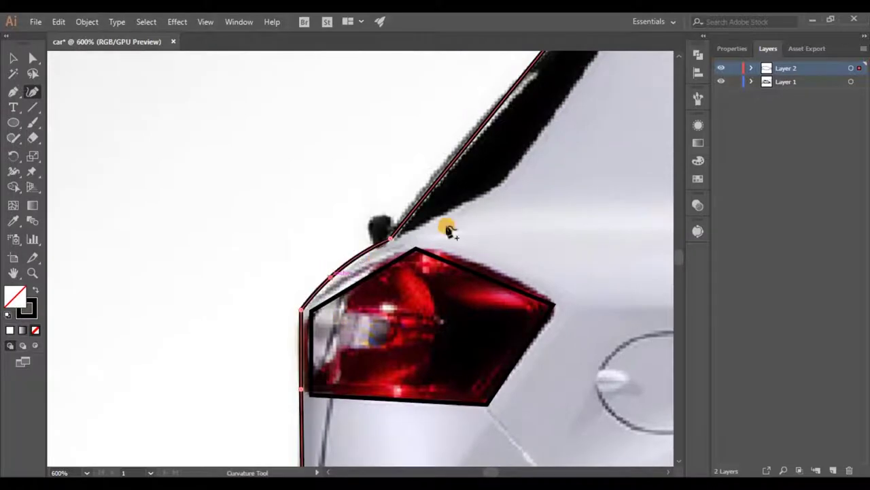
pyautogui.scroll(2, 451, 229)
pyautogui.click(377, 289)
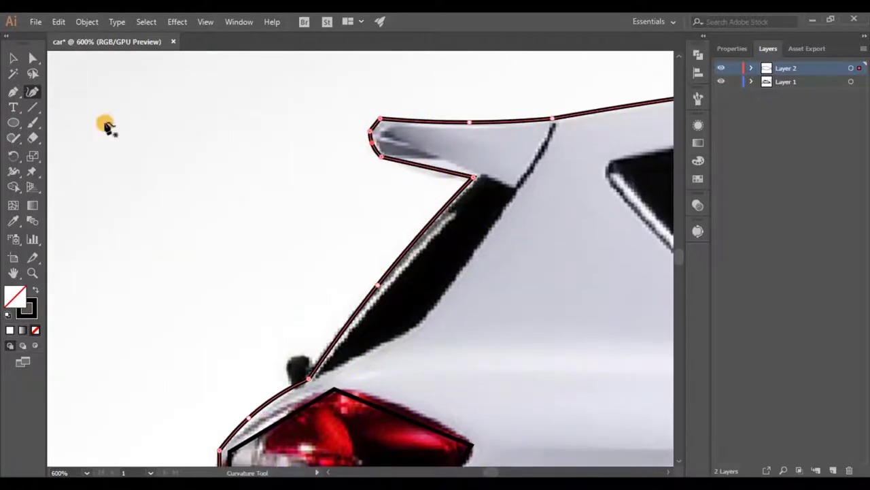
# Round the car outline's corner at the front end of the hood beside the headlight.
pyautogui.click(32, 58)
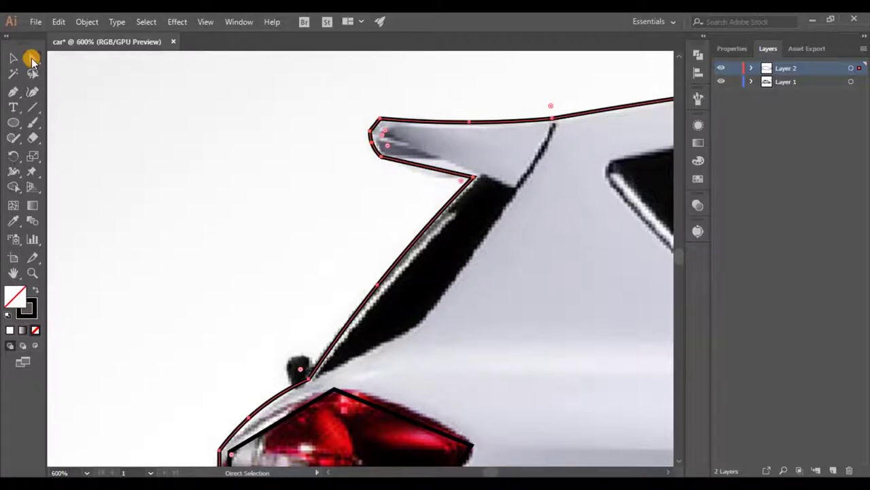
pyautogui.scroll(2, 445, 185)
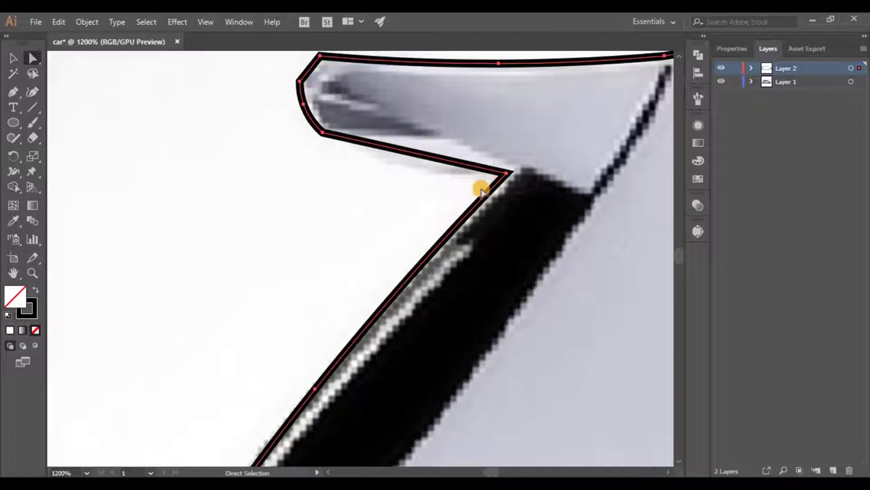
pyautogui.scroll(-2, 491, 177)
pyautogui.moveTo(592, 170); pyautogui.dragTo(199, 231)
pyautogui.scroll(-2, 447, 204)
pyautogui.moveTo(558, 225); pyautogui.dragTo(194, 151)
pyautogui.moveTo(589, 252); pyautogui.dragTo(253, 146)
pyautogui.moveTo(458, 223); pyautogui.dragTo(147, 126)
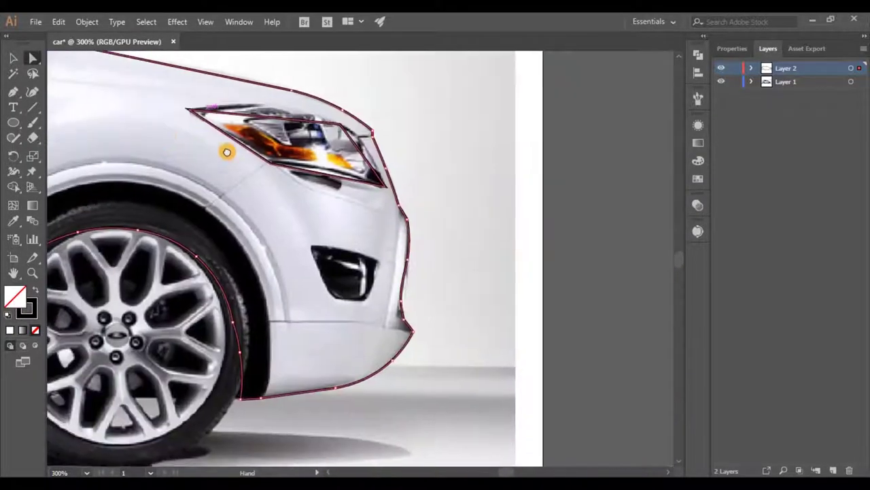
pyautogui.scroll(2, 360, 134)
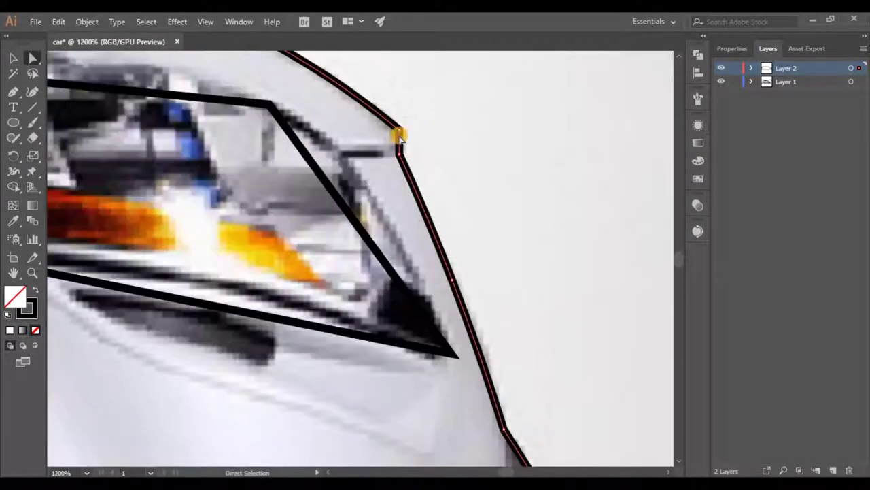
pyautogui.moveTo(385, 138); pyautogui.dragTo(377, 144)
# Round the car outline's corners along the front bumper.
pyautogui.scroll(-1, 377, 147)
pyautogui.moveTo(396, 379); pyautogui.dragTo(382, 62)
pyautogui.click(485, 272)
pyautogui.moveTo(473, 272); pyautogui.dragTo(468, 273)
pyautogui.moveTo(204, 408); pyautogui.dragTo(425, 264)
pyautogui.click(257, 307)
pyautogui.moveTo(266, 297); pyautogui.dragTo(299, 264)
# Round the car outline's rear corner beside the upper outer edge of the tail light.
pyautogui.moveTo(122, 88); pyautogui.dragTo(204, 245)
pyautogui.scroll(-2, 204, 245)
pyautogui.moveTo(122, 285); pyautogui.dragTo(612, 238)
pyautogui.scroll(-2, 312, 256)
pyautogui.moveTo(136, 225); pyautogui.dragTo(612, 293)
pyautogui.scroll(3, 195, 294)
pyautogui.scroll(5, 210, 267)
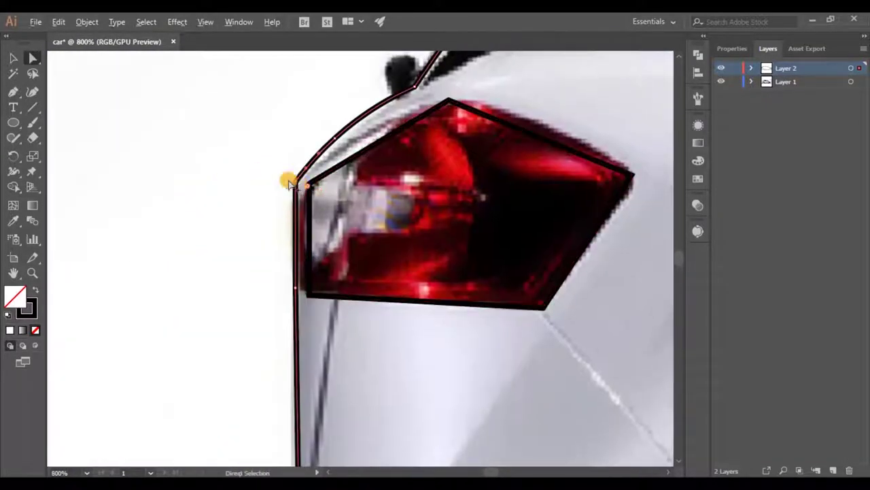
pyautogui.scroll(1, 298, 181)
pyautogui.moveTo(351, 205); pyautogui.dragTo(352, 206)
# Bend both upper sides, the forward lower side and the bottom side of the tail light shape to follow the photo.
pyautogui.scroll(-4, 352, 207)
pyautogui.scroll(2, 435, 195)
pyautogui.moveTo(435, 195); pyautogui.dragTo(317, 242)
pyautogui.click(208, 204)
pyautogui.hotkey('shift', '`')
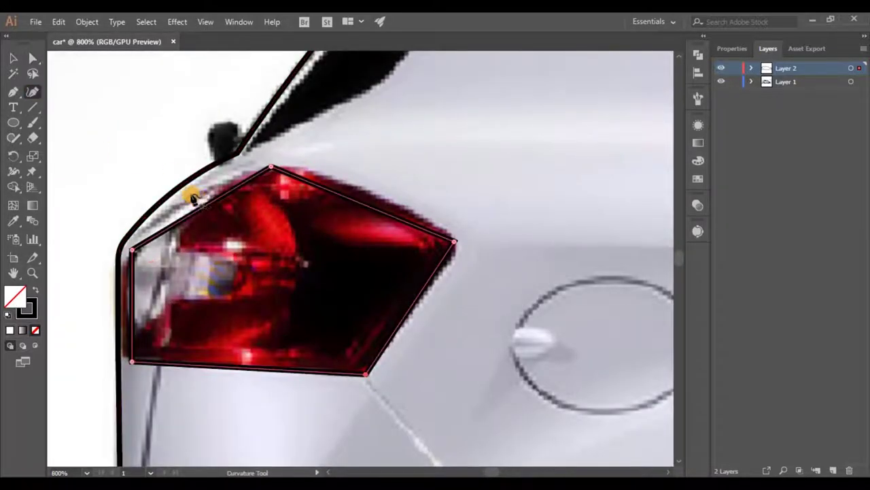
pyautogui.moveTo(195, 211); pyautogui.dragTo(194, 202)
pyautogui.moveTo(352, 200); pyautogui.dragTo(370, 191)
pyautogui.moveTo(412, 306); pyautogui.dragTo(426, 302)
pyautogui.moveTo(249, 368); pyautogui.dragTo(250, 376)
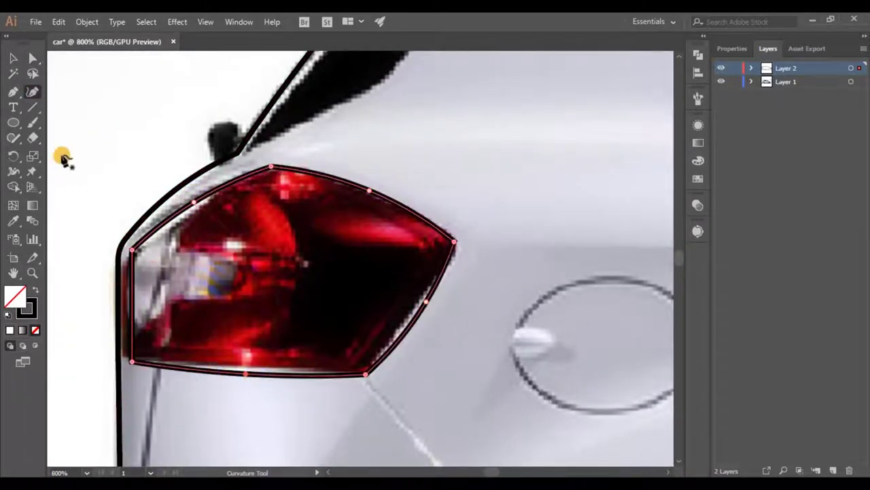
# Round the corners of the tail light shape and deselect it.
pyautogui.click(32, 62)
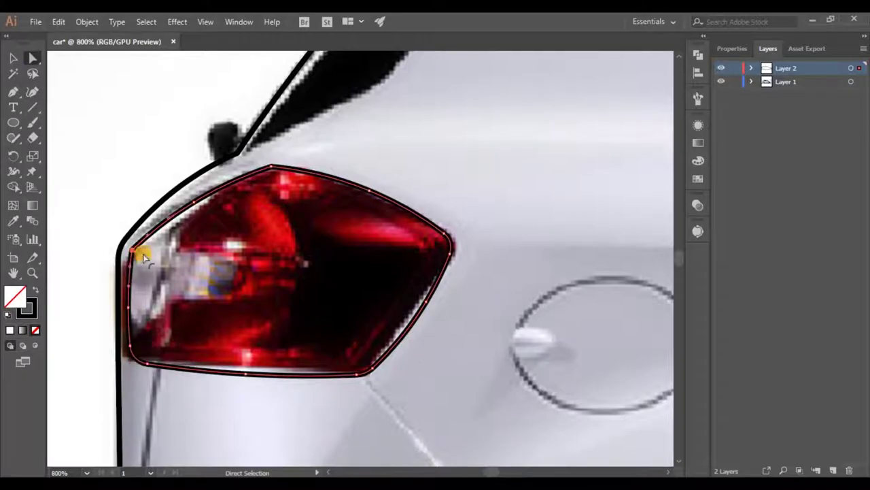
pyautogui.click(323, 252)
pyautogui.scroll(-3, 323, 252)
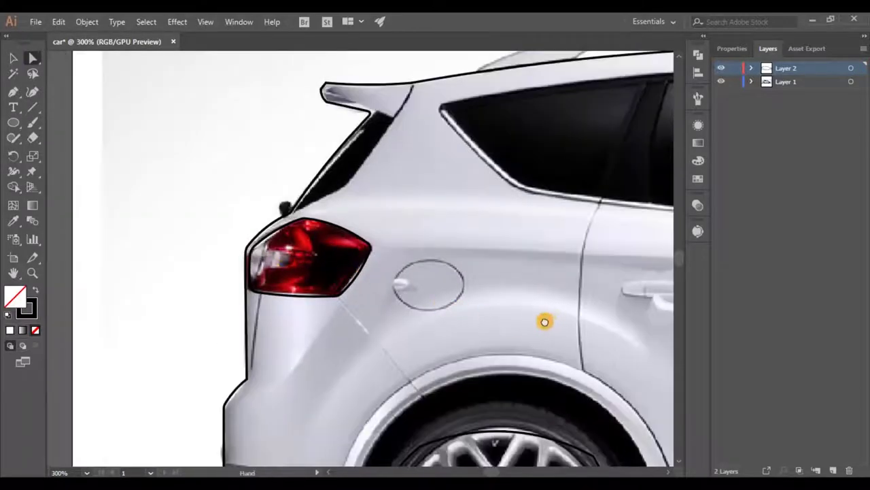
# Draw an unfilled black-stroked ellipse over the fuel cap behind the rear door.
pyautogui.moveTo(544, 322); pyautogui.dragTo(439, 316)
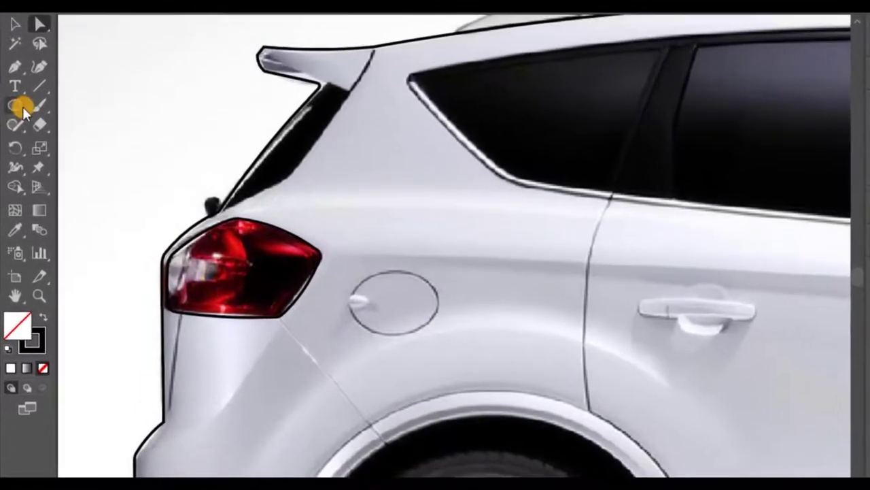
pyautogui.click(18, 122)
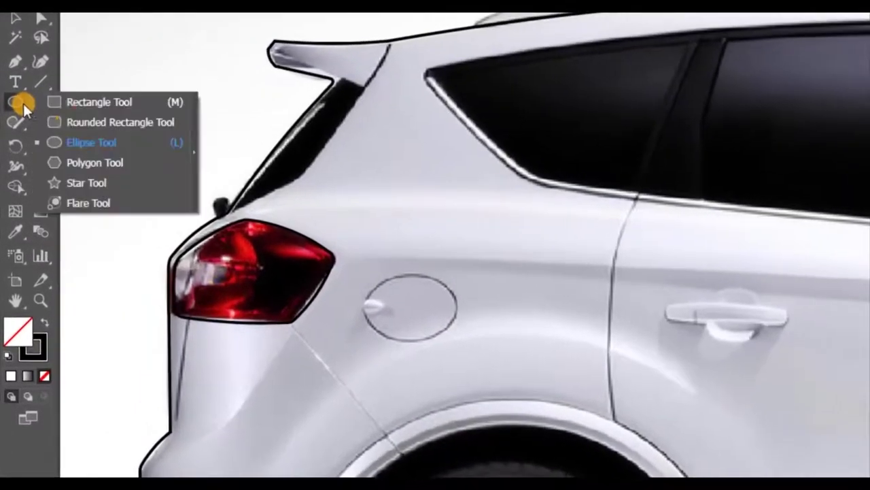
pyautogui.click(80, 142)
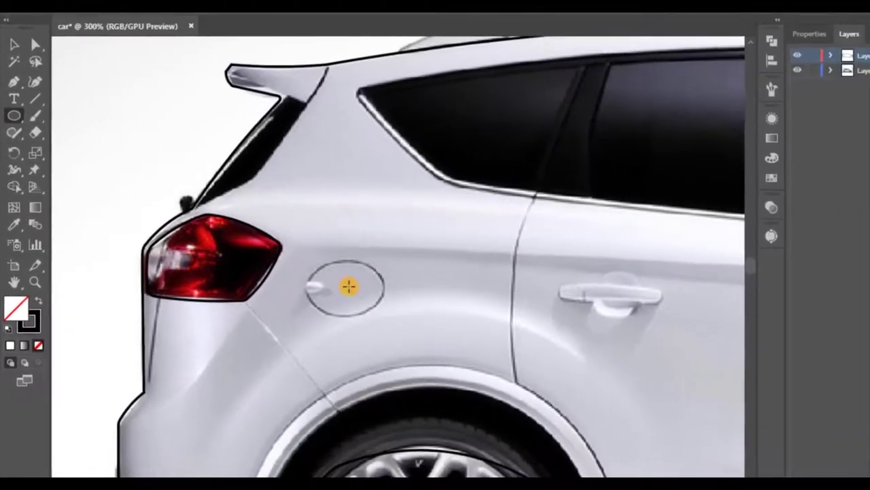
pyautogui.moveTo(348, 286)
pyautogui.mouseDown()
pyautogui.moveTo(391, 316)
pyautogui.moveTo(354, 293)
pyautogui.mouseUp()
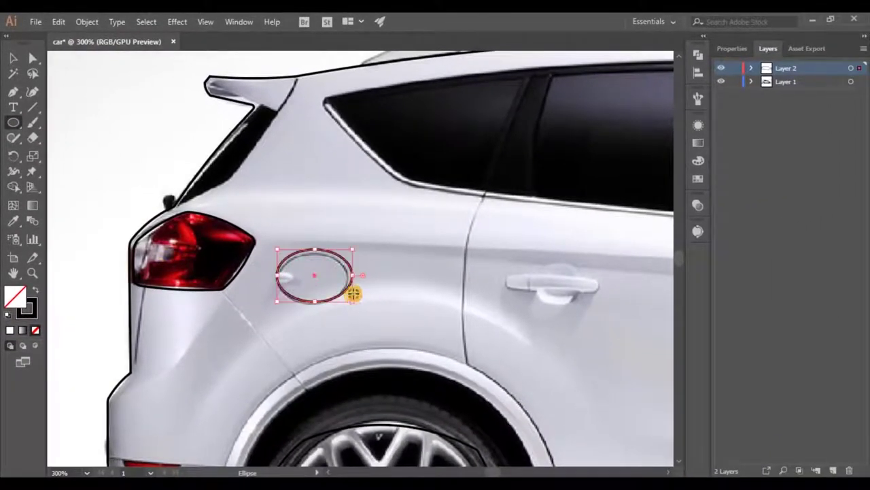
# Draw a rectangle over the rear door handle and round its corners to a 4 px radius.
pyautogui.moveTo(570, 326); pyautogui.dragTo(293, 287)
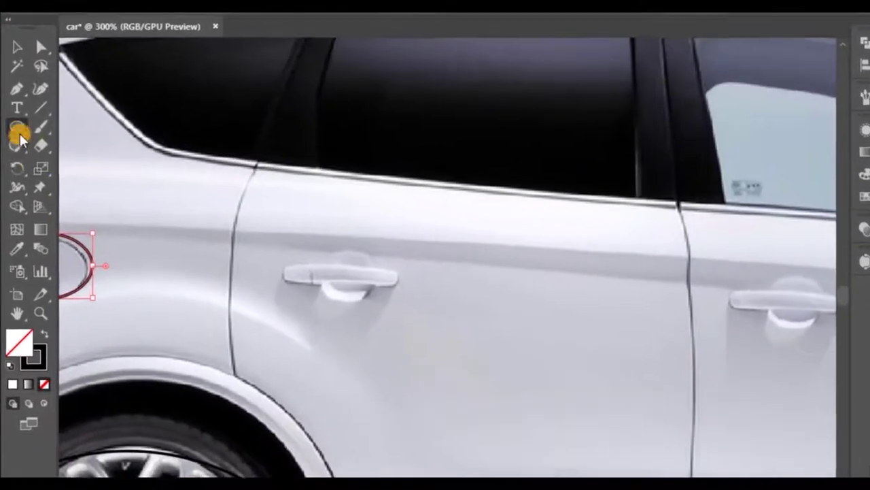
pyautogui.moveTo(23, 133); pyautogui.dragTo(58, 126)
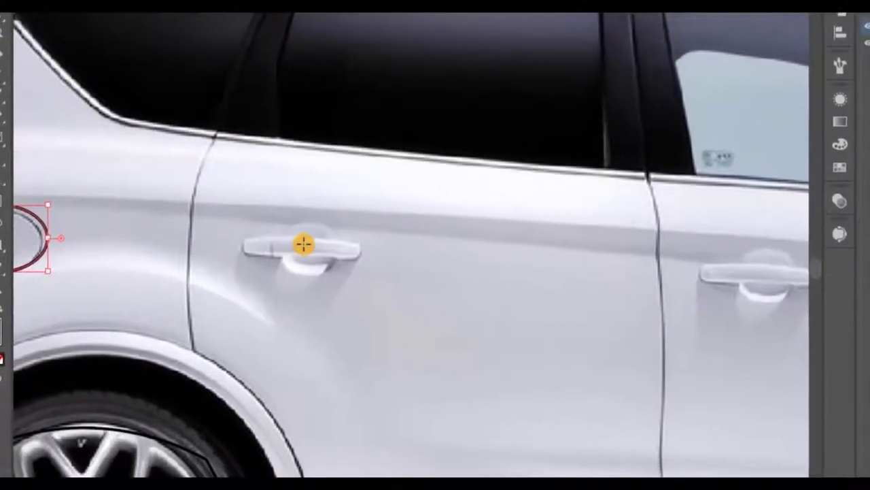
pyautogui.moveTo(303, 243); pyautogui.dragTo(341, 244)
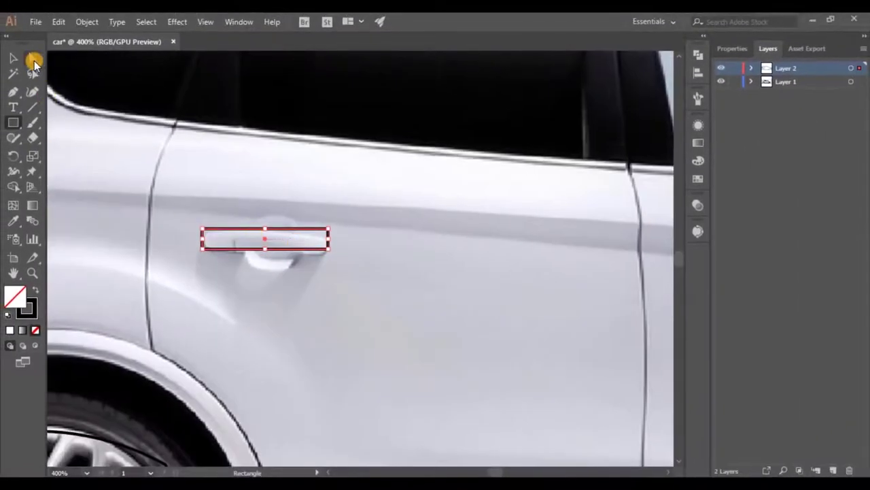
pyautogui.click(33, 60)
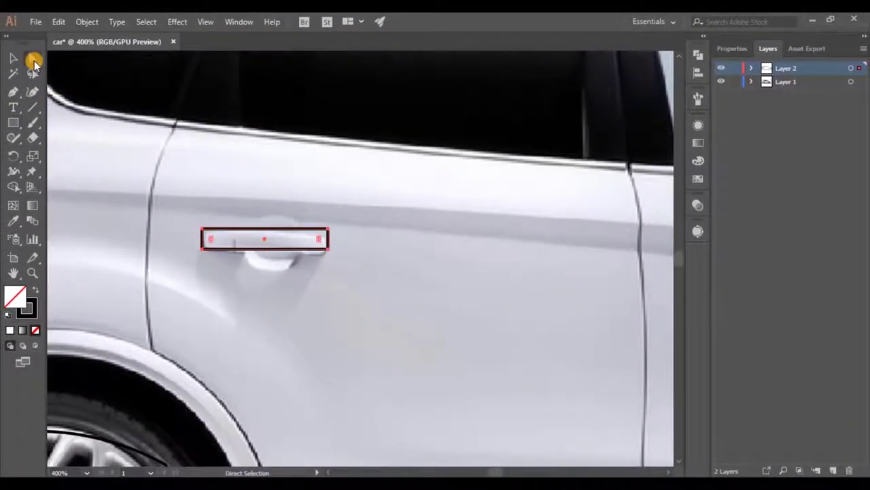
pyautogui.moveTo(217, 242); pyautogui.dragTo(242, 246)
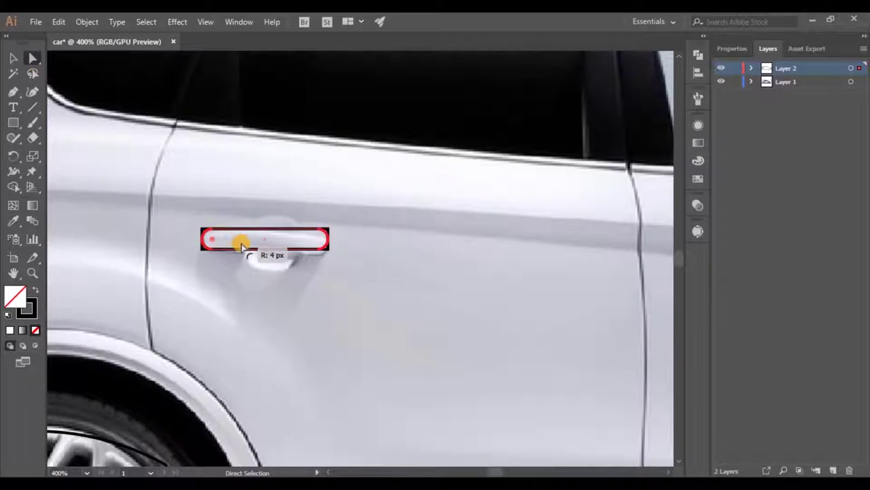
# Draw a circle around the rear tyre and add a smaller concentric copy of it over the rim.
pyautogui.scroll(-1, 281, 269)
pyautogui.moveTo(455, 294); pyautogui.dragTo(380, 290)
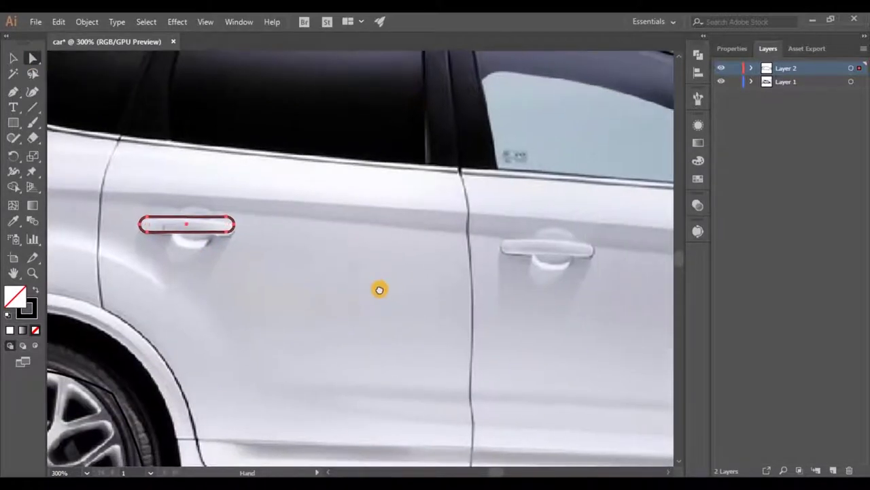
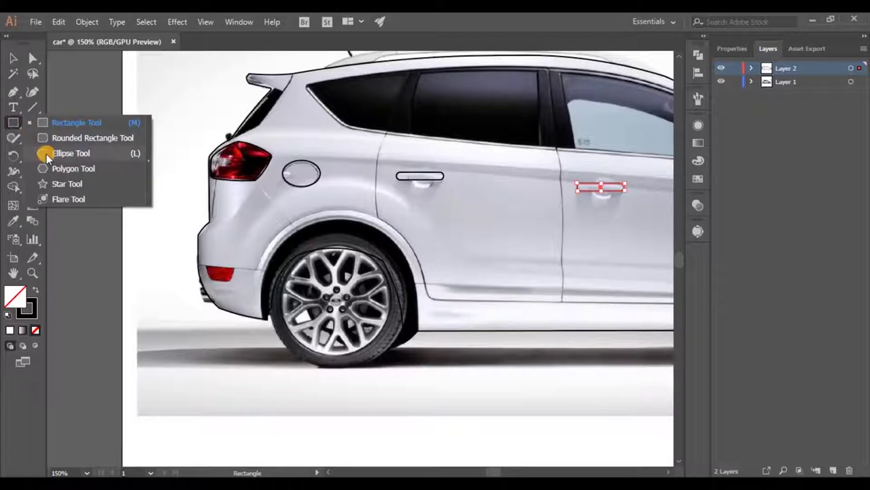
pyautogui.scroll(2, 347, 306)
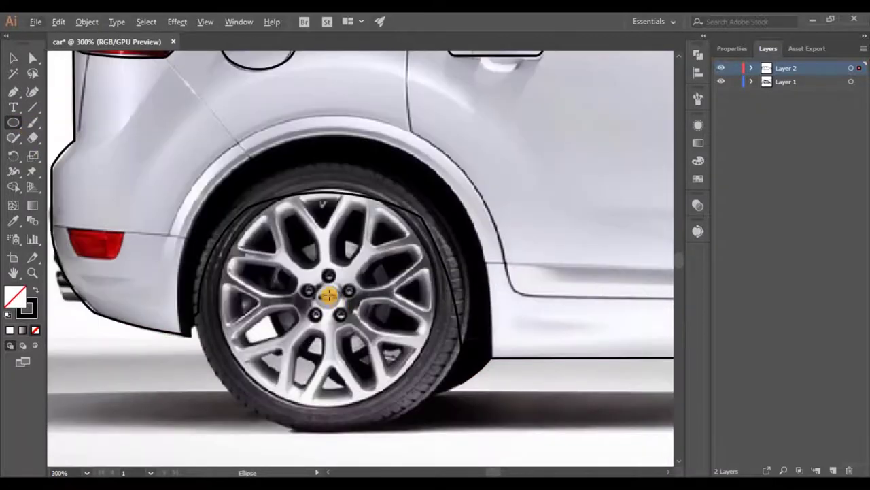
pyautogui.moveTo(360, 347); pyautogui.dragTo(424, 431)
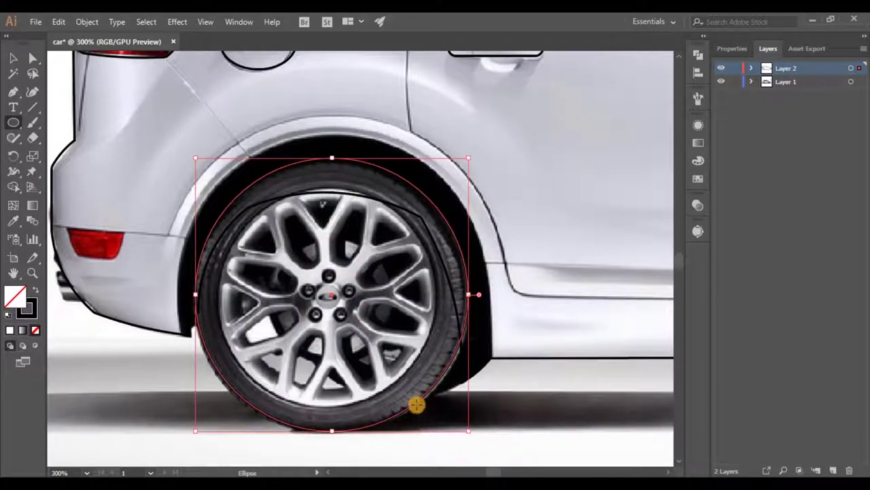
pyautogui.hotkey('ctrl', 'c')
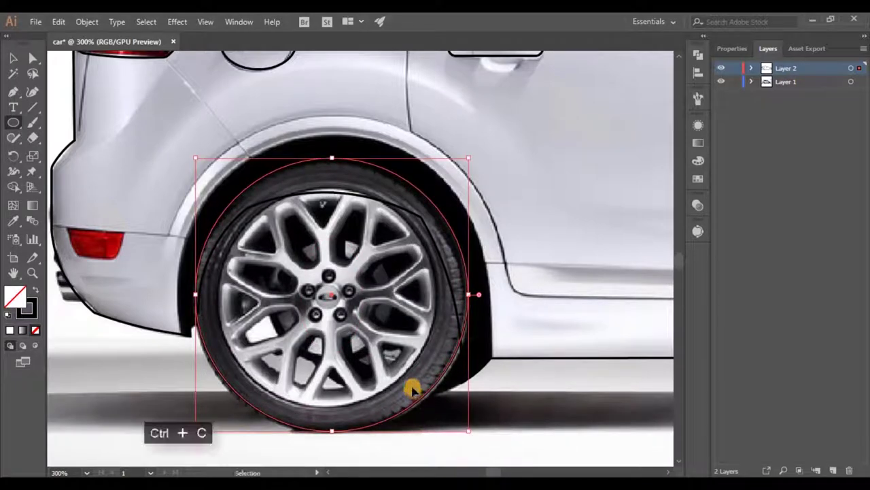
pyautogui.moveTo(472, 434); pyautogui.dragTo(431, 401)
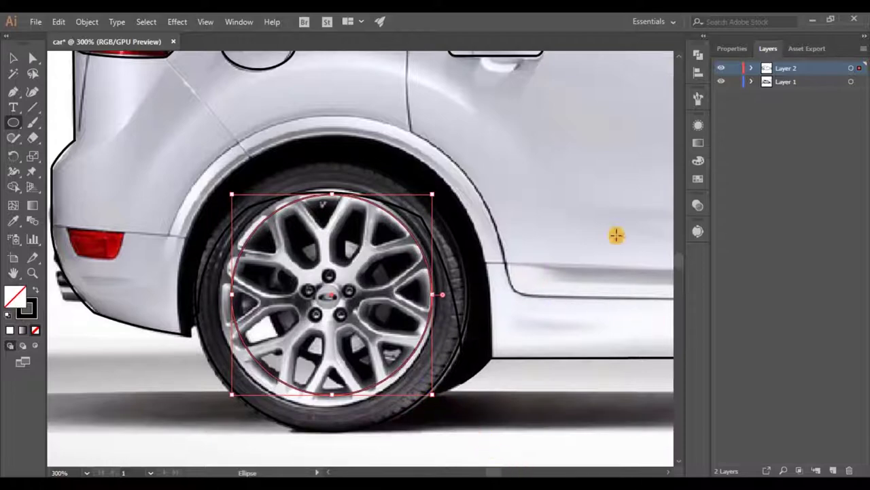
# Fill the inner rim circle with light grey and the outer tyre circle with black, leaving both without a stroke.
pyautogui.click(696, 178)
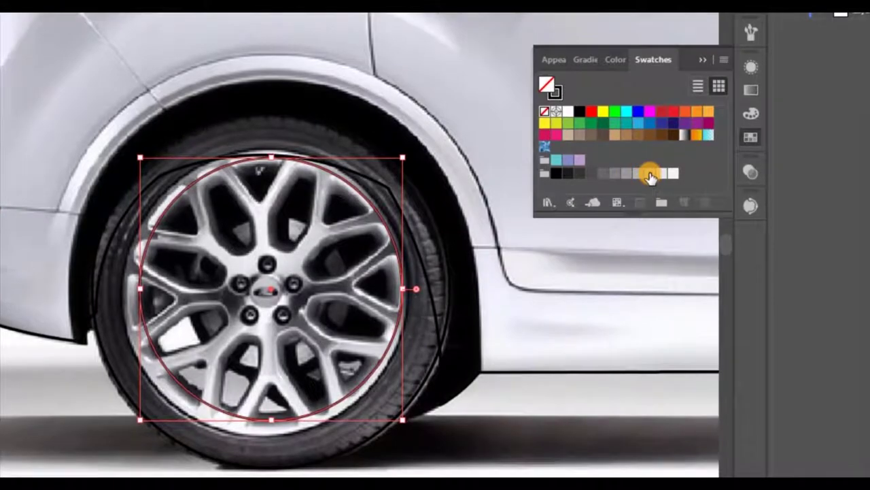
pyautogui.click(651, 176)
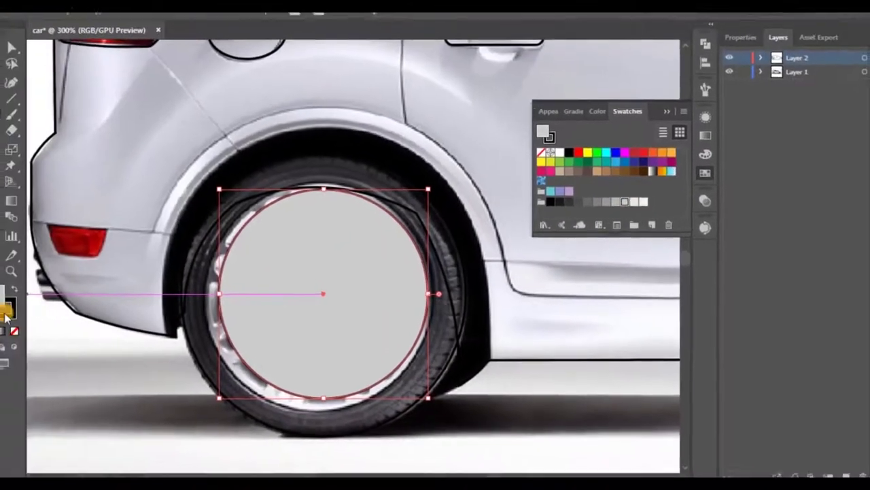
pyautogui.click(8, 314)
pyautogui.click(14, 330)
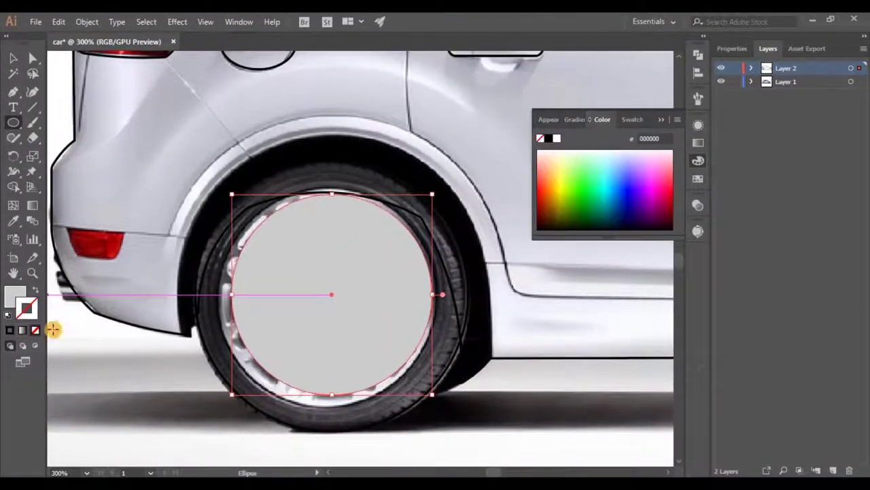
pyautogui.click(665, 111)
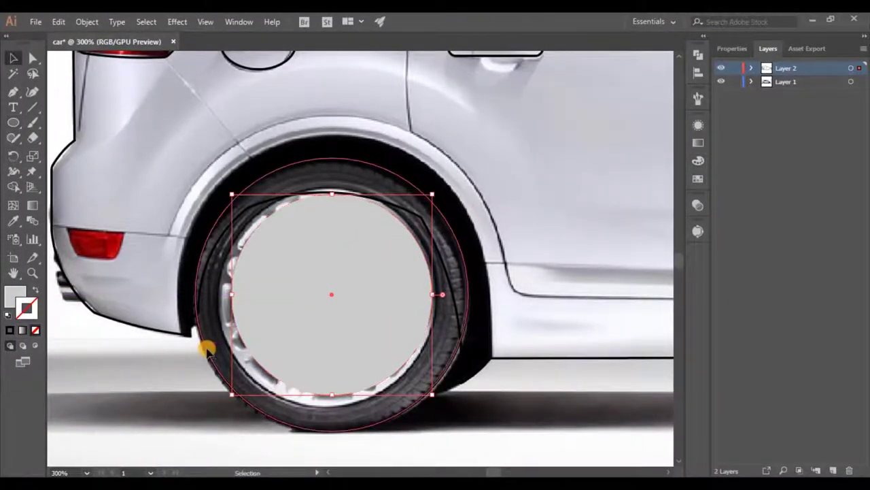
pyautogui.click(33, 291)
pyautogui.click(100, 348)
# Draw a tall, narrow black rectangle on the blank artboard area above the car photo.
pyautogui.scroll(-4, 161, 334)
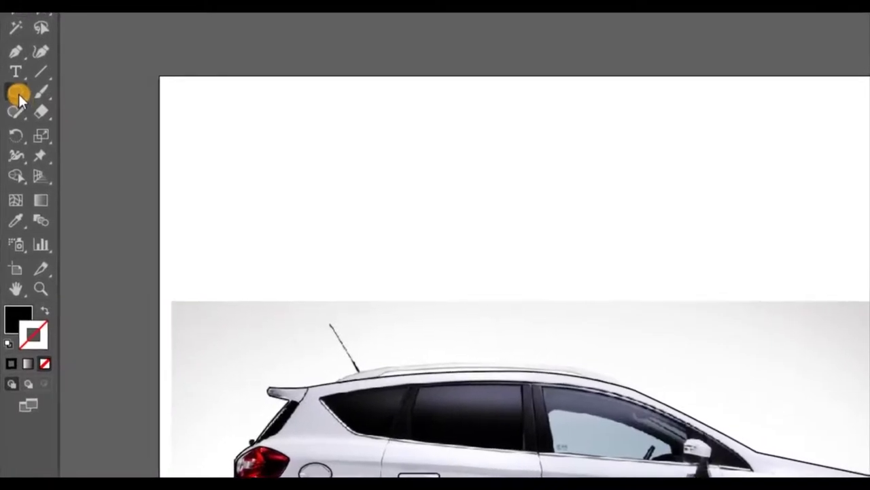
pyautogui.moveTo(19, 93); pyautogui.dragTo(53, 90)
pyautogui.scroll(1, 346, 149)
pyautogui.moveTo(353, 91); pyautogui.dragTo(381, 275)
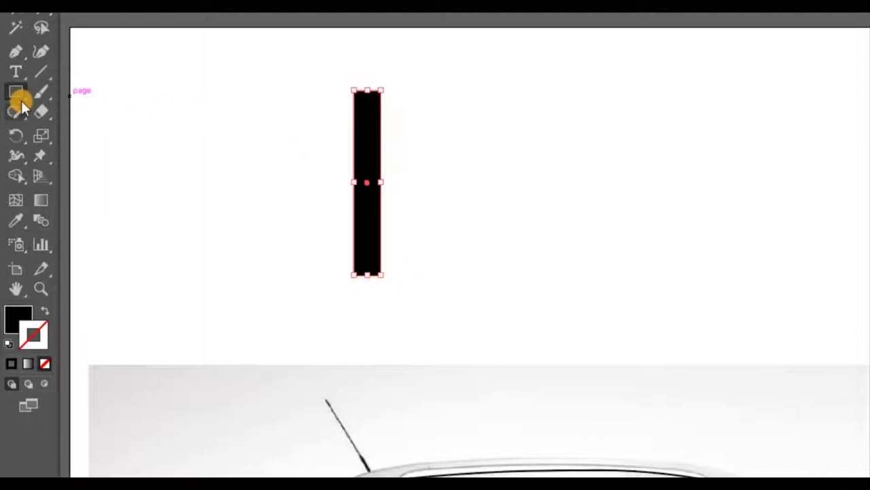
# Curve both long sides of the black rectangle inward at mid-height and select the whole bar.
pyautogui.scroll(1, 289, 134)
pyautogui.moveTo(378, 185); pyautogui.dragTo(402, 202)
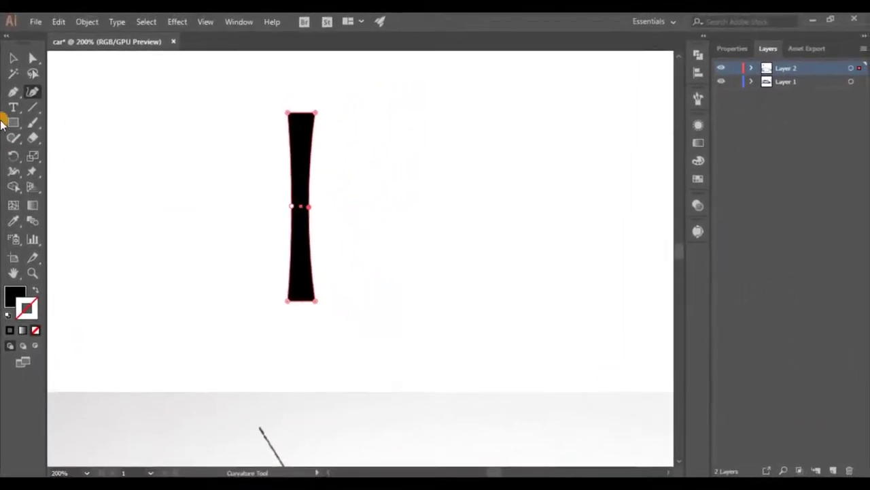
pyautogui.click(13, 60)
pyautogui.press('a')
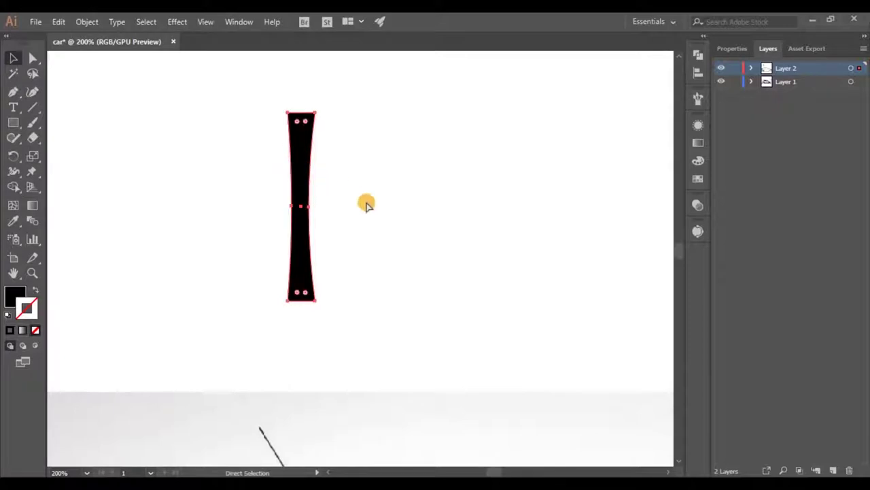
# Duplicate the curved bar in place and rotate the copy about 45° clockwise around its centre.
pyautogui.hotkey('ctrl', 'c')
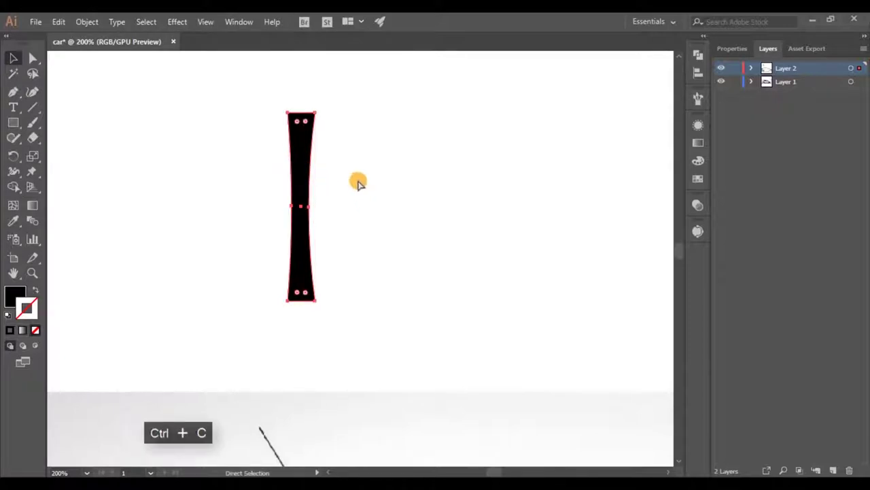
pyautogui.press('v')
pyautogui.hotkey('ctrl', 'f')
pyautogui.moveTo(322, 106); pyautogui.dragTo(373, 153)
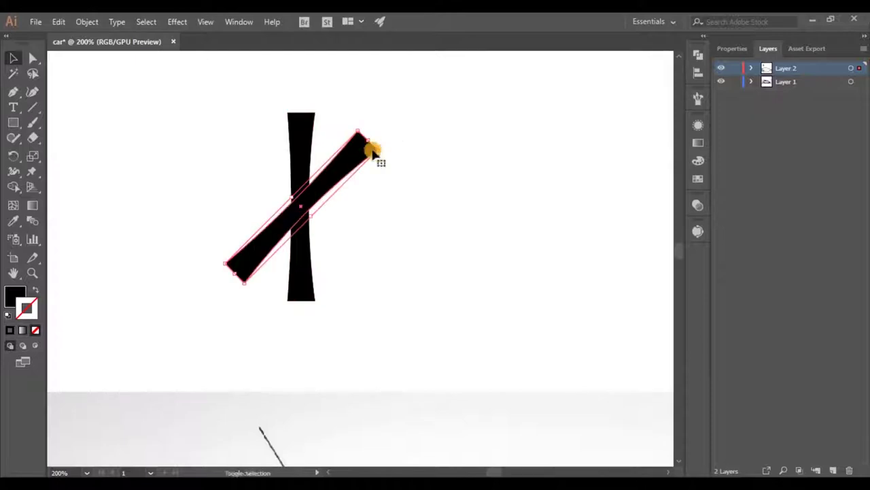
# Repeat the copy and 45° rotation of the bar twice to complete an eight-armed spoke pattern.
pyautogui.press('a')
pyautogui.hotkey('ctrl', 'c')
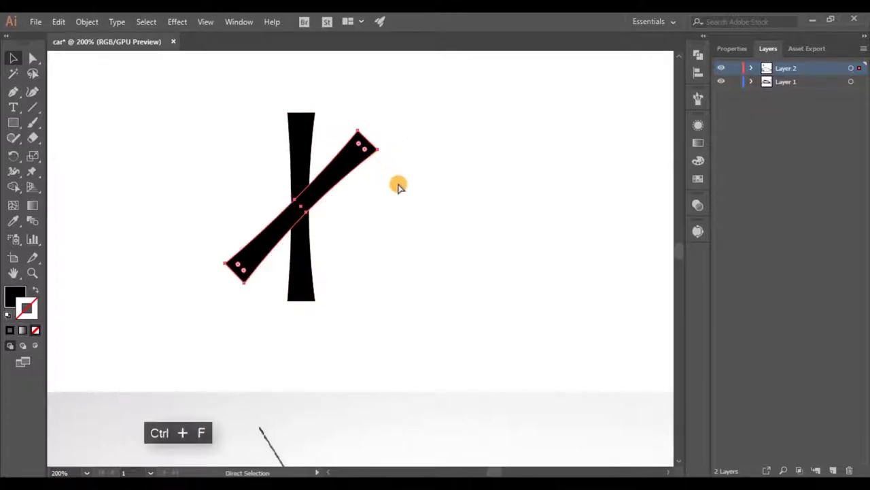
pyautogui.hotkey('ctrl', 'd')
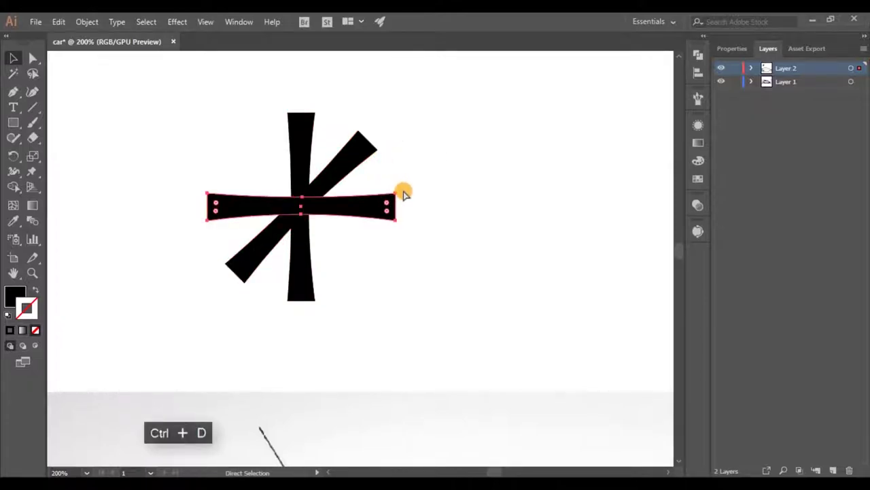
pyautogui.hotkey('ctrl', 'd')
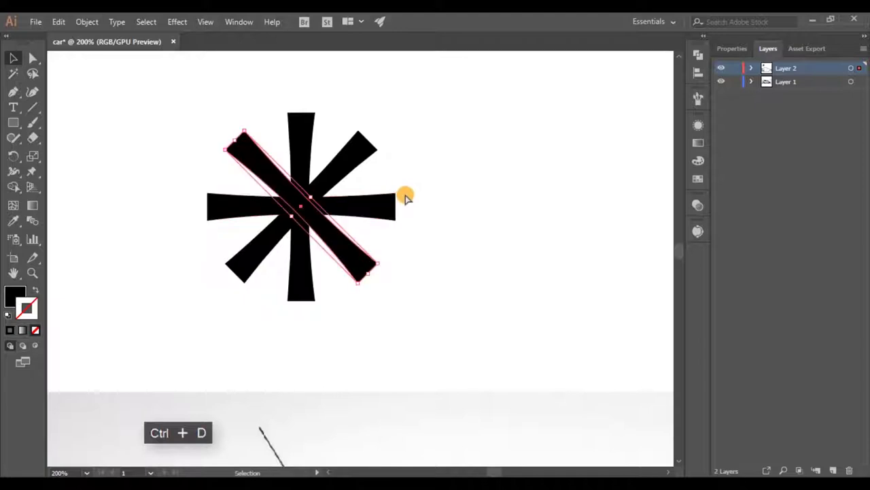
# Select all four crossed bars and unite them into a single spoke shape with Pathfinder.
pyautogui.moveTo(439, 86); pyautogui.dragTo(176, 343)
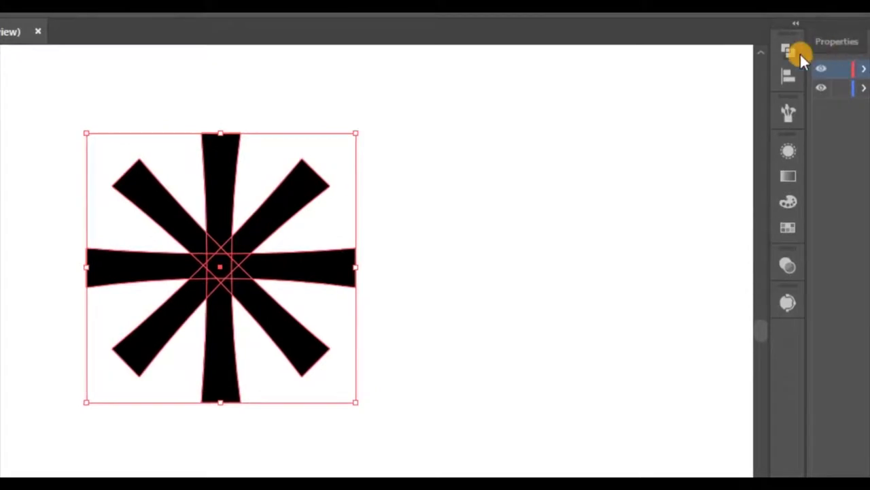
pyautogui.click(767, 53)
pyautogui.click(576, 87)
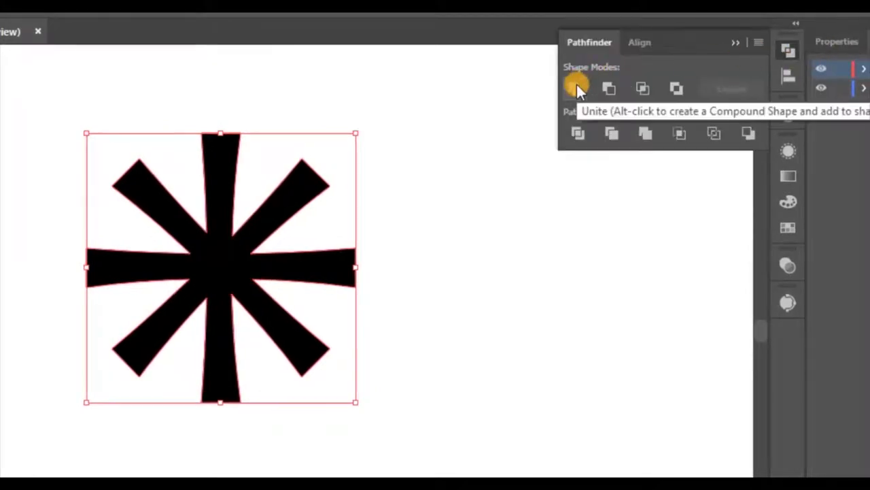
pyautogui.click(788, 50)
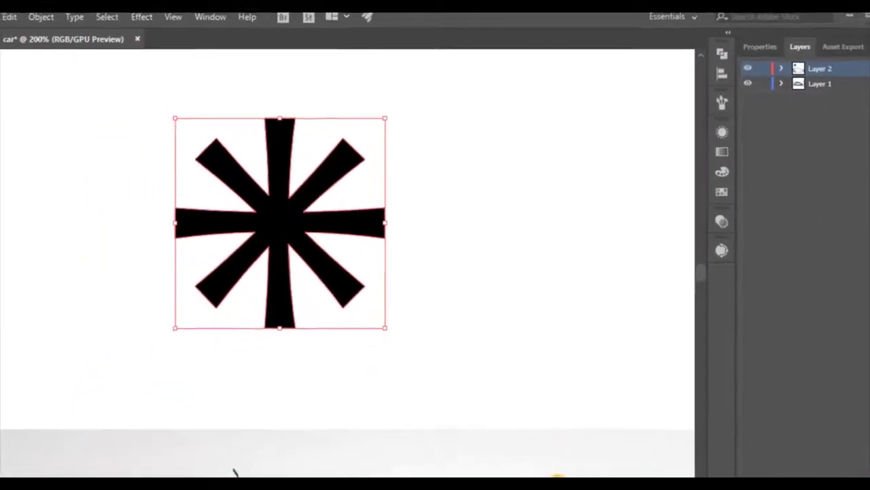
# Move the spoke shape onto the rear wheel, centred on its light grey rim circle.
pyautogui.scroll(-2, 449, 257)
pyautogui.moveTo(473, 335); pyautogui.dragTo(453, 236)
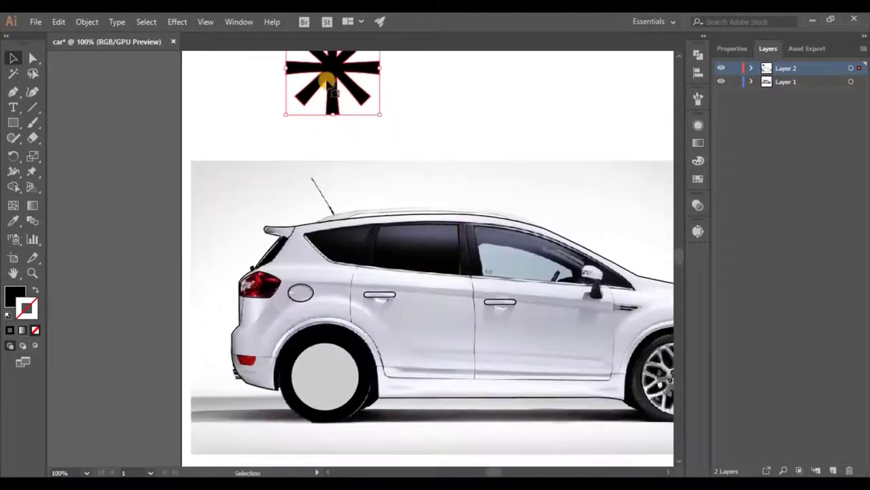
pyautogui.moveTo(326, 65); pyautogui.dragTo(345, 310)
pyautogui.scroll(2, 326, 375)
pyautogui.scroll(1, 321, 376)
pyautogui.moveTo(468, 433); pyautogui.dragTo(433, 401)
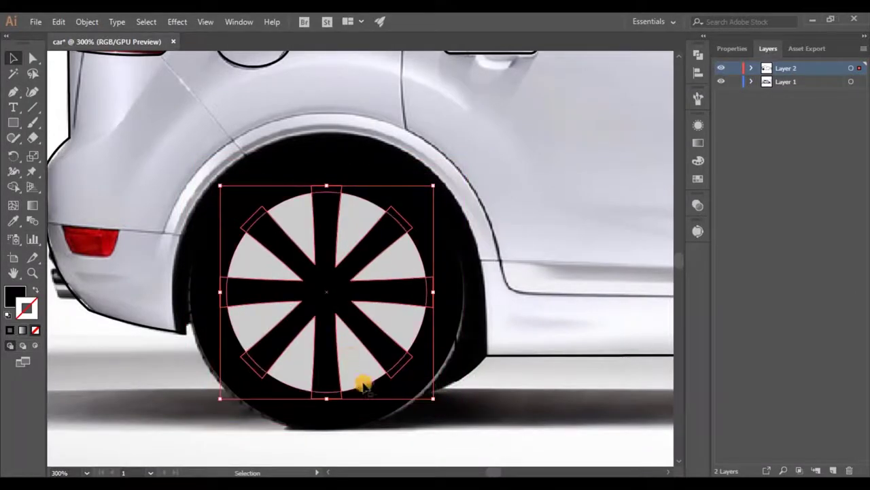
# Select the spokes with the rim circle and use Shape Builder to remove the left and upper-left spoke ends protruding beyond the rim.
pyautogui.click(348, 353)
pyautogui.click(731, 49)
pyautogui.scroll(1, 346, 299)
pyautogui.click(414, 373)
pyautogui.click(478, 420)
pyautogui.click(419, 383)
pyautogui.moveTo(462, 433); pyautogui.dragTo(458, 429)
pyautogui.keyDown('shift'); pyautogui.click(399, 262); pyautogui.keyUp('shift')
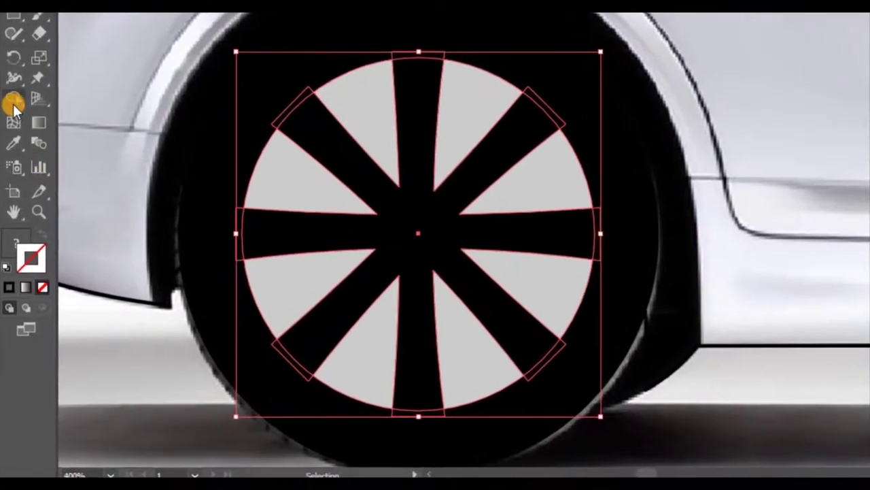
pyautogui.click(13, 104)
pyautogui.scroll(2, 214, 224)
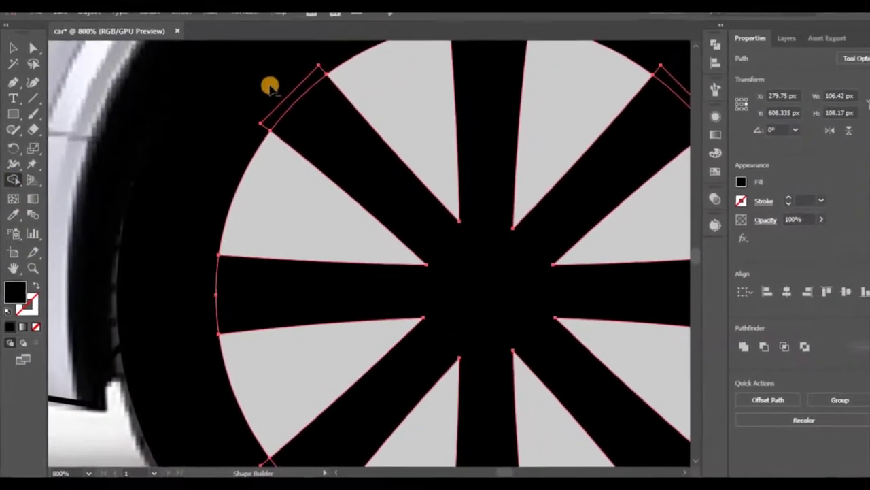
pyautogui.keyDown('alt'); pyautogui.click(288, 103); pyautogui.keyUp('alt')
# Trim the remaining spoke ends that extend past the rim circle around the top, right and bottom of the wheel.
pyautogui.moveTo(462, 111); pyautogui.dragTo(332, 274)
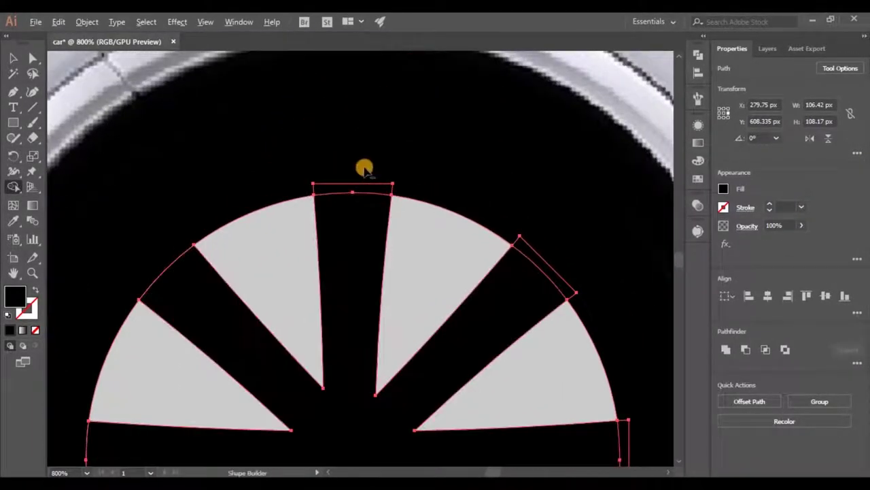
pyautogui.keyDown('alt'); pyautogui.click(535, 255); pyautogui.keyUp('alt')
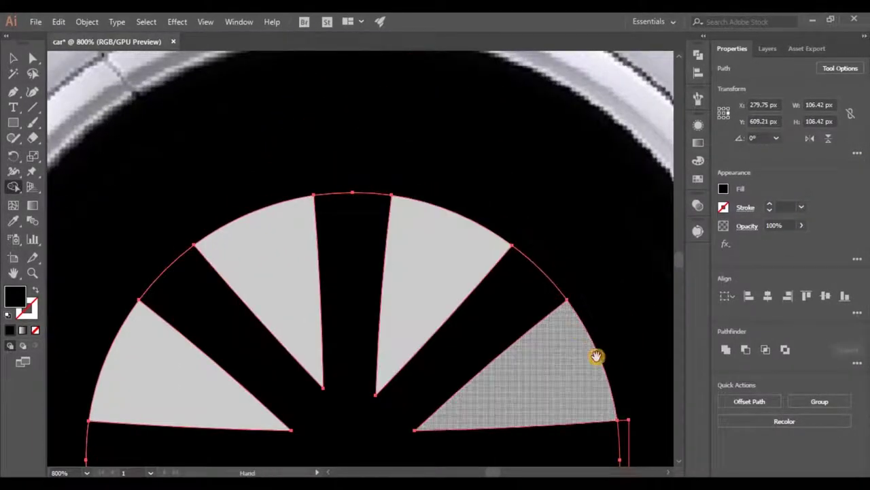
pyautogui.moveTo(596, 358); pyautogui.dragTo(465, 146)
pyautogui.keyDown('alt'); pyautogui.click(492, 230); pyautogui.keyUp('alt')
pyautogui.moveTo(448, 363); pyautogui.dragTo(484, 185)
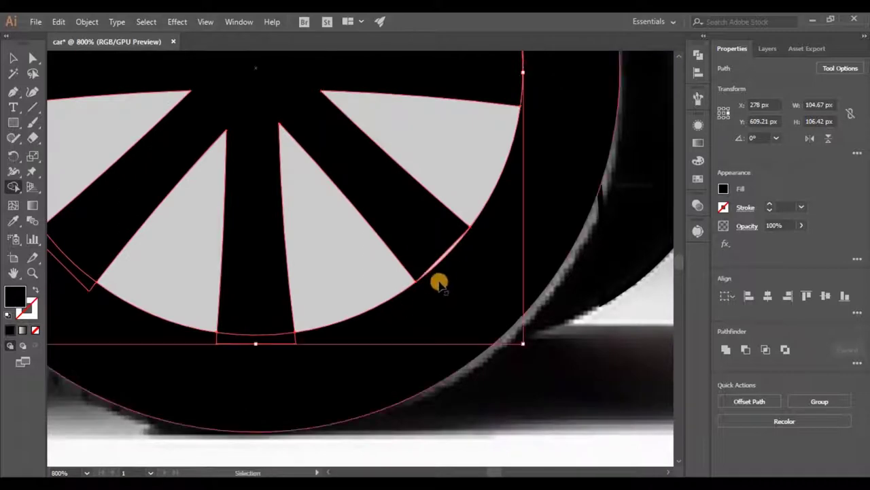
pyautogui.keyDown('alt'); pyautogui.click(244, 339); pyautogui.keyUp('alt')
pyautogui.moveTo(171, 293); pyautogui.dragTo(509, 366)
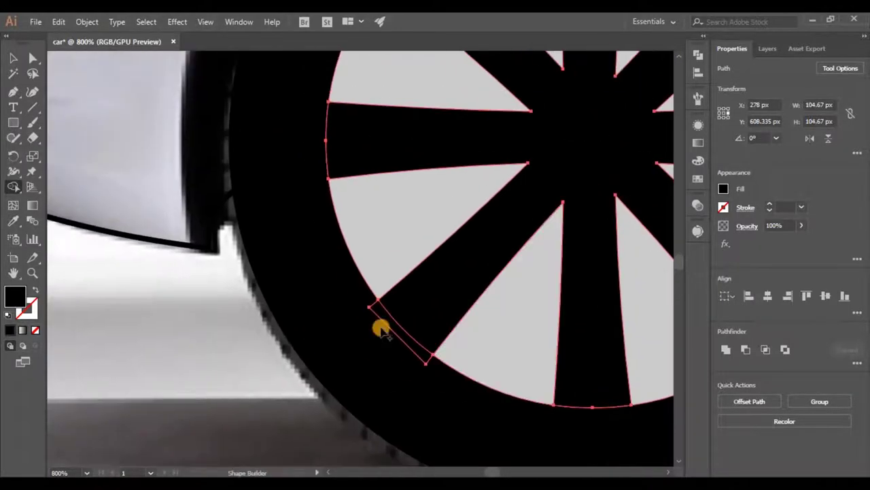
pyautogui.scroll(-3, 361, 331)
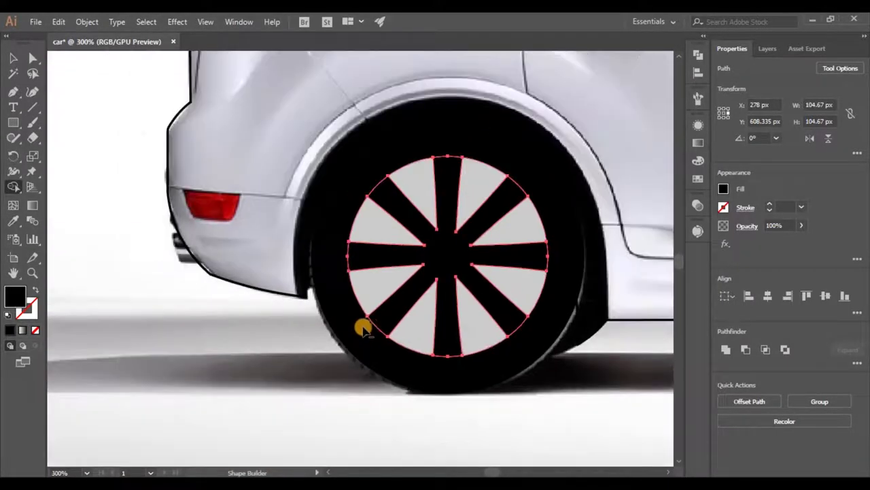
# Fill the spoke shape with the dark grey swatch R=51 G=51 B=51 and deselect it.
pyautogui.hscroll(1, 547, 356)
pyautogui.hscroll(3, 547, 356)
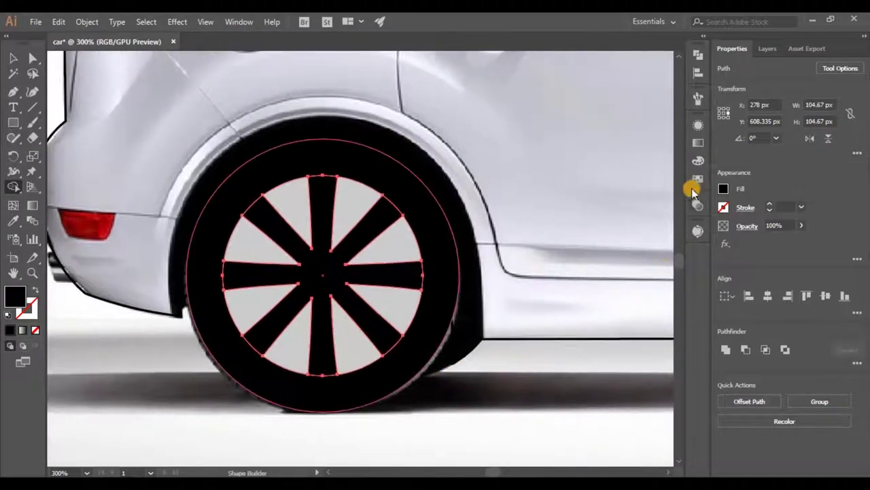
pyautogui.click(698, 178)
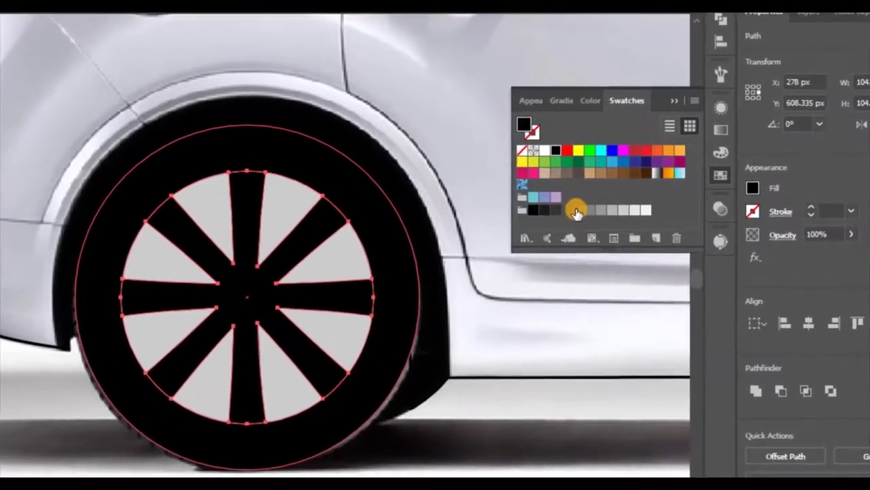
pyautogui.press('v')
pyautogui.click(550, 209)
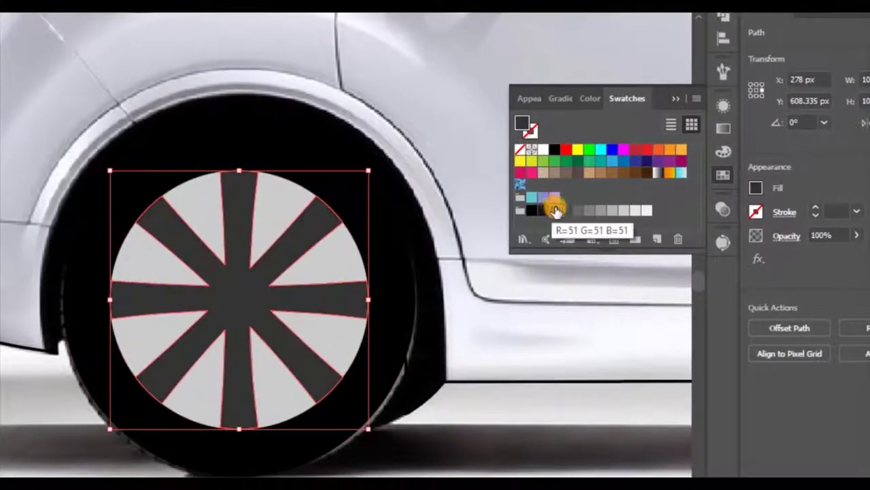
pyautogui.click(568, 211)
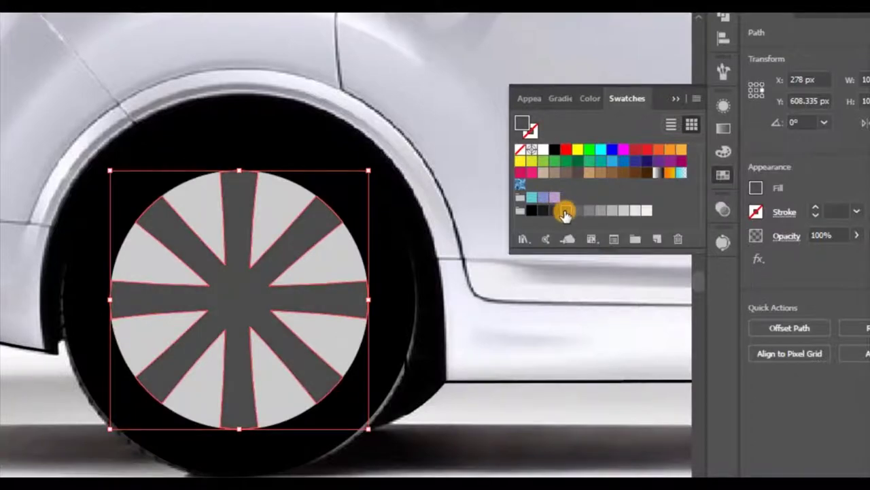
pyautogui.click(554, 211)
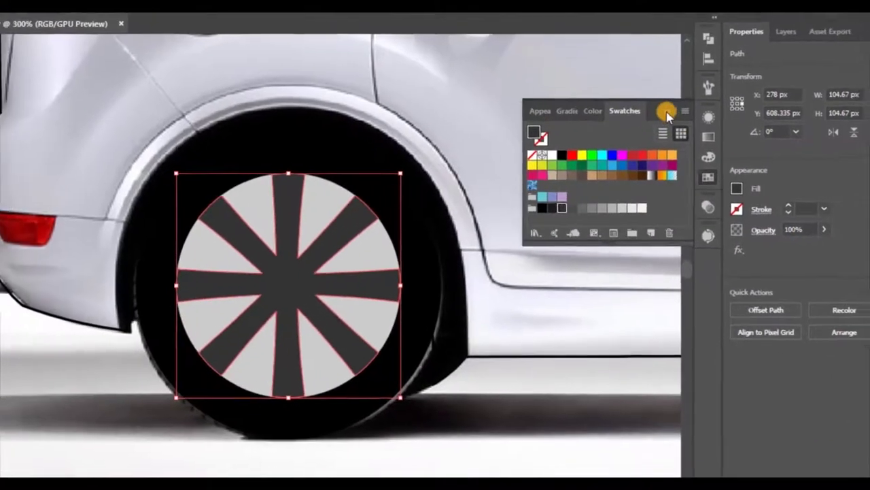
pyautogui.click(676, 99)
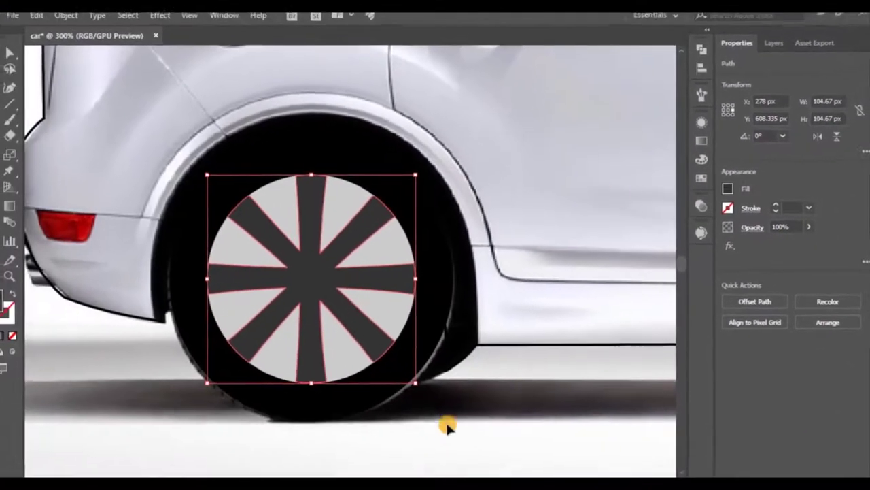
pyautogui.click(448, 421)
# Select the rear tyre, rim and spokes and place a duplicate of the whole wheel over the photo's front wheel.
pyautogui.scroll(-2, 399, 313)
pyautogui.scroll(2, 405, 348)
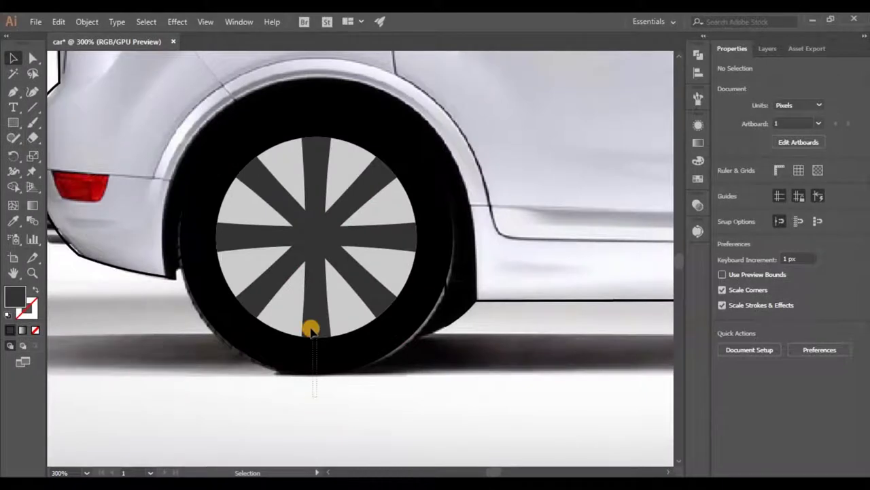
pyautogui.click(311, 314)
pyautogui.scroll(-1, 311, 314)
pyautogui.moveTo(573, 362); pyautogui.dragTo(380, 358)
pyautogui.moveTo(121, 277); pyautogui.dragTo(442, 326)
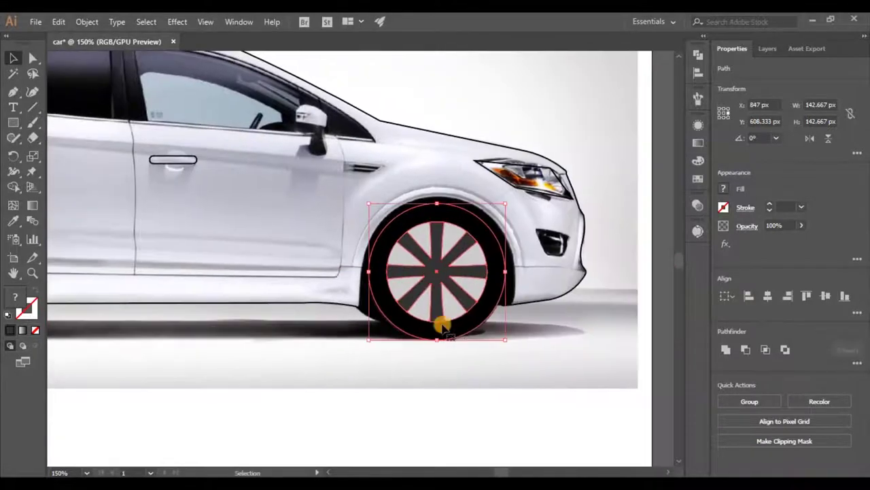
pyautogui.click(479, 370)
# Paste a copy of the front tyre circle behind it and enlarge it from the centre to about 169 px in diameter.
pyautogui.scroll(2, 506, 279)
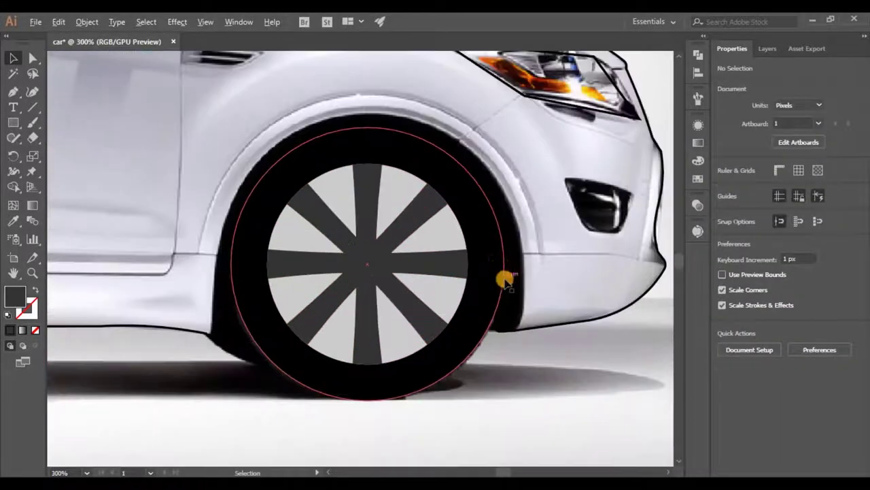
pyautogui.click(490, 310)
pyautogui.press('a')
pyautogui.hotkey('ctrl', 'b')
pyautogui.press('v')
pyautogui.moveTo(504, 401); pyautogui.dragTo(544, 418)
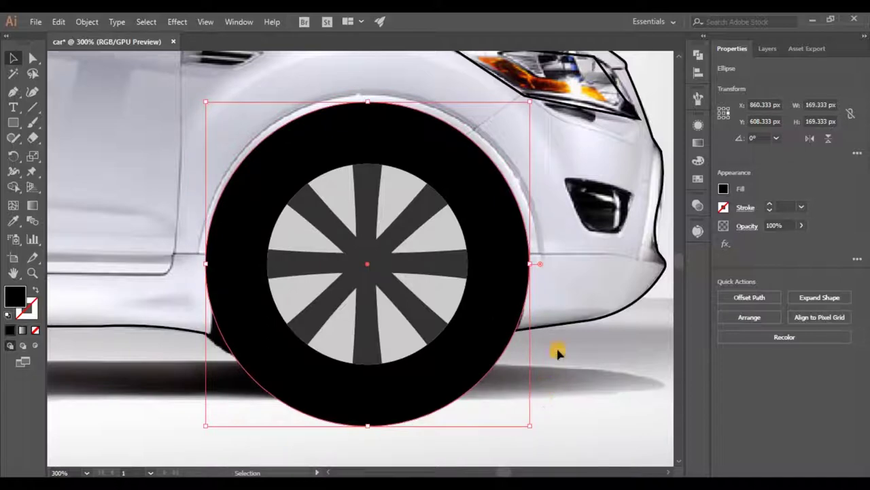
# Select the enlarged circle with the car body outline and remove its part outside the body with Shape Builder, leaving the wheel arch.
pyautogui.click(570, 326)
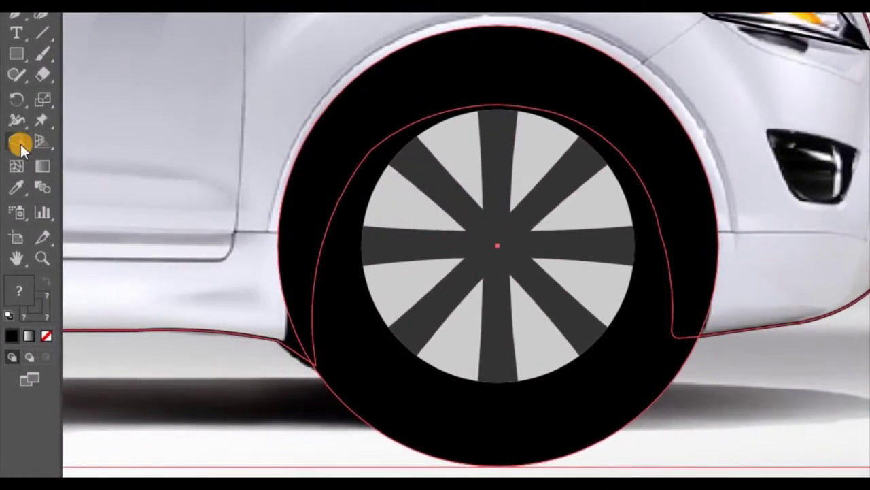
pyautogui.click(21, 143)
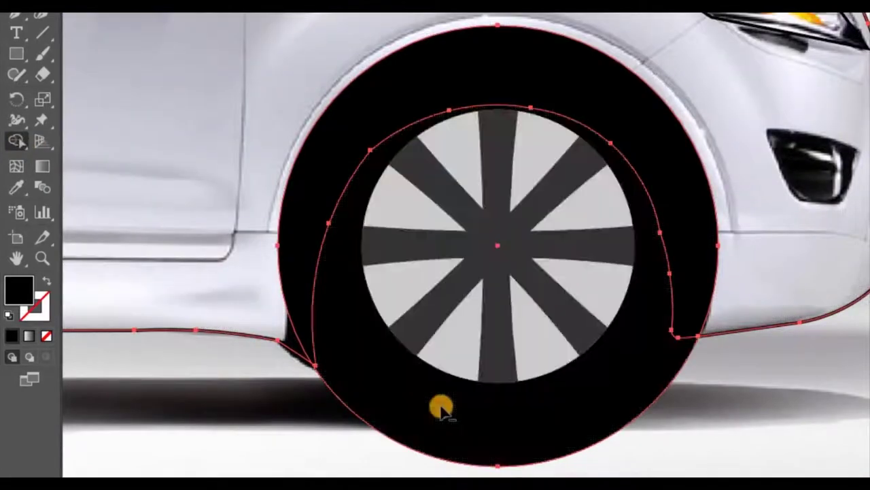
pyautogui.keyDown('alt'); pyautogui.click(400, 437); pyautogui.keyUp('alt')
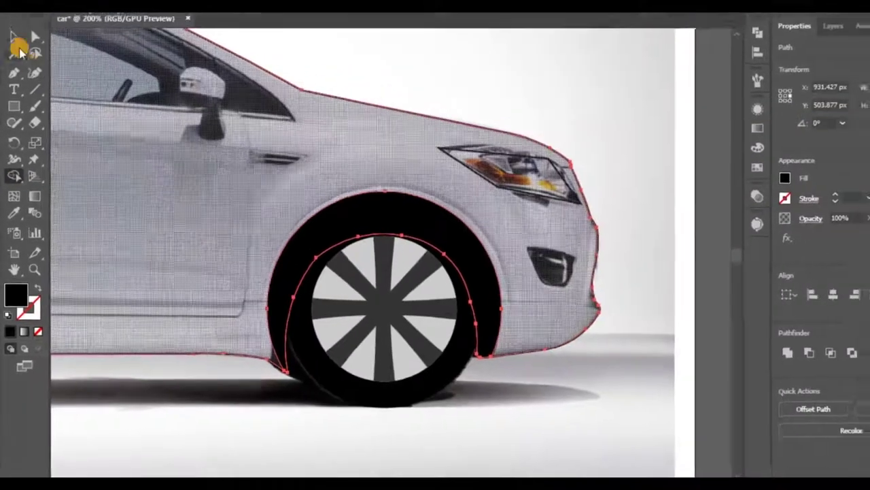
pyautogui.click(14, 36)
pyautogui.click(215, 414)
pyautogui.scroll(-1, 209, 410)
pyautogui.moveTo(210, 411); pyautogui.dragTo(273, 383)
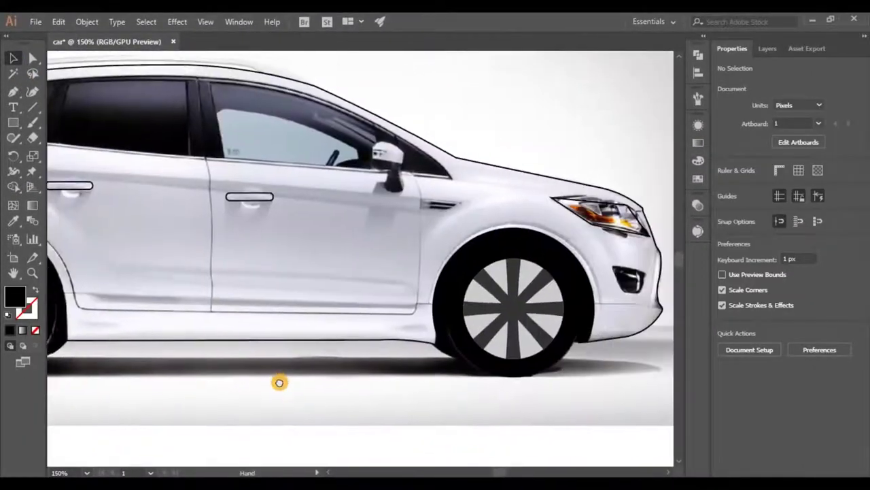
# Fill the front wheel arch shape with a dark grey swatch lighter than the spokes and deselect it.
pyautogui.click(523, 235)
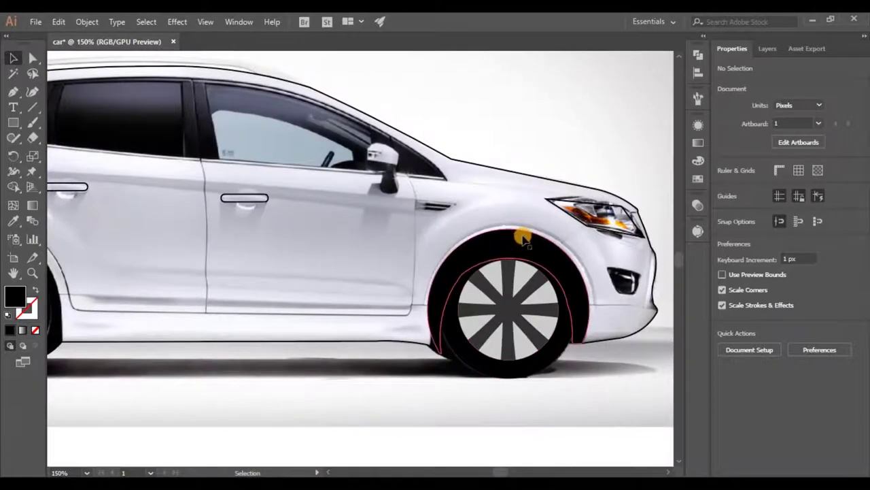
pyautogui.click(696, 178)
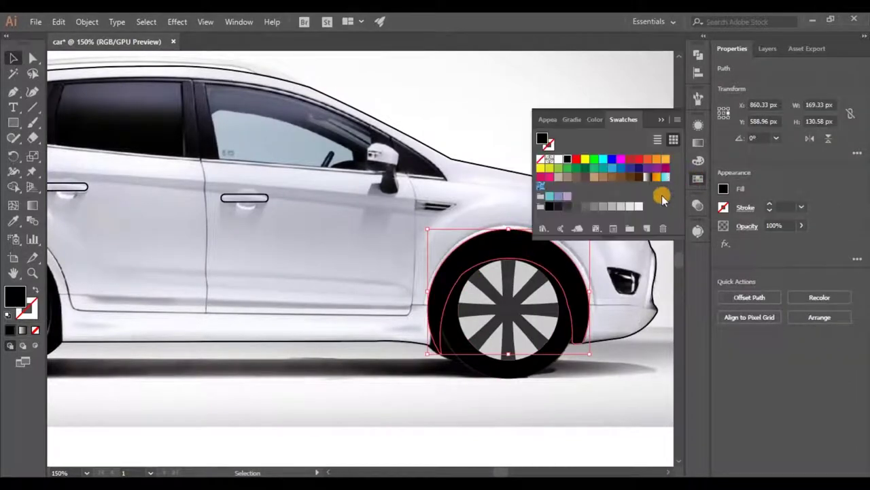
pyautogui.click(577, 207)
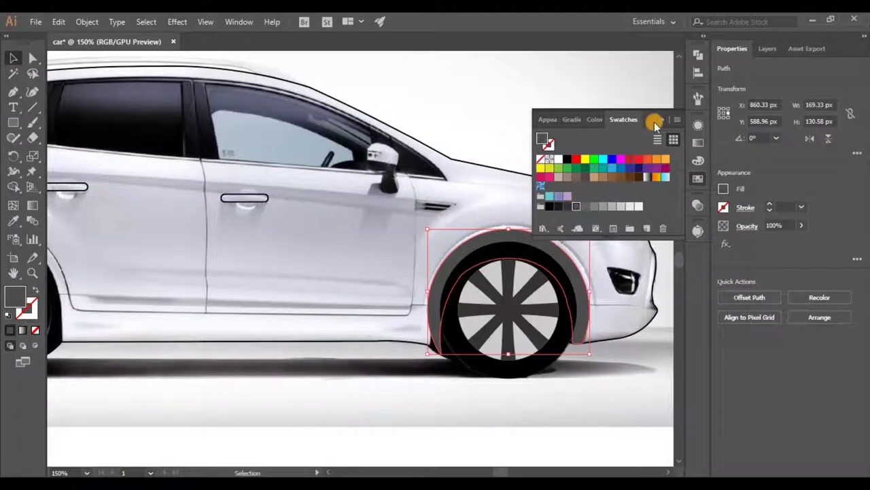
pyautogui.click(662, 119)
pyautogui.click(181, 410)
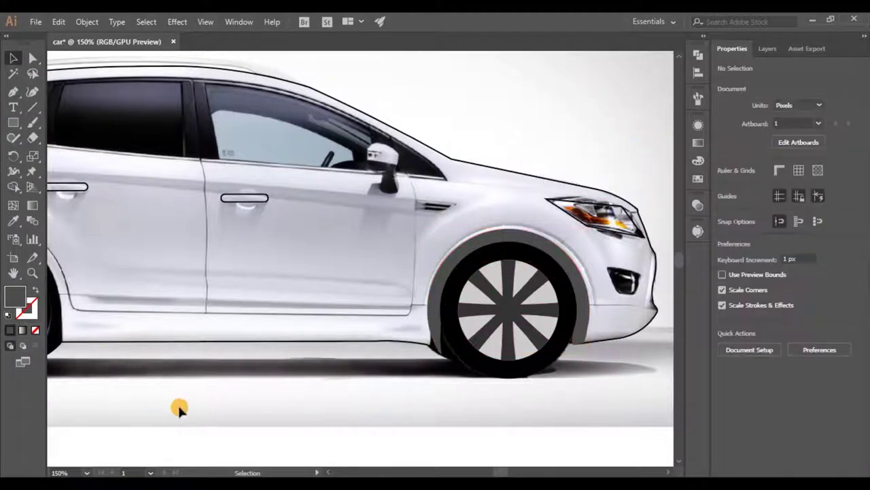
# Paste a copy of the rear tyre circle behind it and enlarge it from the centre to about 171 px in diameter.
pyautogui.moveTo(177, 413); pyautogui.dragTo(447, 429)
pyautogui.scroll(2, 243, 314)
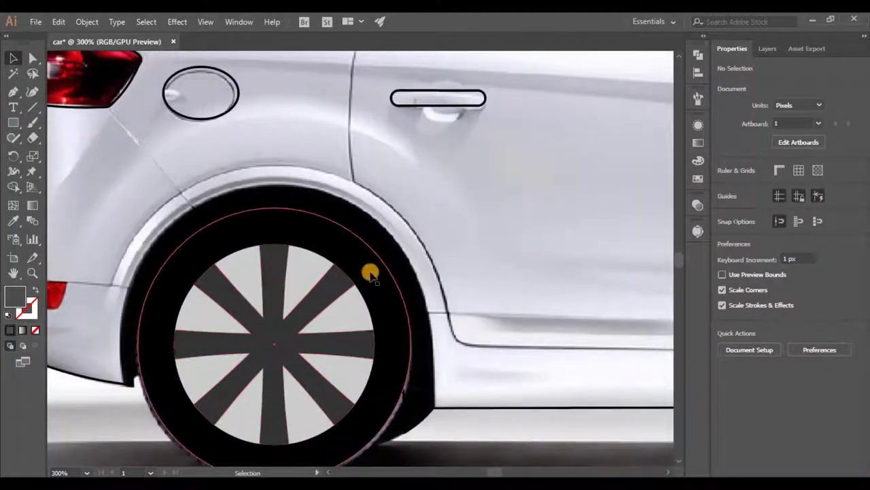
pyautogui.click(370, 273)
pyautogui.hotkey('ctrl', 'c')
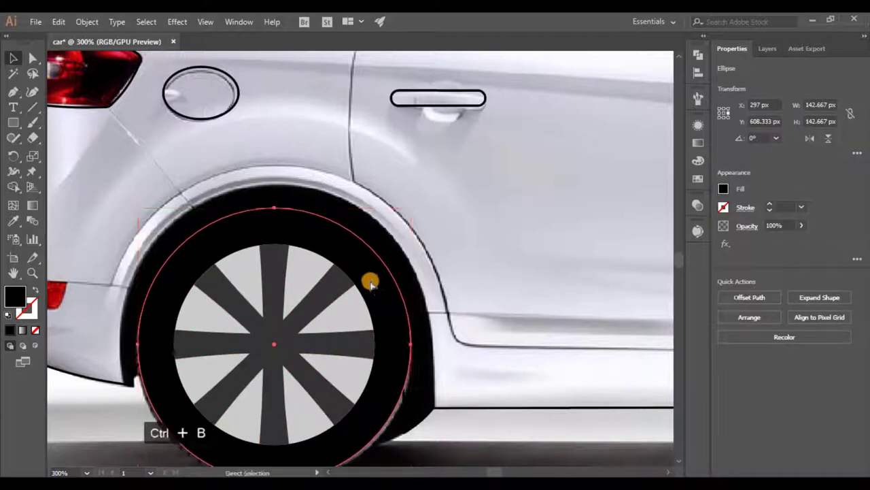
pyautogui.scroll(-3, 381, 371)
pyautogui.moveTo(421, 397); pyautogui.dragTo(446, 428)
# Select the enlarged circle with the car body outline and remove its part outside the body with Shape Builder, leaving the rear wheel arch.
pyautogui.keyDown('shift'); pyautogui.click(493, 322); pyautogui.keyUp('shift')
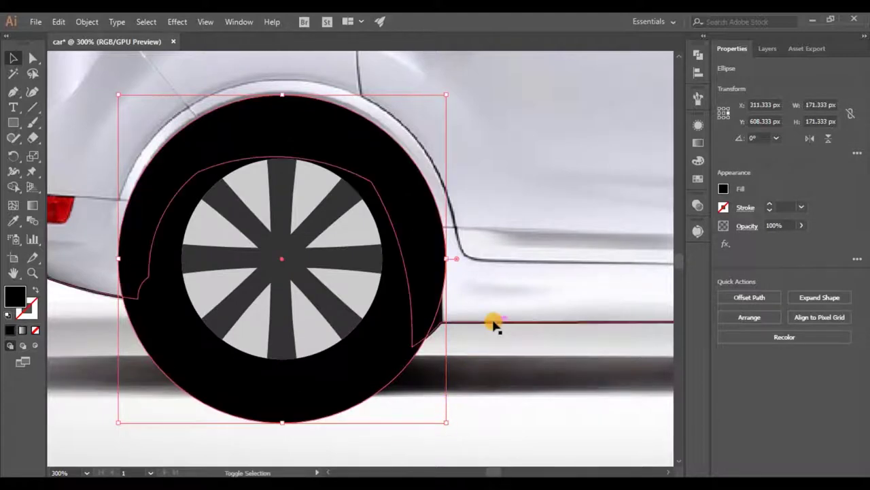
pyautogui.click(14, 190)
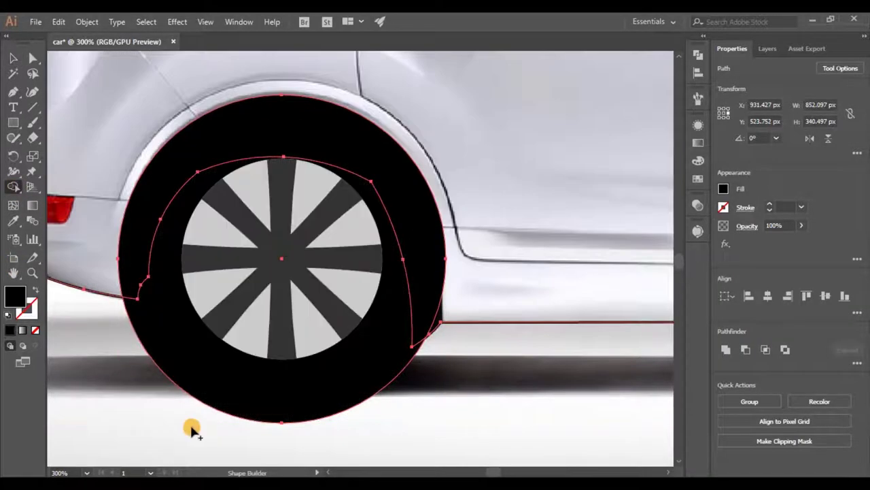
pyautogui.keyDown('alt'); pyautogui.click(174, 369); pyautogui.keyUp('alt')
pyautogui.scroll(-3, 454, 262)
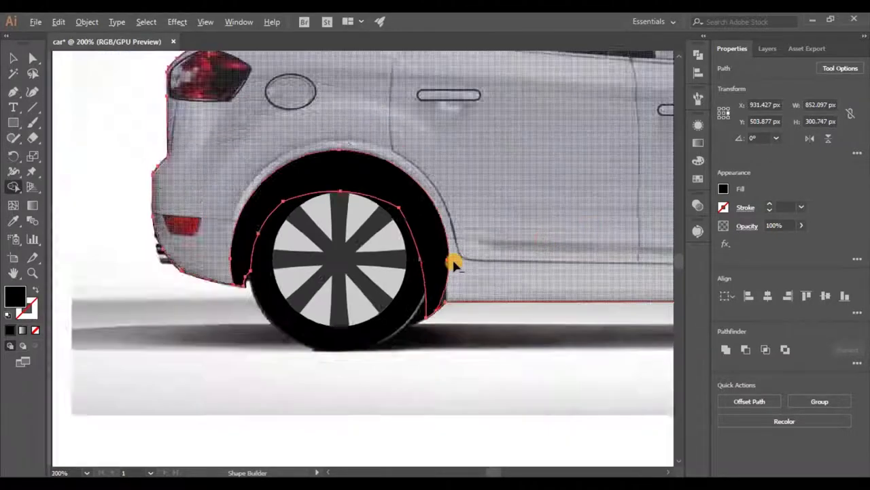
# Sample the front wheel arch's dark grey onto the rear arch shape and deselect it.
pyautogui.moveTo(604, 331); pyautogui.dragTo(311, 342)
pyautogui.press('i')
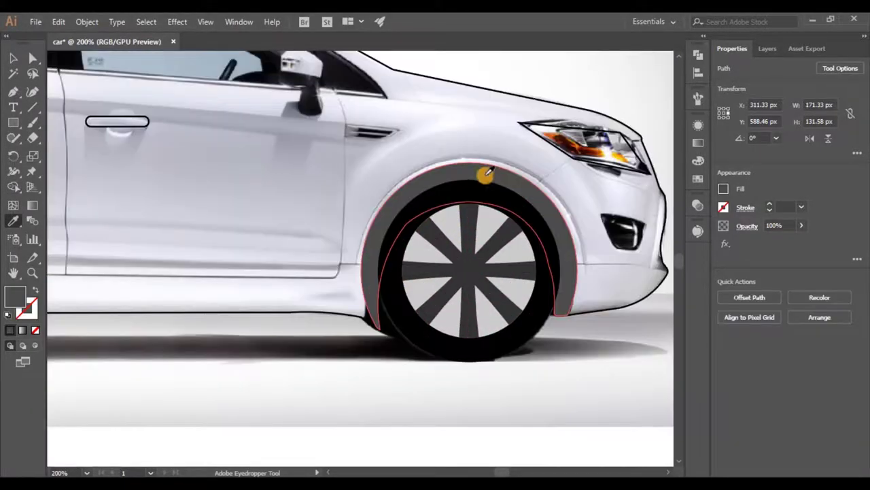
pyautogui.hotkey('ctrl', '-')
pyautogui.press('v')
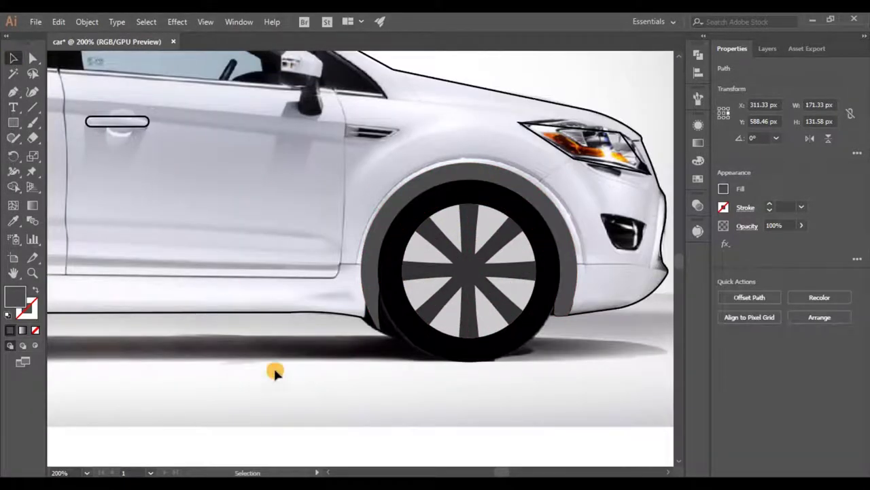
pyautogui.click(278, 379)
# Trace the upper edge of the side windows with the Pen tool, from the rear corner to the front corner ahead of the mirror.
pyautogui.moveTo(251, 379); pyautogui.dragTo(426, 374)
pyautogui.click(18, 93)
pyautogui.moveTo(183, 115); pyautogui.dragTo(272, 234)
pyautogui.scroll(3, 229, 201)
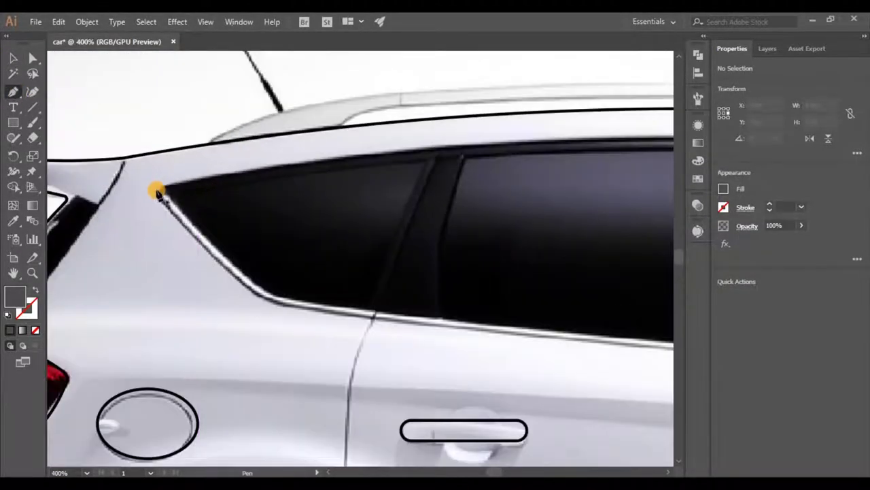
pyautogui.click(161, 190)
pyautogui.scroll(-2, 160, 190)
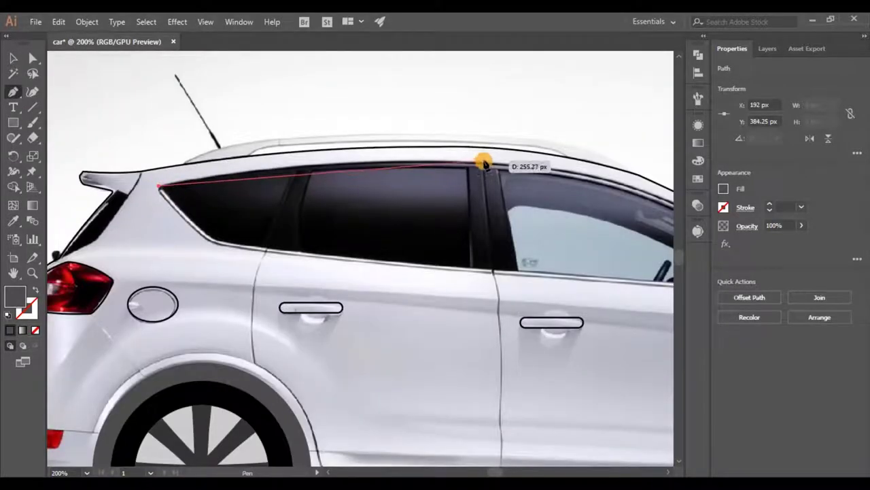
pyautogui.click(472, 163)
pyautogui.hscroll(5, 398, 156)
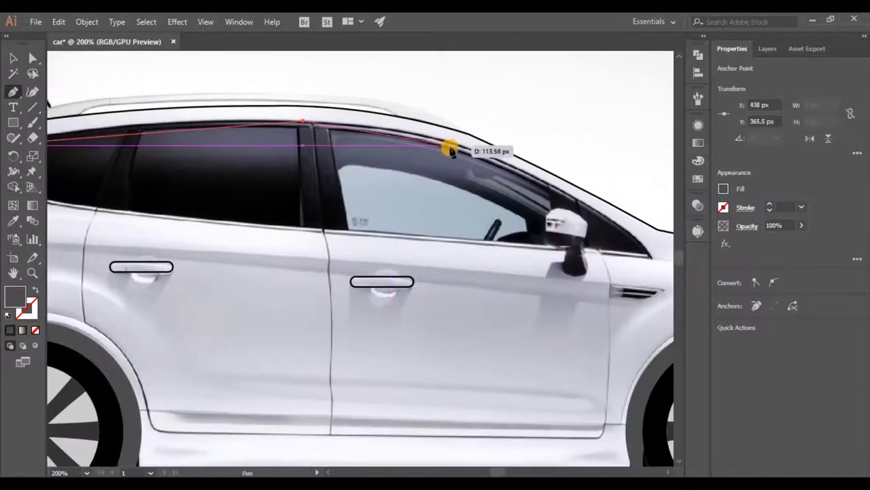
pyautogui.click(465, 148)
pyautogui.hscroll(5, 521, 195)
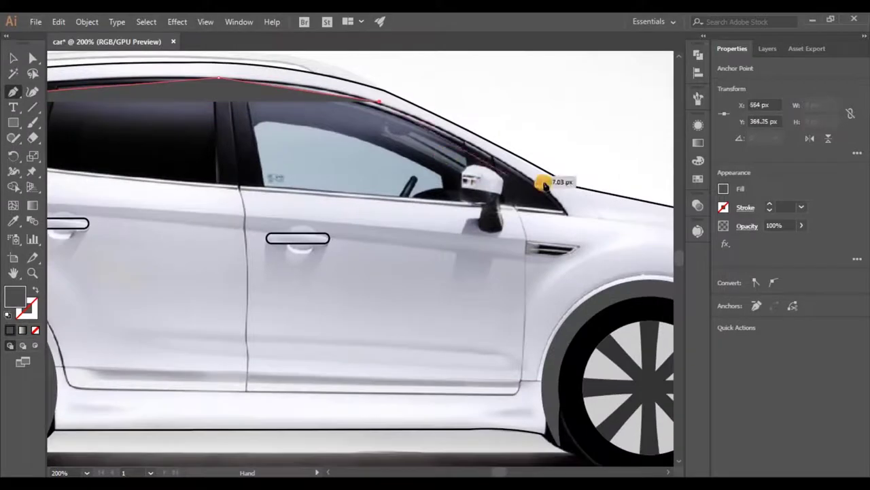
pyautogui.click(564, 214)
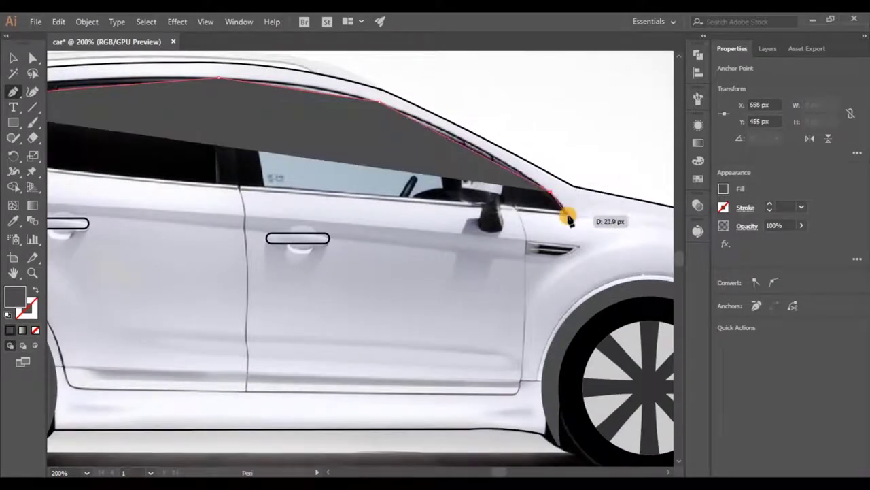
# Swap fill and stroke so the window path is only outlined, and close it along the lower window edge back to the rear corner.
pyautogui.click(36, 290)
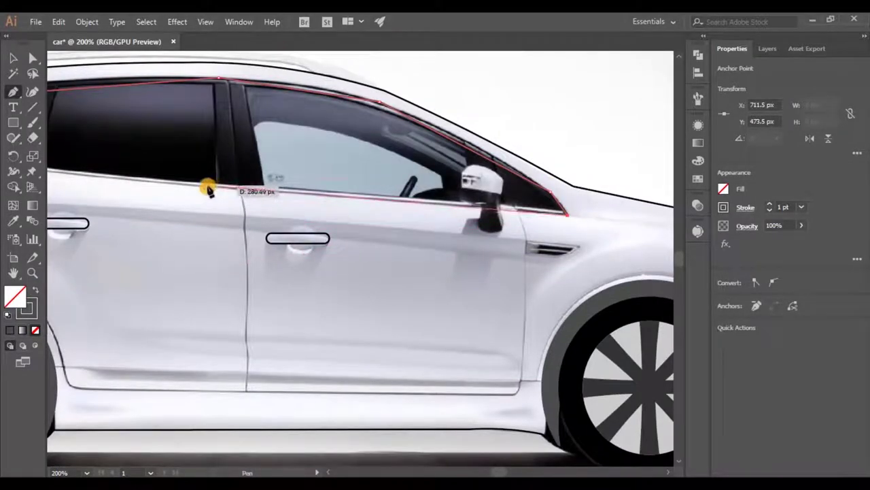
pyautogui.hscroll(-4, 210, 186)
pyautogui.click(104, 183)
pyautogui.scroll(2, 123, 193)
pyautogui.hscroll(-3, 123, 193)
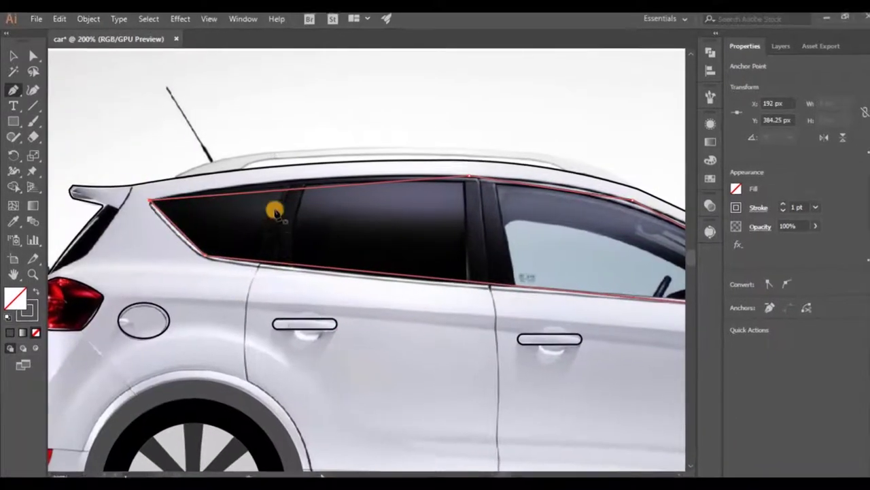
pyautogui.scroll(1, 272, 207)
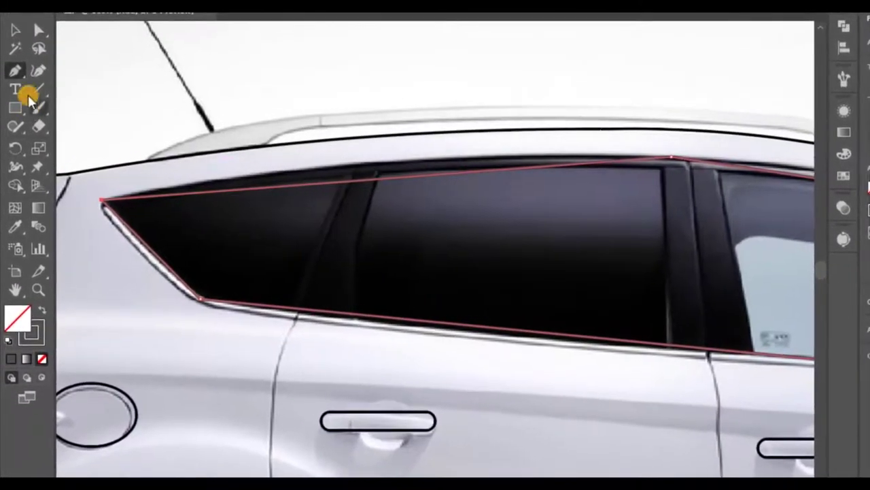
# Bend the upper edge of the window outline with the Curvature tool to follow the window frame in the photo.
pyautogui.click(38, 72)
pyautogui.moveTo(361, 180); pyautogui.dragTo(367, 164)
pyautogui.moveTo(748, 230); pyautogui.dragTo(311, 194)
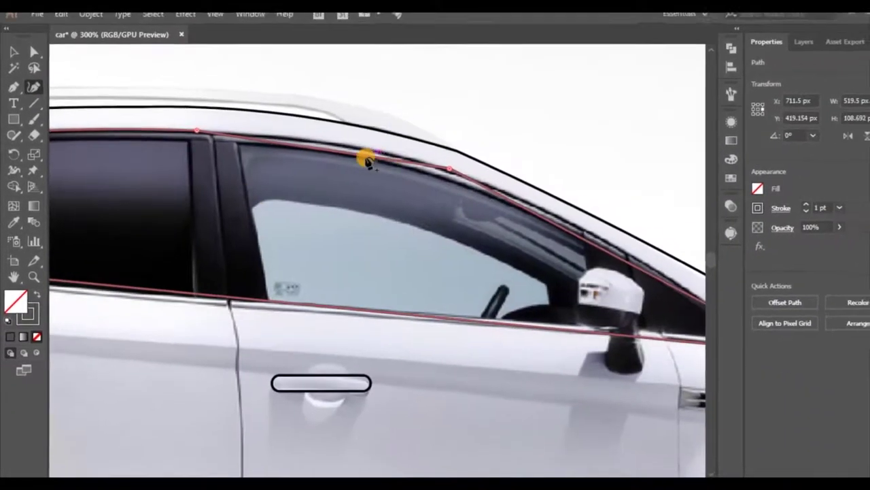
pyautogui.moveTo(366, 157); pyautogui.dragTo(356, 149)
pyautogui.moveTo(474, 249); pyautogui.dragTo(312, 211)
pyautogui.moveTo(425, 200); pyautogui.dragTo(425, 193)
pyautogui.moveTo(555, 294); pyautogui.dragTo(512, 250)
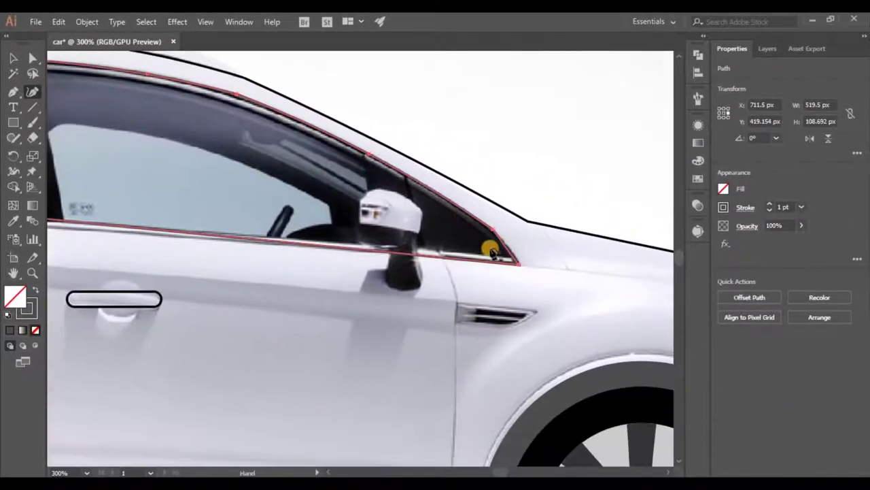
# Adjust the front corner, lower edge and rear slope of the window outline with curvature points to match the photo.
pyautogui.moveTo(194, 228); pyautogui.dragTo(372, 271)
pyautogui.scroll(-1, 340, 296)
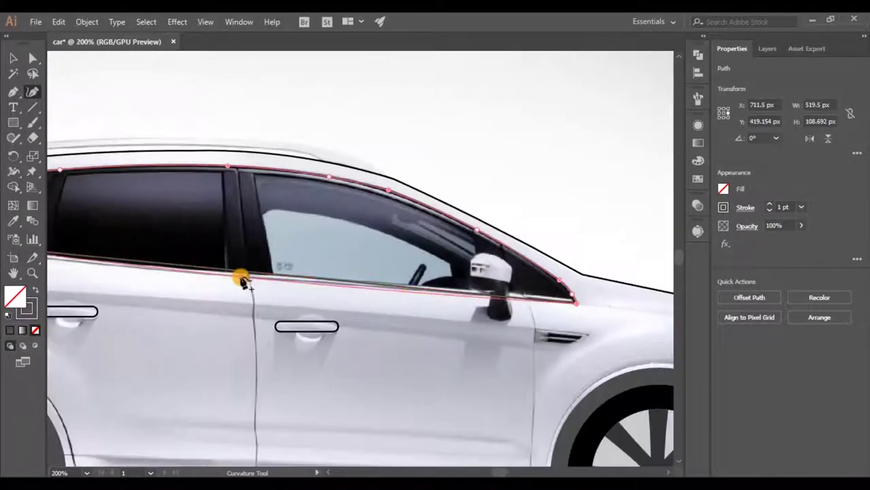
pyautogui.hscroll(-4, 223, 299)
pyautogui.scroll(1, 223, 299)
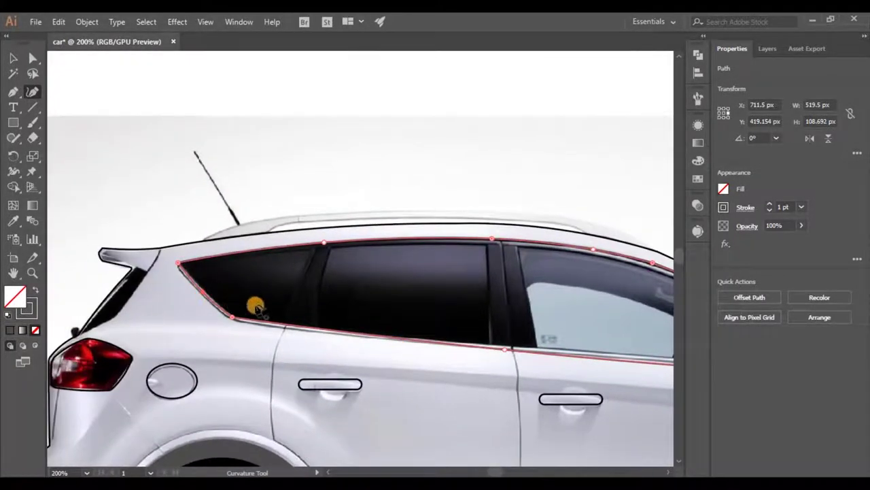
pyautogui.moveTo(466, 346); pyautogui.dragTo(398, 306)
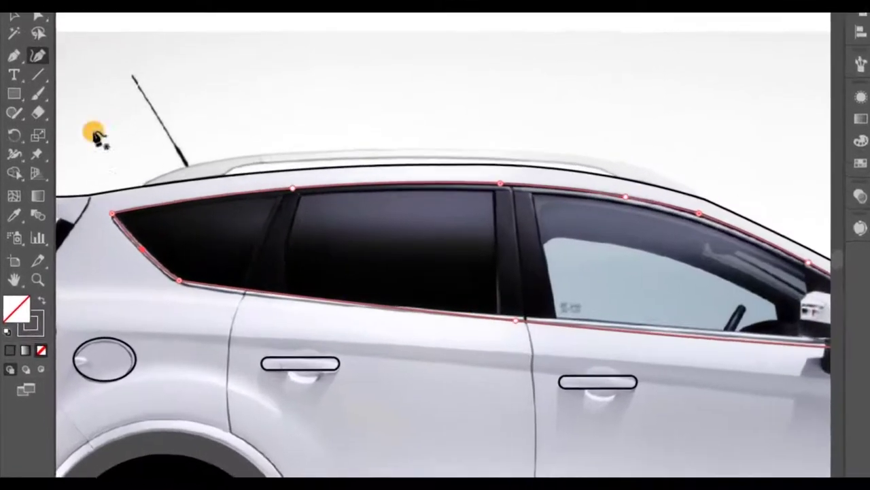
# Draw a rectangle about 34 px wide and 106 px high over the pillar between the rear and front door windows.
pyautogui.click(13, 80)
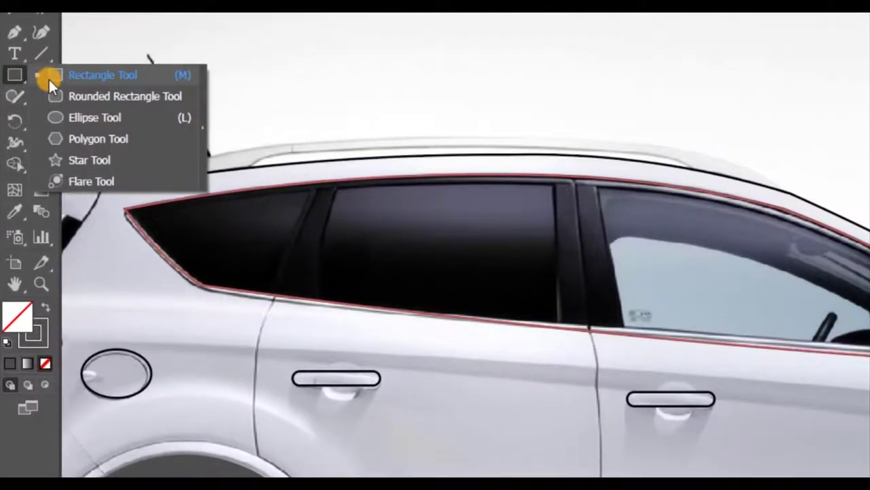
pyautogui.click(49, 77)
pyautogui.moveTo(548, 161); pyautogui.dragTo(606, 348)
pyautogui.moveTo(573, 317); pyautogui.dragTo(573, 318)
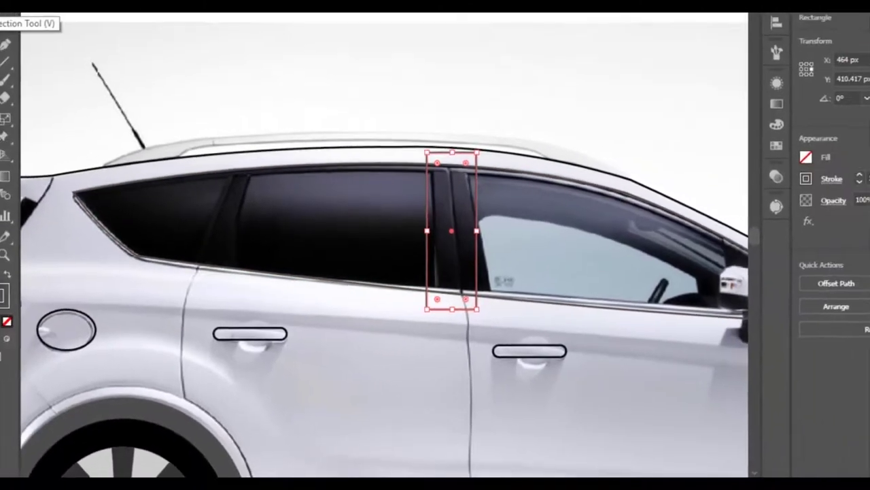
# Duplicate the pillar rectangle onto the rear pillar, narrow it to about 13.5 px and tilt it to about 334.5° along the pillar.
pyautogui.moveTo(429, 210); pyautogui.dragTo(207, 232)
pyautogui.moveTo(249, 252); pyautogui.dragTo(238, 252)
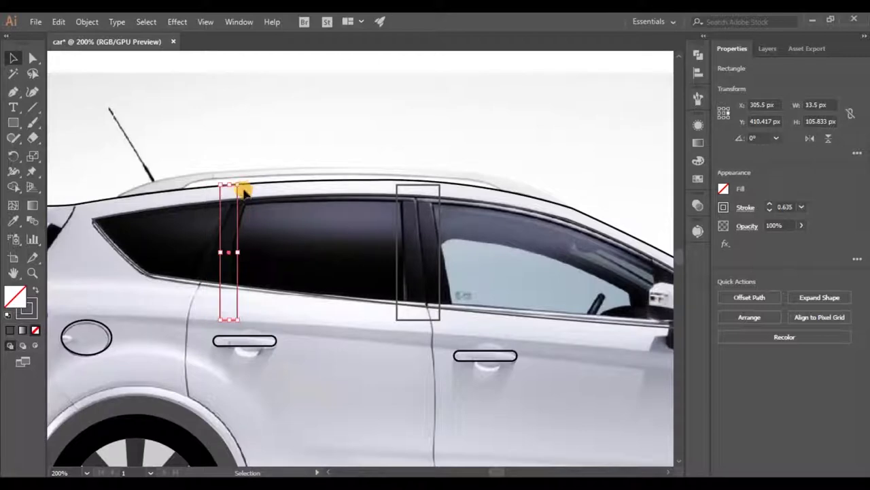
pyautogui.moveTo(251, 197); pyautogui.dragTo(264, 197)
pyautogui.moveTo(246, 235); pyautogui.dragTo(238, 228)
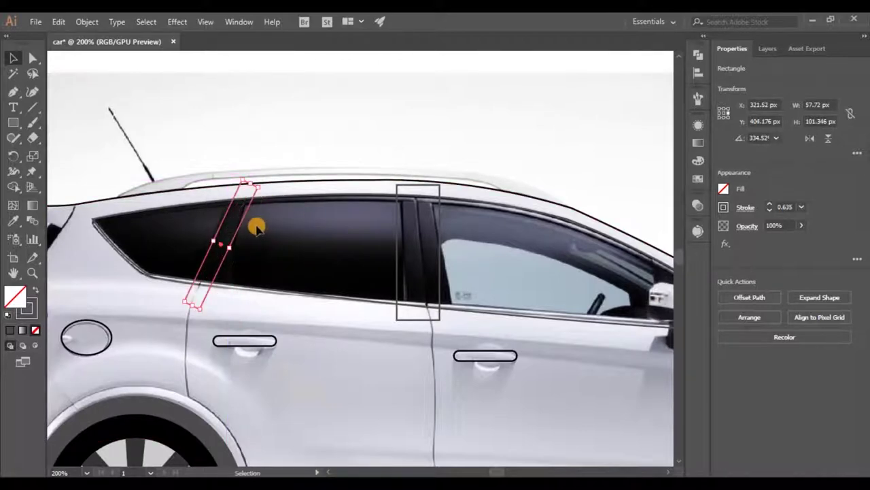
# Select both pillar rectangles with the window outline and remove their ends above and below the windows with Shape Builder.
pyautogui.keyDown('shift'); pyautogui.click(299, 294); pyautogui.keyUp('shift')
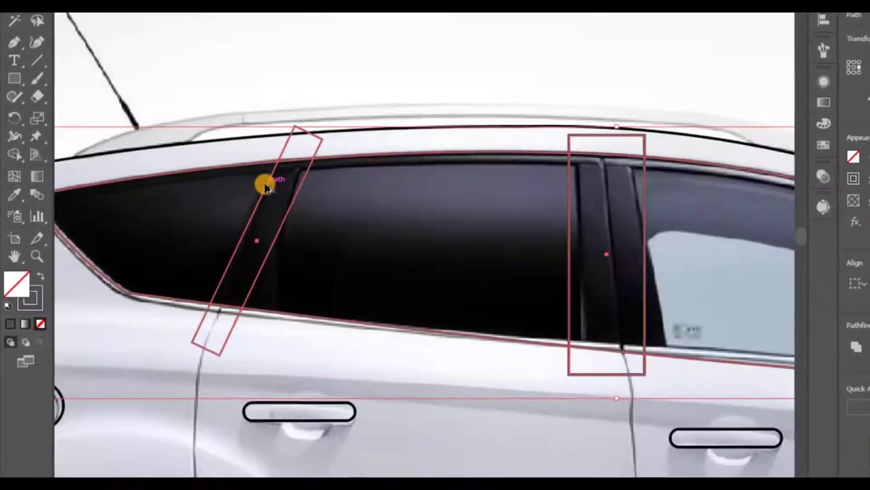
pyautogui.click(16, 141)
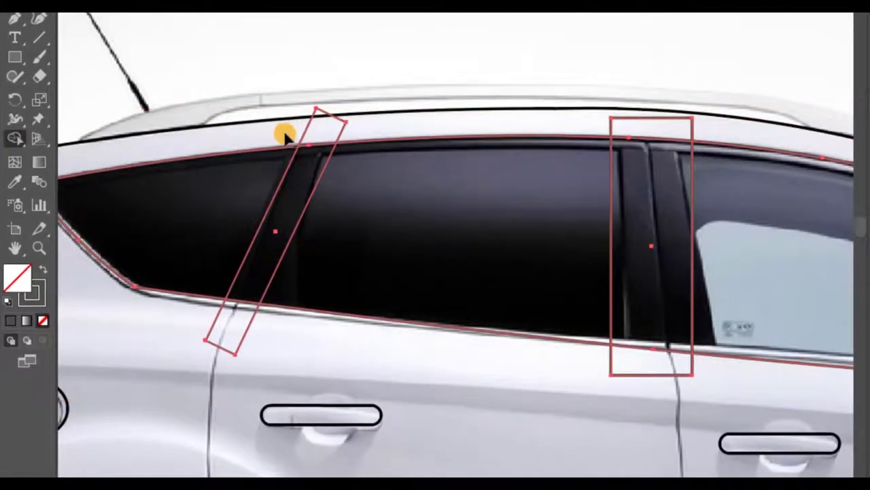
pyautogui.keyDown('alt'); pyautogui.click(325, 136); pyautogui.keyUp('alt')
pyautogui.keyDown('alt'); pyautogui.click(626, 123); pyautogui.keyUp('alt')
pyautogui.keyDown('alt'); pyautogui.click(615, 359); pyautogui.keyUp('alt')
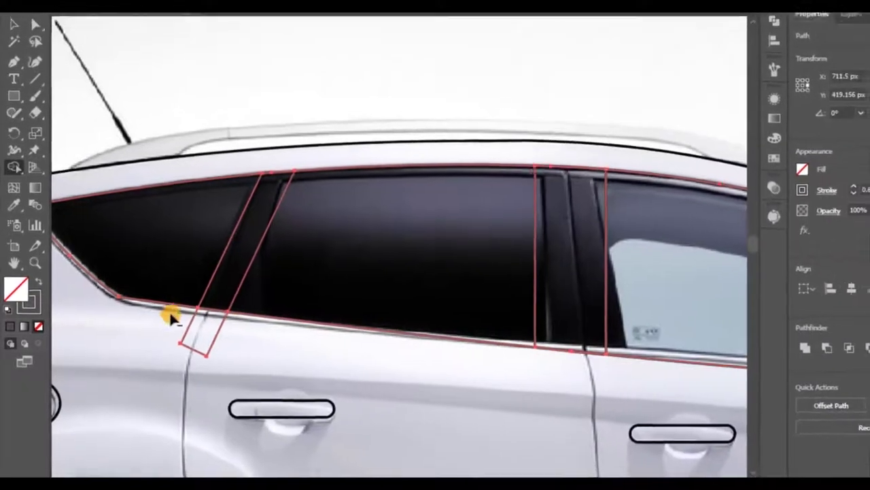
pyautogui.keyDown('alt'); pyautogui.click(228, 328); pyautogui.keyUp('alt')
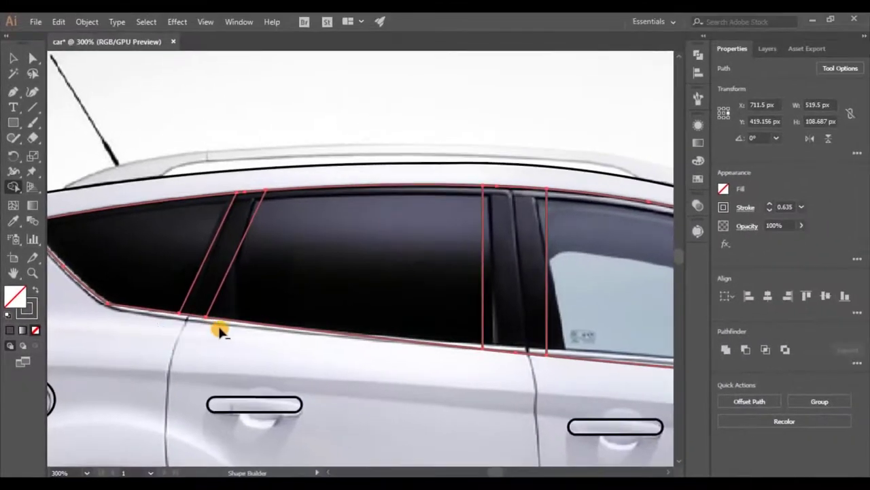
pyautogui.scroll(-2, 221, 329)
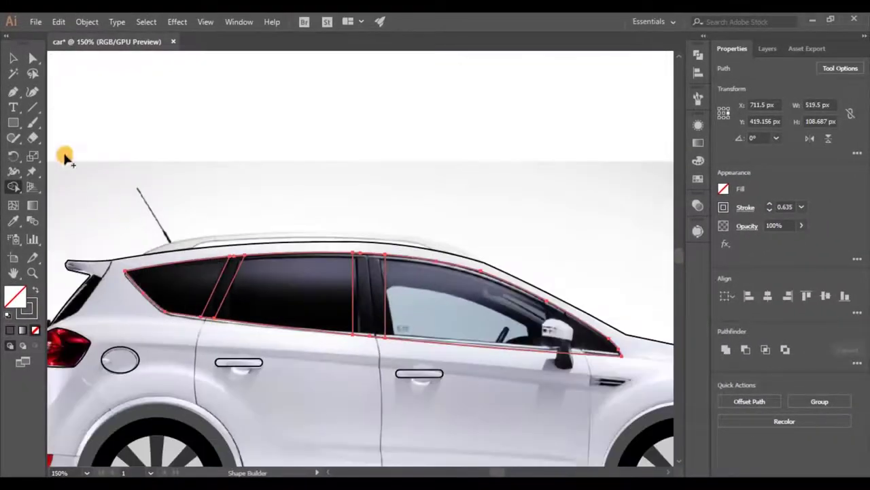
# Select the whole window outline and fill it with a medium grey swatch.
pyautogui.click(19, 60)
pyautogui.click(435, 174)
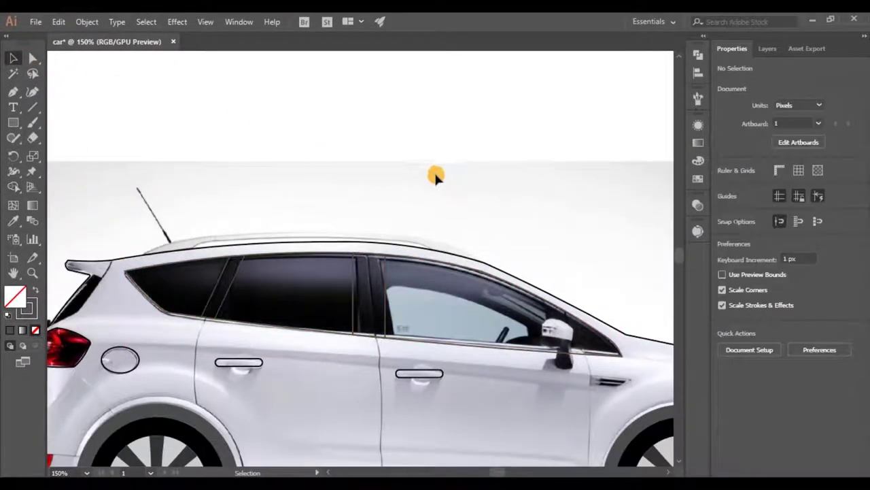
pyautogui.click(479, 273)
pyautogui.click(511, 230)
pyautogui.click(438, 345)
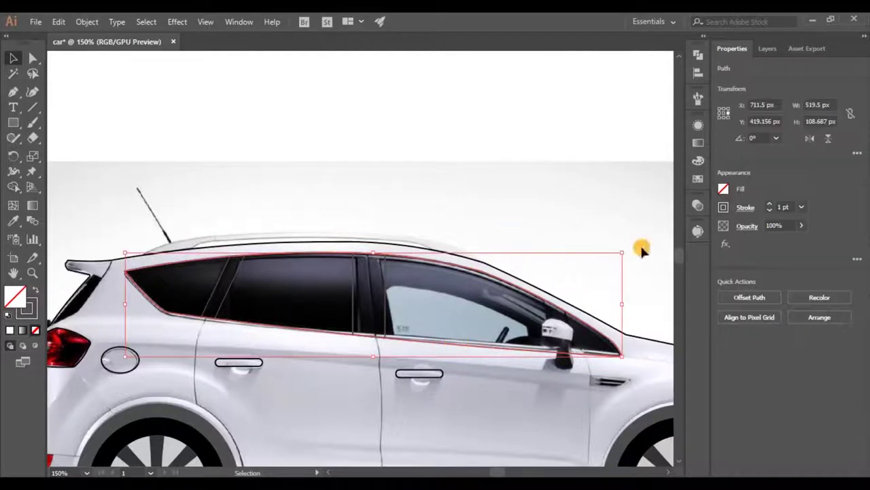
pyautogui.click(698, 178)
pyautogui.click(585, 207)
# Fill the wide middle pillar with a darker grey swatch and sample that fill onto the slanted rear pillar.
pyautogui.click(385, 294)
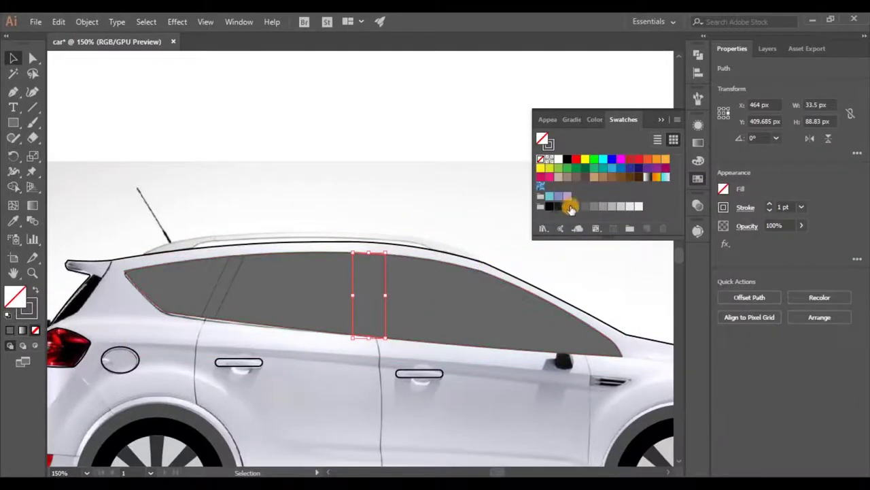
pyautogui.click(567, 207)
pyautogui.click(235, 273)
pyautogui.press('i')
pyautogui.click(365, 291)
# Remove the stroke from the rear pillar and the window shape, then deselect and collapse the swatches.
pyautogui.click(34, 310)
pyautogui.click(35, 329)
pyautogui.press('v')
pyautogui.click(264, 303)
pyautogui.click(36, 329)
pyautogui.click(326, 192)
pyautogui.moveTo(414, 411); pyautogui.dragTo(387, 325)
pyautogui.click(657, 125)
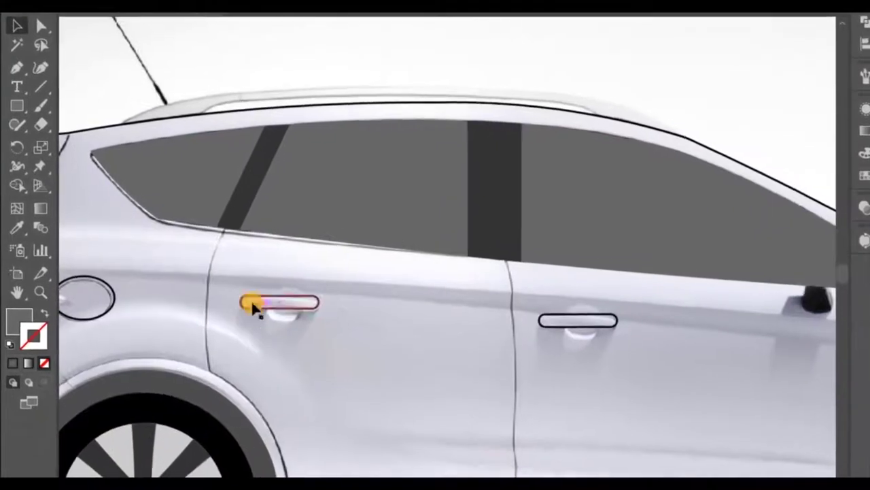
# Draw the rear door as a closed, unfilled outline with the Pen tool, from the wheel arch along the sill, middle pillar and window base.
pyautogui.click(18, 66)
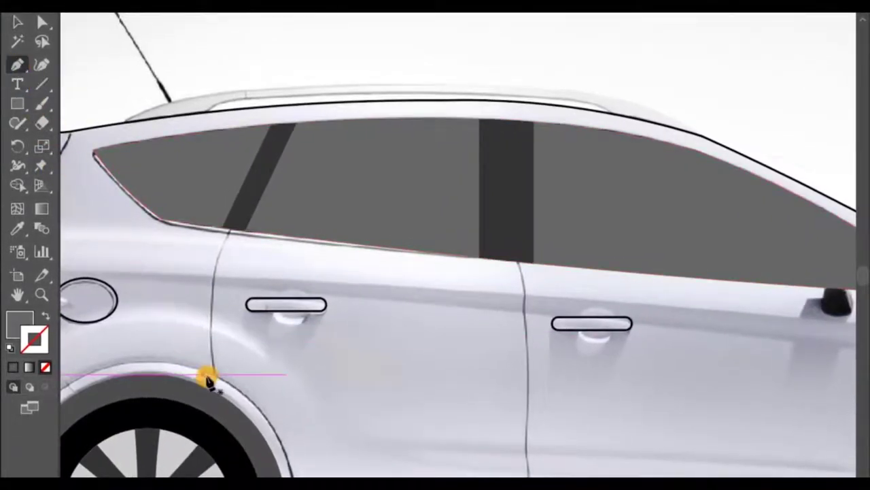
pyautogui.click(213, 376)
pyautogui.moveTo(273, 429); pyautogui.dragTo(222, 304)
pyautogui.click(206, 338)
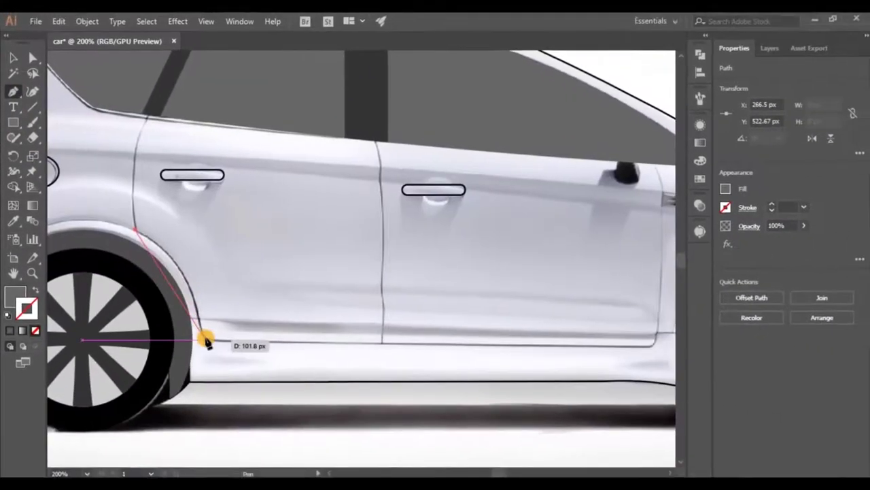
pyautogui.click(381, 342)
pyautogui.click(376, 135)
pyautogui.click(152, 111)
pyautogui.click(35, 290)
pyautogui.scroll(3, 122, 235)
pyautogui.click(161, 216)
pyautogui.scroll(-4, 174, 224)
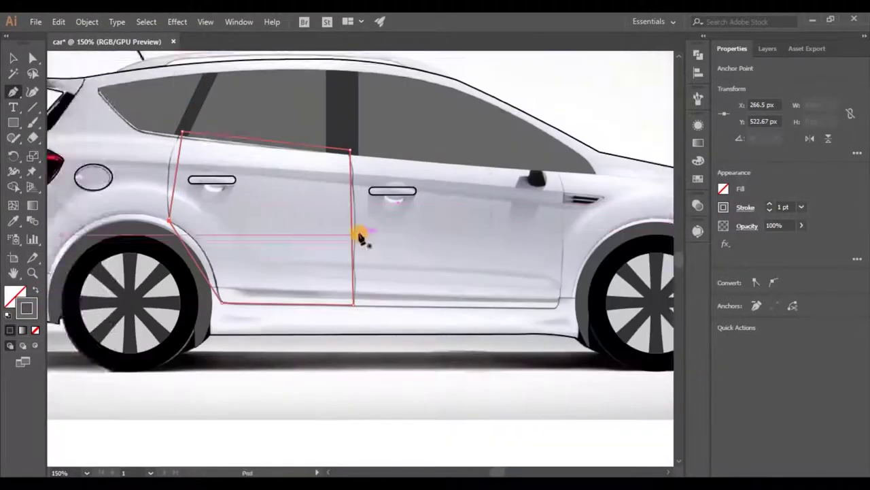
# Draw the front door as a closed four-cornered outline sharing the rear door's vertical edge and following the window base and sill.
pyautogui.moveTo(515, 305); pyautogui.dragTo(440, 295)
pyautogui.click(480, 301)
pyautogui.click(483, 161)
pyautogui.click(273, 144)
pyautogui.click(277, 296)
pyautogui.click(480, 300)
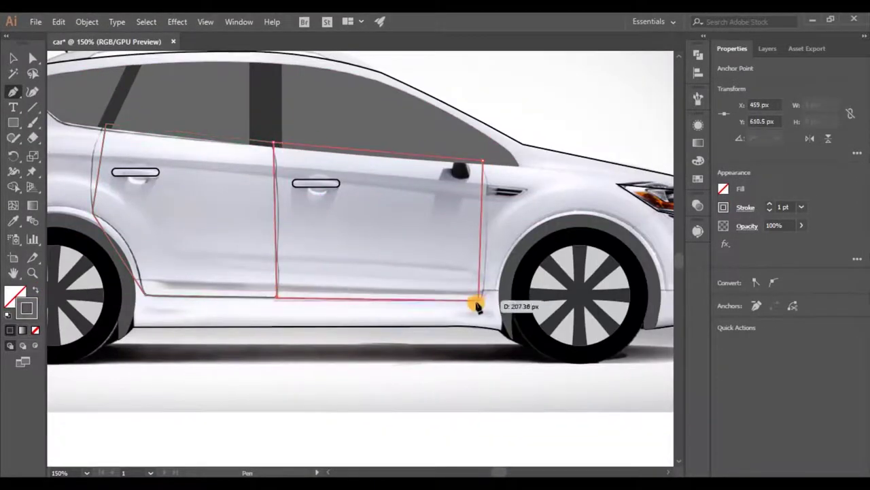
pyautogui.hscroll(-3, 301, 253)
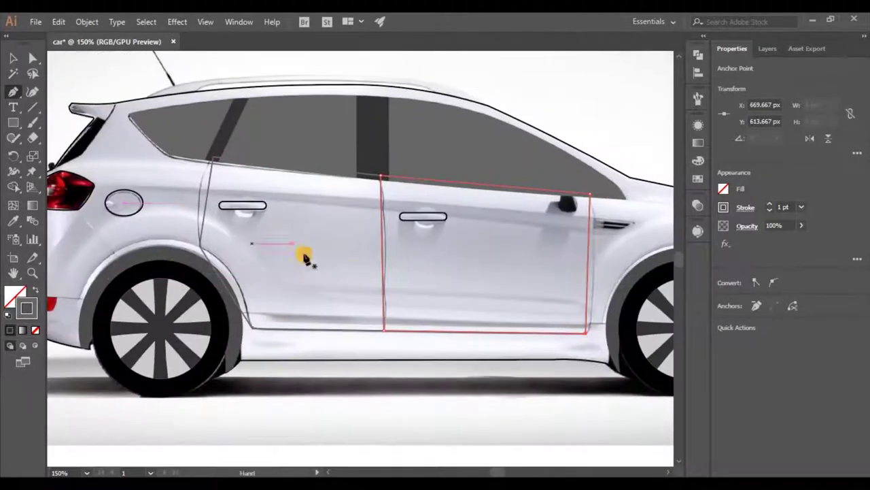
# Bend the rear door's back edge and its wheel-arch edge to match the photo with the Curvature tool.
pyautogui.scroll(2, 190, 197)
pyautogui.click(34, 90)
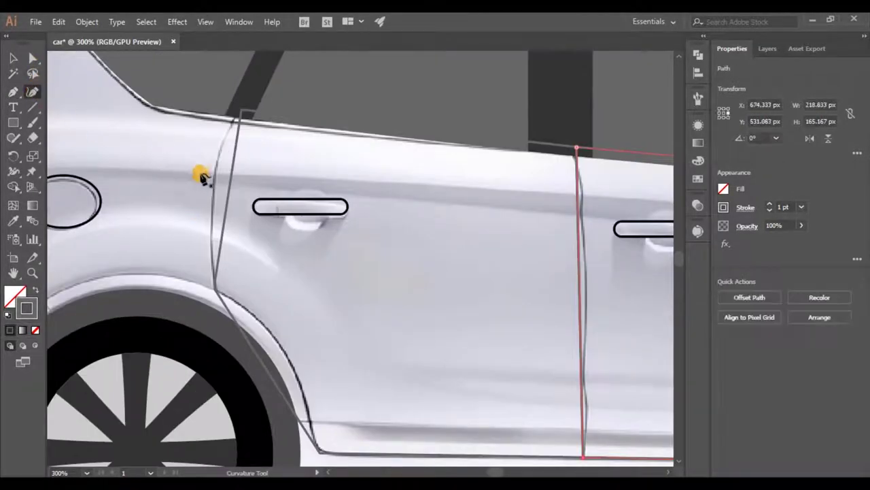
pyautogui.moveTo(232, 171); pyautogui.dragTo(215, 171)
pyautogui.moveTo(260, 265); pyautogui.dragTo(247, 175)
pyautogui.moveTo(240, 257); pyautogui.dragTo(264, 247)
pyautogui.moveTo(490, 368); pyautogui.dragTo(333, 357)
# Bow the front door's forward edge outward to follow the door gap in the photo.
pyautogui.scroll(-2, 418, 305)
pyautogui.scroll(2, 412, 270)
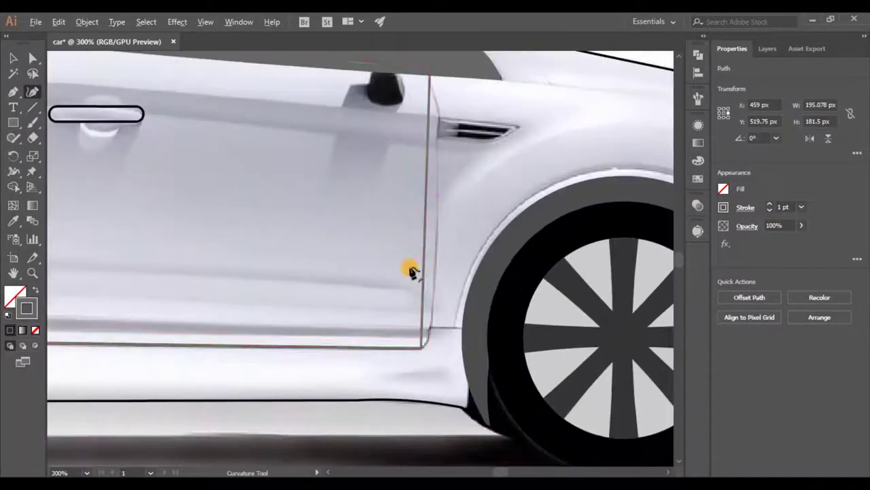
pyautogui.moveTo(433, 202); pyautogui.dragTo(435, 201)
pyautogui.scroll(-1, 435, 203)
# Select both door outlines together with the car body outline, send them to the back and deselect.
pyautogui.moveTo(199, 173); pyautogui.dragTo(390, 259)
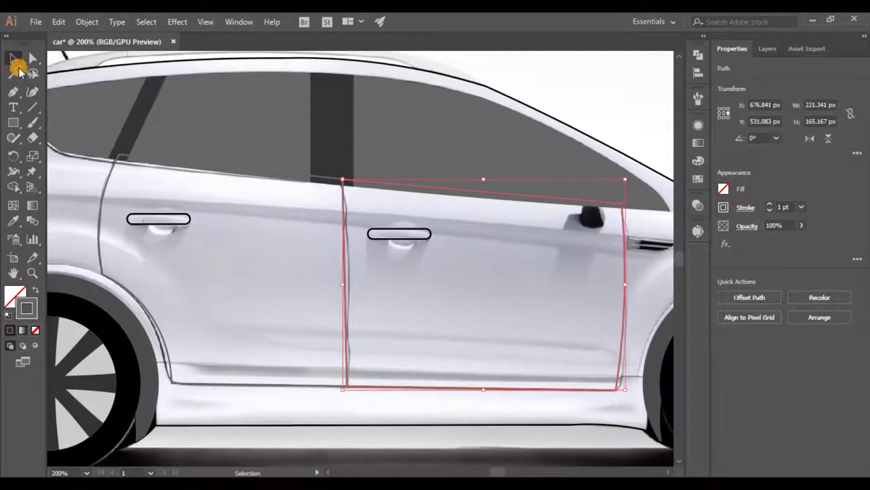
pyautogui.moveTo(310, 347); pyautogui.dragTo(310, 346)
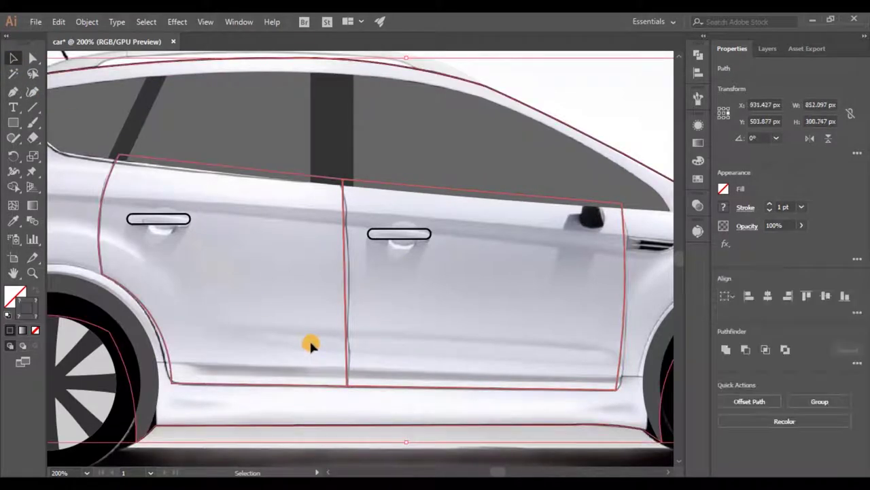
pyautogui.hotkey('ctrl', 'shift', '[')
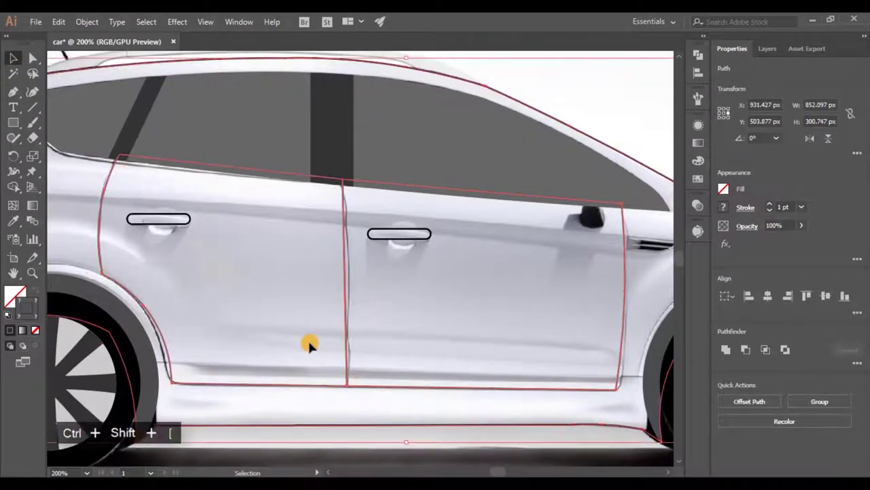
pyautogui.scroll(-1, 312, 308)
pyautogui.click(263, 93)
pyautogui.scroll(-1, 263, 93)
pyautogui.moveTo(390, 294); pyautogui.dragTo(351, 310)
pyautogui.scroll(1, 358, 296)
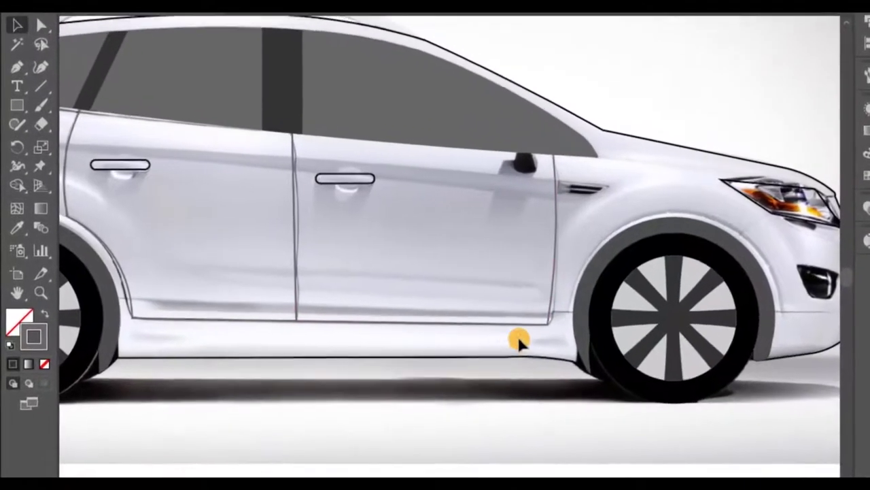
# Draw a 42.5 × 25 px rectangle for the side mirror, sample the tyre's black fill onto it and round its corners.
pyautogui.click(24, 106)
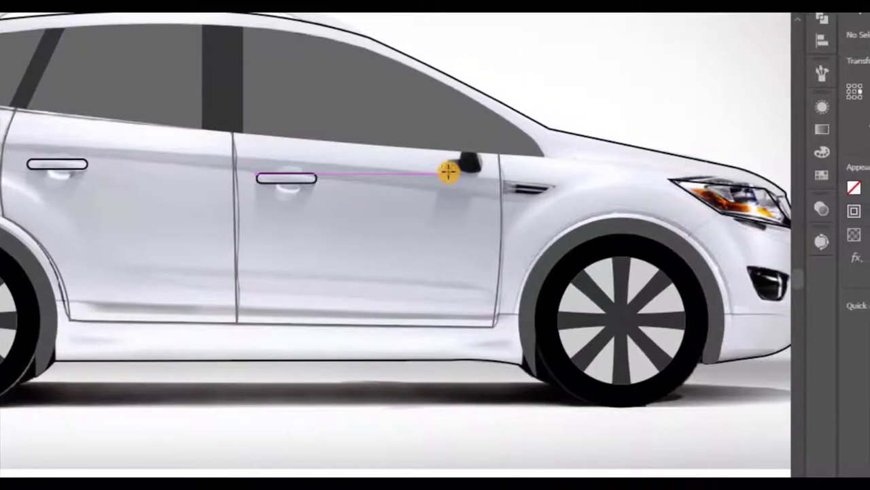
pyautogui.scroll(1, 517, 170)
pyautogui.moveTo(416, 117); pyautogui.dragTo(485, 156)
pyautogui.press('i')
pyautogui.click(607, 289)
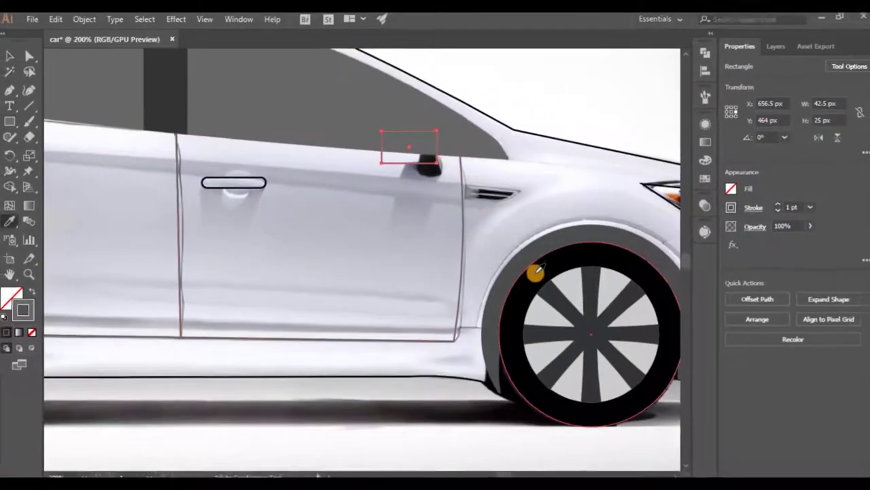
pyautogui.click(34, 60)
pyautogui.scroll(3, 393, 140)
pyautogui.moveTo(367, 129); pyautogui.dragTo(392, 150)
pyautogui.scroll(-3, 393, 151)
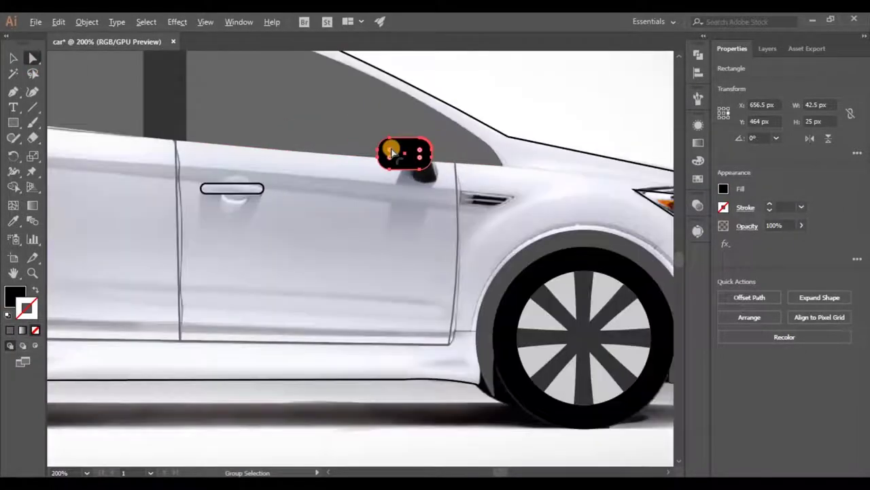
# Curve the headlight outline's upper, front and lower edges to match the photo with the Curvature tool.
pyautogui.hscroll(5, 472, 178)
pyautogui.hotkey('shift', '`')
pyautogui.scroll(3, 340, 205)
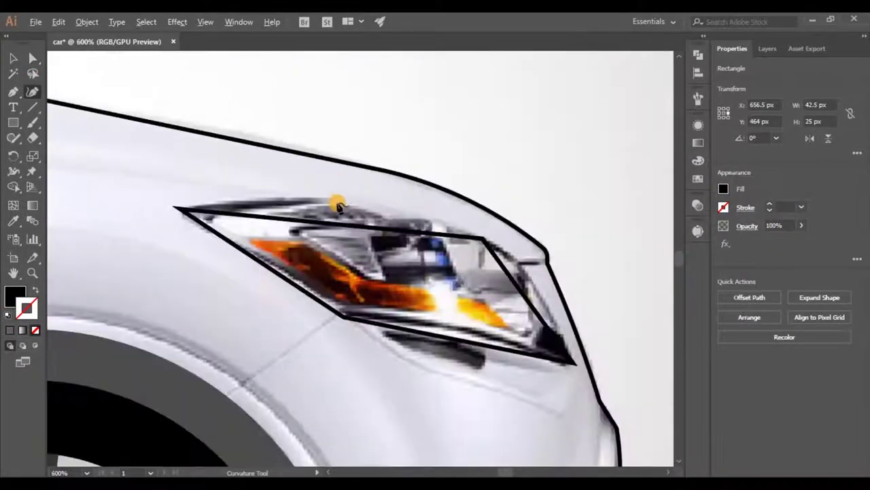
pyautogui.click(358, 226)
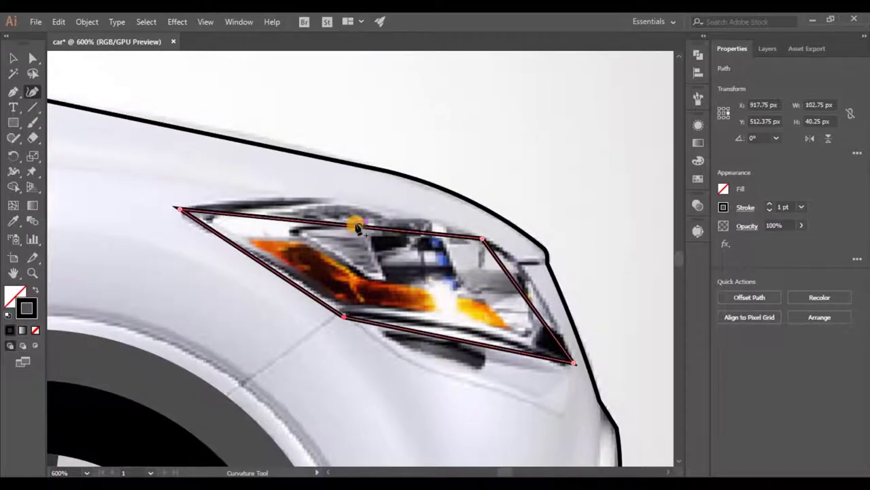
pyautogui.click(357, 209)
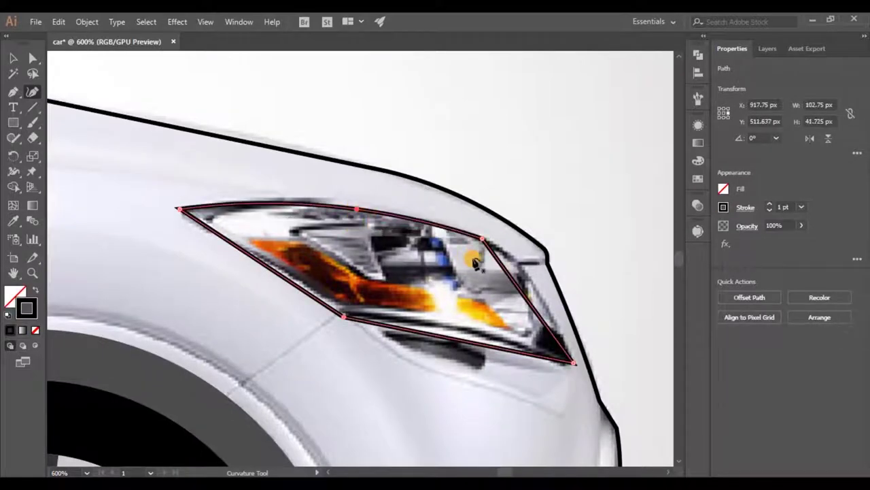
pyautogui.click(537, 287)
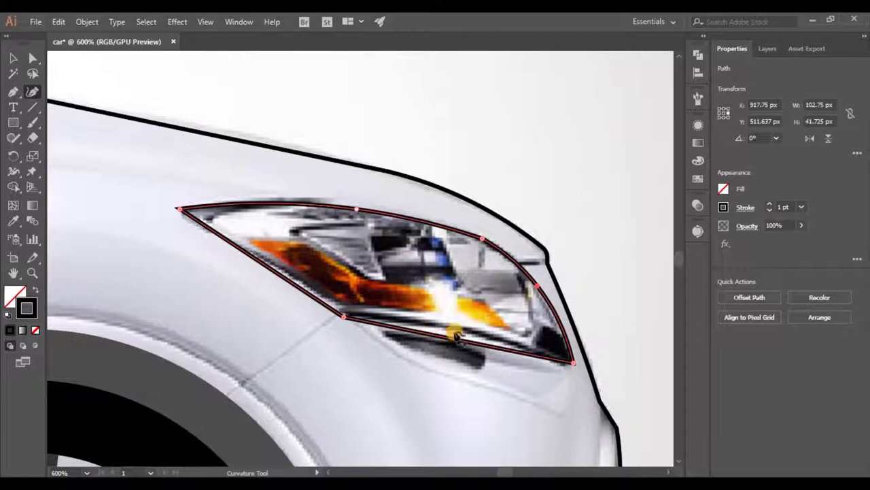
pyautogui.click(471, 331)
# Round the headlight outline's lower, rear and front corners, then deselect it.
pyautogui.press('a')
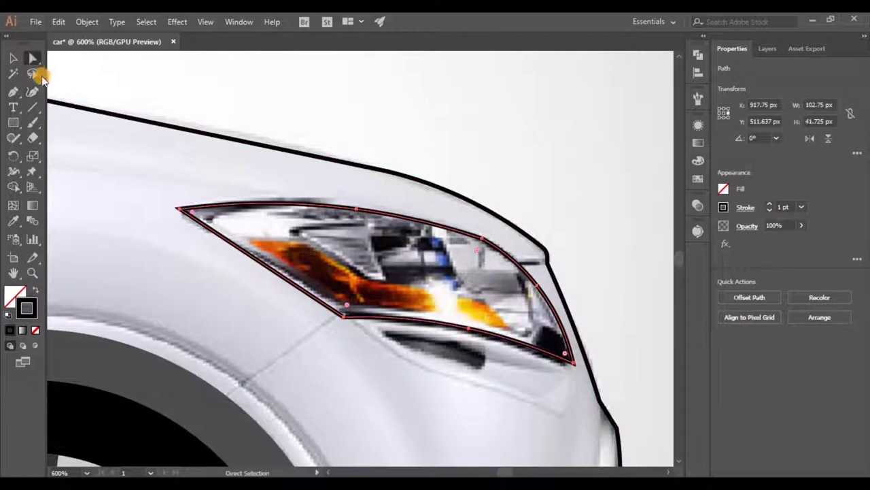
pyautogui.click(332, 306)
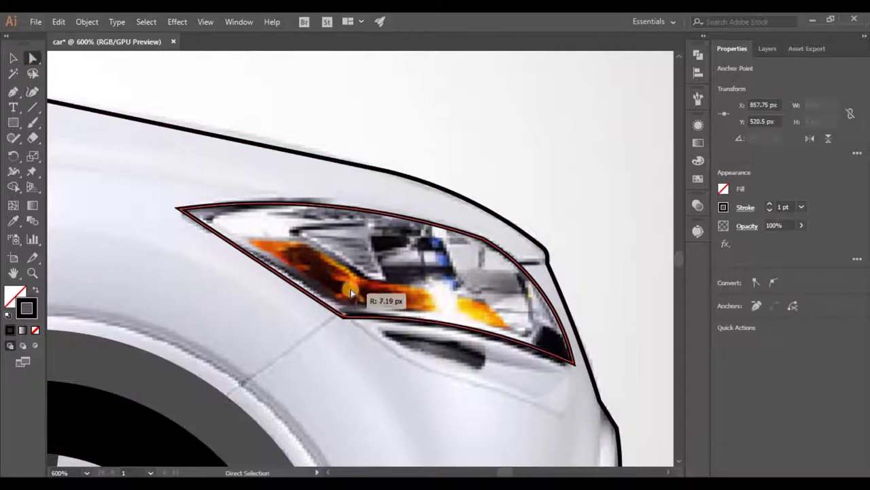
pyautogui.click(204, 219)
pyautogui.click(209, 217)
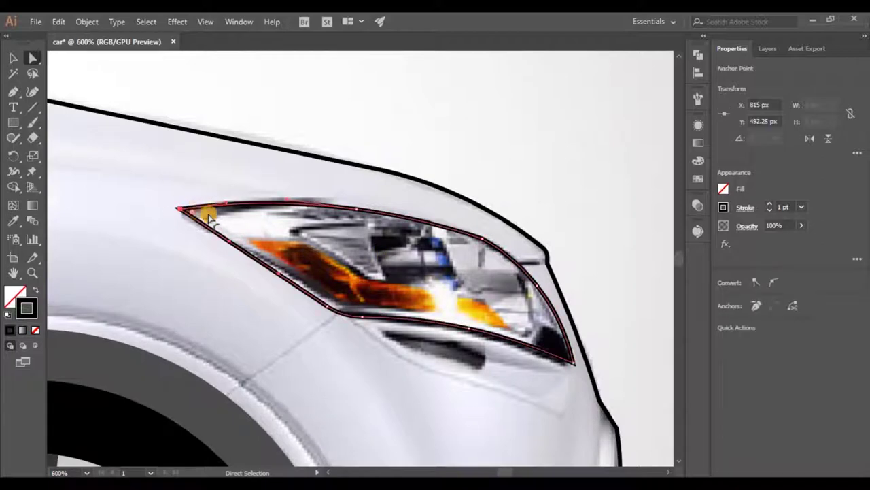
pyautogui.moveTo(202, 214); pyautogui.dragTo(203, 216)
pyautogui.click(574, 364)
pyautogui.moveTo(566, 354); pyautogui.dragTo(561, 348)
pyautogui.click(478, 238)
pyautogui.click(426, 278)
# Draw a closed four-sided Pen shape over the lower rear bumper, extending past the body and into the rear wheel.
pyautogui.scroll(-4, 429, 277)
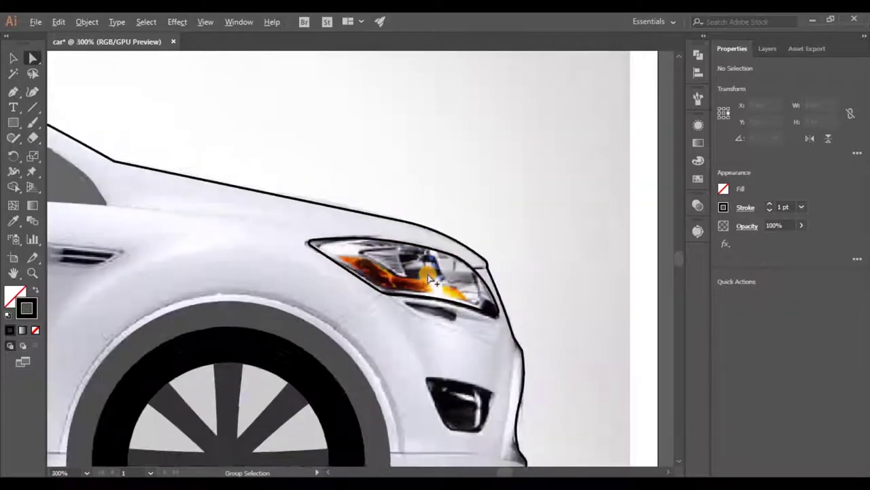
pyautogui.moveTo(291, 307); pyautogui.dragTo(521, 310)
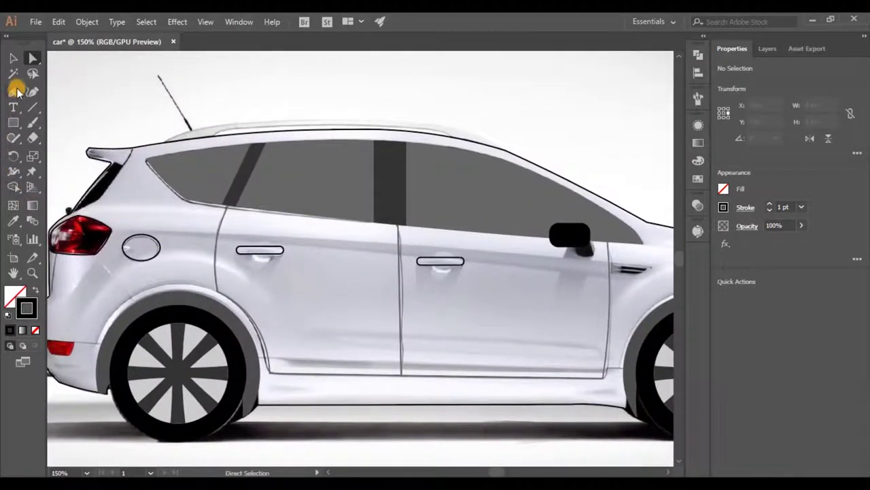
pyautogui.moveTo(162, 299); pyautogui.dragTo(313, 266)
pyautogui.scroll(2, 219, 330)
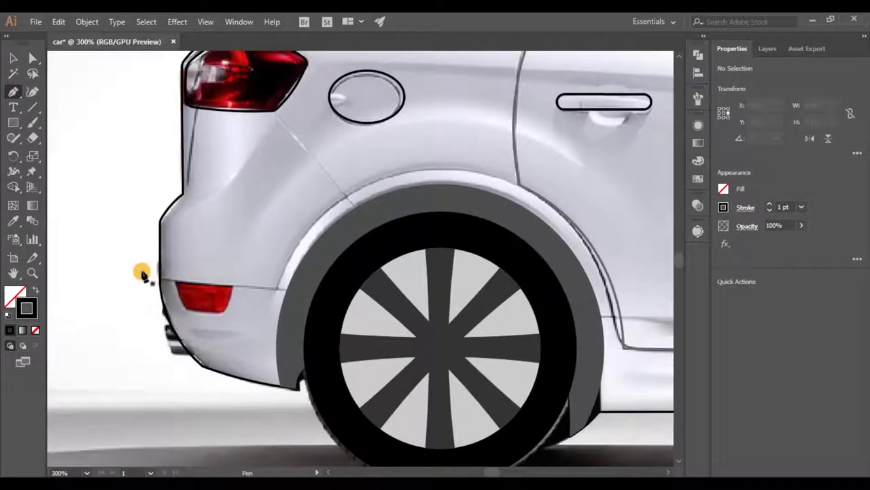
pyautogui.click(141, 271)
pyautogui.click(366, 300)
pyautogui.click(294, 434)
pyautogui.click(154, 374)
pyautogui.click(141, 272)
pyautogui.moveTo(477, 389); pyautogui.dragTo(149, 283)
# Draw the upper edge of a lower body strip from the rear wheel along the sill, across the front wheel and past the front bumper.
pyautogui.scroll(-1, 149, 283)
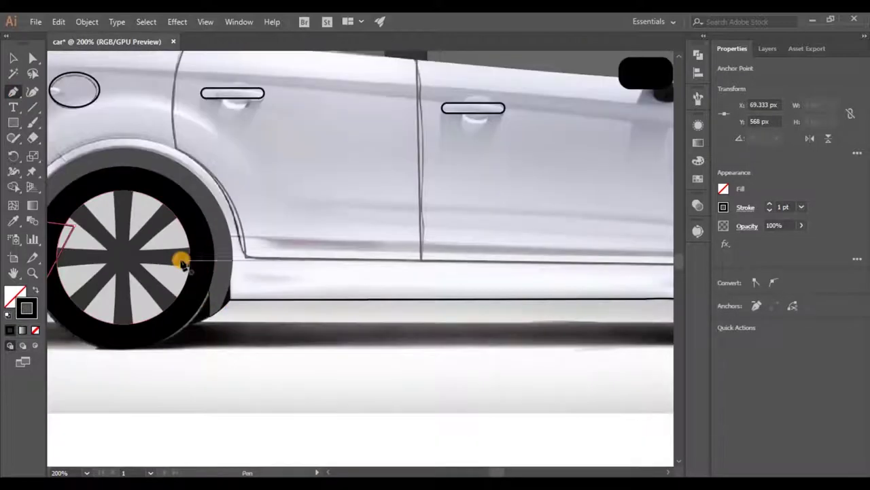
pyautogui.click(188, 263)
pyautogui.moveTo(476, 280); pyautogui.dragTo(257, 268)
pyautogui.scroll(-2, 257, 268)
pyautogui.scroll(1, 369, 276)
pyautogui.click(412, 260)
pyautogui.click(508, 246)
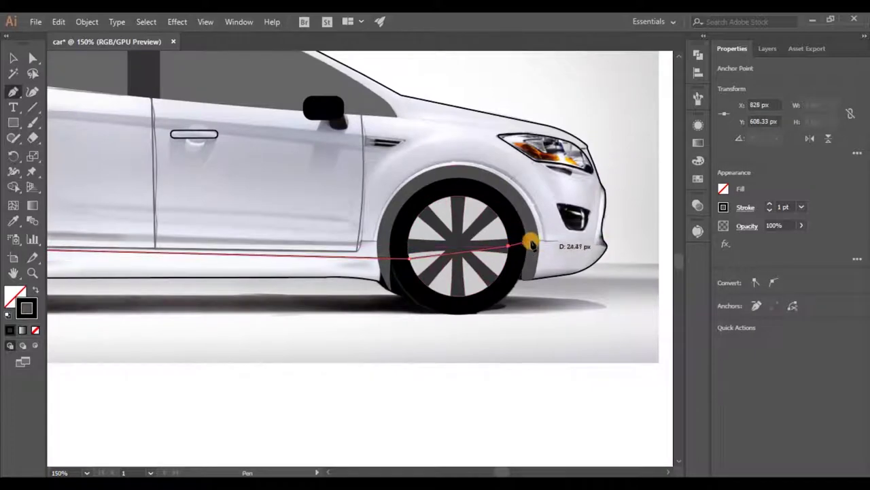
pyautogui.click(607, 241)
pyautogui.click(608, 286)
pyautogui.hotkey('ctrl', 'z')
pyautogui.click(615, 250)
# Continue the lower body strip beneath the car back to the rear wheel and close the shape.
pyautogui.click(602, 286)
pyautogui.click(448, 328)
pyautogui.click(181, 308)
pyautogui.moveTo(181, 308); pyautogui.dragTo(545, 321)
pyautogui.click(342, 311)
pyautogui.click(338, 262)
# Select the bumper shape, the lower strip and the body outline, and remove the areas outside the body with Shape Builder.
pyautogui.click(10, 61)
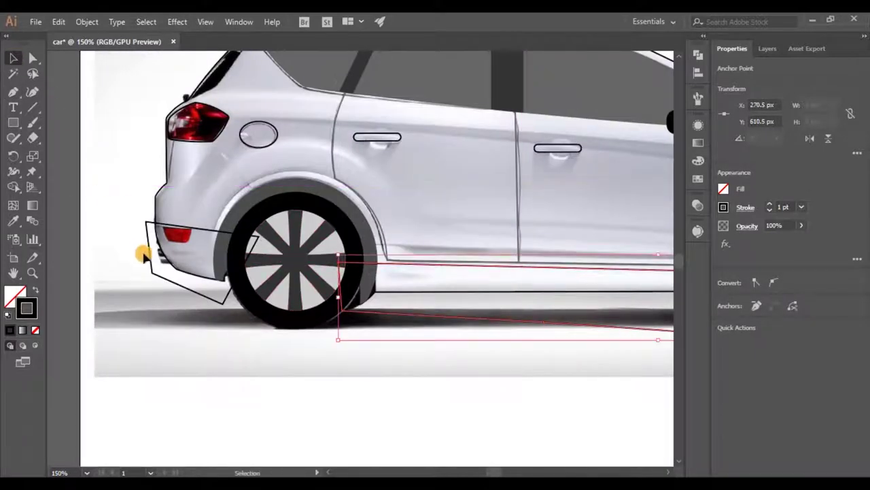
pyautogui.click(184, 289)
pyautogui.scroll(2, 417, 292)
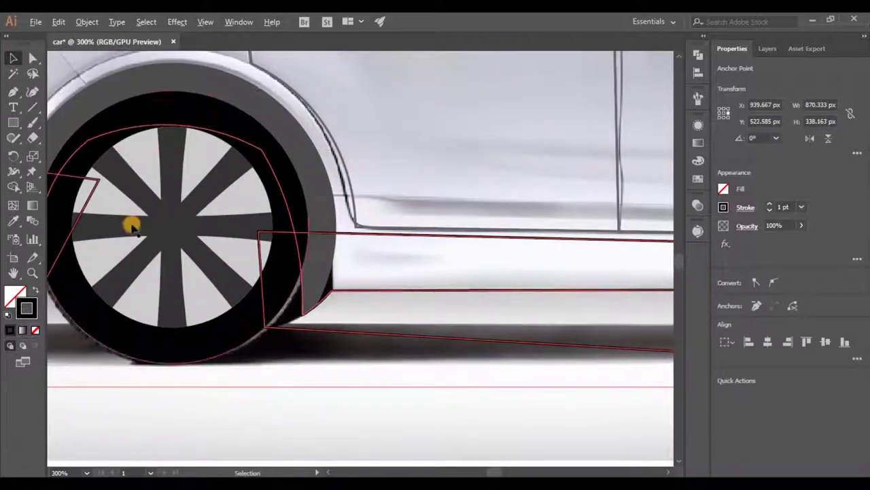
pyautogui.click(14, 187)
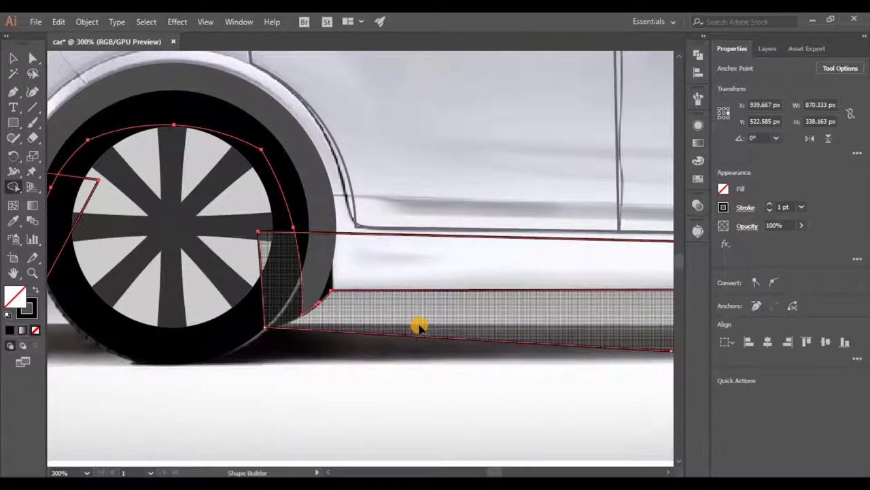
pyautogui.keyDown('alt'); pyautogui.click(419, 328); pyautogui.keyUp('alt')
pyautogui.scroll(-2, 419, 328)
pyautogui.scroll(1, 166, 304)
pyautogui.moveTo(182, 314); pyautogui.dragTo(195, 298)
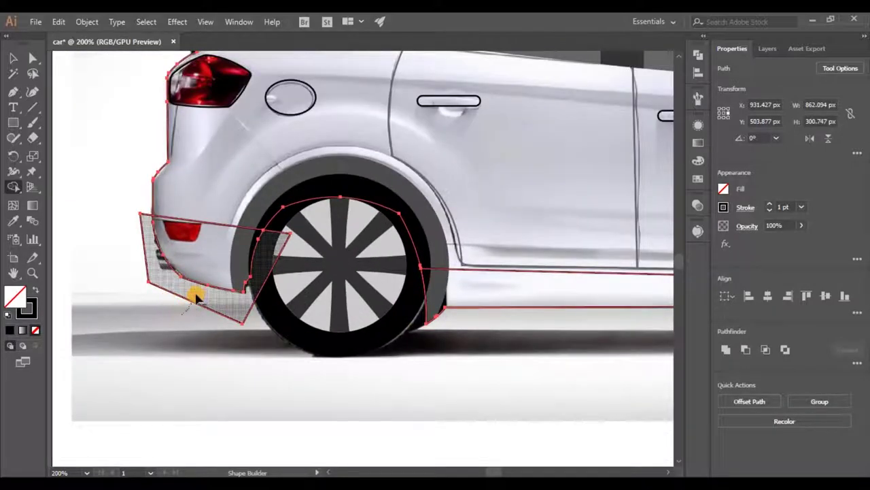
pyautogui.keyDown('alt'); pyautogui.scroll(-1, 195, 295); pyautogui.keyUp('alt')
pyautogui.keyDown('ctrl'); pyautogui.hscroll(5, 480, 356); pyautogui.keyUp('ctrl')
pyautogui.click(189, 366)
# Select the rear bumper, sill and front bumper pieces with the body outline, send them to the back and deselect.
pyautogui.keyDown('alt'); pyautogui.scroll(-1, 190, 366); pyautogui.keyUp('alt')
pyautogui.moveTo(115, 347); pyautogui.dragTo(273, 365)
pyautogui.keyDown('alt'); pyautogui.scroll(3, 123, 321); pyautogui.keyUp('alt')
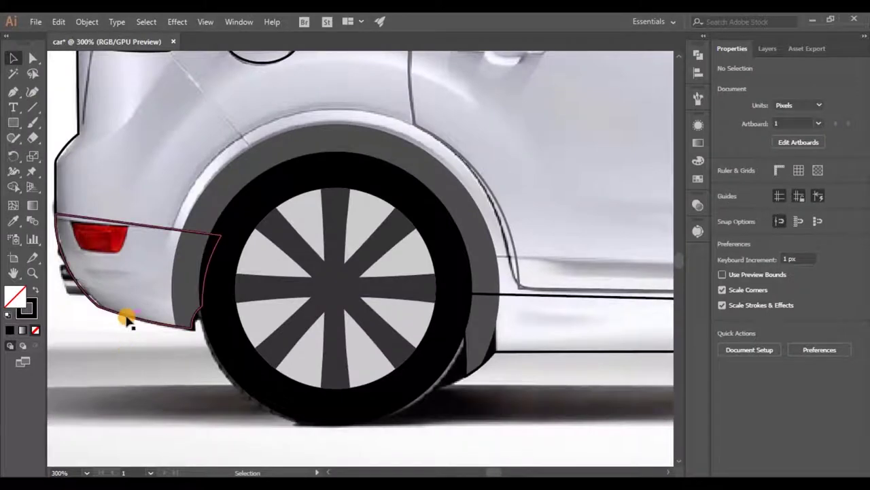
pyautogui.click(129, 285)
pyautogui.keyDown('alt'); pyautogui.scroll(-1, 127, 286); pyautogui.keyUp('alt')
pyautogui.keyDown('ctrl'); pyautogui.hscroll(4, 334, 313); pyautogui.keyUp('ctrl')
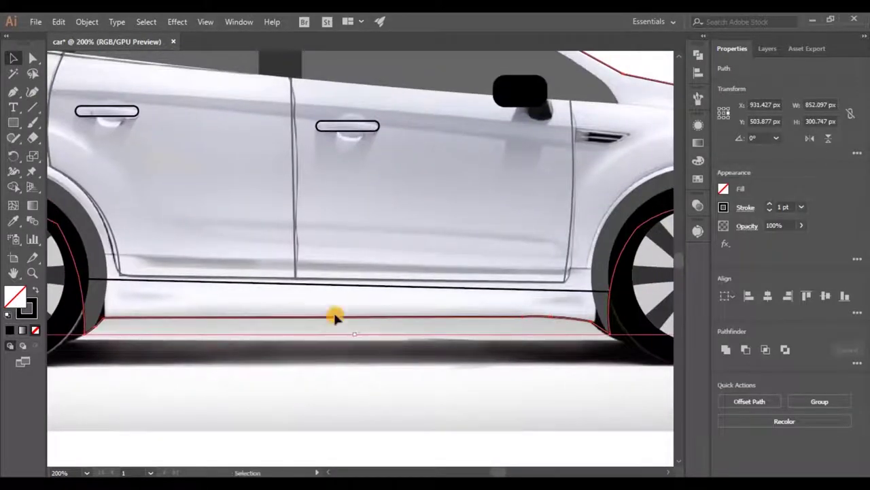
pyautogui.keyDown('ctrl'); pyautogui.hscroll(5, 346, 289); pyautogui.keyUp('ctrl')
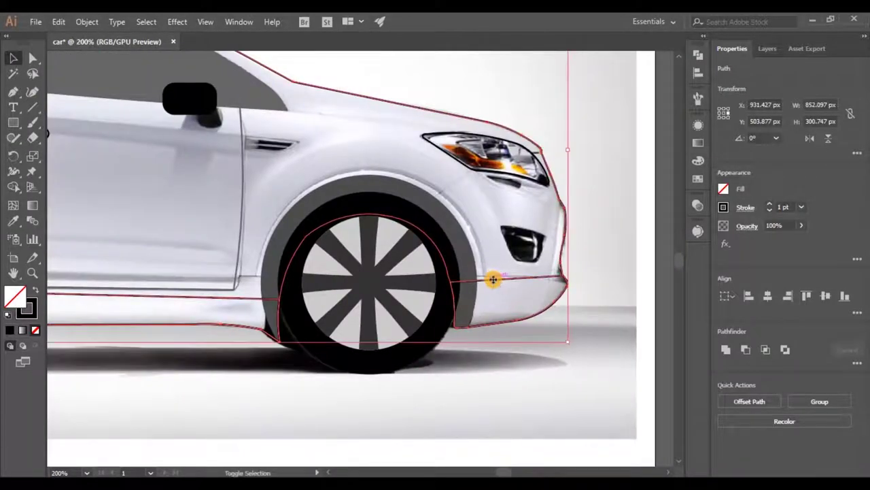
pyautogui.hotkey('ctrl', 'shift', '[')
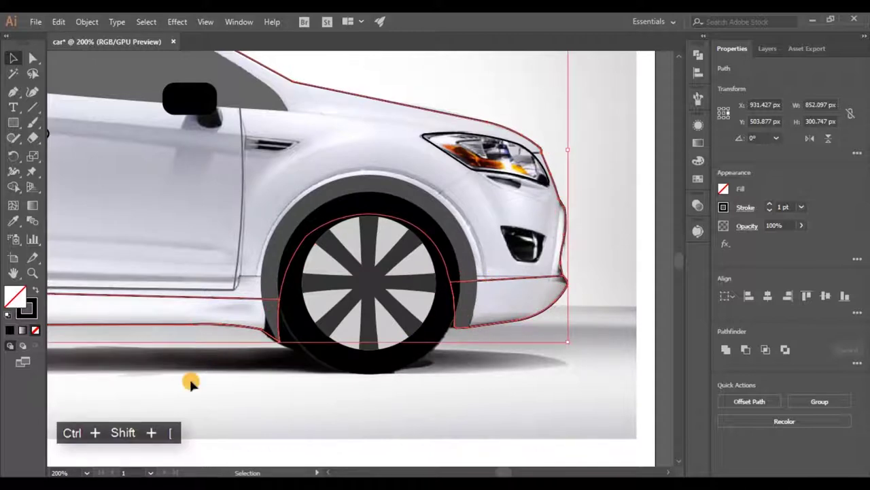
pyautogui.click(226, 378)
pyautogui.hotkey('ctrl', '1')
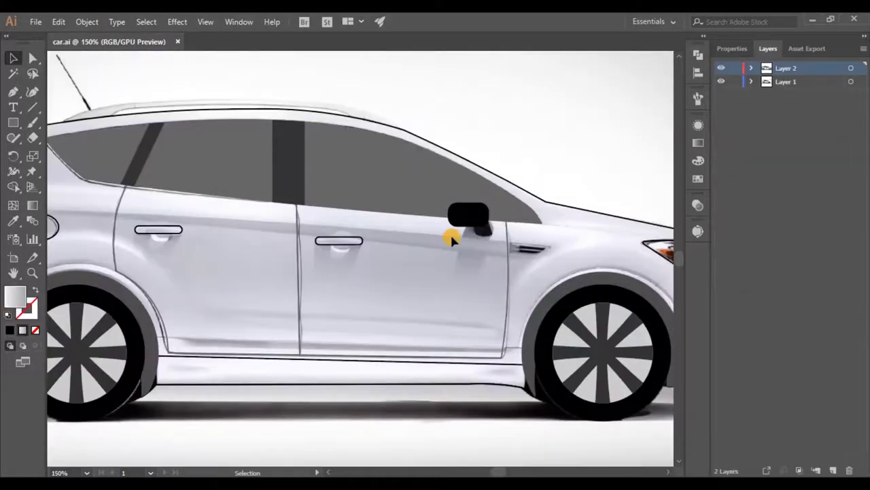
# Select the car body outline and fill it with the light gray gradient from New Gradient Swatch 1.
pyautogui.hotkey('ctrl', '1')
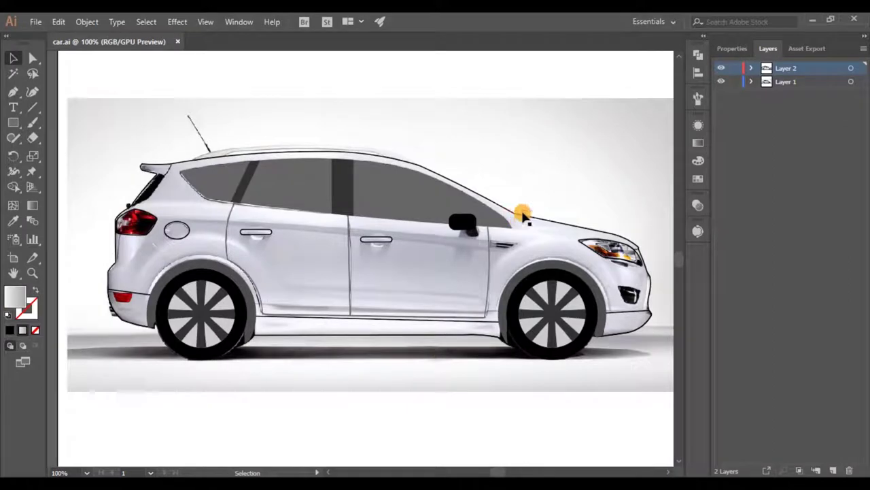
pyautogui.click(524, 219)
pyautogui.click(697, 142)
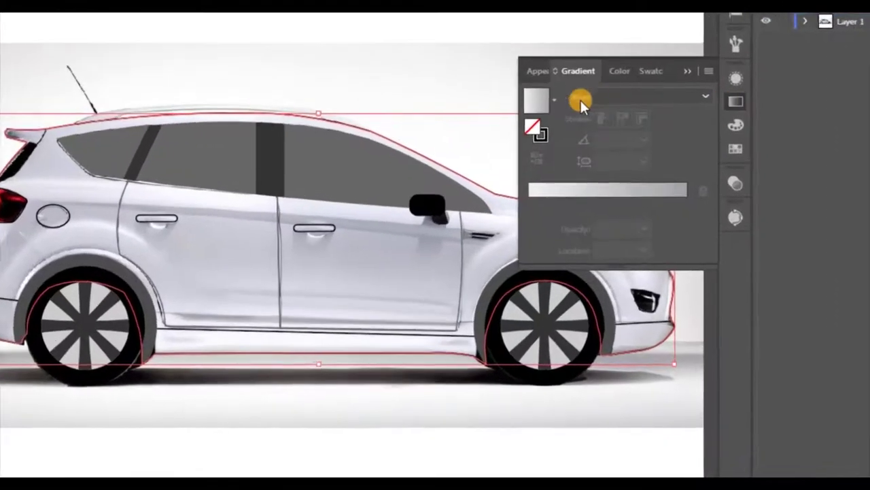
pyautogui.click(554, 100)
pyautogui.click(420, 208)
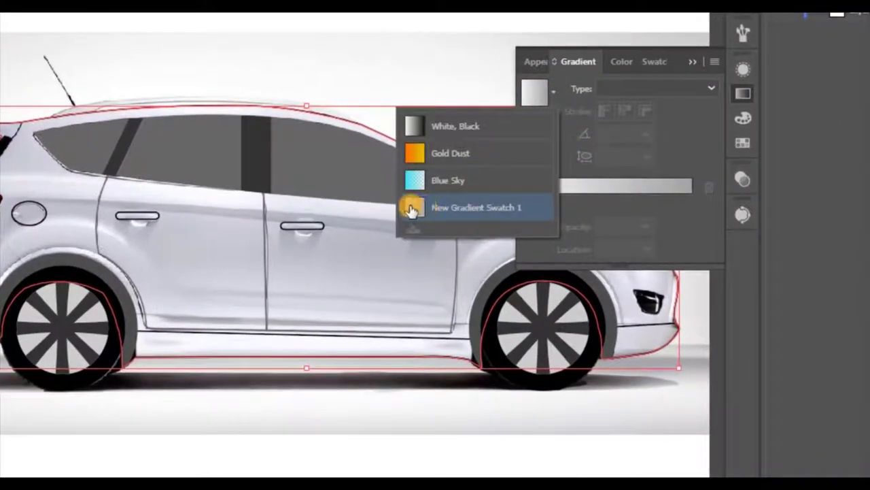
pyautogui.press('a')
pyautogui.moveTo(369, 338); pyautogui.dragTo(309, 361)
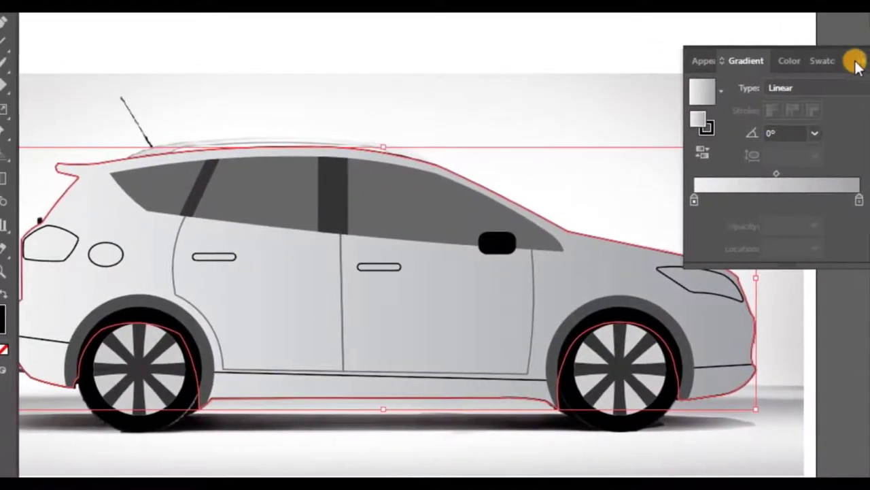
pyautogui.click(793, 61)
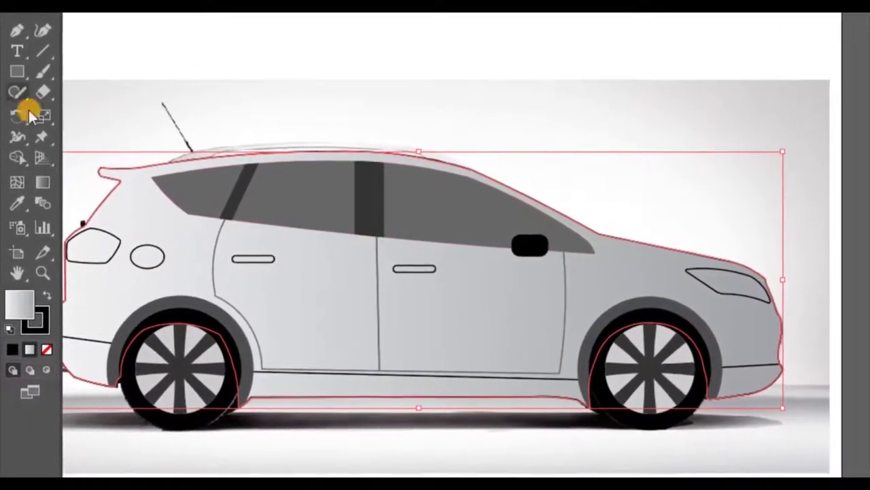
# Redirect the body's gradient diagonally from the roof above the front window down to the sill, and deselect.
pyautogui.click(38, 179)
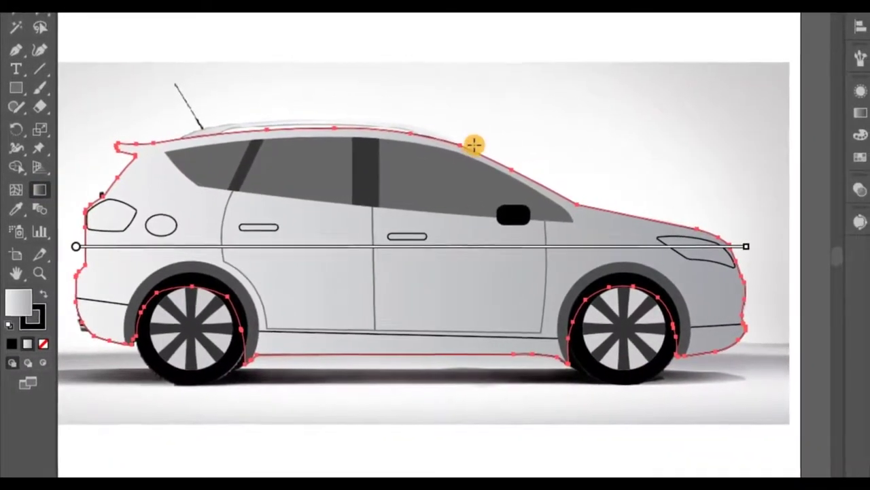
pyautogui.moveTo(470, 171); pyautogui.dragTo(361, 366)
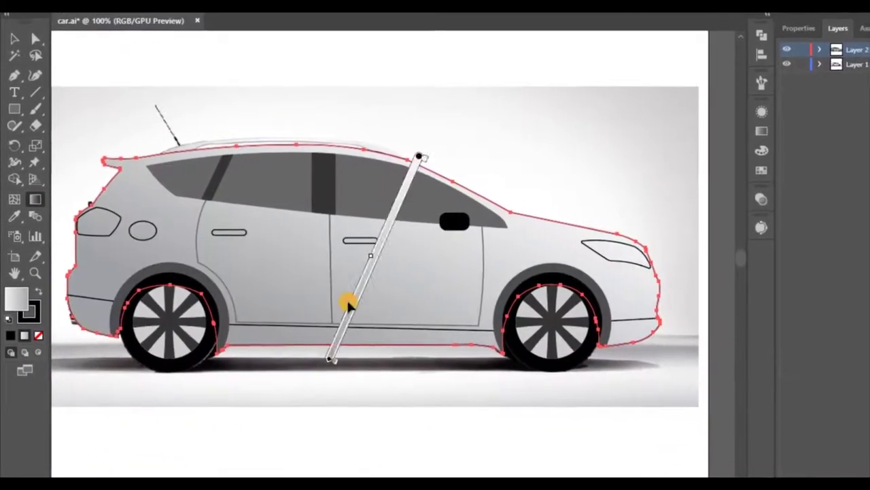
pyautogui.moveTo(388, 147); pyautogui.dragTo(346, 353)
pyautogui.moveTo(416, 158)
pyautogui.mouseDown()
pyautogui.moveTo(364, 292)
pyautogui.moveTo(316, 358)
pyautogui.mouseUp()
pyautogui.click(14, 53)
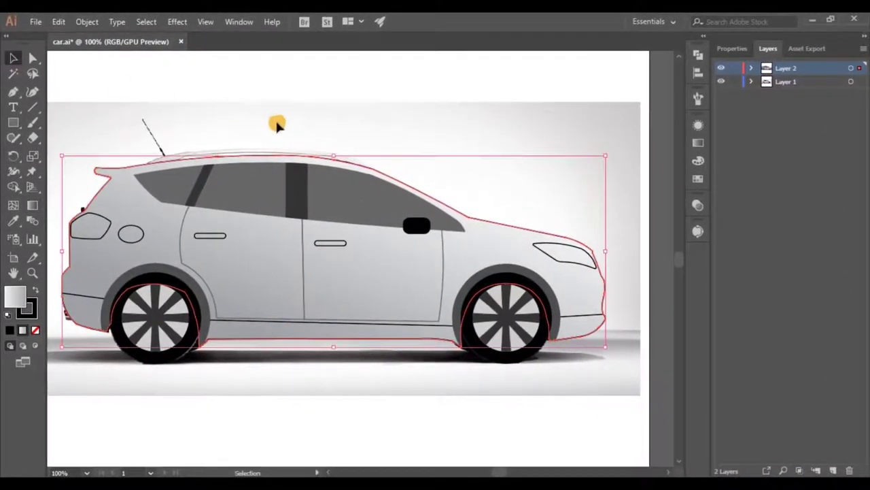
pyautogui.click(279, 126)
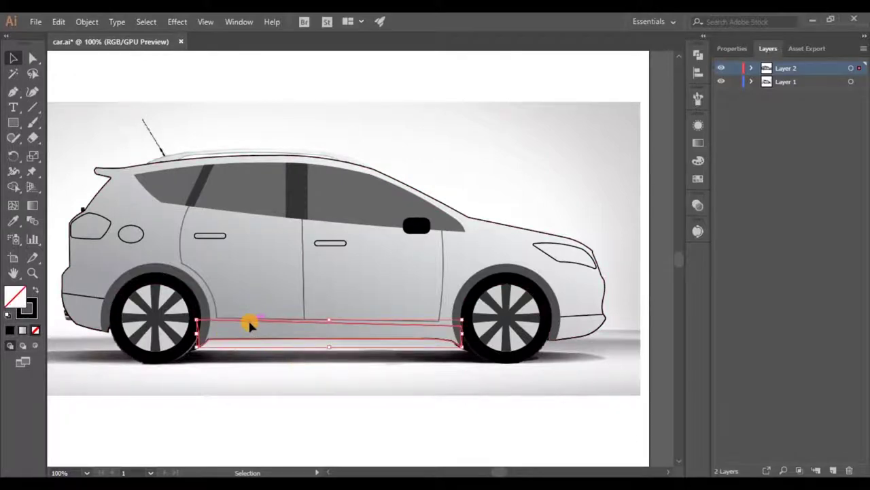
# Fill the rear bumper, sill and front bumper pieces with dark gray and remove their stroke.
pyautogui.keyDown('shift'); pyautogui.click(106, 296); pyautogui.keyUp('shift')
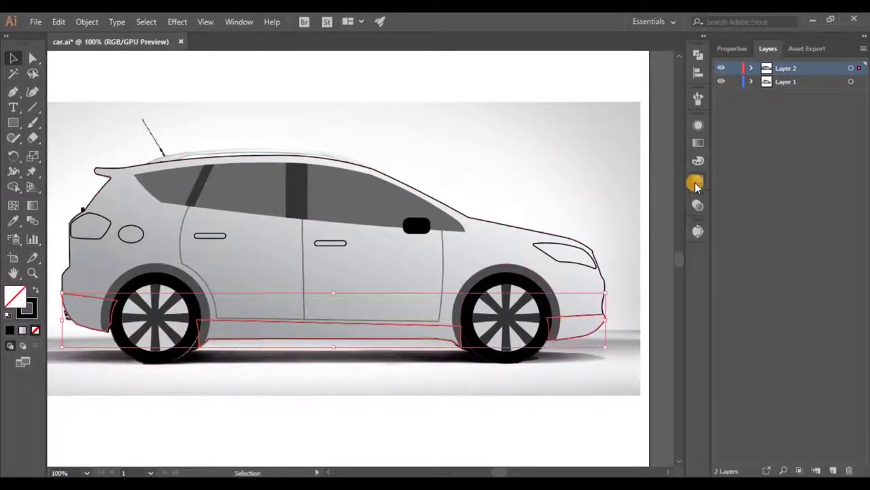
pyautogui.click(695, 183)
pyautogui.click(583, 217)
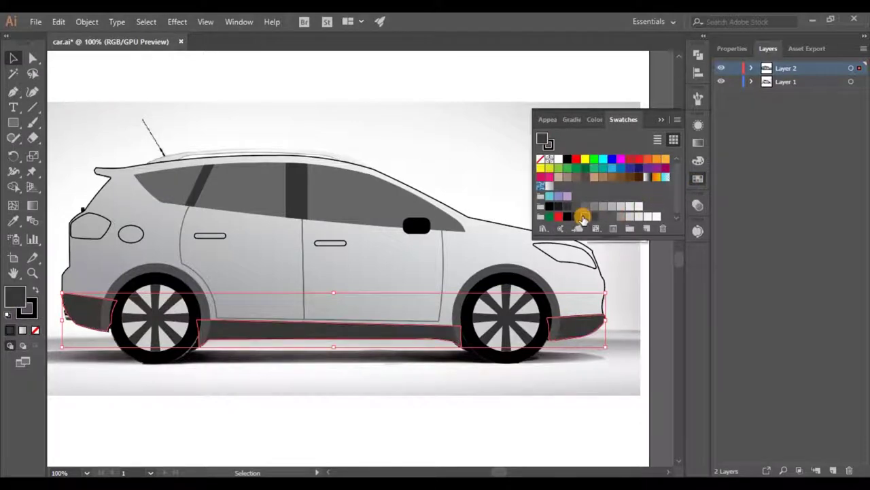
pyautogui.click(35, 329)
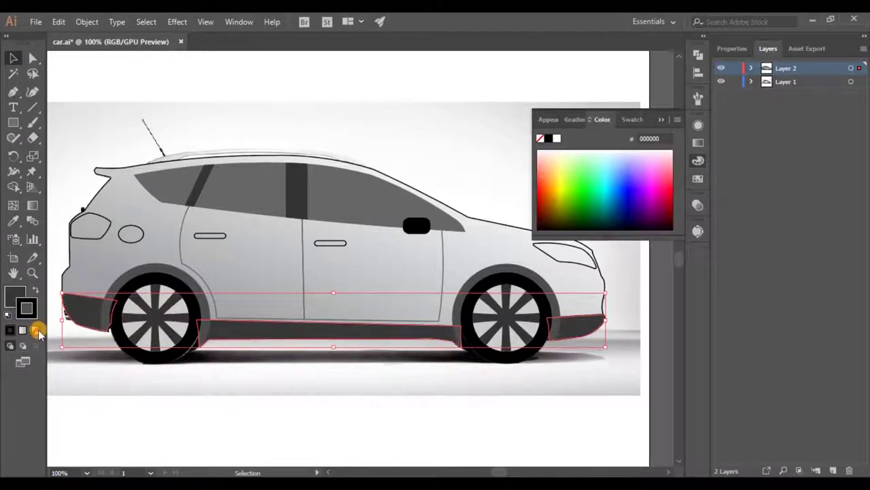
pyautogui.click(468, 334)
# Fill the tail light with red and remove its stroke.
pyautogui.click(109, 225)
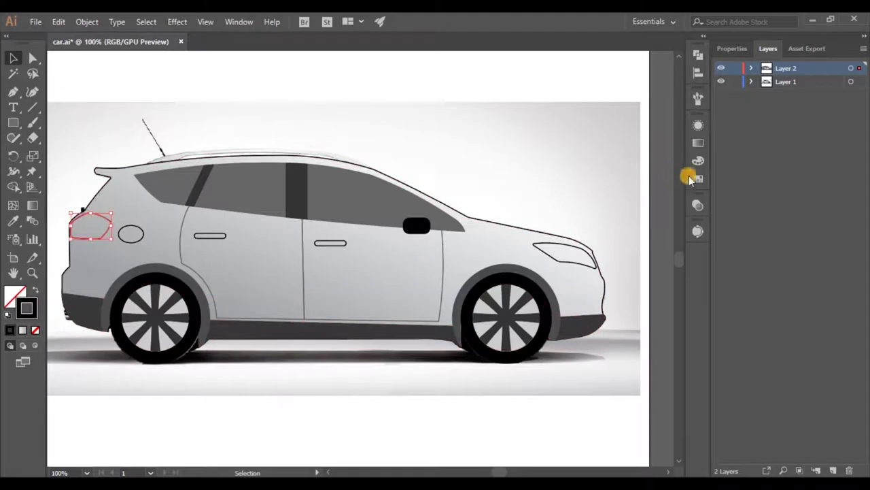
pyautogui.click(697, 178)
pyautogui.click(558, 217)
pyautogui.click(36, 291)
# Remove the headlight's stroke and fill the shape with medium gray.
pyautogui.click(548, 255)
pyautogui.click(619, 218)
pyautogui.press('x')
pyautogui.click(35, 330)
pyautogui.press('x')
pyautogui.click(629, 120)
pyautogui.click(624, 216)
pyautogui.click(637, 216)
pyautogui.click(629, 216)
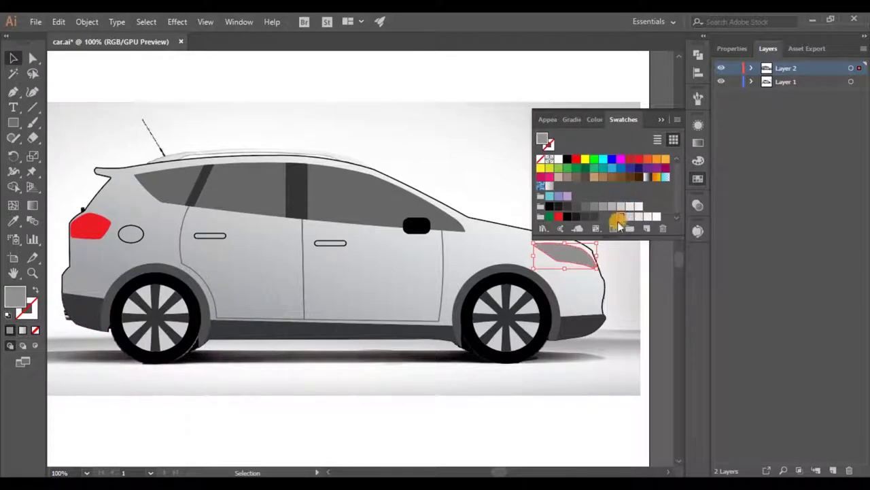
pyautogui.click(618, 217)
pyautogui.click(630, 246)
# Paste a copy of the headlight in front, scale it down inside the original and fill it with light gray.
pyautogui.scroll(3, 606, 249)
pyautogui.click(544, 262)
pyautogui.scroll(1, 542, 261)
pyautogui.hotkey('ctrl', 'c')
pyautogui.hotkey('ctrl', 'f')
pyautogui.moveTo(592, 323); pyautogui.dragTo(572, 304)
pyautogui.moveTo(502, 270); pyautogui.dragTo(516, 268)
pyautogui.click(698, 179)
pyautogui.click(650, 204)
pyautogui.click(627, 250)
# Remove the stroke from the car body outline.
pyautogui.scroll(-2, 588, 170)
pyautogui.click(442, 207)
pyautogui.press('x')
pyautogui.click(35, 330)
pyautogui.click(699, 161)
# Select both door handles and give them the dark gray fill sampled from the sill.
pyautogui.scroll(-2, 618, 145)
pyautogui.moveTo(349, 187); pyautogui.dragTo(354, 239)
pyautogui.scroll(1, 388, 258)
pyautogui.click(381, 243)
pyautogui.keyDown('shift'); pyautogui.click(219, 233); pyautogui.keyUp('shift')
pyautogui.press('i')
pyautogui.click(358, 374)
pyautogui.press('v')
# Fill the fuel cap ellipse with medium gray, remove its stroke and deselect it.
pyautogui.click(85, 221)
pyautogui.click(698, 179)
pyautogui.click(621, 216)
pyautogui.click(36, 290)
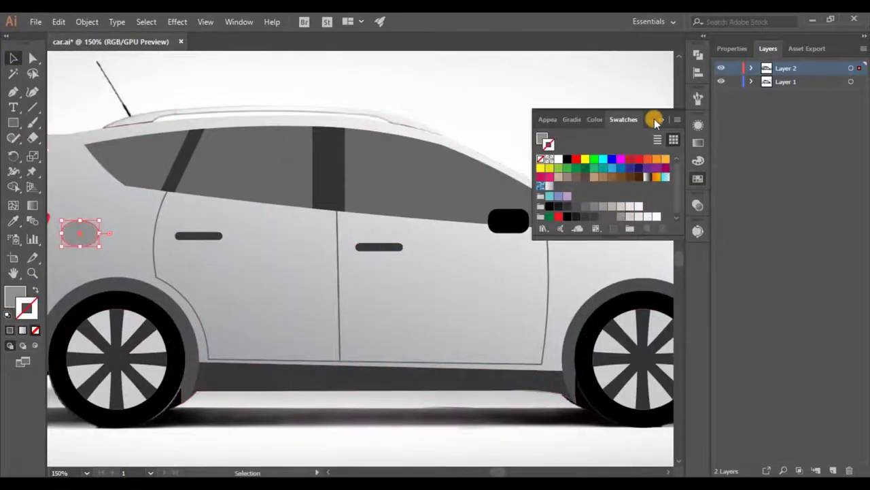
pyautogui.click(661, 120)
pyautogui.click(67, 80)
# Hide Layer 1 with the reference photo.
pyautogui.scroll(-1, 299, 97)
pyautogui.moveTo(299, 98); pyautogui.dragTo(366, 159)
pyautogui.scroll(2, 228, 168)
pyautogui.click(723, 84)
pyautogui.scroll(-3, 436, 153)
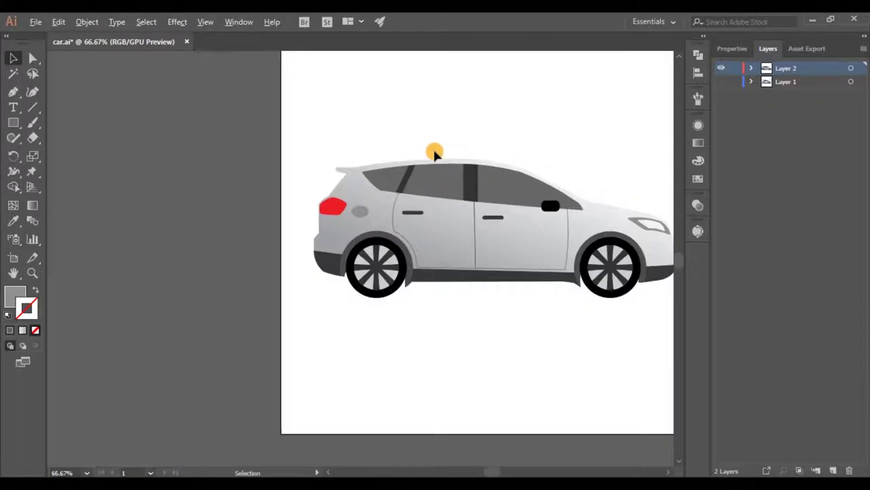
# Draw a narrow upright gray rectangle over the rear part of the roof and round its corners.
pyautogui.moveTo(435, 152); pyautogui.dragTo(357, 173)
pyautogui.scroll(3, 301, 169)
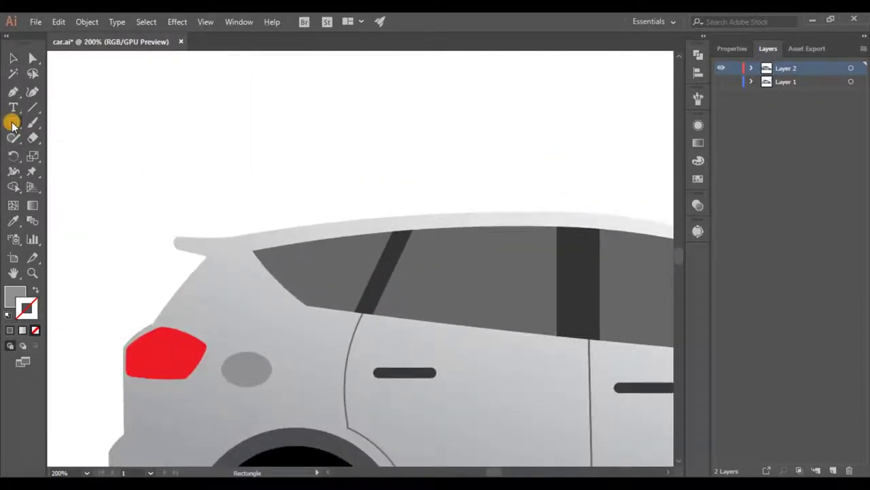
pyautogui.click(59, 121)
pyautogui.moveTo(295, 185); pyautogui.dragTo(312, 279)
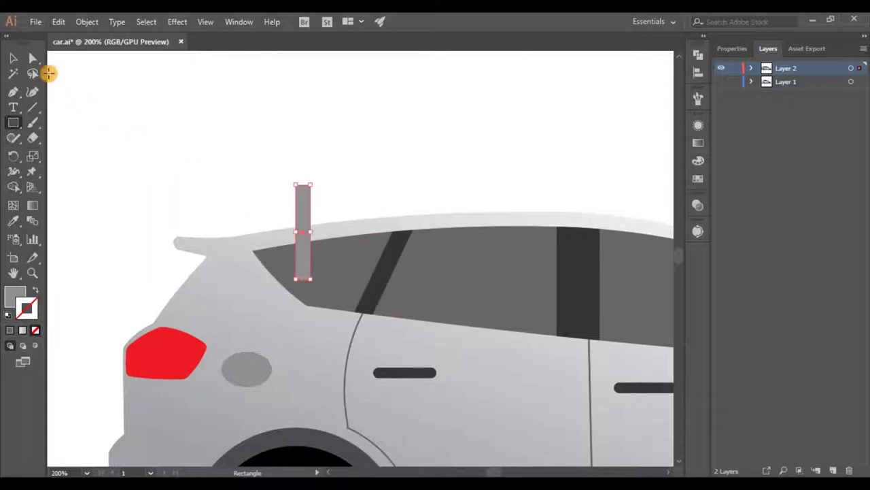
pyautogui.click(32, 60)
pyautogui.hotkey('ctrl', '=')
pyautogui.hotkey('ctrl', '=')
pyautogui.hotkey('ctrl', '=')
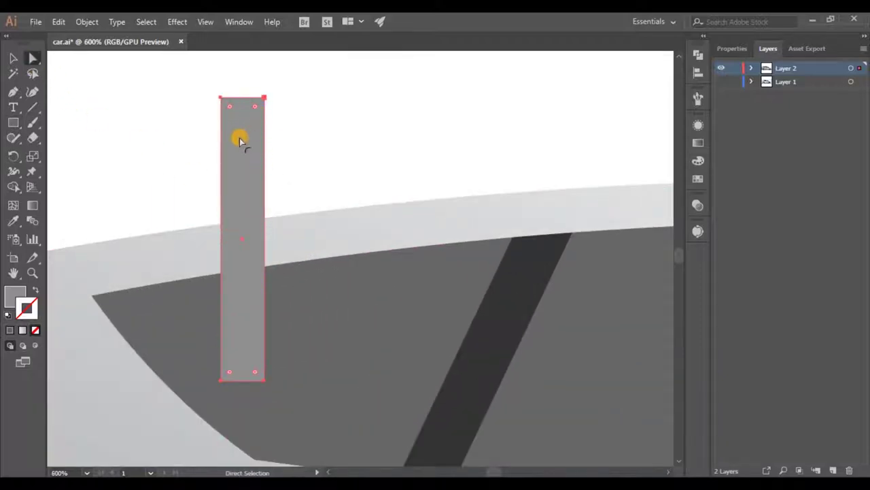
pyautogui.moveTo(240, 141); pyautogui.dragTo(151, 139)
# Narrow the rounded bar, tilt it toward the car's rear and position it on the rear roof as an antenna.
pyautogui.click(10, 63)
pyautogui.moveTo(268, 237); pyautogui.dragTo(250, 234)
pyautogui.scroll(-1, 218, 179)
pyautogui.moveTo(223, 120); pyautogui.dragTo(175, 139)
pyautogui.moveTo(236, 221); pyautogui.dragTo(204, 207)
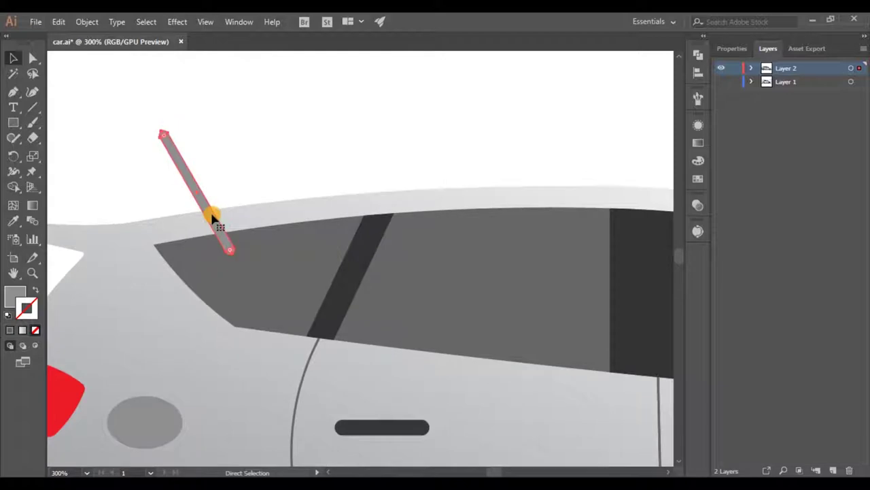
# Send the antenna behind the body, give it a sampled dark gray fill and deselect it.
pyautogui.hotkey('ctrl', 'shift', '[')
pyautogui.scroll(-1, 249, 169)
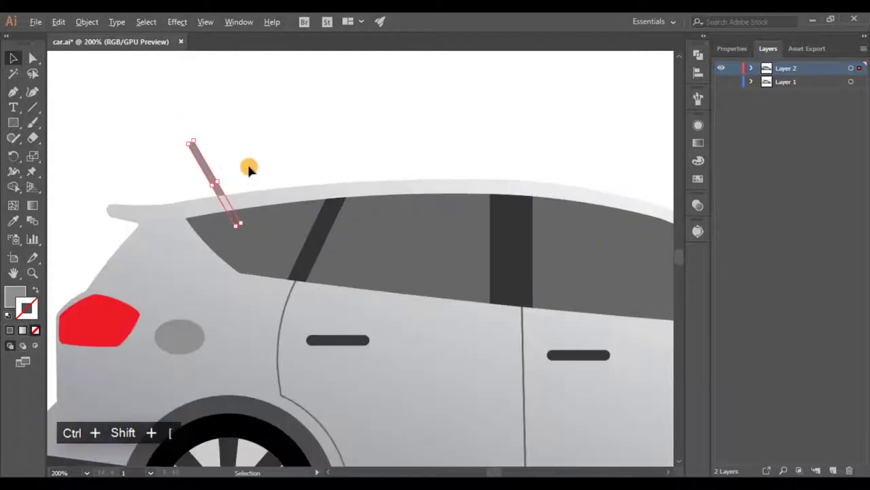
pyautogui.keyDown('shift'); pyautogui.click(272, 189); pyautogui.keyUp('shift')
pyautogui.keyDown('shift'); pyautogui.click(293, 219); pyautogui.keyUp('shift')
pyautogui.press('i')
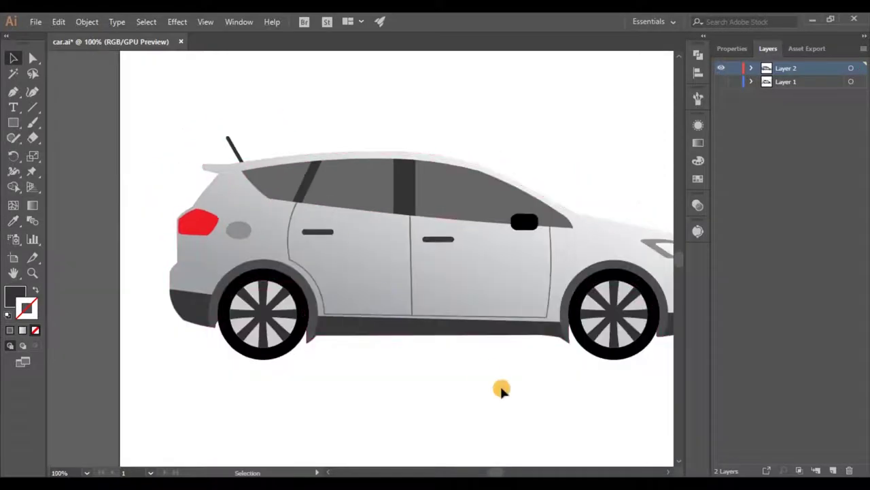
pyautogui.moveTo(486, 383); pyautogui.dragTo(487, 385)
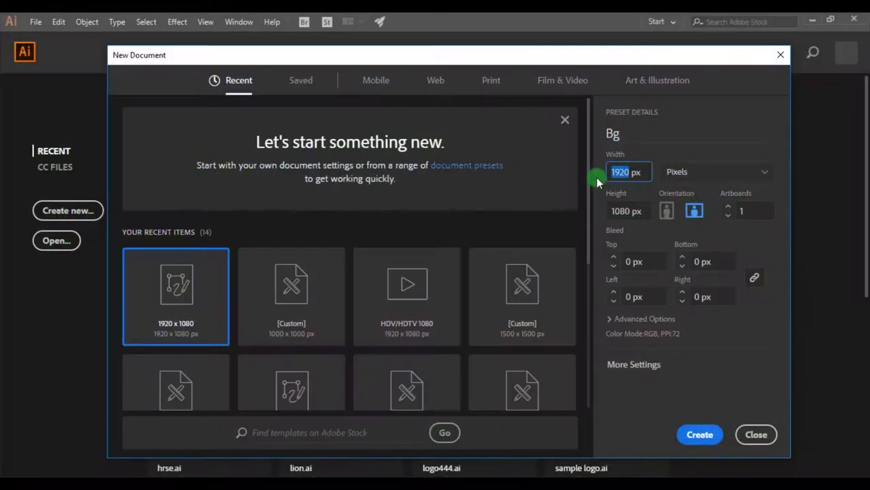
# Create a new document named BackGround, 2430 px wide and 1080 px high.
pyautogui.write('2430')
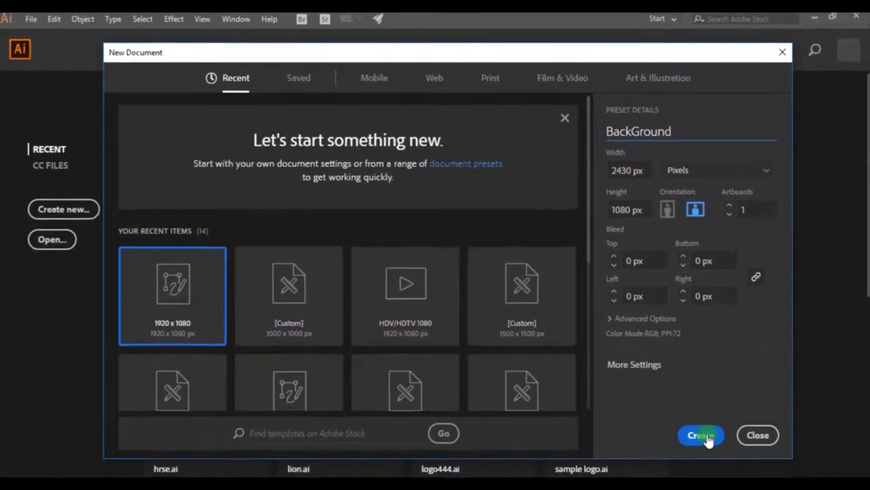
pyautogui.click(709, 439)
pyautogui.scroll(-1, 459, 325)
pyautogui.moveTo(540, 305); pyautogui.dragTo(487, 298)
pyautogui.scroll(-1, 517, 310)
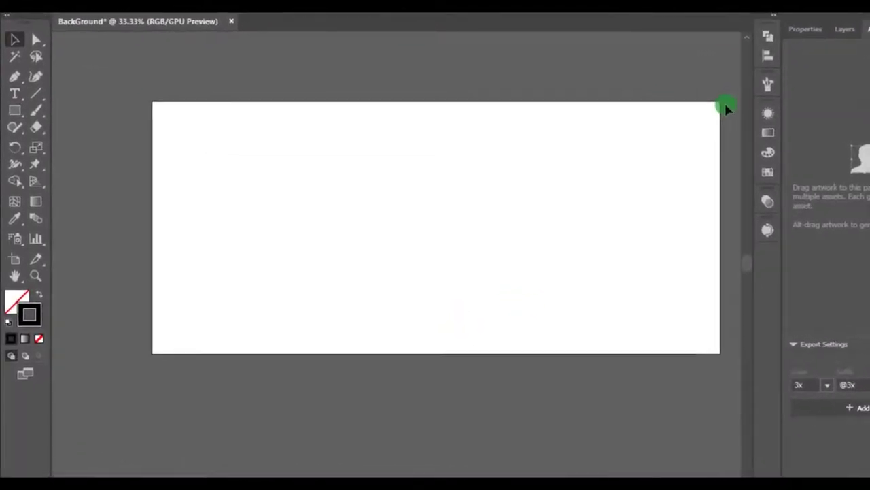
# Draw a rectangle across the full width of the artboard's lower part and apply the blue-to-orange gradient swatch to its stroke.
pyautogui.click(19, 101)
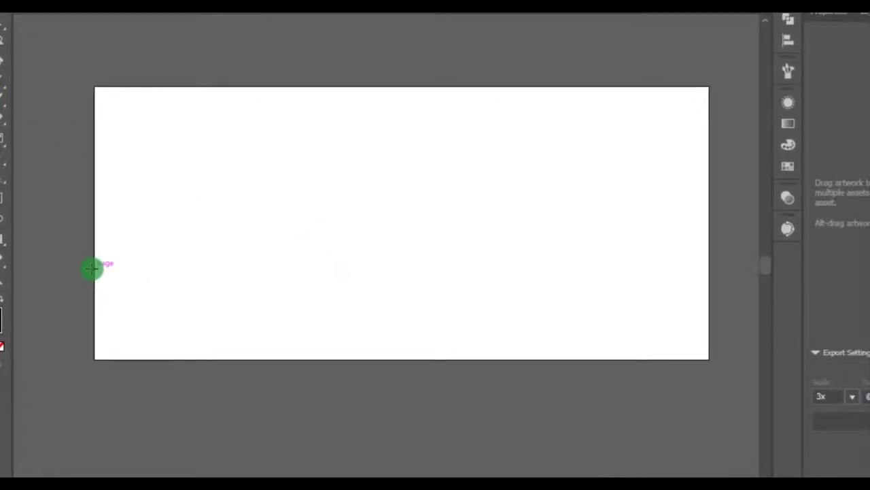
pyautogui.moveTo(94, 268); pyautogui.dragTo(696, 321)
pyautogui.click(770, 125)
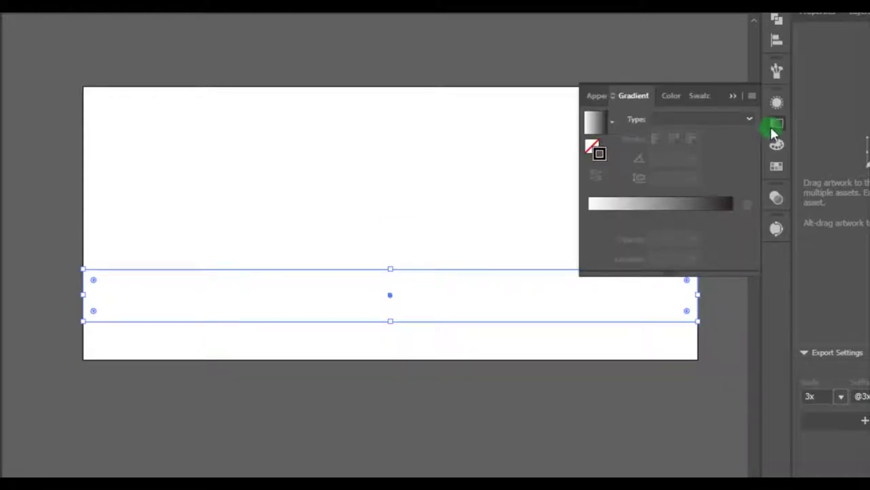
pyautogui.click(614, 120)
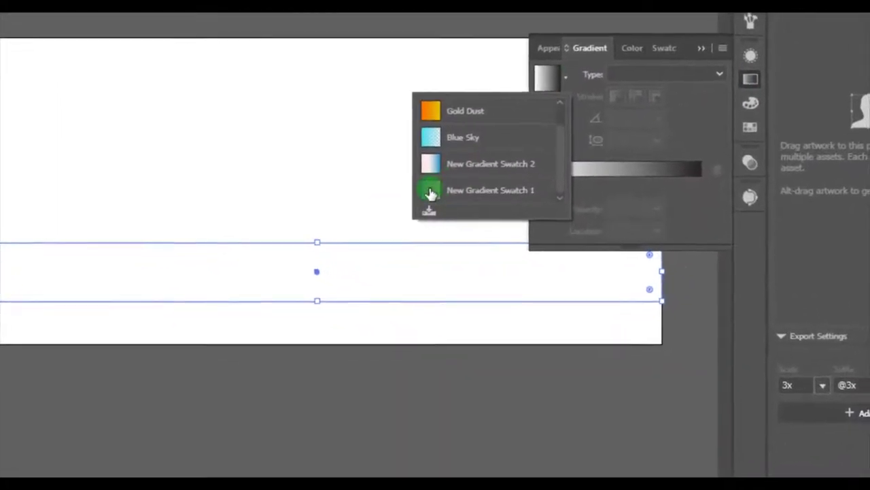
pyautogui.click(453, 202)
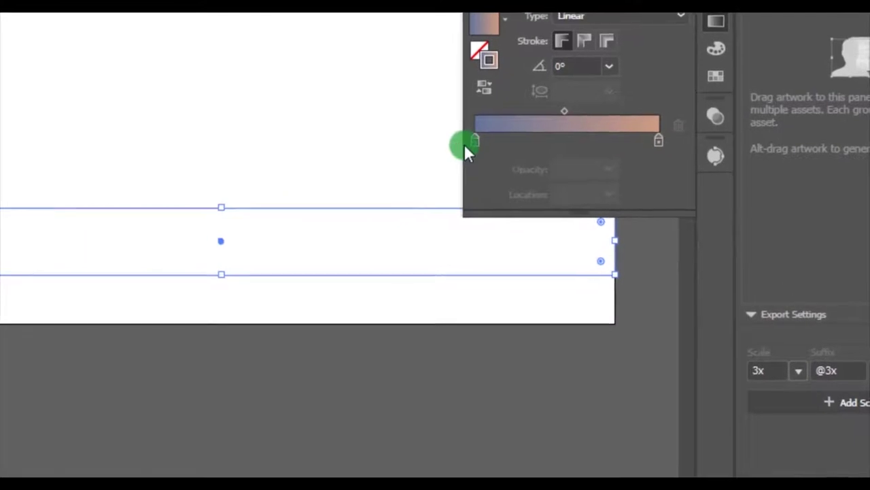
# Examine the hex colour codes of the gradient's start and end stops.
pyautogui.doubleClick(438, 116)
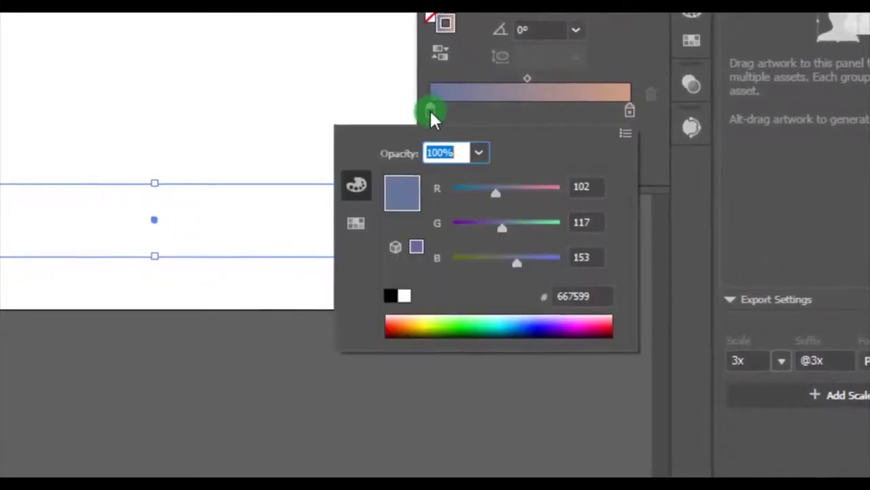
pyautogui.moveTo(584, 289); pyautogui.dragTo(542, 292)
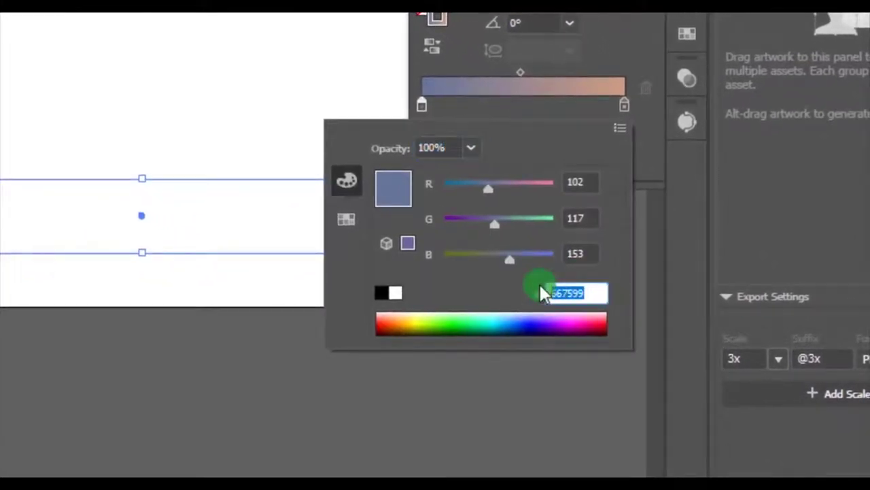
pyautogui.click(622, 109)
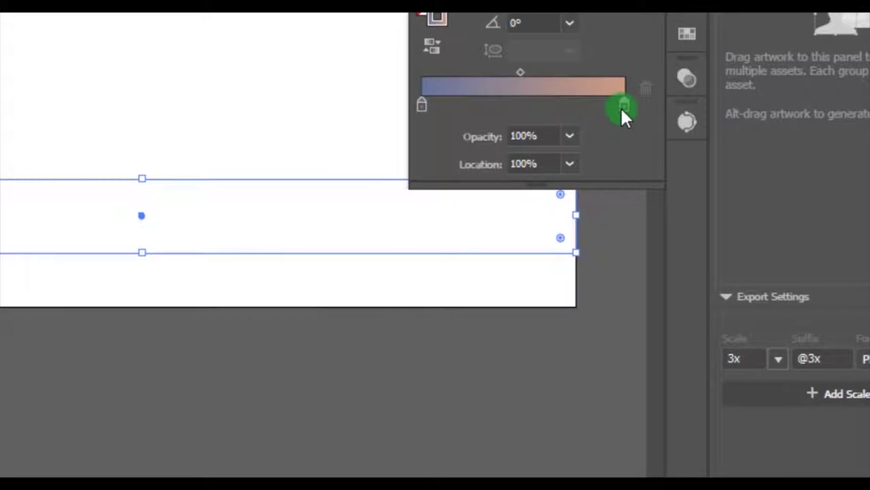
pyautogui.doubleClick(625, 108)
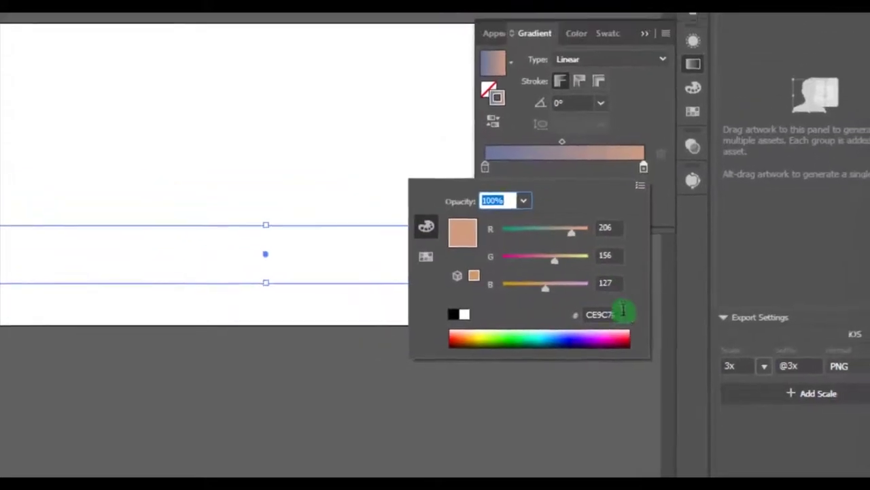
pyautogui.moveTo(622, 313); pyautogui.dragTo(574, 315)
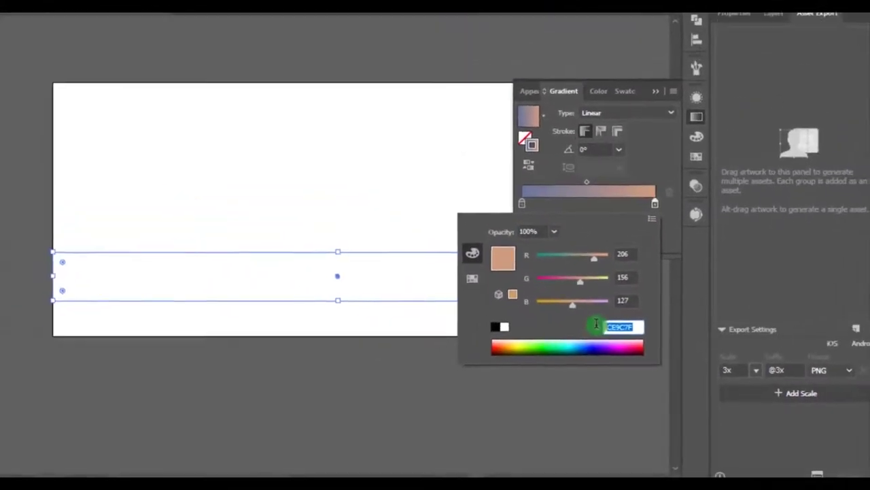
pyautogui.click(645, 34)
pyautogui.click(661, 120)
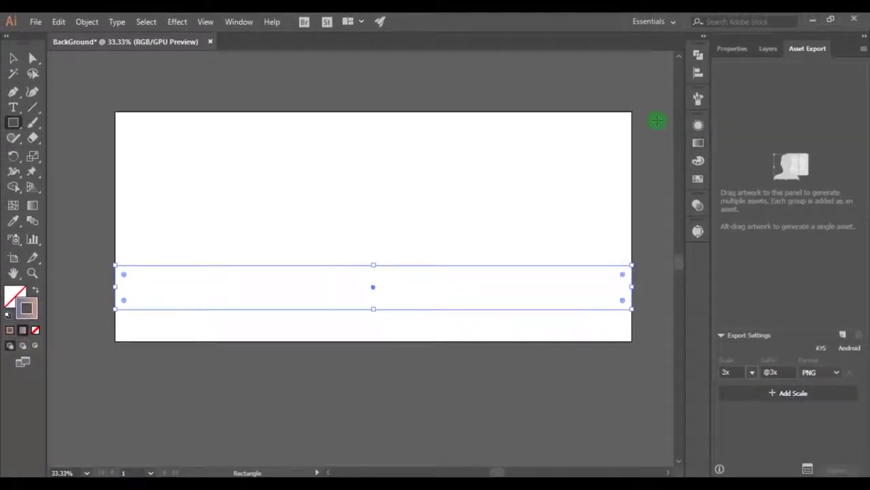
# Swap the rectangle's fill and stroke so the blue-to-orange gradient becomes its fill, and deselect it.
pyautogui.click(35, 292)
pyautogui.click(13, 61)
pyautogui.click(390, 191)
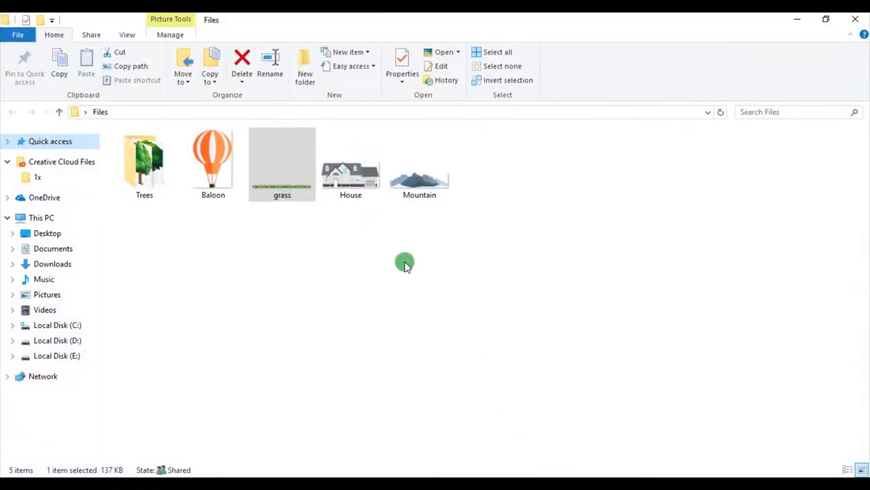
# Place the grass image from the Files folder in the document and align it along the artboard's bottom edge.
pyautogui.click(289, 188)
pyautogui.moveTo(288, 207); pyautogui.dragTo(404, 340)
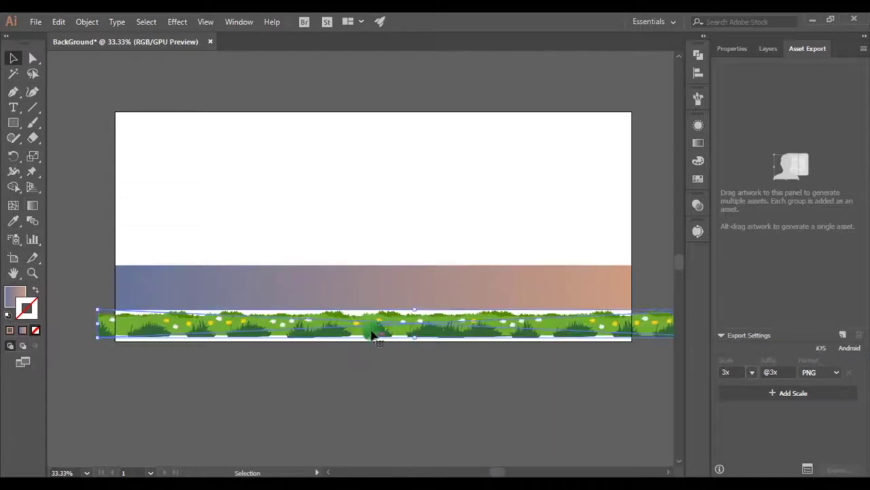
pyautogui.scroll(2, 378, 336)
pyautogui.moveTo(469, 338); pyautogui.dragTo(460, 359)
pyautogui.hotkey('ctrl', '-')
# Extend the gradient road rectangle's lower edge down behind the grass and deselect it.
pyautogui.click(445, 296)
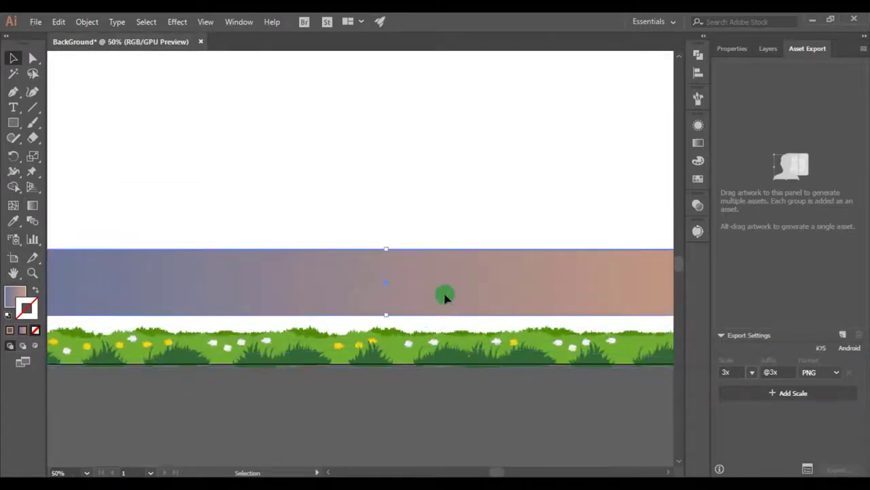
pyautogui.moveTo(385, 315); pyautogui.dragTo(385, 334)
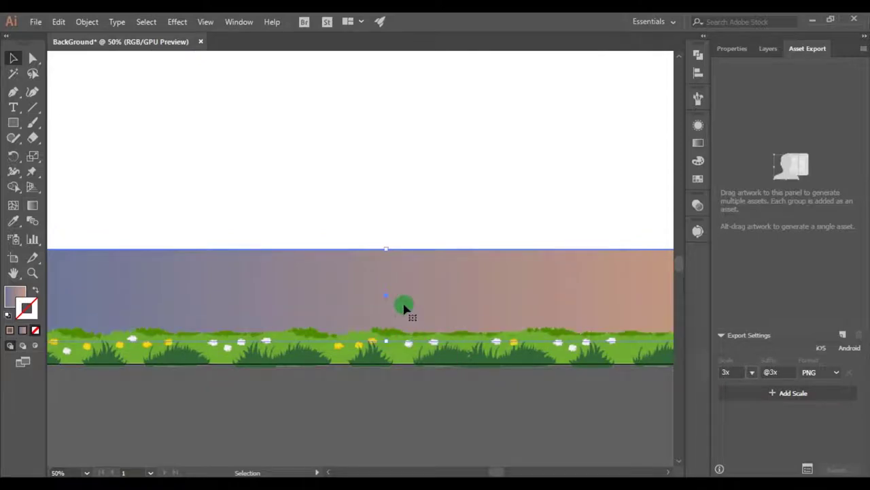
pyautogui.hotkey('ctrl', '-')
pyautogui.click(377, 370)
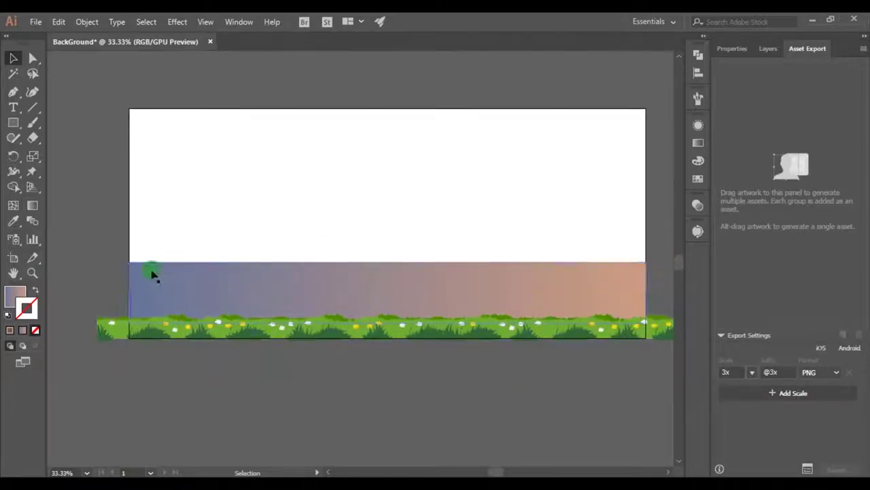
# Draw a thin white-filled rectangle without stroke across the road's upper part.
pyautogui.click(19, 123)
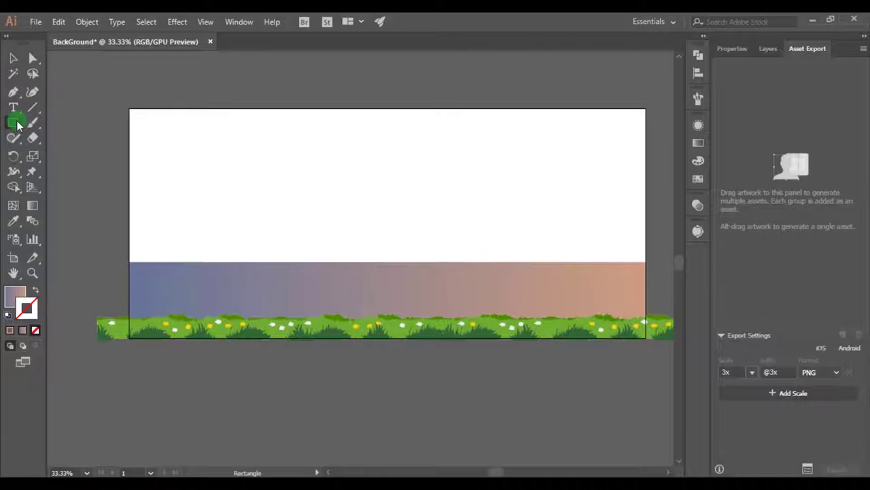
pyautogui.click(9, 300)
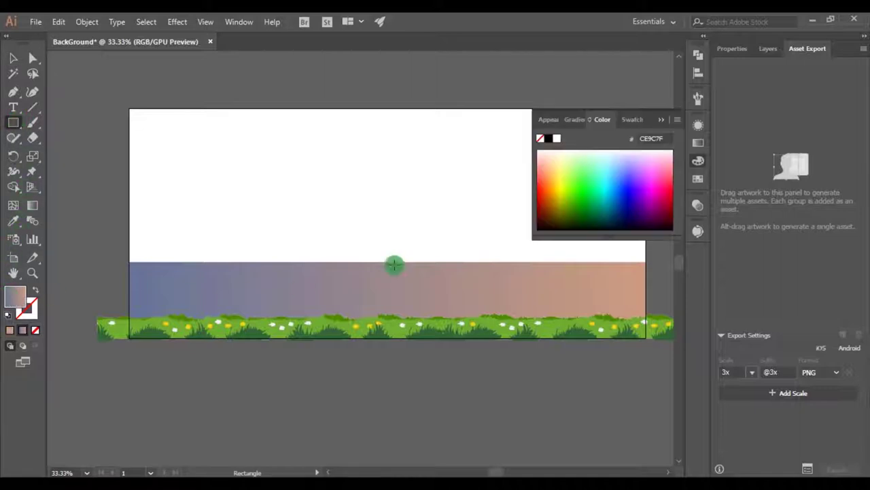
pyautogui.click(556, 140)
pyautogui.click(660, 119)
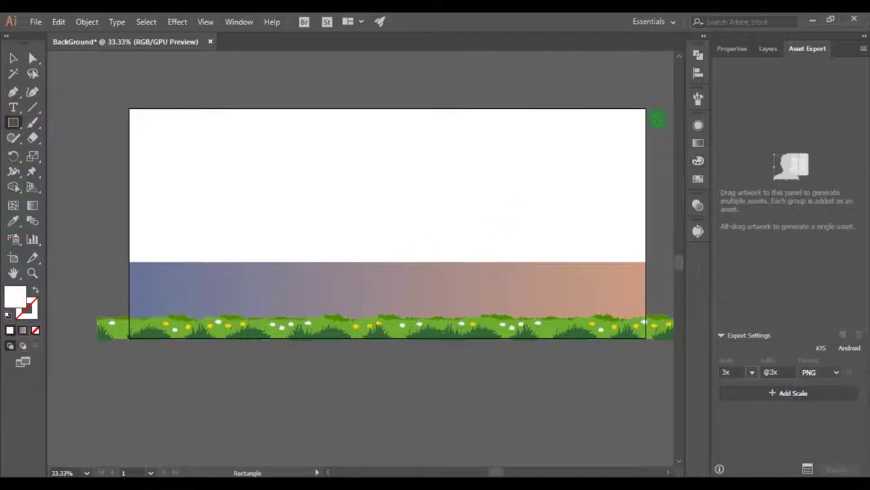
pyautogui.scroll(1, 218, 279)
pyautogui.moveTo(86, 260); pyautogui.dragTo(666, 282)
# Position the white strip just inside the road's upper edge, spanning the artboard's full width.
pyautogui.press('v')
pyautogui.scroll(2, 221, 280)
pyautogui.scroll(2, 202, 275)
pyautogui.scroll(-1, 165, 303)
pyautogui.moveTo(667, 280); pyautogui.dragTo(361, 285)
pyautogui.scroll(1, 165, 303)
pyautogui.moveTo(263, 288); pyautogui.dragTo(264, 274)
pyautogui.scroll(-1, 264, 274)
pyautogui.moveTo(212, 314); pyautogui.dragTo(475, 283)
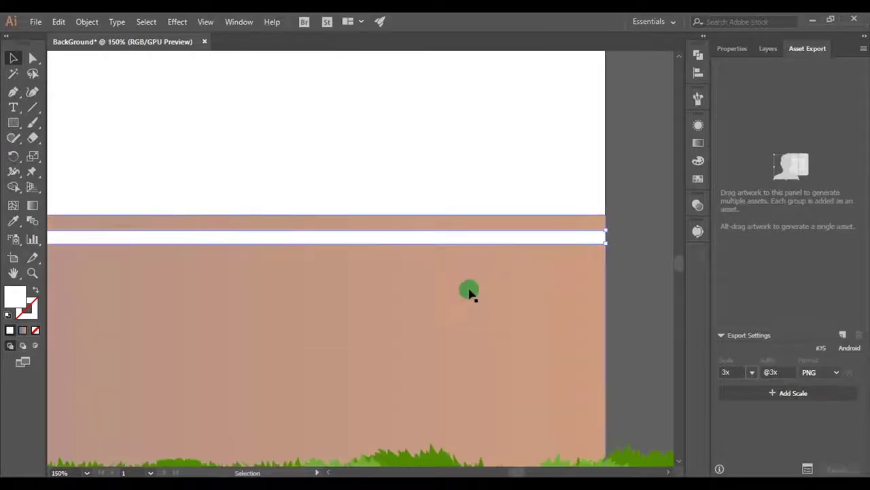
# Duplicate the white edge line to just inside the road's lower edge and deselect it.
pyautogui.scroll(-3, 452, 288)
pyautogui.moveTo(294, 300); pyautogui.dragTo(468, 316)
pyautogui.click(432, 398)
pyautogui.moveTo(388, 403); pyautogui.dragTo(339, 420)
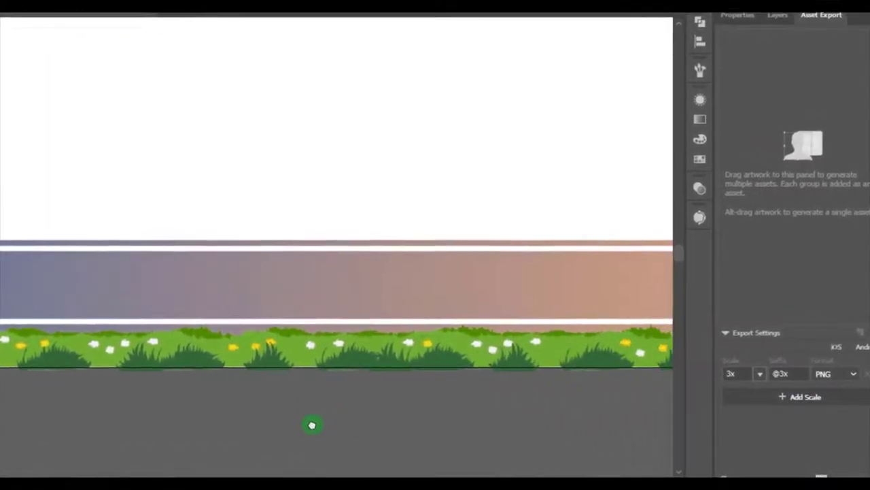
# Bring the grass image to the front and deselect it.
pyautogui.rightClick(297, 346)
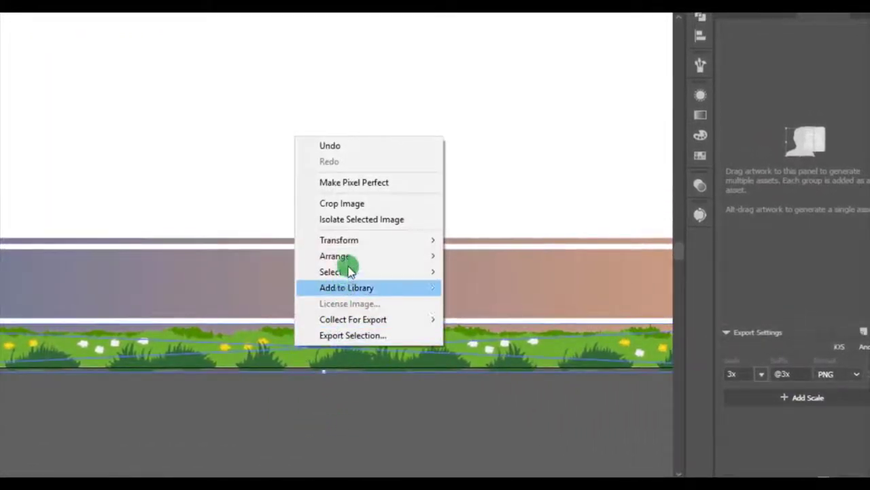
pyautogui.moveTo(350, 261)
pyautogui.click(485, 256)
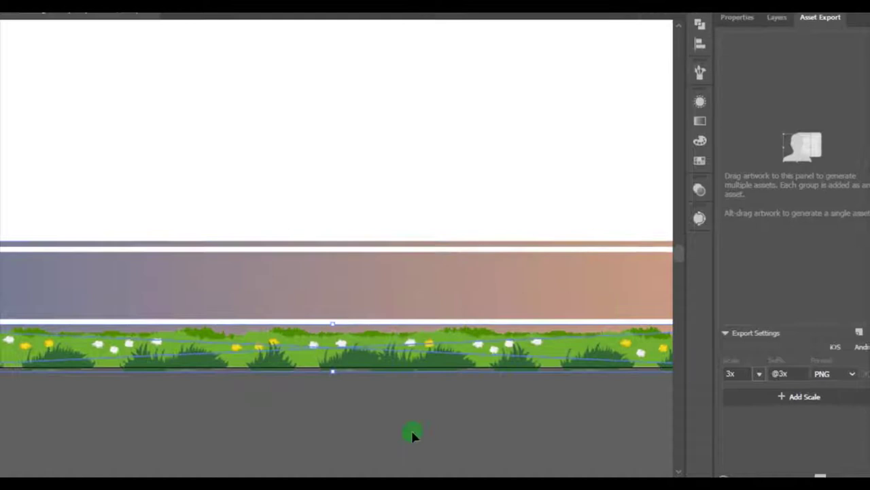
pyautogui.click(420, 435)
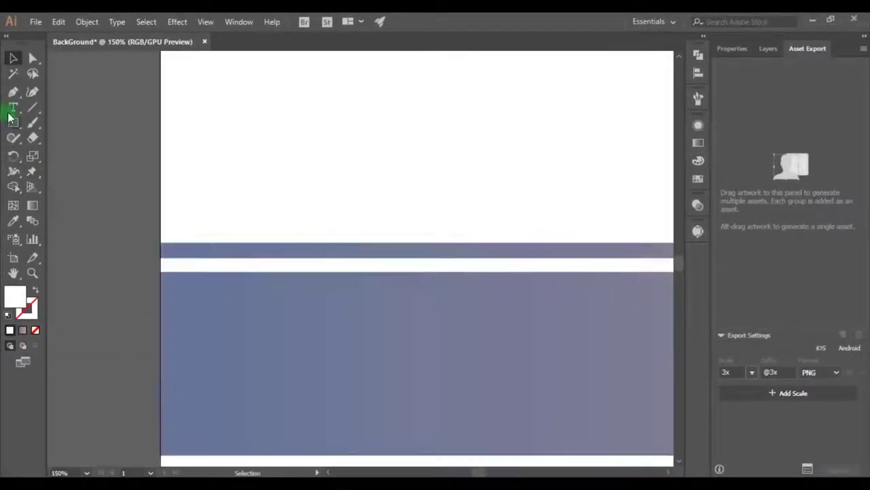
# Draw a short white dash midway across the road at the artboard's left edge and duplicate it to the right.
pyautogui.click(13, 123)
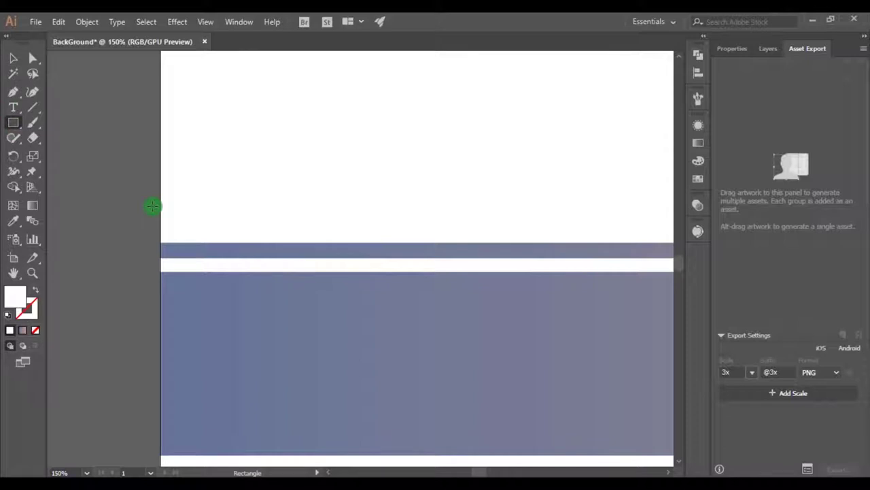
pyautogui.moveTo(161, 258)
pyautogui.mouseDown()
pyautogui.moveTo(287, 270)
pyautogui.moveTo(249, 276)
pyautogui.moveTo(246, 354)
pyautogui.moveTo(247, 344)
pyautogui.moveTo(206, 337)
pyautogui.moveTo(286, 346)
pyautogui.mouseUp()
pyautogui.click(17, 63)
pyautogui.click(246, 278)
pyautogui.scroll(-2, 247, 344)
pyautogui.scroll(-1, 301, 344)
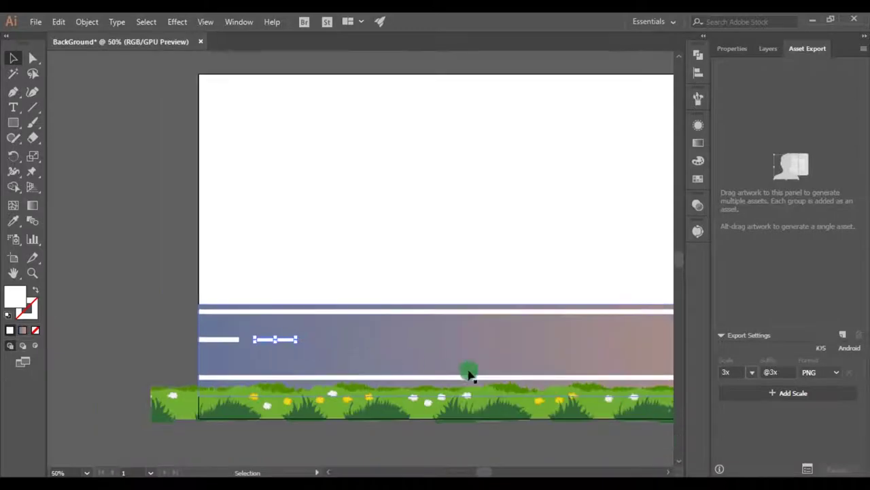
# Repeat the dash duplication until the centre line reaches the artboard's right edge, and deselect the dashes.
pyautogui.hscroll(3, 422, 371)
pyautogui.scroll(-1, 367, 368)
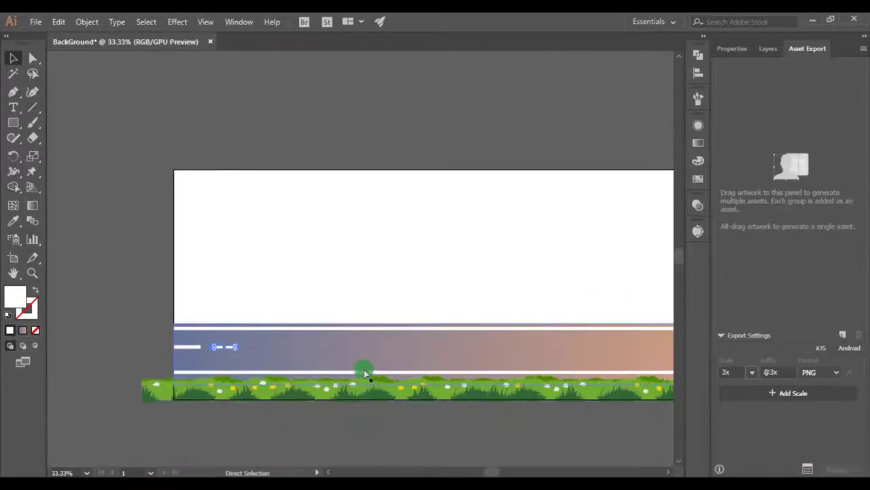
pyautogui.click(366, 389)
pyautogui.hotkey('ctrl', 'd')
pyautogui.hotkey('ctrl', 'd')
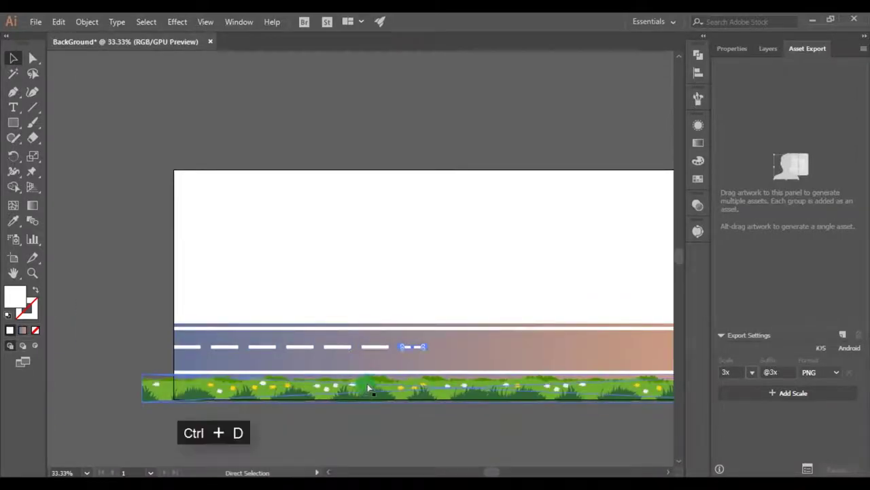
pyautogui.hotkey('ctrl', 'd')
pyautogui.hotkey('ctrl', 'd')
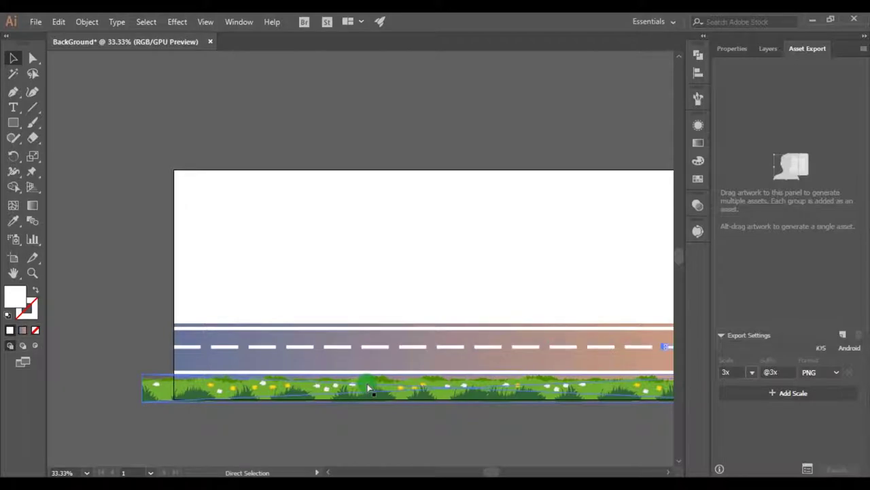
pyautogui.moveTo(533, 381); pyautogui.dragTo(363, 385)
pyautogui.click(477, 278)
pyautogui.moveTo(435, 292); pyautogui.dragTo(564, 252)
# Draw a full-width rectangle directly above the road with the green fill R=57 G=181 B=74.
pyautogui.click(17, 109)
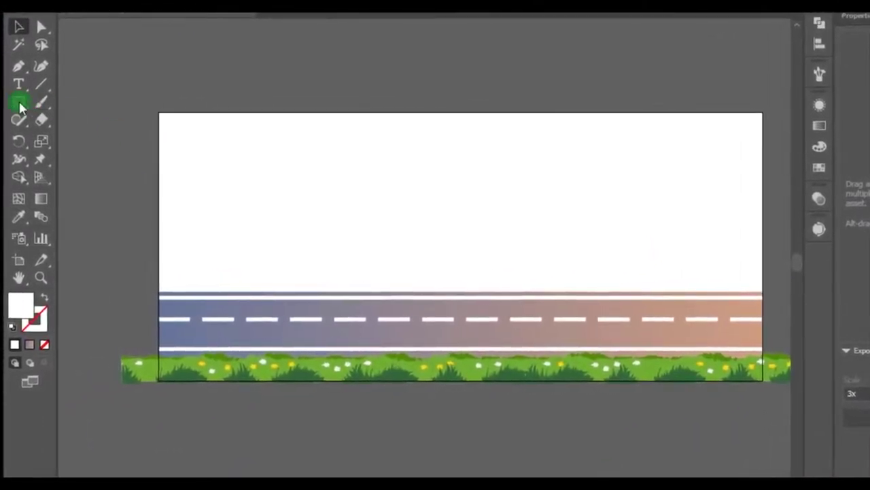
pyautogui.moveTo(17, 105); pyautogui.dragTo(58, 110)
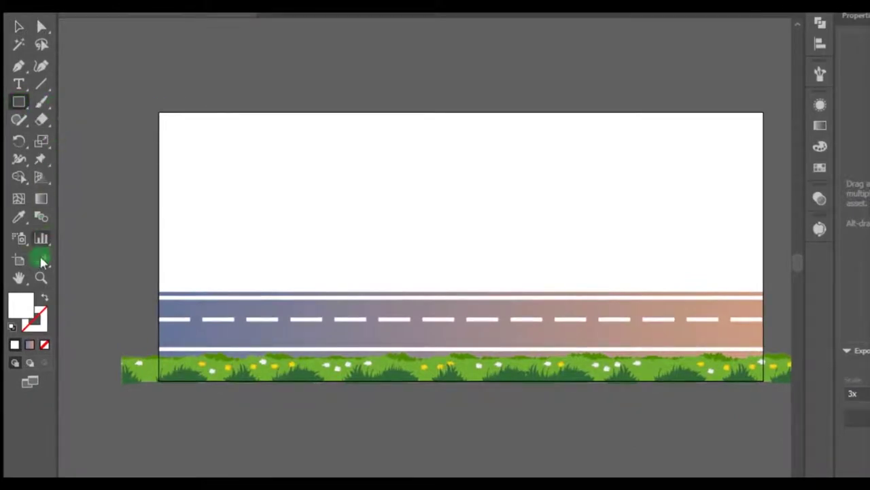
pyautogui.click(819, 167)
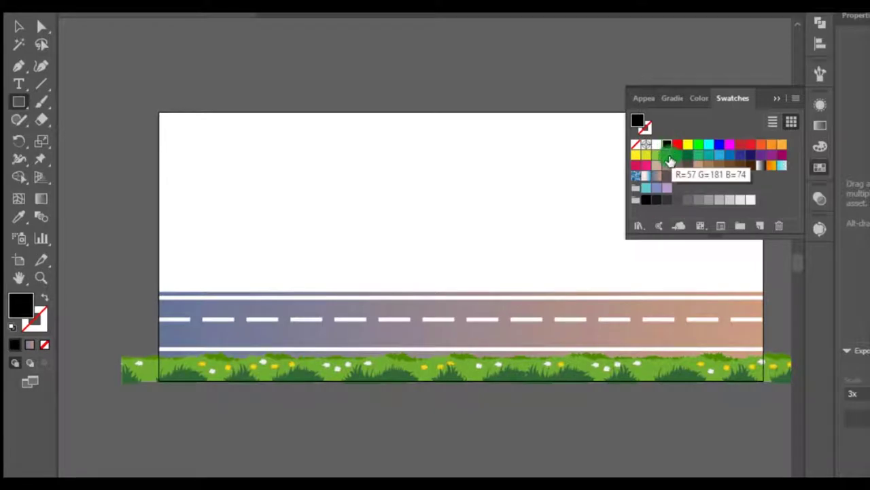
pyautogui.click(669, 159)
pyautogui.click(779, 102)
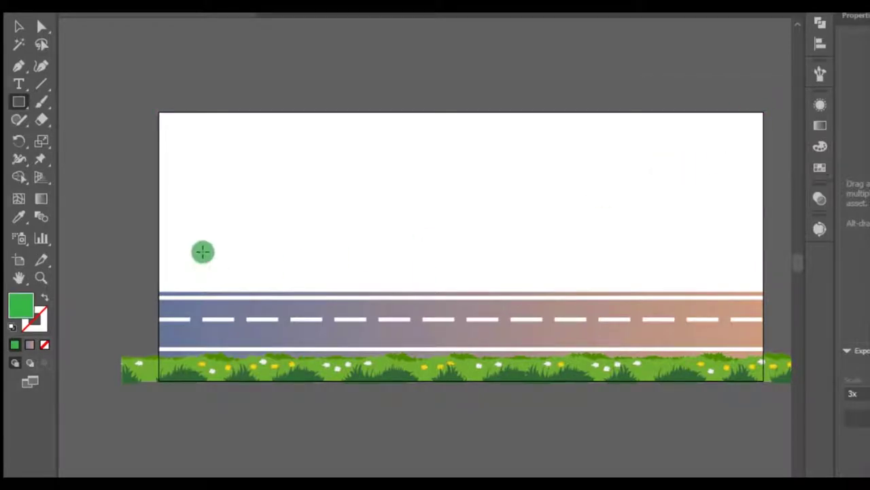
pyautogui.moveTo(160, 224); pyautogui.dragTo(763, 291)
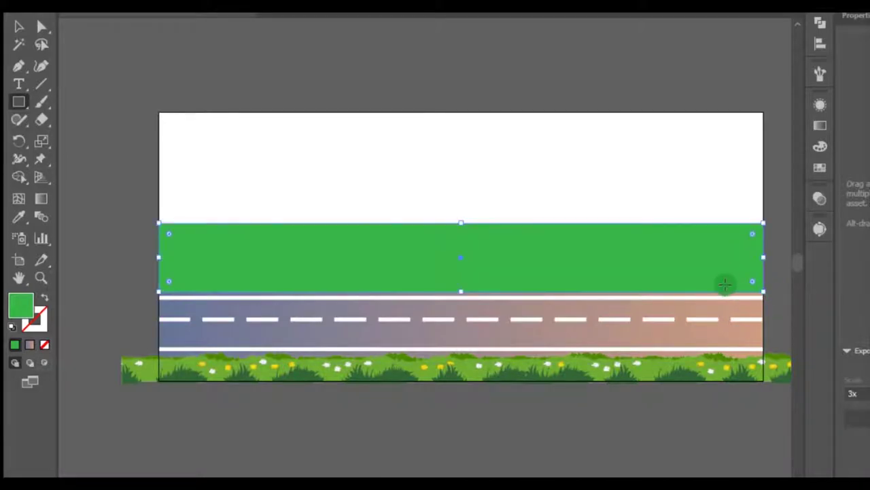
# Recolour the green rectangle with the light green sampled from the grass image and deselect it.
pyautogui.scroll(2, 479, 371)
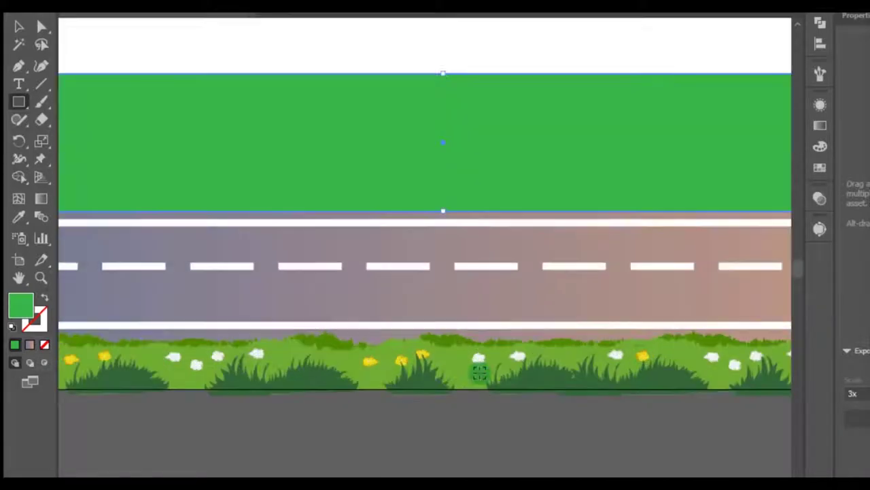
pyautogui.press('i')
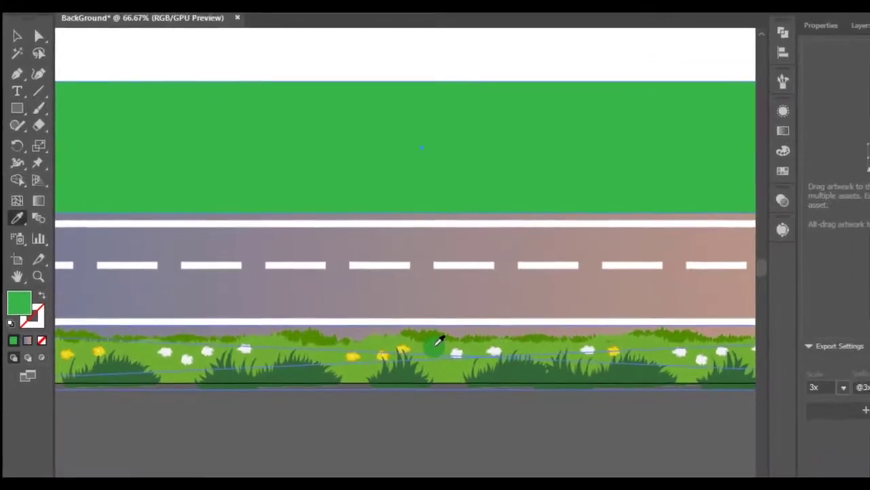
pyautogui.click(426, 338)
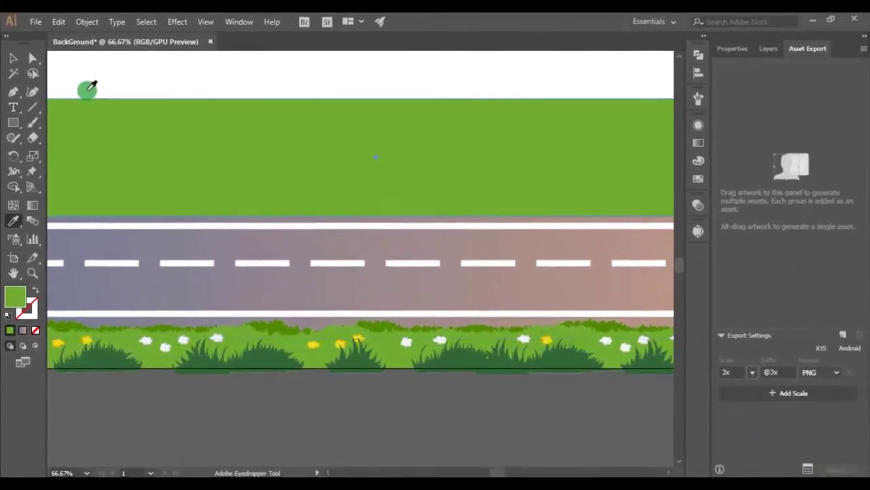
pyautogui.click(11, 63)
pyautogui.click(173, 70)
pyautogui.click(299, 127)
pyautogui.scroll(-2, 301, 129)
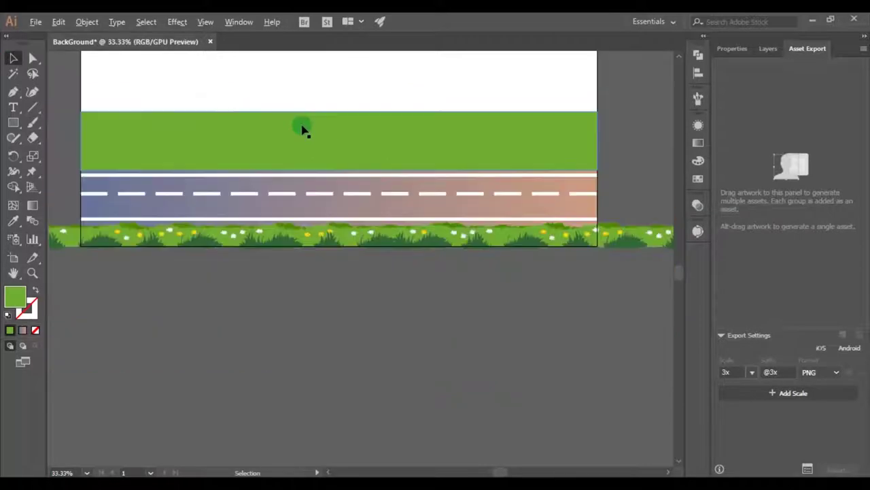
pyautogui.moveTo(290, 331); pyautogui.dragTo(300, 372)
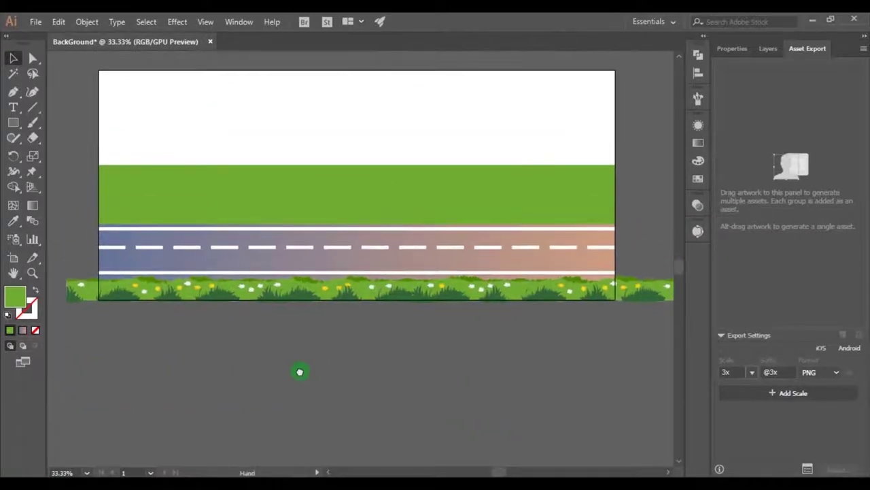
# Add a full-width white strip about 16 px high between the green field and the road, brought to the front.
pyautogui.scroll(4, 349, 248)
pyautogui.moveTo(386, 217); pyautogui.dragTo(350, 177)
pyautogui.scroll(3, 397, 186)
pyautogui.hotkey('ctrl', 'shift', ']')
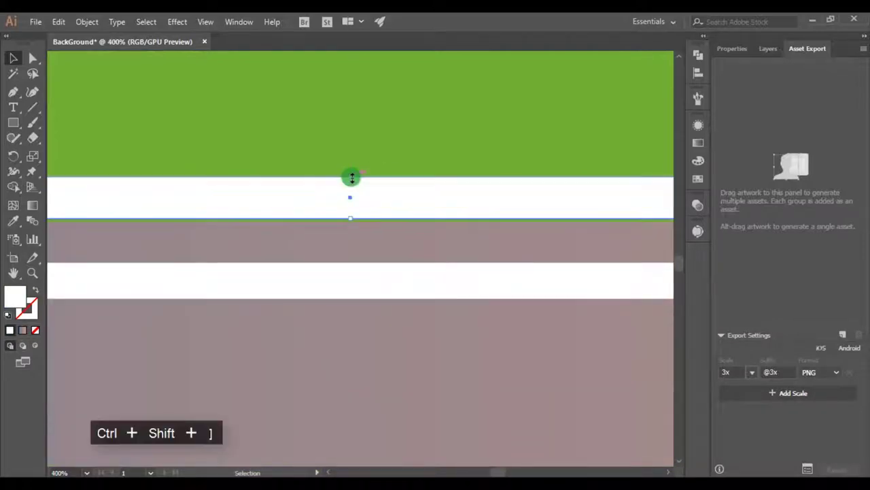
pyautogui.scroll(-5, 352, 178)
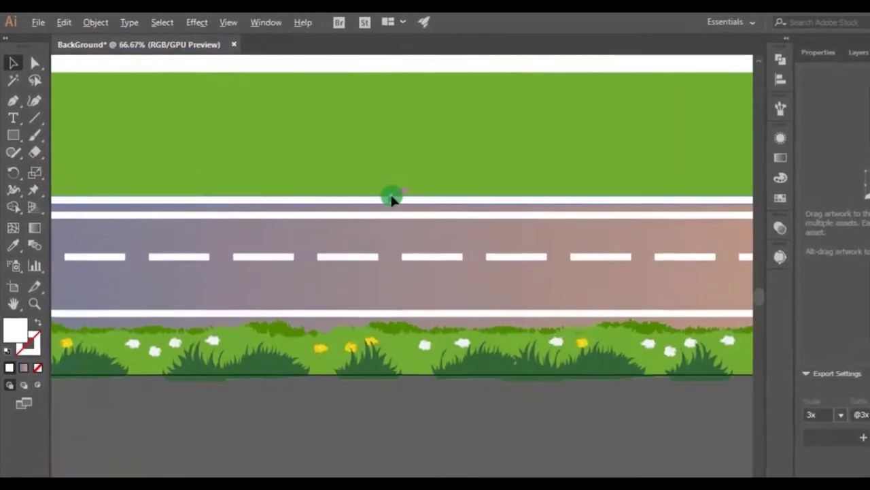
pyautogui.click(391, 198)
pyautogui.scroll(-1, 391, 199)
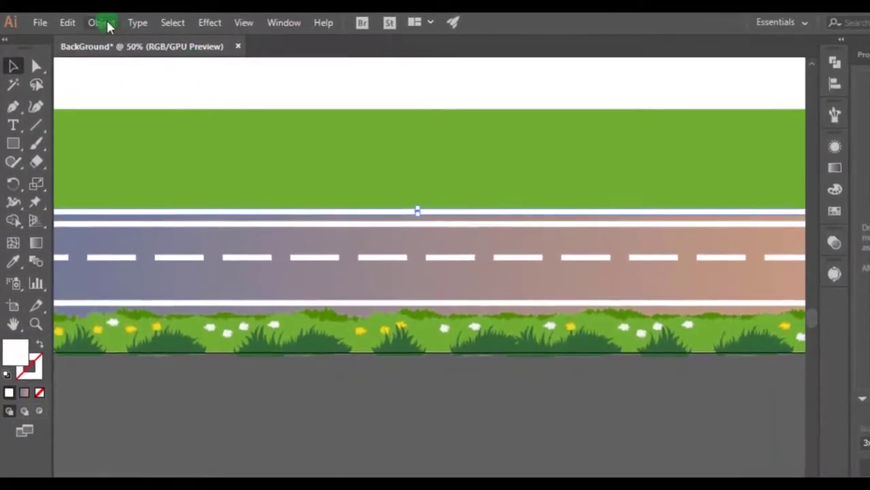
# Split the white curb strip into a grid of 1 row and 10 columns with a 0 px gutter.
pyautogui.click(102, 22)
pyautogui.moveTo(173, 352)
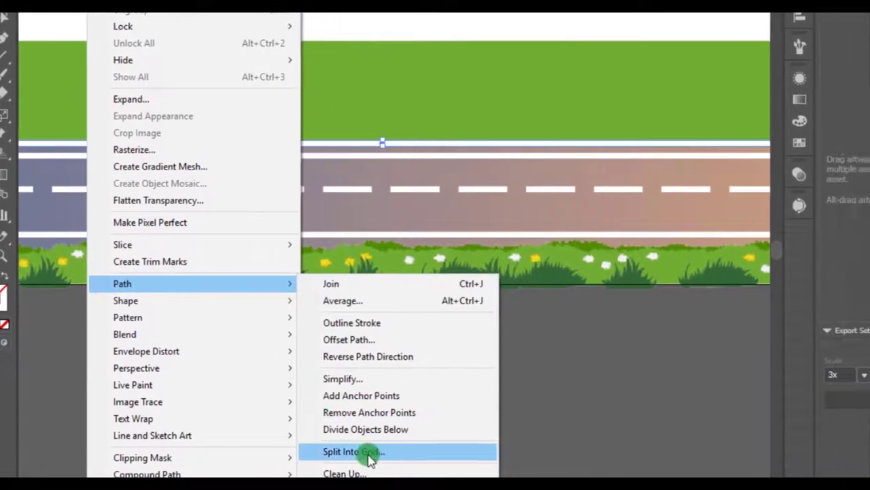
pyautogui.click(375, 457)
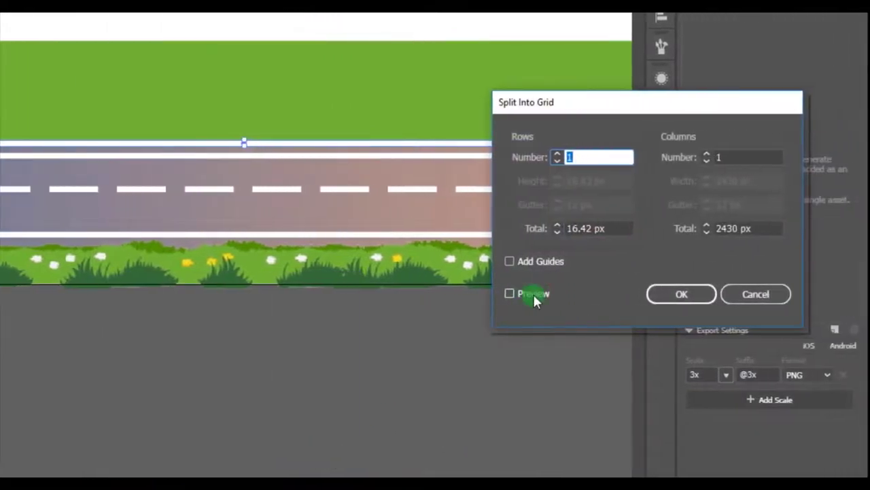
pyautogui.click(533, 294)
pyautogui.click(709, 158)
pyautogui.write('7')
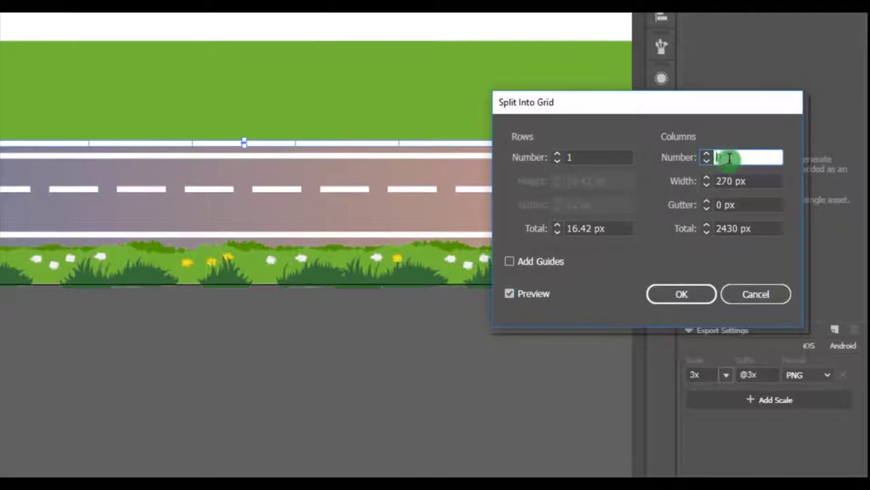
pyautogui.click(690, 294)
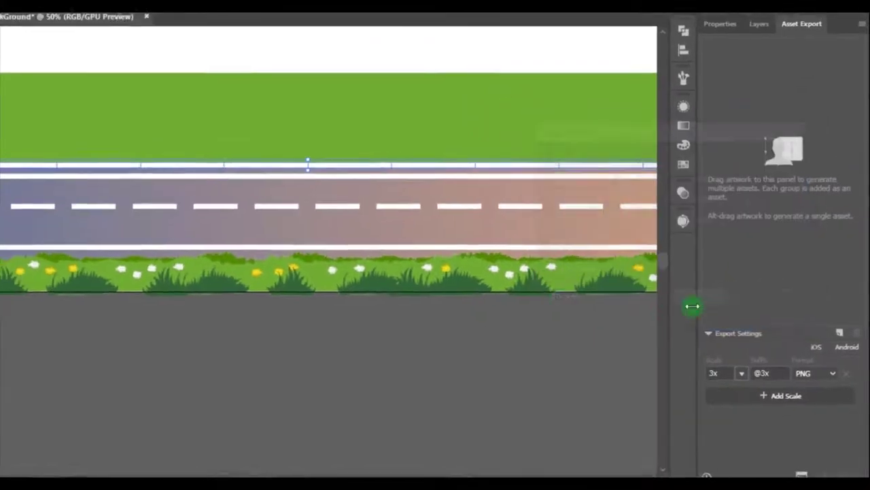
# Select every second segment of the white curb strip along the road and fill these segments black.
pyautogui.scroll(-2, 463, 293)
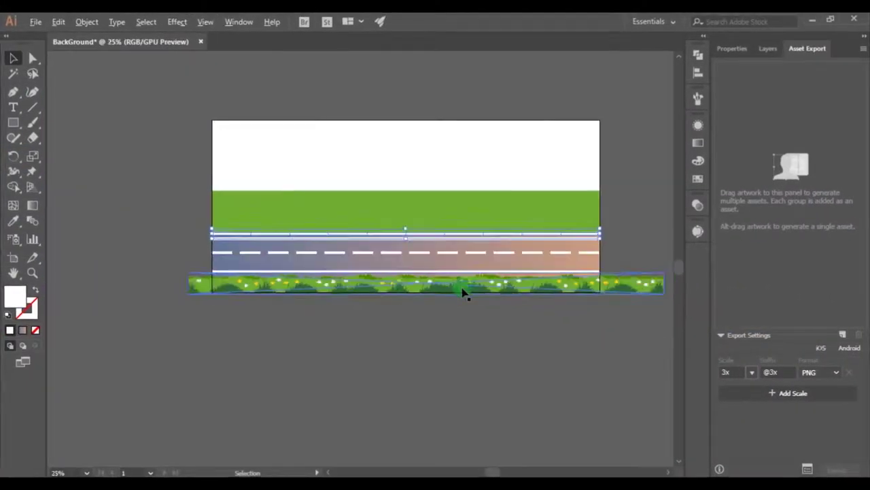
pyautogui.keyDown('shift'); pyautogui.click(463, 292); pyautogui.keyUp('shift')
pyautogui.scroll(3, 233, 227)
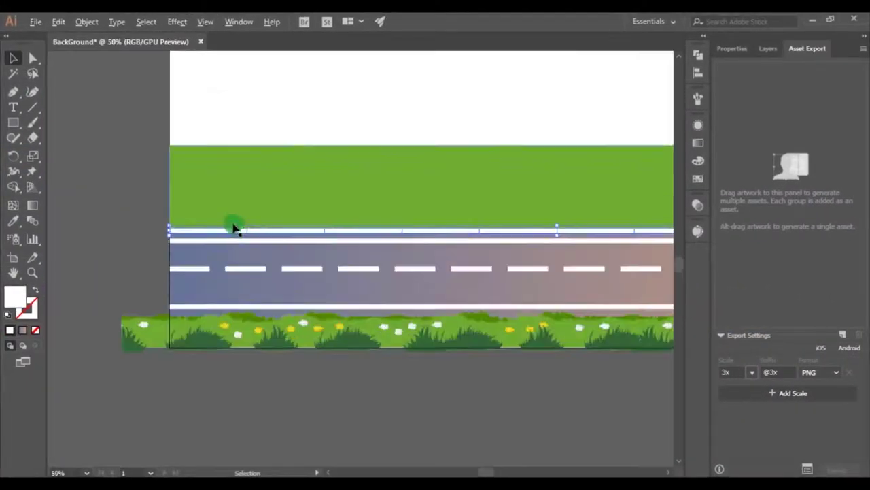
pyautogui.click(279, 234)
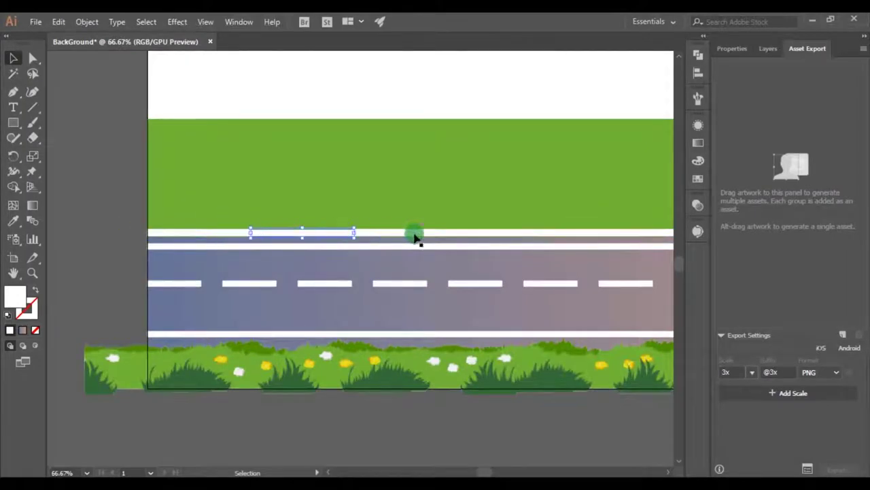
pyautogui.keyDown('shift'); pyautogui.click(481, 235); pyautogui.keyUp('shift')
pyautogui.moveTo(638, 241); pyautogui.dragTo(334, 261)
pyautogui.keyDown('shift'); pyautogui.click(406, 254); pyautogui.keyUp('shift')
pyautogui.moveTo(520, 270); pyautogui.dragTo(221, 274)
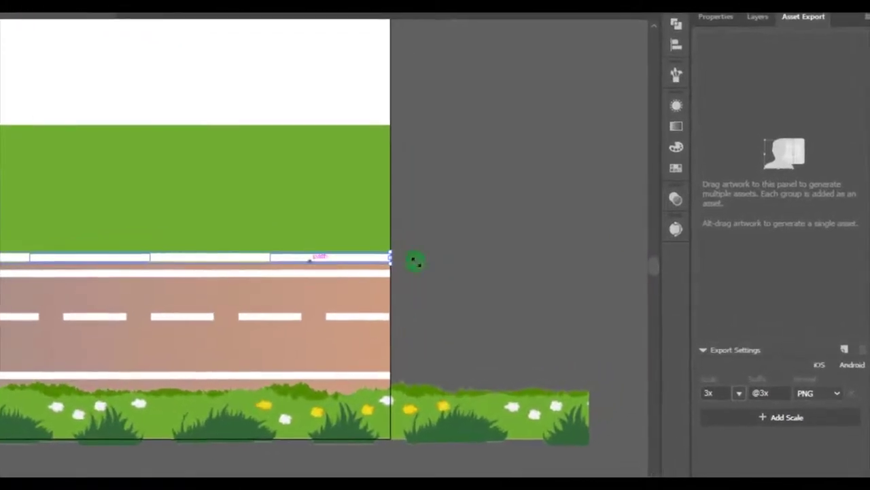
pyautogui.click(683, 171)
pyautogui.click(520, 151)
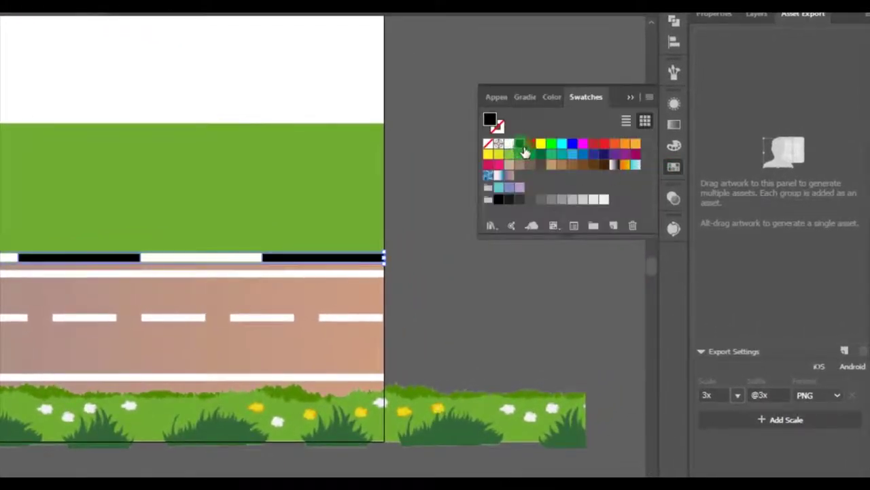
pyautogui.click(628, 96)
pyautogui.click(542, 148)
# Draw a long thin black rectangle on the green field directly above the curb, starting from the artboard's left edge.
pyautogui.scroll(-3, 544, 150)
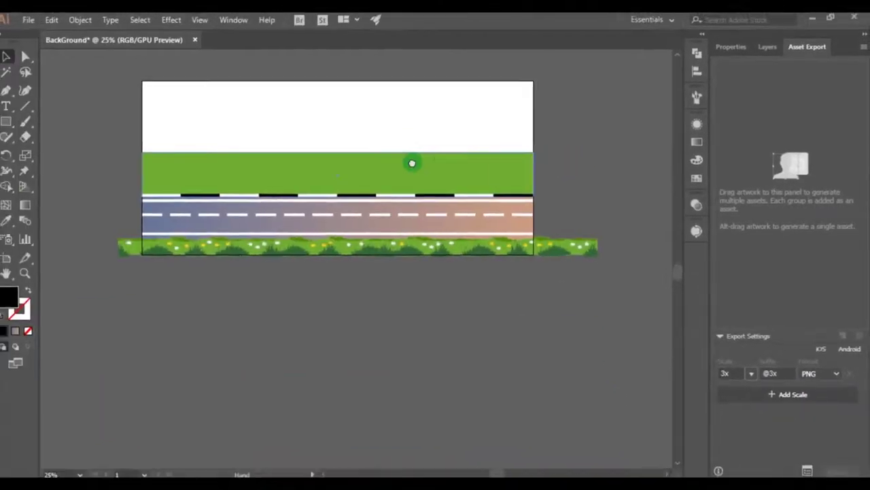
pyautogui.moveTo(412, 164); pyautogui.dragTo(439, 193)
pyautogui.scroll(2, 422, 215)
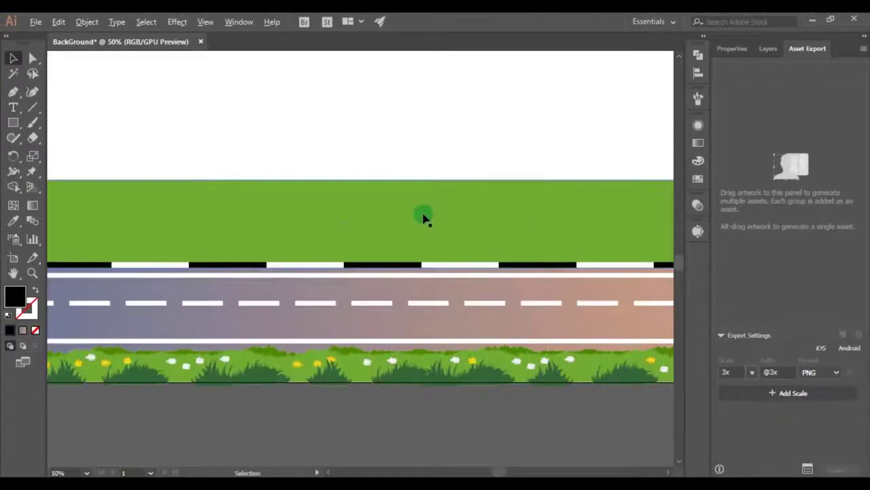
pyautogui.scroll(1, 423, 218)
pyautogui.moveTo(228, 244); pyautogui.dragTo(479, 269)
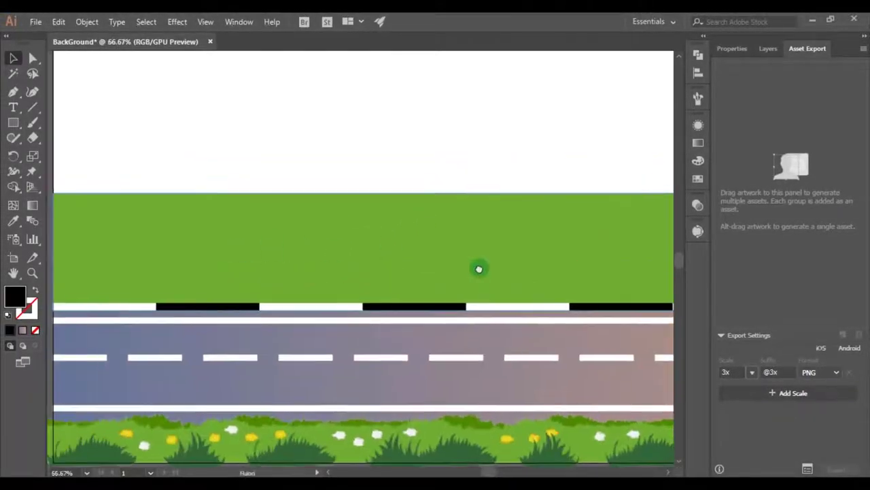
pyautogui.moveTo(184, 235); pyautogui.dragTo(412, 254)
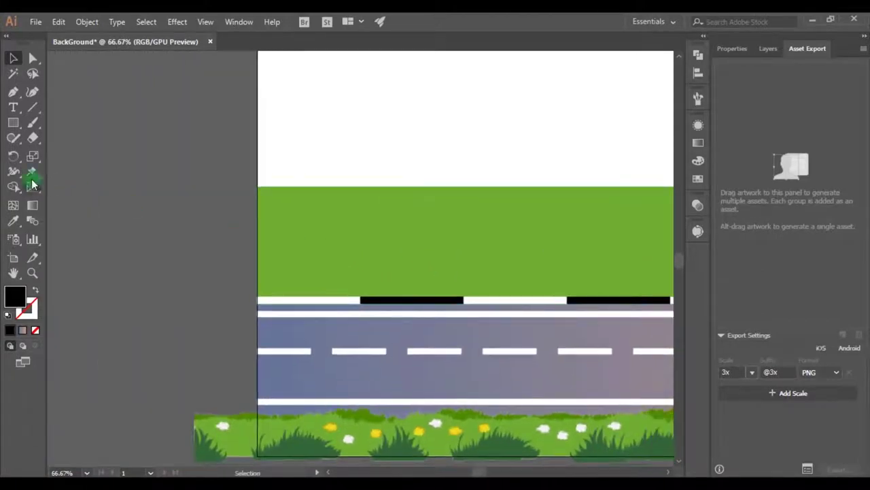
pyautogui.moveTo(17, 129); pyautogui.dragTo(42, 119)
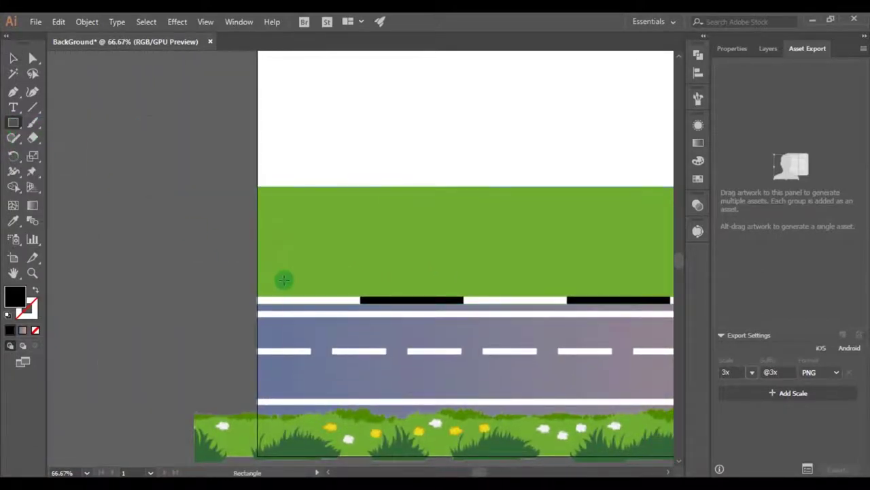
pyautogui.moveTo(278, 294); pyautogui.dragTo(454, 279)
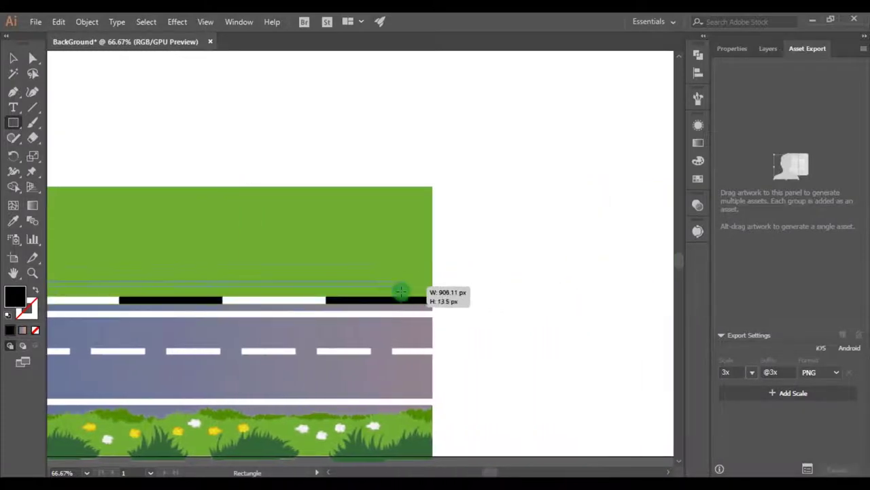
pyautogui.moveTo(403, 295); pyautogui.dragTo(404, 292)
# Stretch the black rectangle above the curb so it reaches the artboard's right edge.
pyautogui.scroll(-2, 404, 292)
pyautogui.moveTo(469, 304); pyautogui.dragTo(342, 301)
pyautogui.scroll(3, 237, 291)
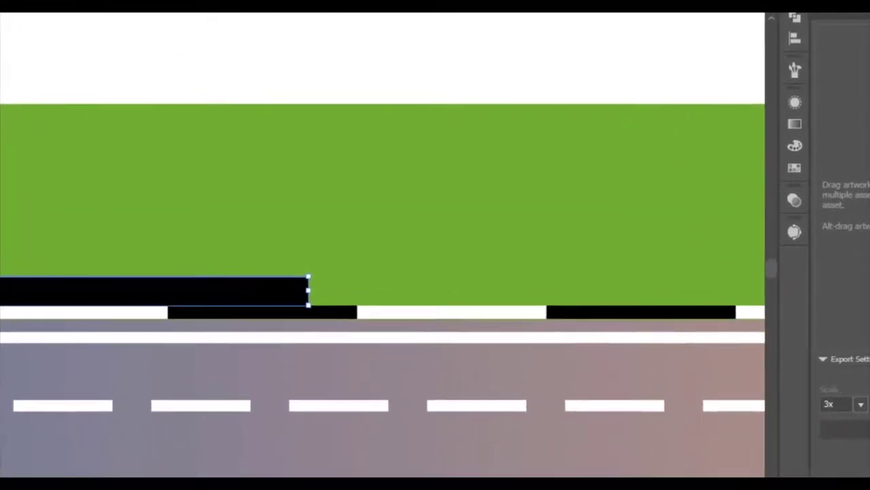
pyautogui.moveTo(308, 291); pyautogui.dragTo(562, 253)
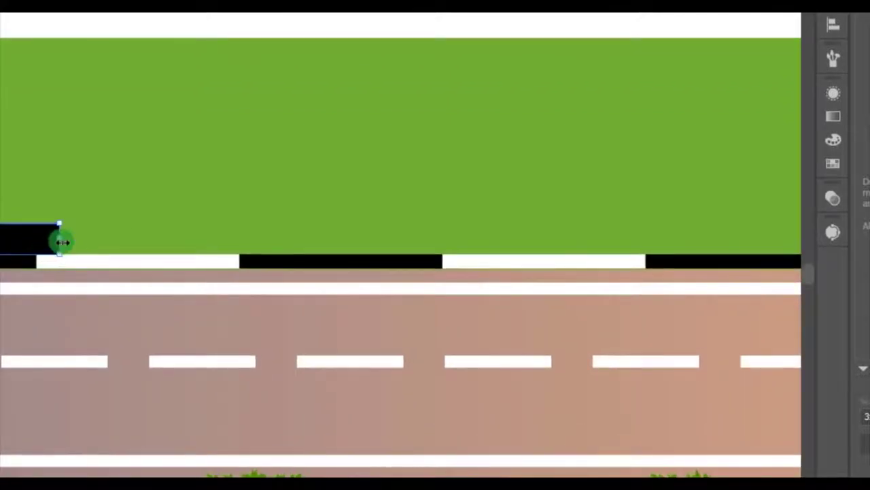
pyautogui.scroll(-2, 744, 239)
pyautogui.scroll(2, 591, 251)
pyautogui.click(502, 278)
pyautogui.moveTo(599, 275); pyautogui.dragTo(623, 272)
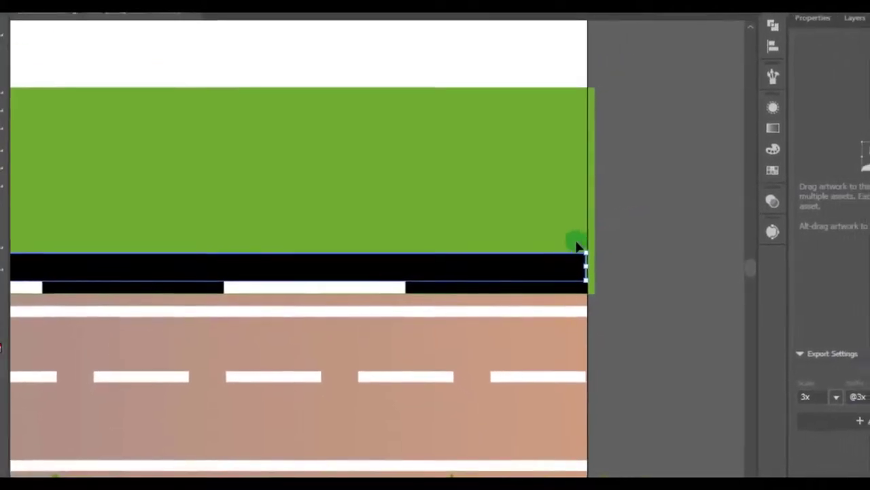
# Send the green field and black strip to the back, and fill the strip with light gray as a sidewalk.
pyautogui.keyDown('shift'); pyautogui.click(549, 242); pyautogui.keyUp('shift')
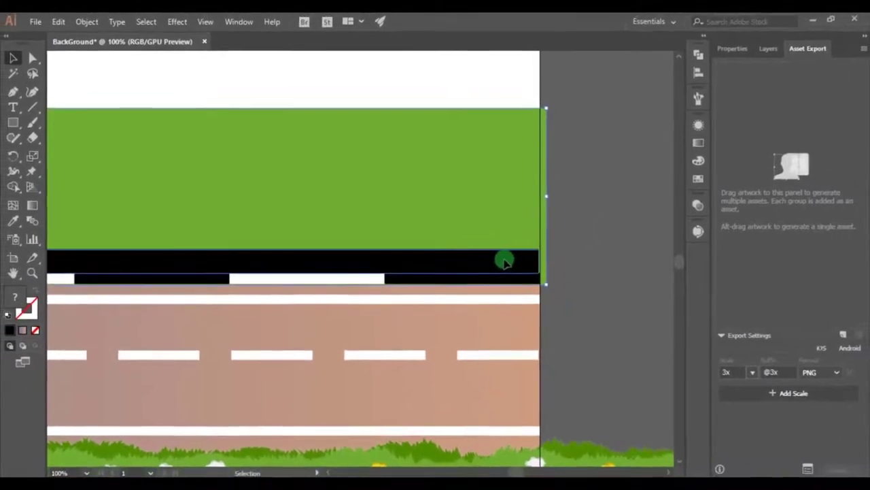
pyautogui.hotkey('ctrl', 'shift', '[')
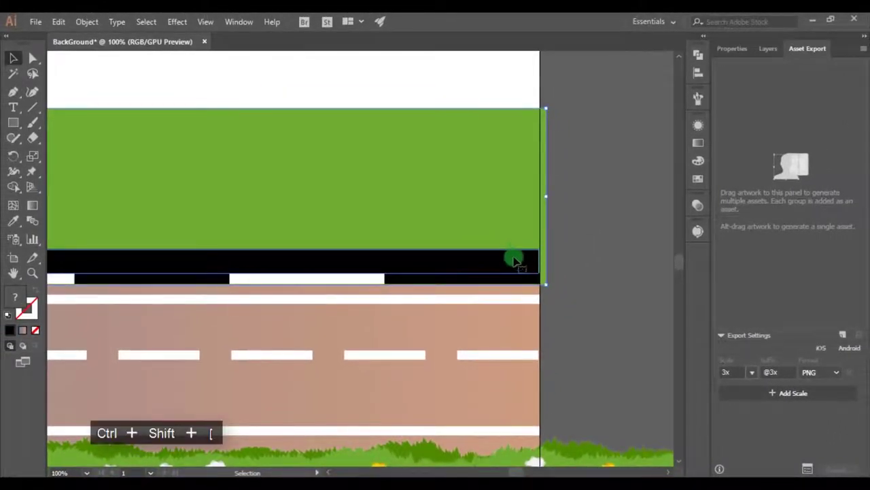
pyautogui.click(514, 265)
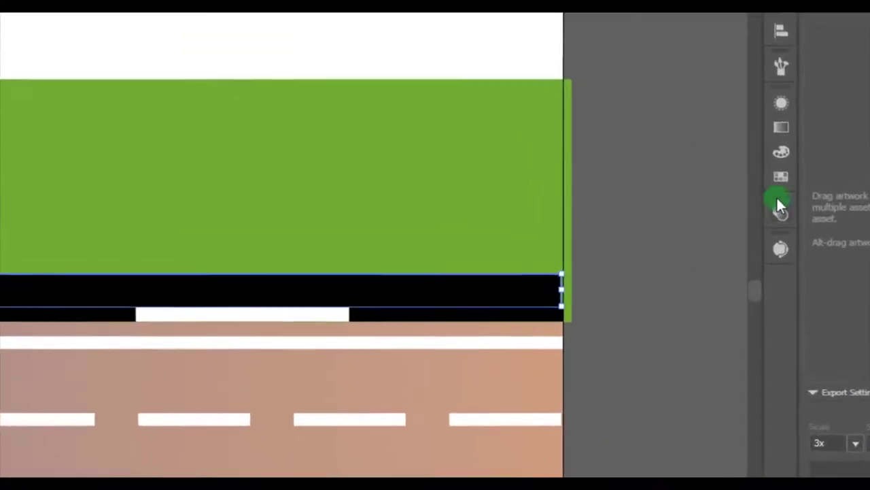
pyautogui.click(806, 179)
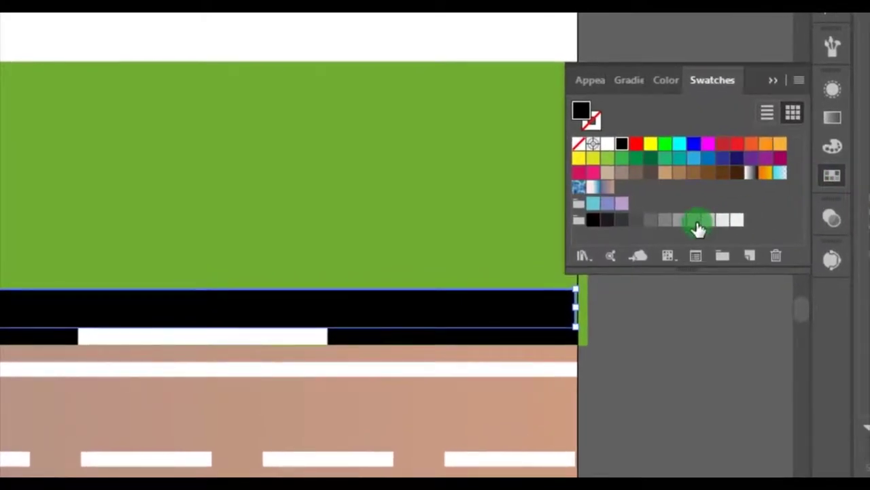
pyautogui.click(707, 222)
pyautogui.click(773, 81)
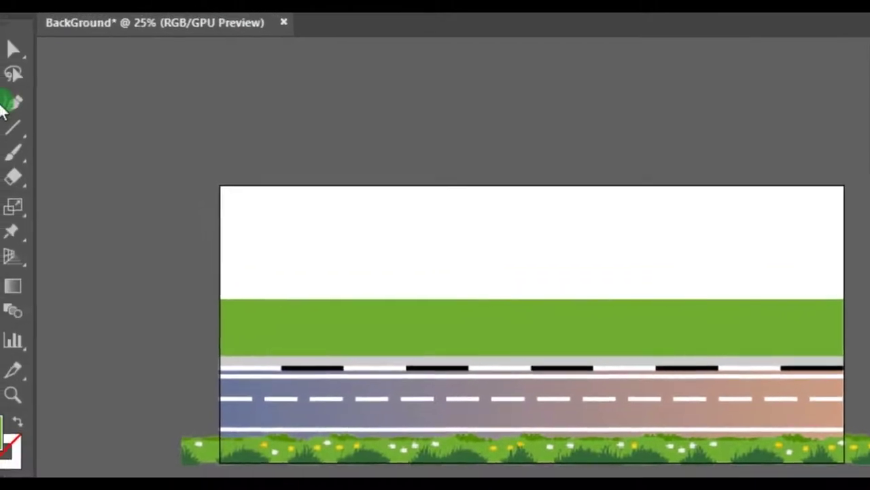
# Reshape the green field's straight upper edge into gently rolling hills across the full width with the Curvature tool.
pyautogui.click(42, 115)
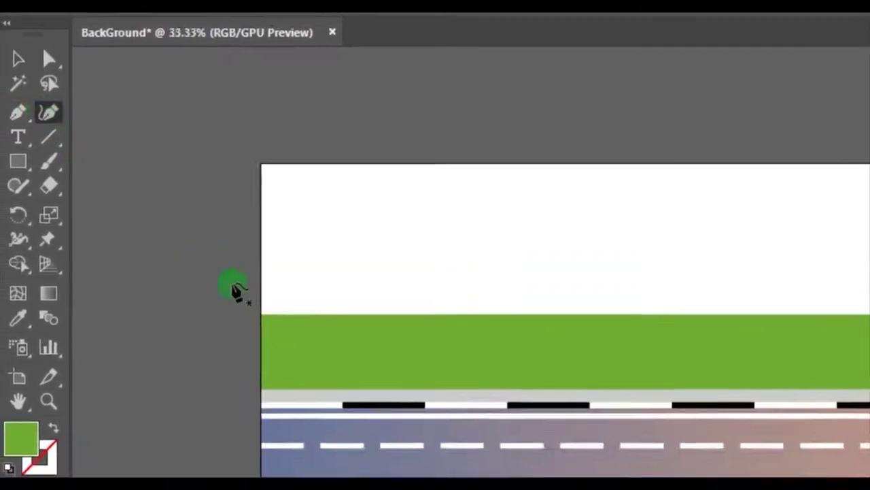
pyautogui.scroll(3, 234, 289)
pyautogui.click(349, 296)
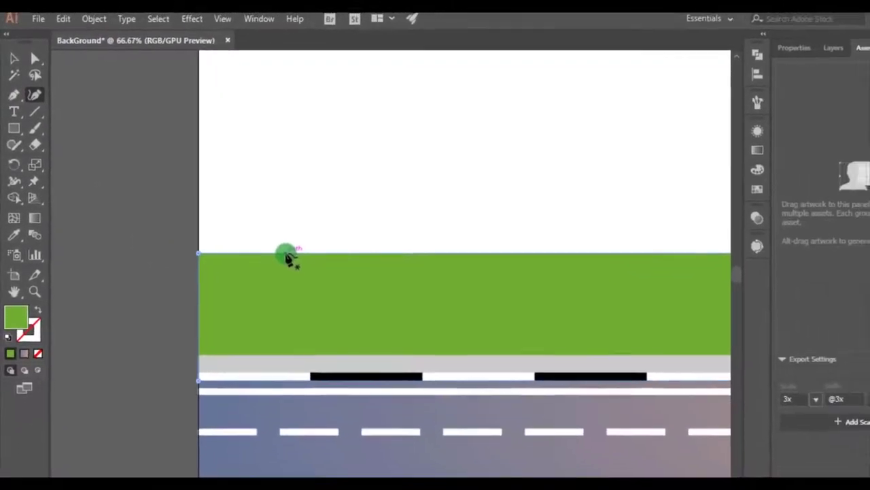
pyautogui.click(349, 297)
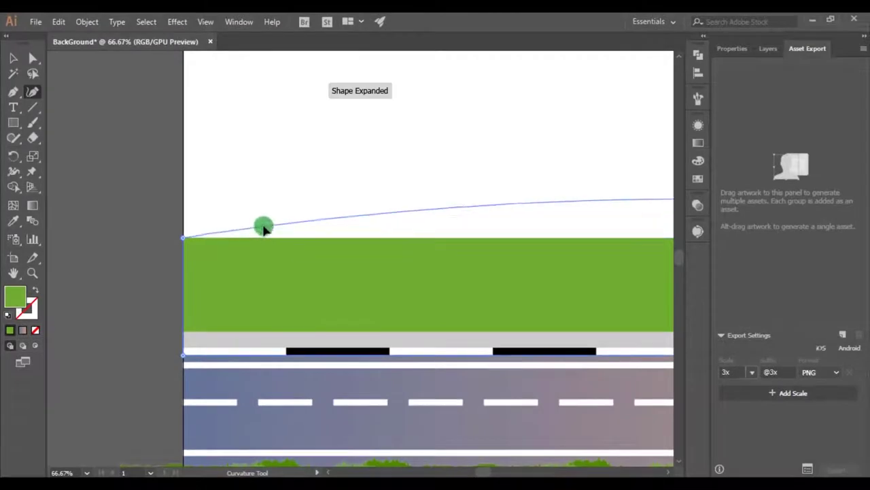
pyautogui.click(264, 224)
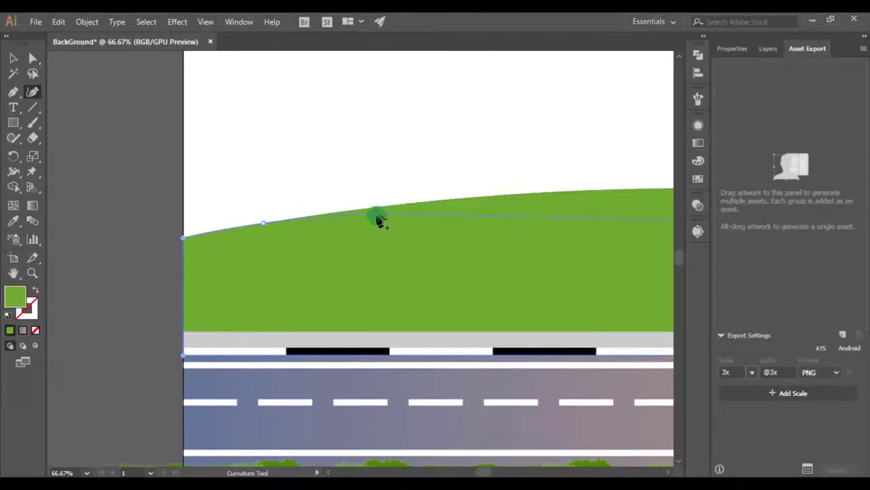
pyautogui.moveTo(387, 230); pyautogui.dragTo(448, 238)
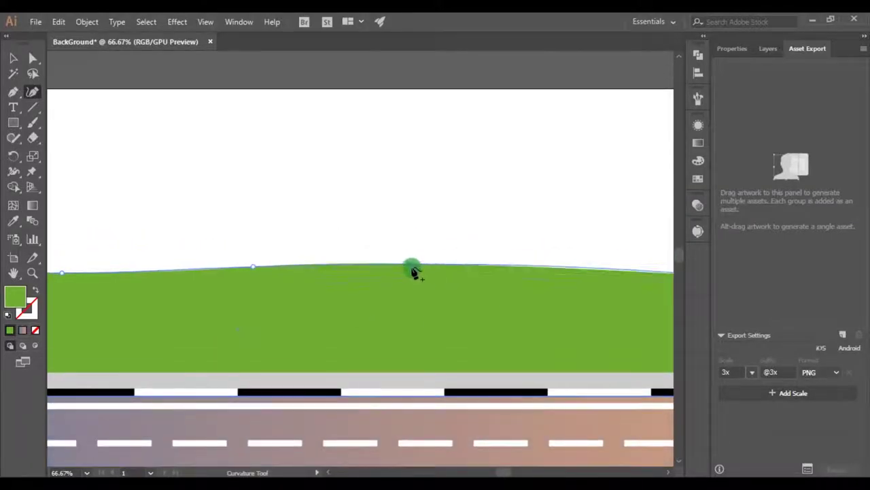
pyautogui.moveTo(414, 272); pyautogui.dragTo(370, 297)
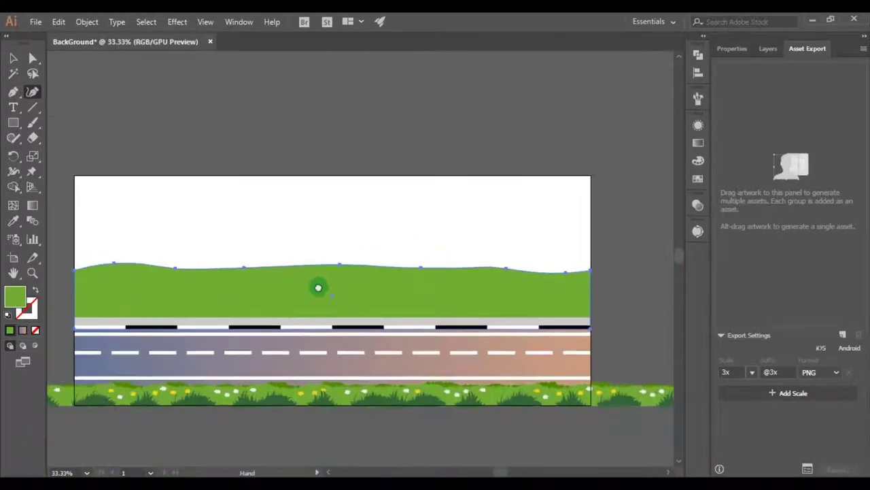
pyautogui.moveTo(318, 287); pyautogui.dragTo(331, 286)
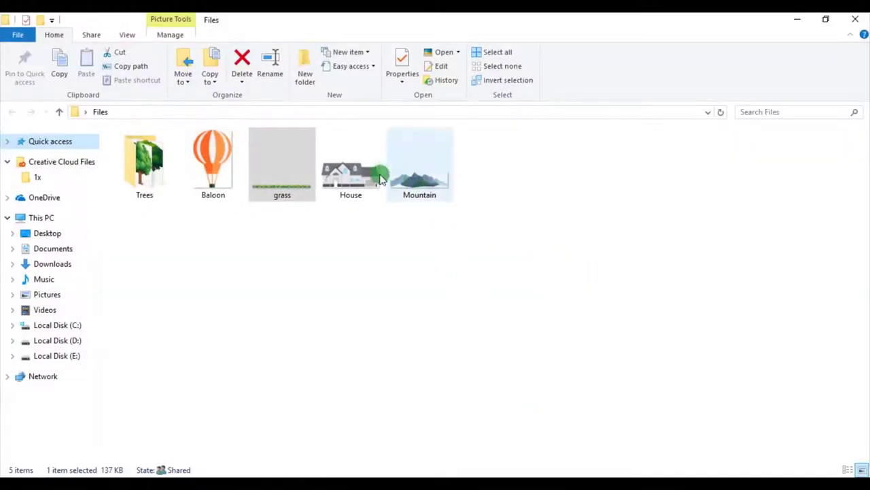
# Place the House image from the Files folder on the green field, in the middle of the scene above the sidewalk.
pyautogui.moveTo(351, 170); pyautogui.dragTo(494, 457)
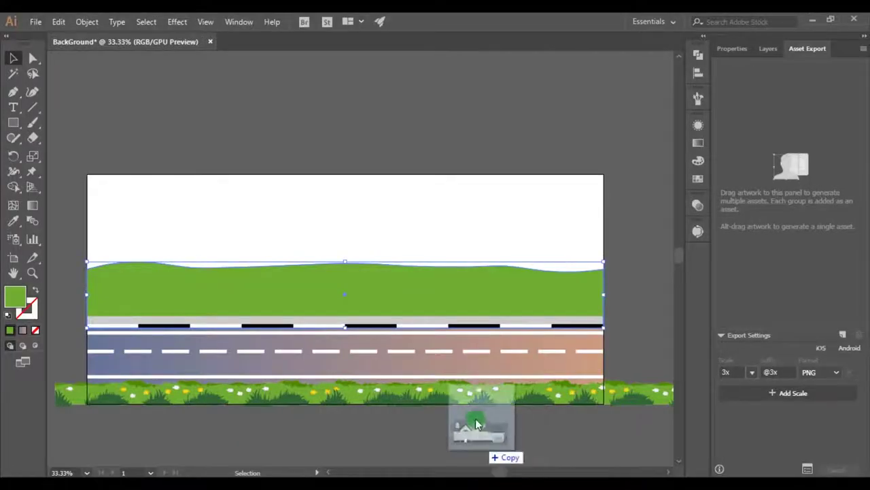
pyautogui.moveTo(476, 418); pyautogui.dragTo(345, 302)
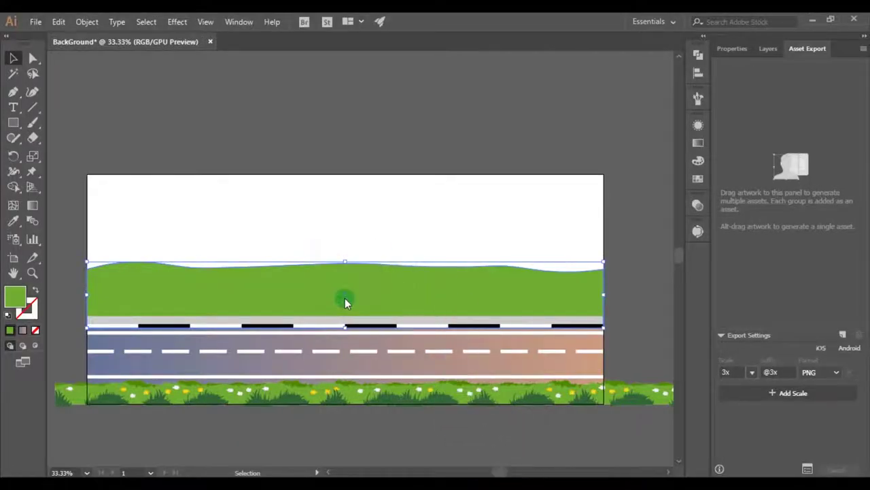
pyautogui.scroll(1, 367, 294)
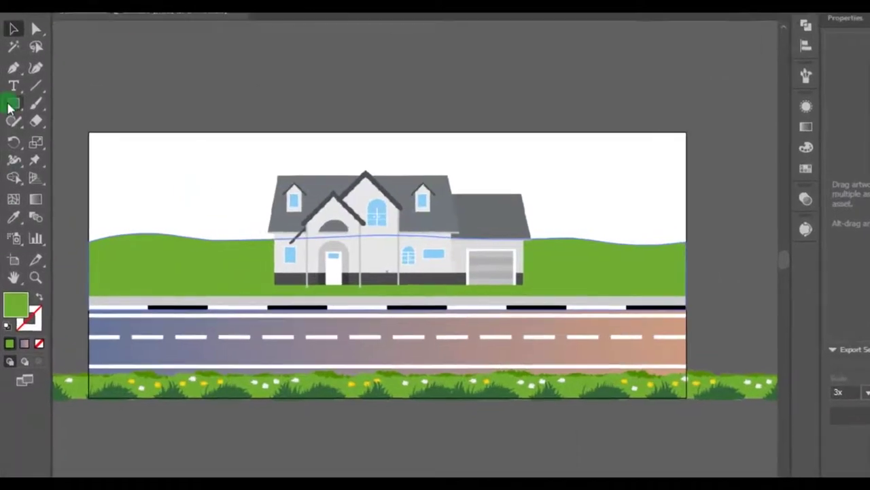
# Draw a narrow upright rectangle in the empty sky beside the house and fully round its two upper corners.
pyautogui.click(10, 105)
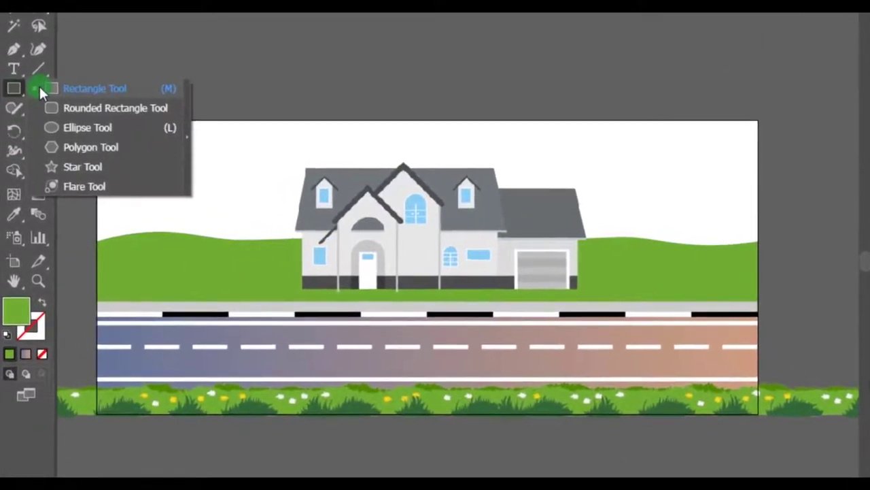
pyautogui.click(40, 88)
pyautogui.scroll(3, 629, 144)
pyautogui.moveTo(550, 127)
pyautogui.mouseDown()
pyautogui.moveTo(587, 230)
pyautogui.moveTo(561, 258)
pyautogui.mouseUp()
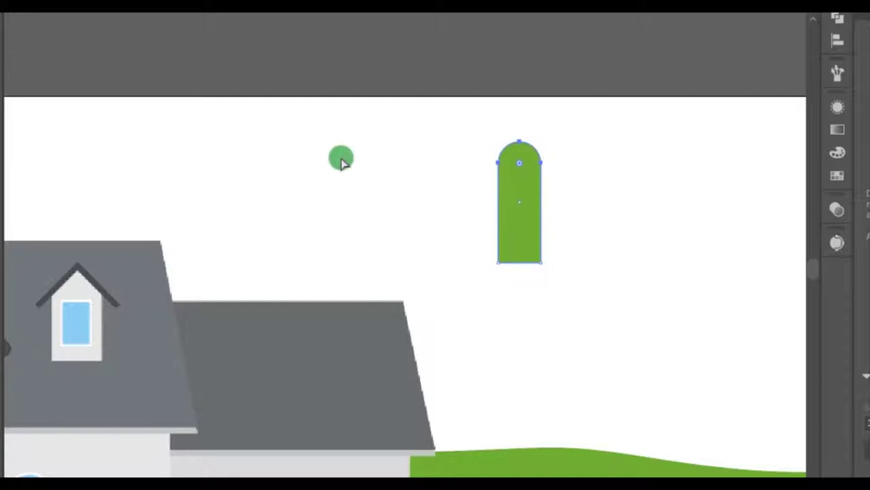
pyautogui.moveTo(539, 204); pyautogui.dragTo(544, 196)
# Fill the upright round-topped bar with a light gray swatch.
pyautogui.hotkey('ctrl', '-')
pyautogui.hotkey('ctrl', '-')
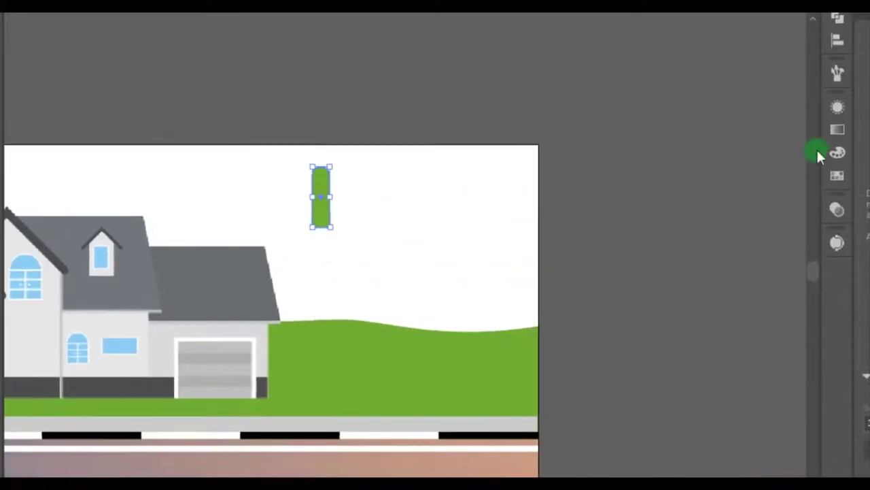
pyautogui.click(837, 178)
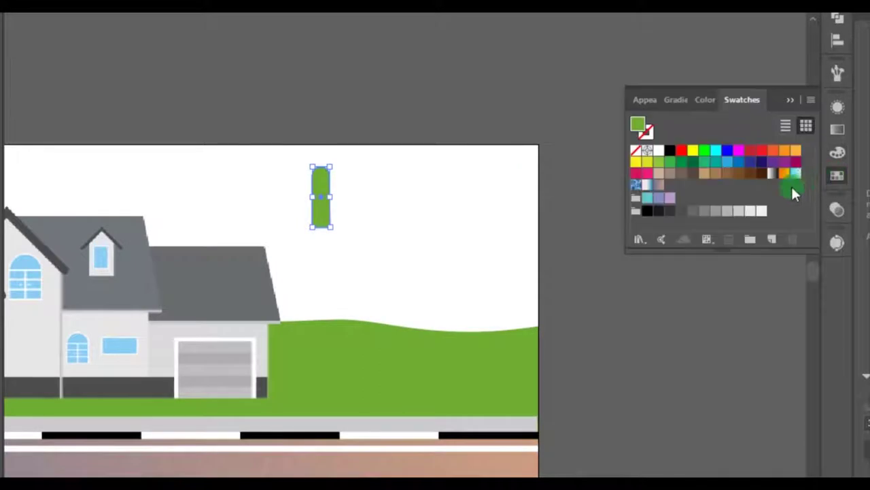
pyautogui.click(729, 212)
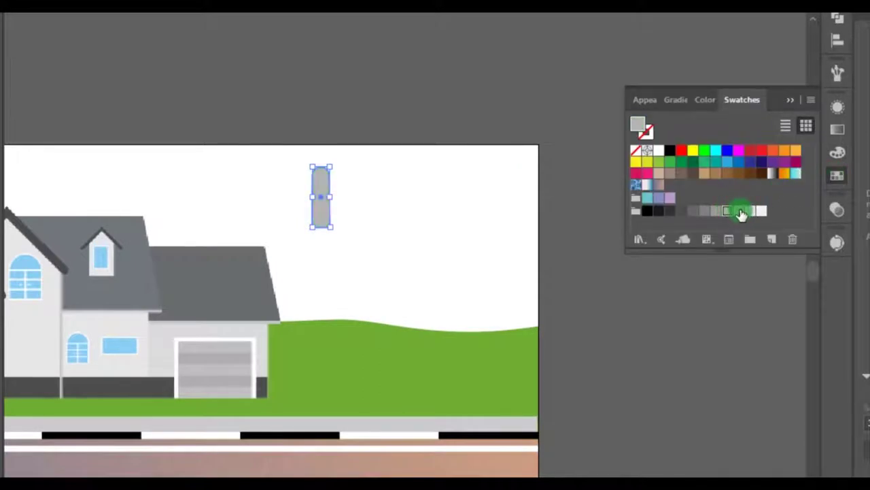
pyautogui.click(589, 177)
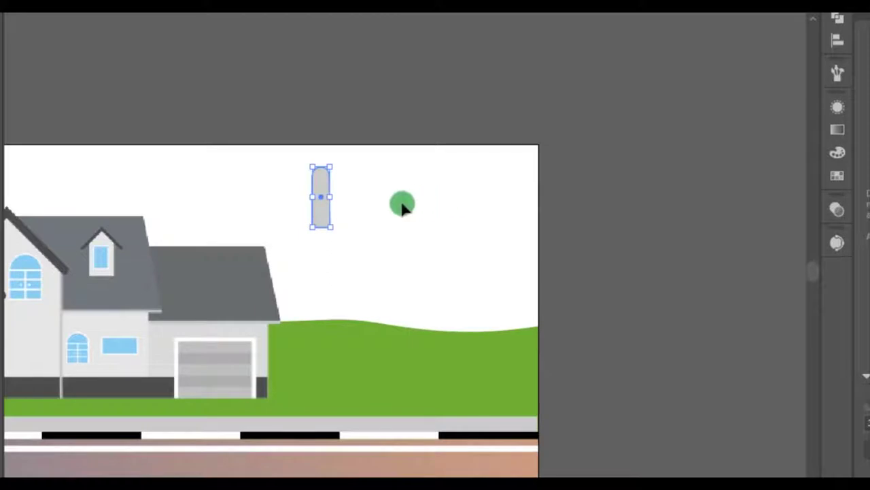
# Copy the gray round-topped bar about 71 px sideways and repeat the copy until a row of 19 fence pickets is built.
pyautogui.moveTo(329, 198); pyautogui.dragTo(354, 213)
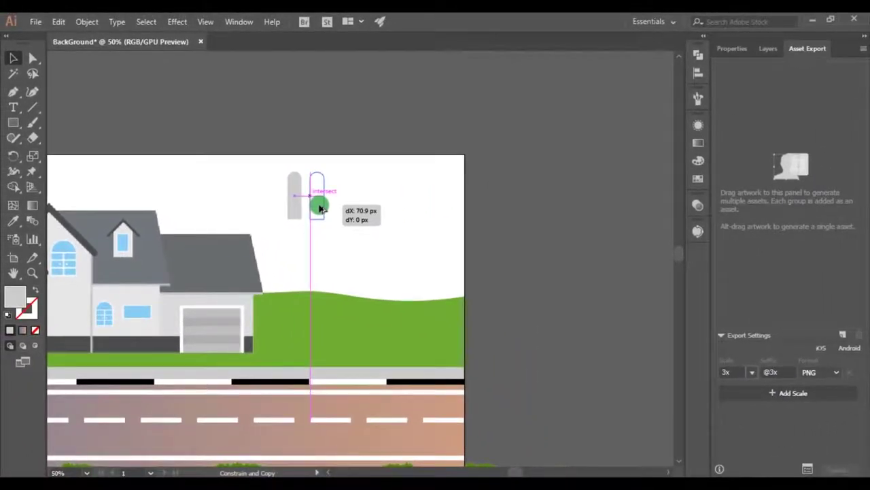
pyautogui.hotkey('ctrl', 'd')
pyautogui.hotkey('ctrl', 'd')
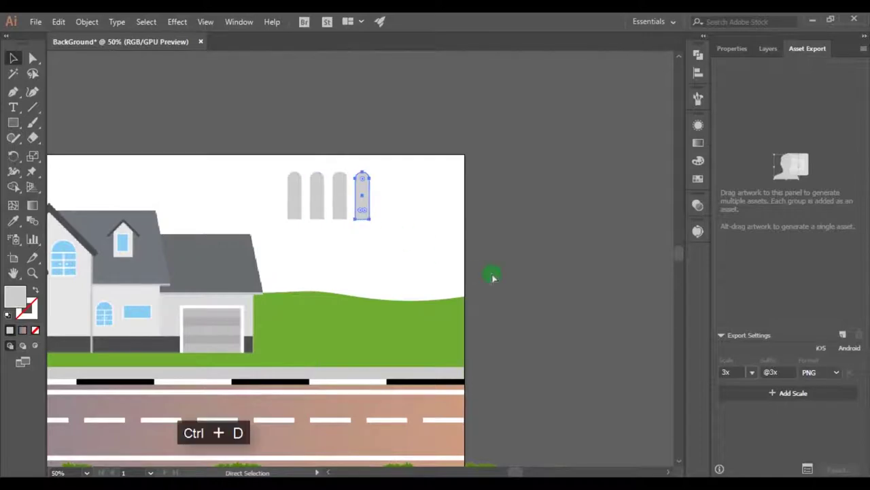
pyautogui.hotkey('ctrl', 'd')
pyautogui.hotkey('ctrl', 'd')
pyautogui.hotkey('ctrl', 'd')
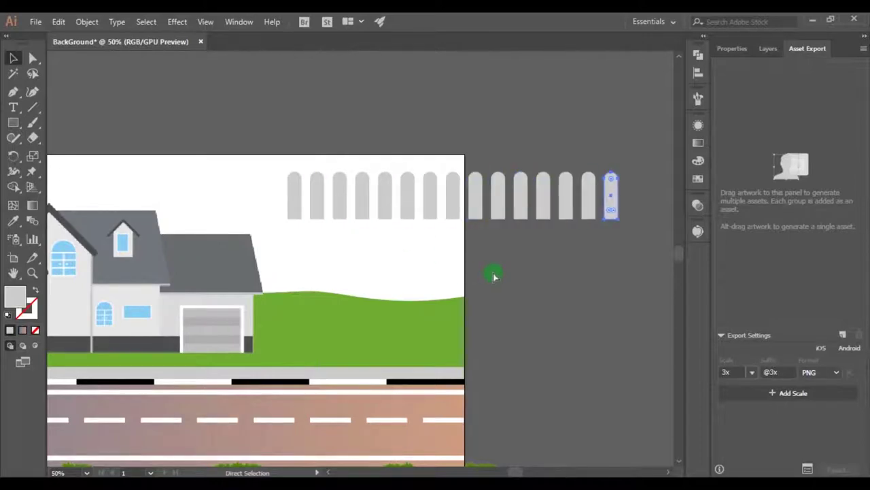
pyautogui.scroll(-1, 493, 276)
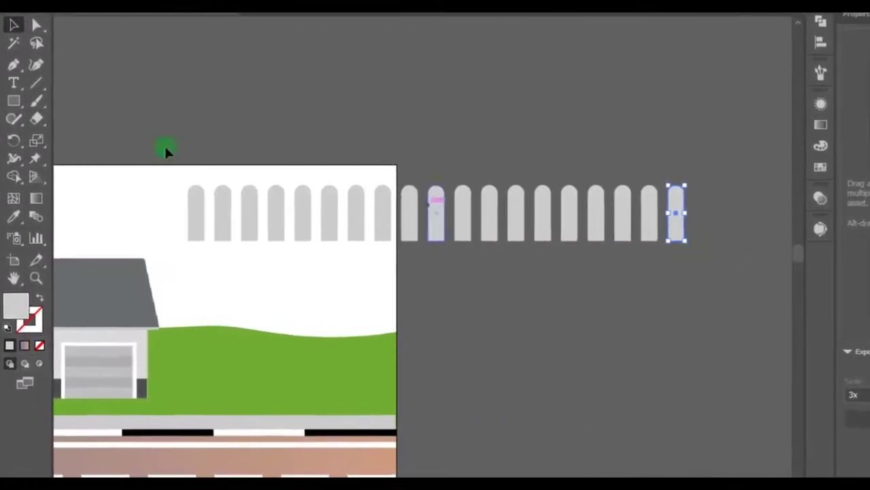
# Draw a horizontal rail about 1372 px wide and 16 px high across all pickets and copy it lower down as a second rail.
pyautogui.moveTo(12, 100); pyautogui.dragTo(42, 94)
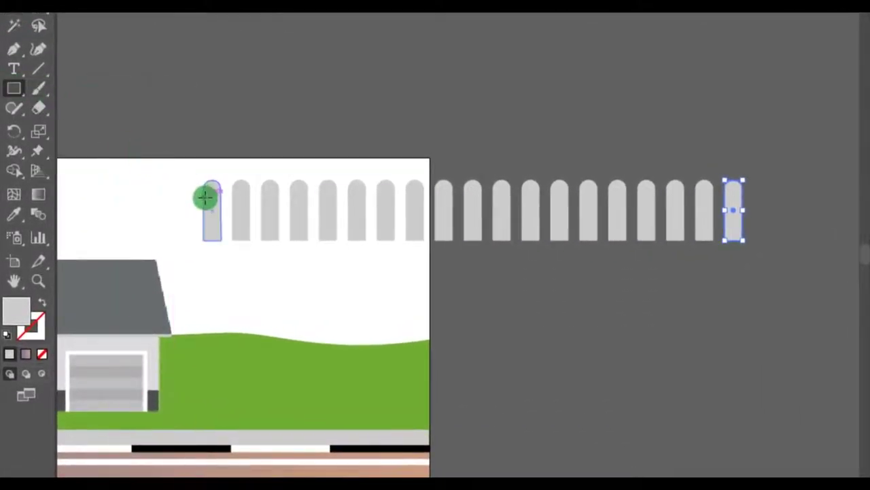
pyautogui.moveTo(202, 198); pyautogui.dragTo(752, 200)
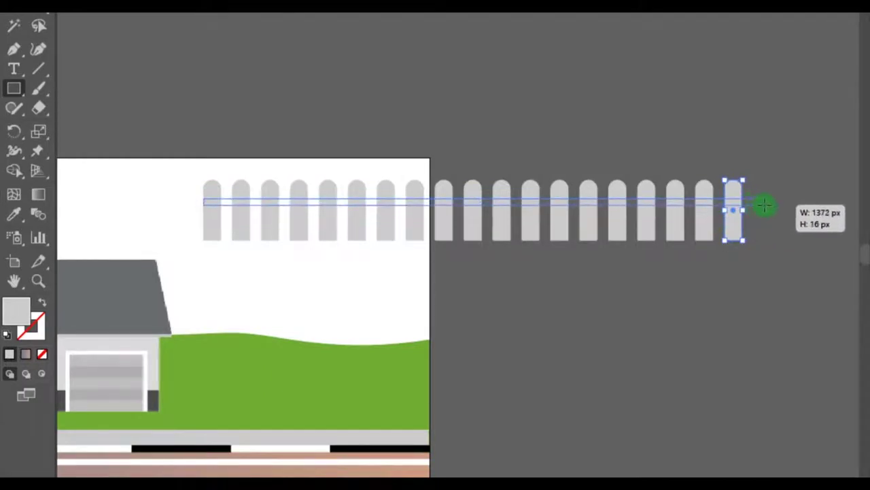
pyautogui.moveTo(767, 204); pyautogui.dragTo(766, 204)
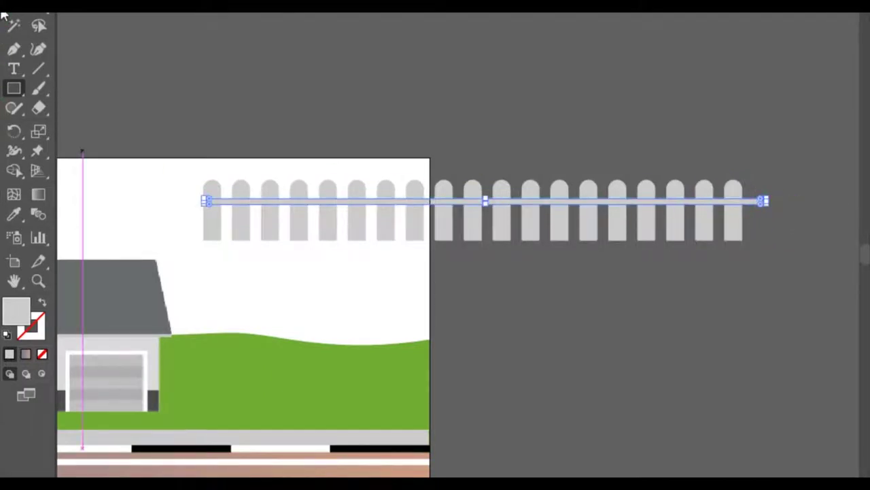
pyautogui.scroll(3, 610, 199)
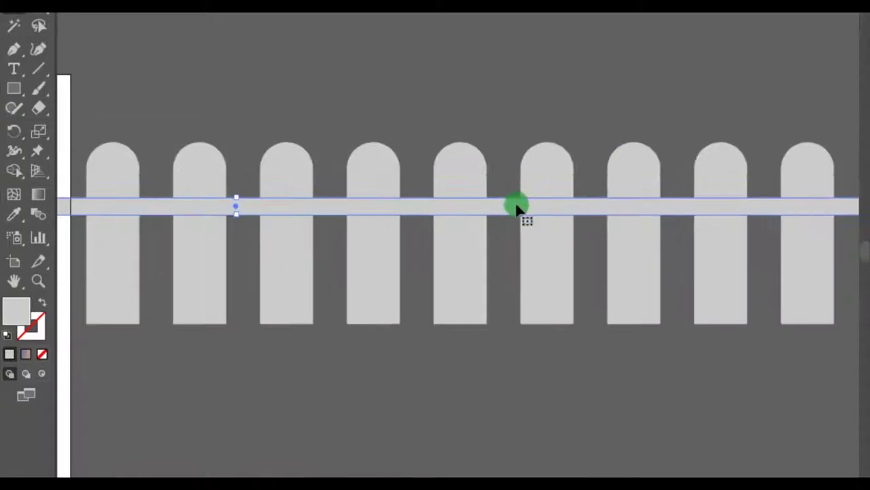
pyautogui.keyDown('alt'); pyautogui.moveTo(517, 208); pyautogui.dragTo(520, 272); pyautogui.keyUp('alt')
pyautogui.scroll(-3, 520, 268)
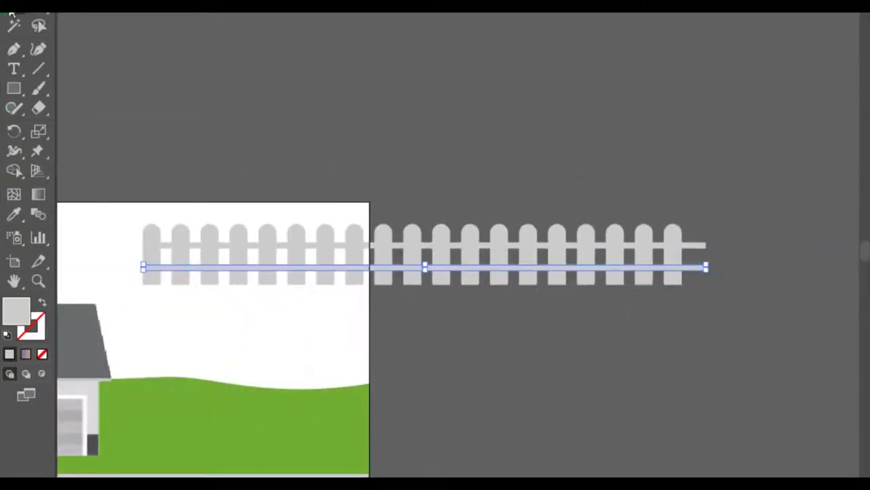
# Select all the fence parts and move the fence onto the grass along the sidewalk, ending in front of the house door.
pyautogui.moveTo(133, 294); pyautogui.dragTo(133, 294)
pyautogui.scroll(-2, 299, 282)
pyautogui.moveTo(358, 348); pyautogui.dragTo(782, 252)
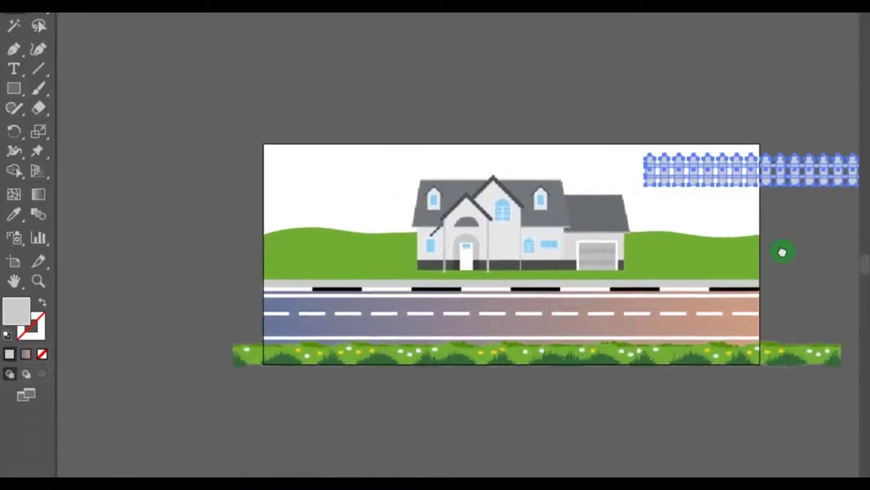
pyautogui.moveTo(746, 166); pyautogui.dragTo(354, 256)
pyautogui.scroll(3, 354, 256)
pyautogui.hotkey('ctrl', '-')
pyautogui.hotkey('ctrl', '-')
pyautogui.moveTo(740, 236); pyautogui.dragTo(649, 233)
pyautogui.moveTo(589, 259); pyautogui.dragTo(494, 286)
pyautogui.scroll(2, 564, 259)
pyautogui.scroll(3, 495, 286)
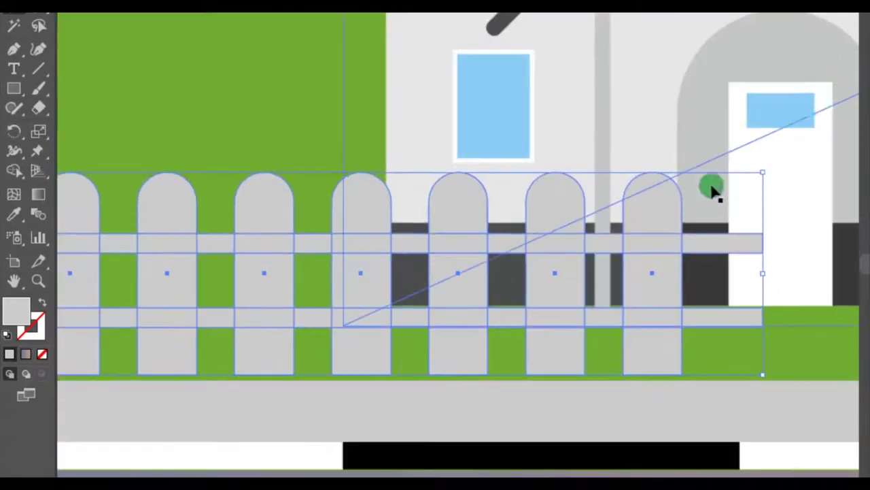
# Copy the fence twice toward the garage side, leaving a gap at the front door and continuing past the artboard's edge.
pyautogui.scroll(-5, 712, 192)
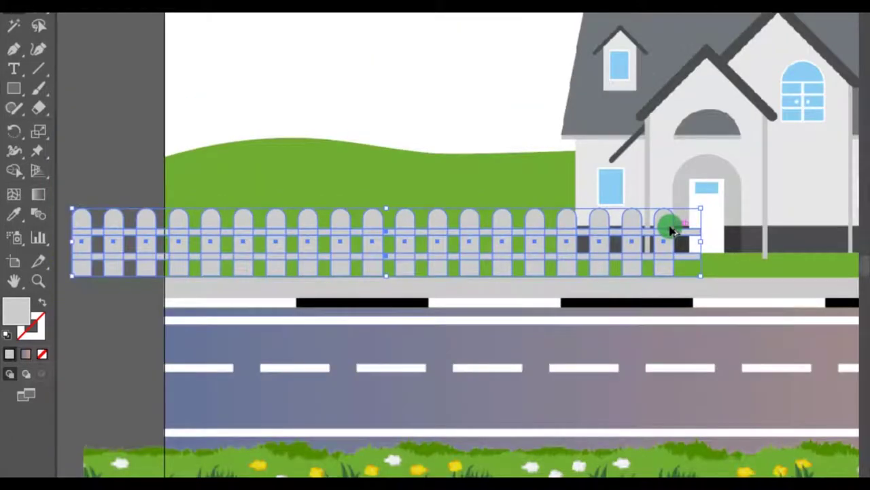
pyautogui.moveTo(787, 295); pyautogui.dragTo(676, 299)
pyautogui.scroll(-2, 449, 241)
pyautogui.moveTo(569, 264); pyautogui.dragTo(469, 281)
pyautogui.moveTo(284, 264); pyautogui.dragTo(818, 271)
pyautogui.scroll(5, 796, 266)
pyautogui.scroll(-5, 620, 246)
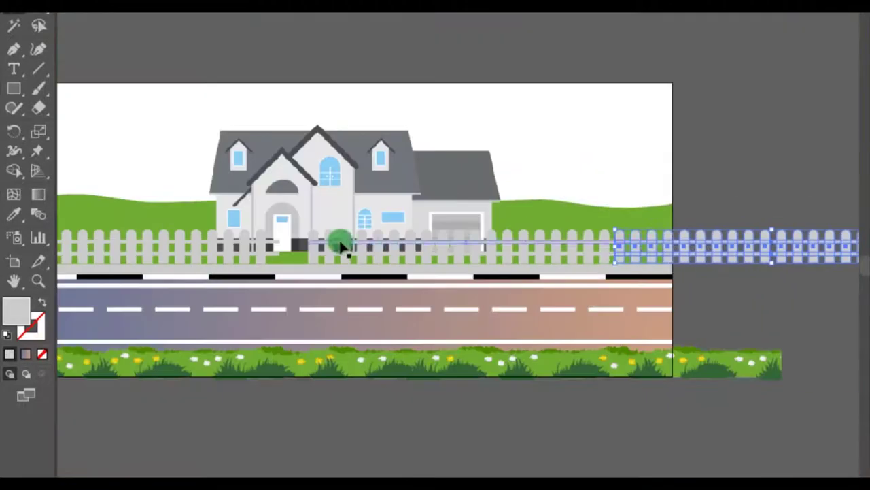
# Shorten the two rails of the fence section beside the door so they end at the last picket.
pyautogui.scroll(5, 202, 251)
pyautogui.moveTo(478, 348); pyautogui.dragTo(371, 285)
pyautogui.scroll(3, 537, 277)
pyautogui.click(485, 430)
pyautogui.moveTo(541, 423); pyautogui.dragTo(349, 415)
pyautogui.scroll(-5, 397, 382)
# Select all the fence sections and fill them with the lightest gray swatch.
pyautogui.moveTo(665, 212); pyautogui.dragTo(713, 156)
pyautogui.scroll(3, 551, 345)
pyautogui.click(558, 277)
pyautogui.moveTo(557, 278); pyautogui.dragTo(555, 260)
pyautogui.click(534, 289)
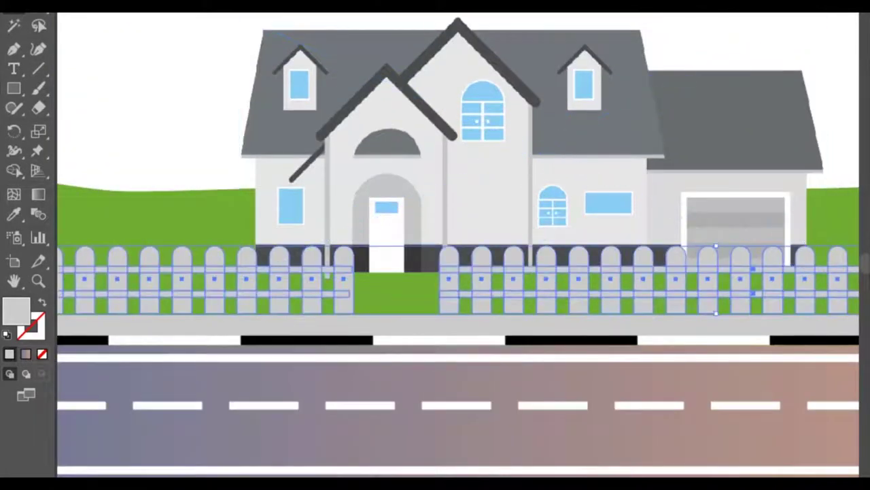
pyautogui.click(869, 189)
pyautogui.click(813, 197)
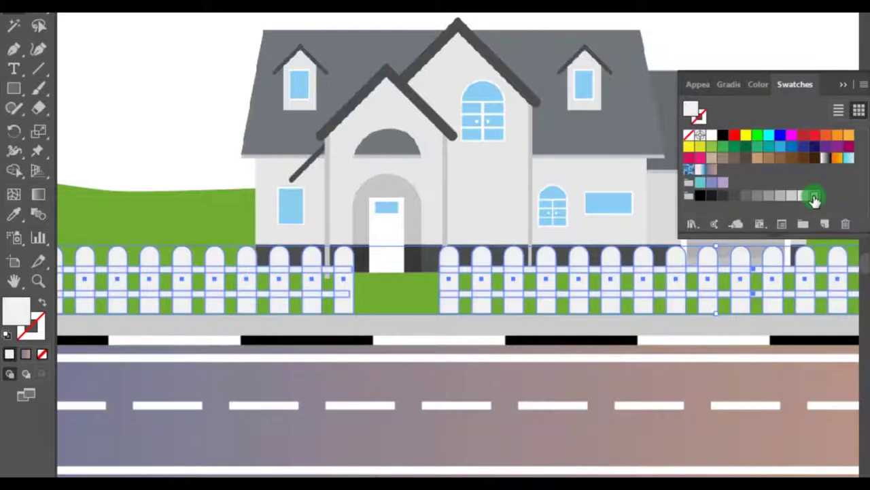
pyautogui.click(844, 86)
pyautogui.click(803, 45)
pyautogui.click(488, 372)
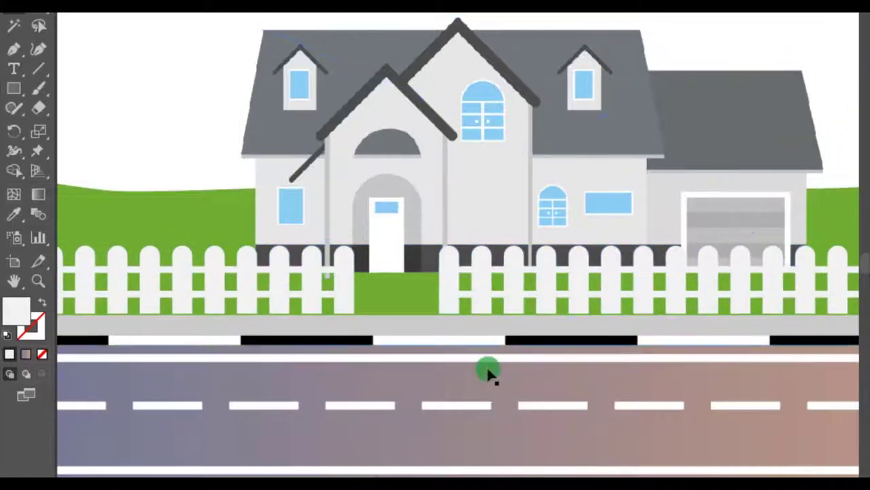
# Draw a trapezoid walkway widening from the front door to the sidewalk with the Pen tool and fill it with a brown swatch.
pyautogui.scroll(3, 352, 320)
pyautogui.click(414, 294)
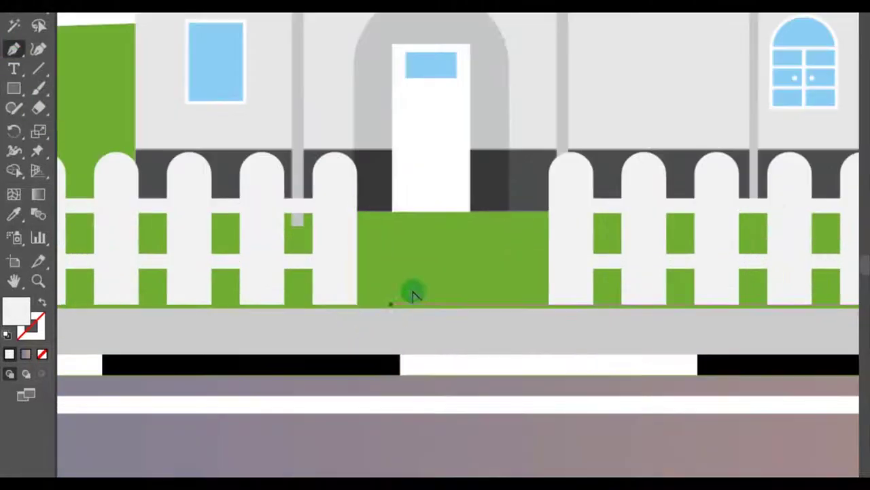
pyautogui.click(356, 313)
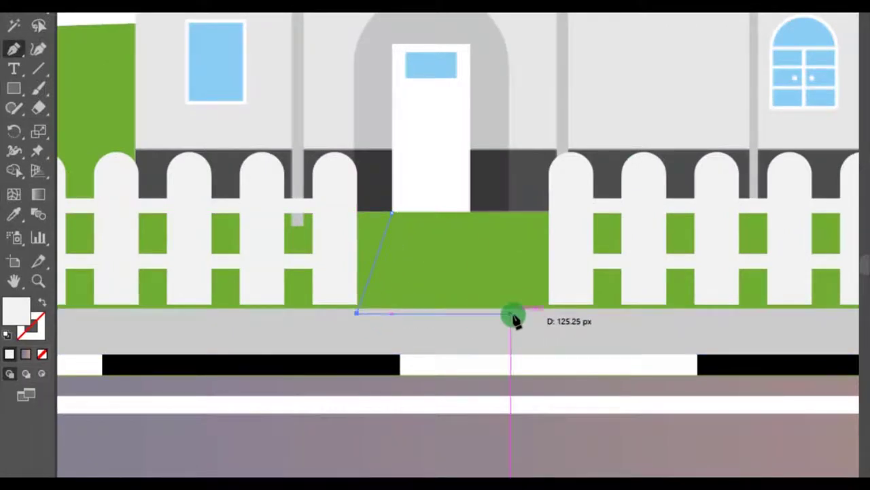
pyautogui.click(511, 313)
pyautogui.click(470, 213)
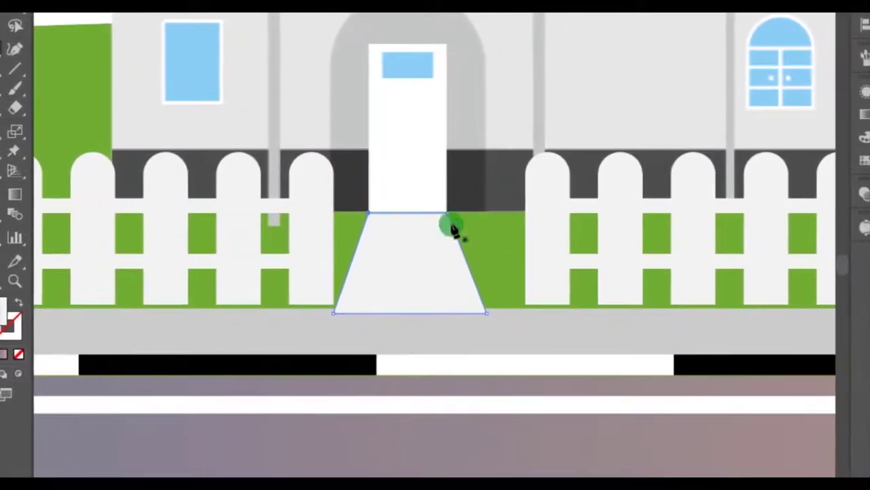
pyautogui.click(865, 160)
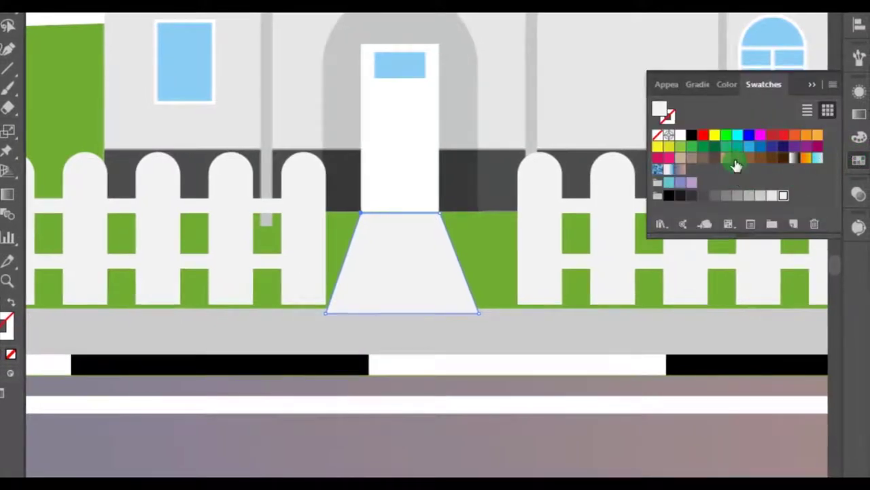
pyautogui.click(736, 165)
pyautogui.click(812, 85)
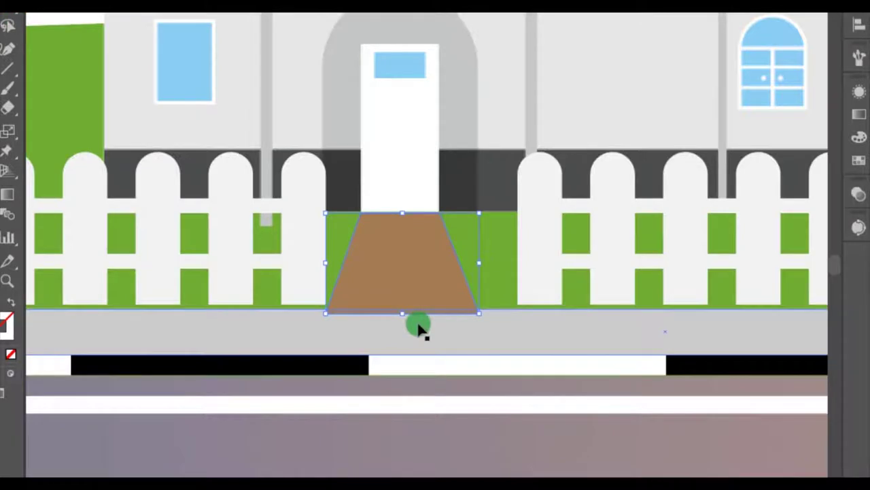
# Bring all the tree images from the Trees folder inside Files into the BackGround document.
pyautogui.scroll(-4, 418, 326)
pyautogui.click(714, 191)
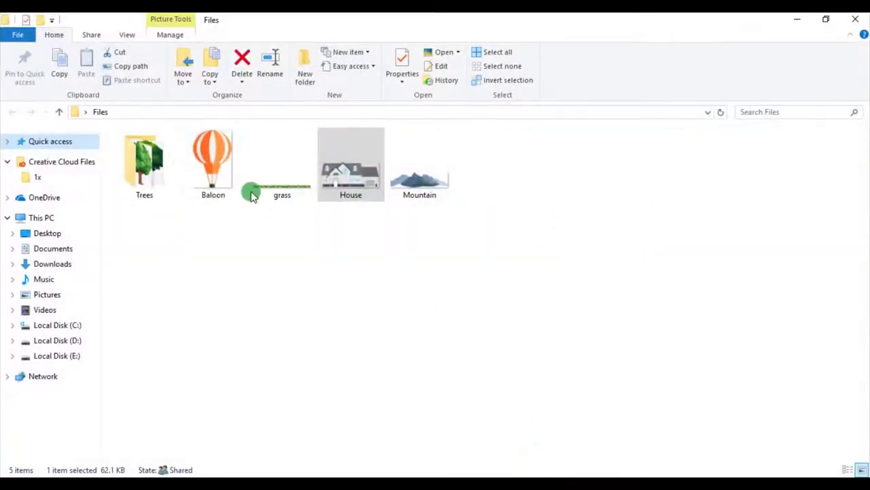
pyautogui.click(146, 167)
pyautogui.doubleClick(146, 166)
pyautogui.moveTo(182, 211); pyautogui.dragTo(365, 164)
pyautogui.moveTo(364, 163); pyautogui.dragTo(591, 147)
pyautogui.moveTo(619, 192); pyautogui.dragTo(522, 211)
pyautogui.scroll(2, 518, 194)
# Spread the placed tree images apart around the upper part of the artboard.
pyautogui.click(544, 238)
pyautogui.moveTo(481, 153); pyautogui.dragTo(622, 243)
pyautogui.moveTo(472, 136); pyautogui.dragTo(456, 271)
pyautogui.moveTo(420, 122); pyautogui.dragTo(348, 122)
pyautogui.moveTo(459, 126); pyautogui.dragTo(505, 96)
# Move the wide bushy tree beside the garage and scale it to about 448 × 369 px.
pyautogui.moveTo(455, 338); pyautogui.dragTo(520, 228)
pyautogui.moveTo(515, 162); pyautogui.dragTo(365, 295)
pyautogui.moveTo(365, 295); pyautogui.dragTo(382, 301)
pyautogui.moveTo(451, 236); pyautogui.dragTo(506, 188)
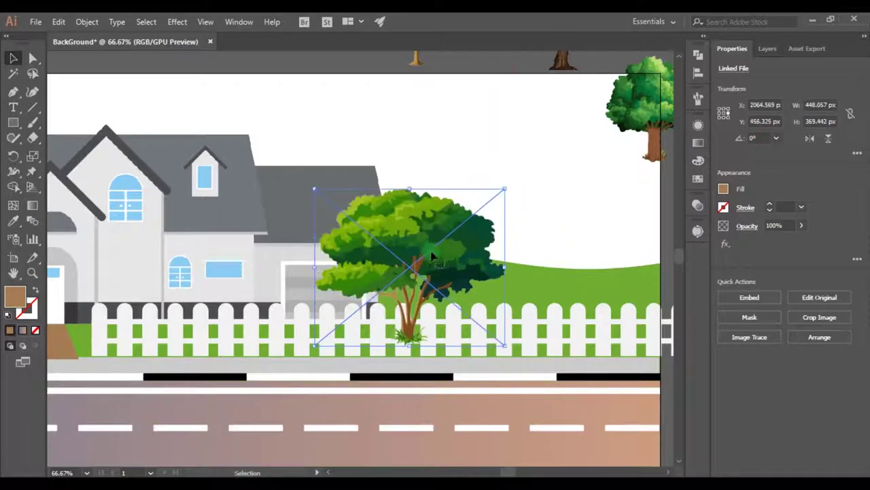
pyautogui.moveTo(431, 254); pyautogui.dragTo(420, 259)
# Arrange the white fence in front of the bushy tree beside the garage.
pyautogui.rightClick(524, 320)
pyautogui.moveTo(618, 252)
pyautogui.click(707, 256)
pyautogui.click(520, 202)
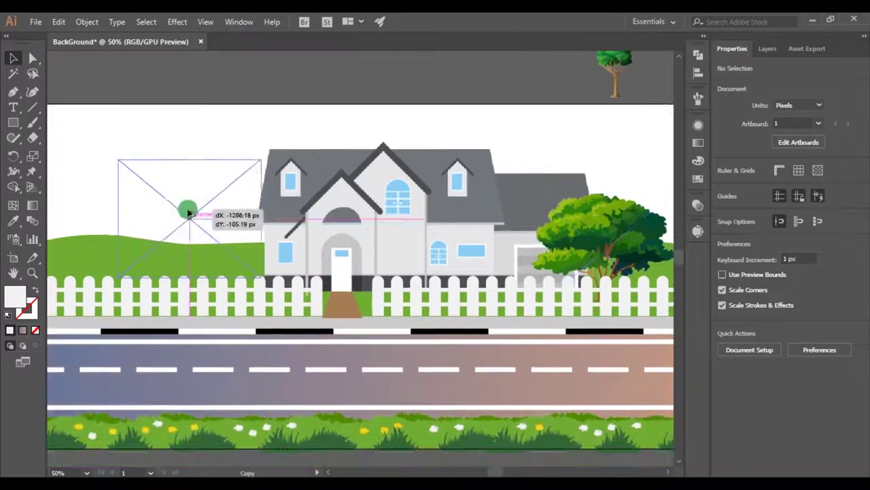
# Place two bushy tree copies on the hills left of the house, scaled to about 265 × 219 px and 353 × 291 px.
pyautogui.moveTo(187, 208); pyautogui.dragTo(242, 178)
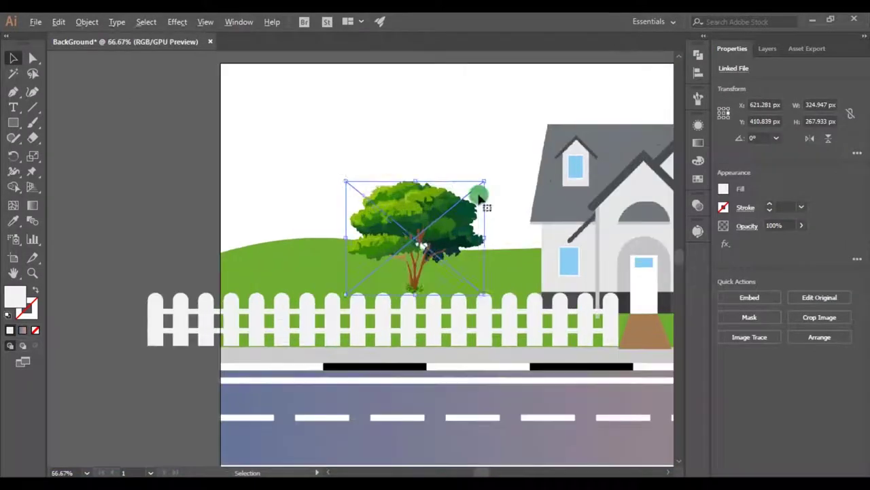
pyautogui.moveTo(480, 197); pyautogui.dragTo(462, 202)
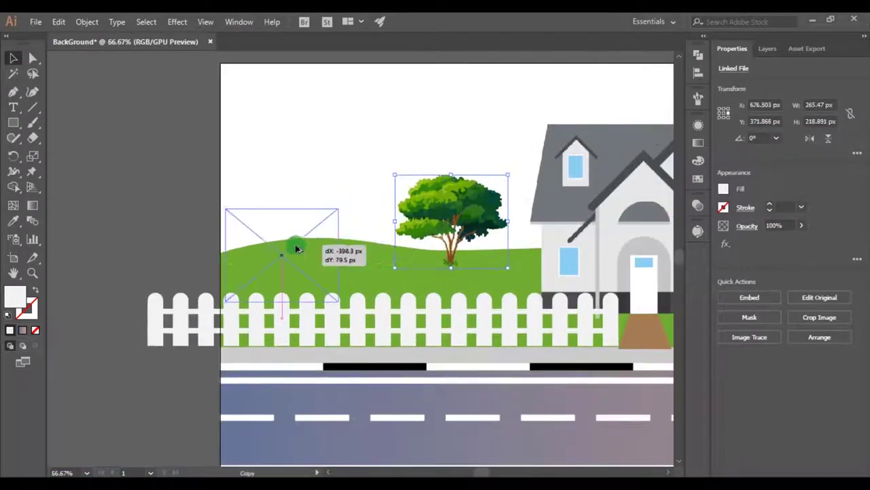
pyautogui.moveTo(291, 247); pyautogui.dragTo(370, 292)
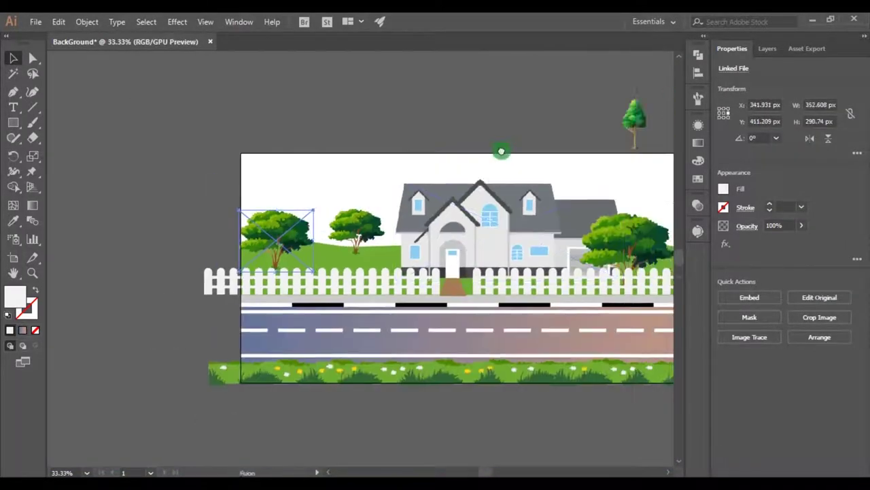
# Scale the house down to about 860 × 386 px and align its front door with the brown walkway.
pyautogui.moveTo(500, 150); pyautogui.dragTo(430, 152)
pyautogui.click(401, 220)
pyautogui.scroll(2, 402, 220)
pyautogui.moveTo(608, 148); pyautogui.dragTo(574, 163)
pyautogui.moveTo(421, 248); pyautogui.dragTo(406, 263)
pyautogui.moveTo(387, 260); pyautogui.dragTo(380, 260)
pyautogui.scroll(3, 300, 329)
pyautogui.moveTo(219, 332); pyautogui.dragTo(230, 332)
pyautogui.scroll(-3, 240, 325)
pyautogui.moveTo(522, 174); pyautogui.dragTo(501, 183)
pyautogui.moveTo(265, 277); pyautogui.dragTo(270, 277)
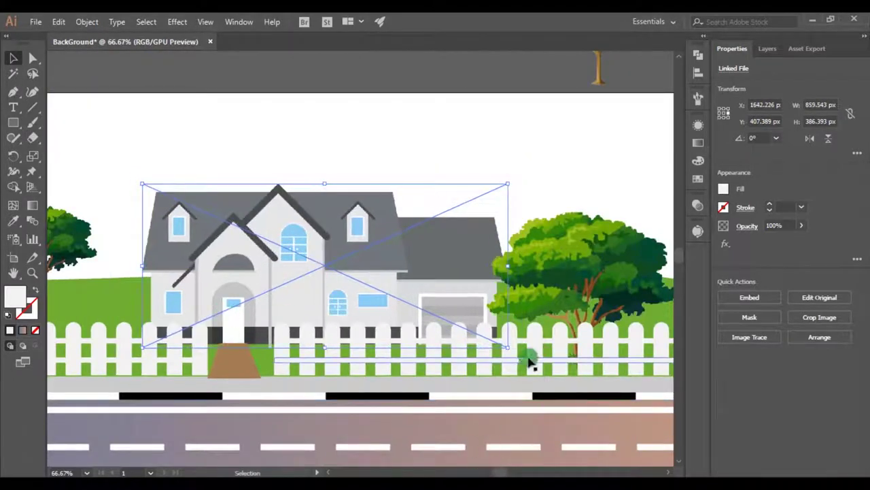
# Copy the small bushy tree from the hills left of the house to the lawn beyond the garage.
pyautogui.click(557, 170)
pyautogui.scroll(-2, 558, 170)
pyautogui.moveTo(558, 169); pyautogui.dragTo(490, 173)
pyautogui.moveTo(229, 234); pyautogui.dragTo(591, 236)
pyautogui.click(571, 196)
# Bring the pine tree down from above the artboard and place small copies behind the fence among the bushy trees.
pyautogui.moveTo(491, 133); pyautogui.dragTo(378, 235)
pyautogui.scroll(3, 244, 254)
pyautogui.moveTo(416, 196); pyautogui.dragTo(247, 204)
pyautogui.moveTo(263, 202); pyautogui.dragTo(229, 212)
pyautogui.scroll(-2, 230, 212)
pyautogui.moveTo(482, 263); pyautogui.dragTo(336, 289)
pyautogui.moveTo(652, 127); pyautogui.dragTo(538, 152)
pyautogui.moveTo(383, 199); pyautogui.dragTo(324, 223)
# Place scaled-down round-crowned trees on both sides of the house in front of the small bushy trees, and adjust their spacing.
pyautogui.moveTo(484, 88); pyautogui.dragTo(346, 268)
pyautogui.scroll(3, 538, 271)
pyautogui.moveTo(393, 166); pyautogui.dragTo(325, 250)
pyautogui.moveTo(324, 290); pyautogui.dragTo(369, 192)
pyautogui.moveTo(290, 264); pyautogui.dragTo(570, 266)
pyautogui.hotkey('ctrl', ']')
pyautogui.click(537, 116)
pyautogui.moveTo(442, 182); pyautogui.dragTo(402, 184)
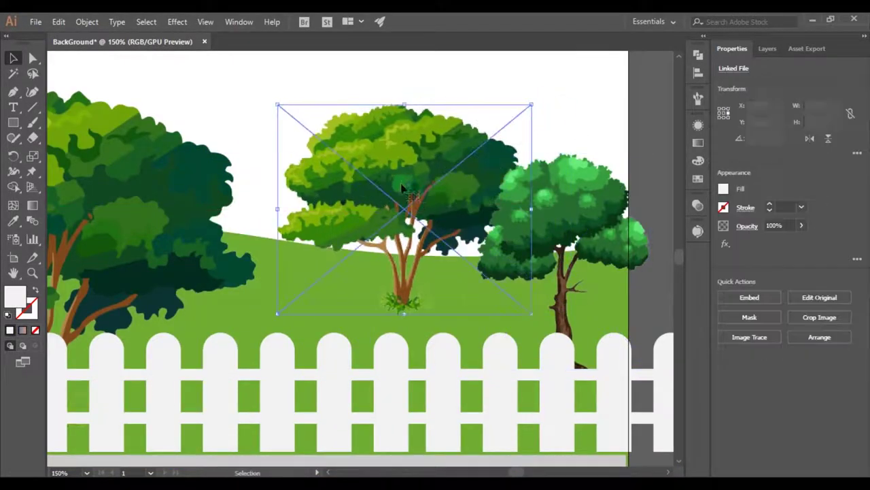
# Draw a rectangle across the artboard's full width over the trees and fill it with the blue New Gradient Swatch 3.
pyautogui.scroll(-4, 403, 185)
pyautogui.click(13, 142)
pyautogui.click(13, 125)
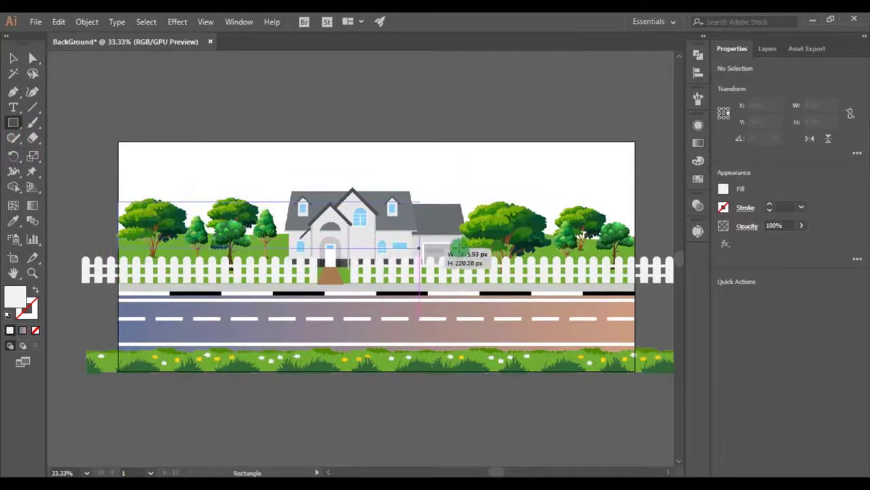
pyautogui.moveTo(638, 253); pyautogui.dragTo(635, 253)
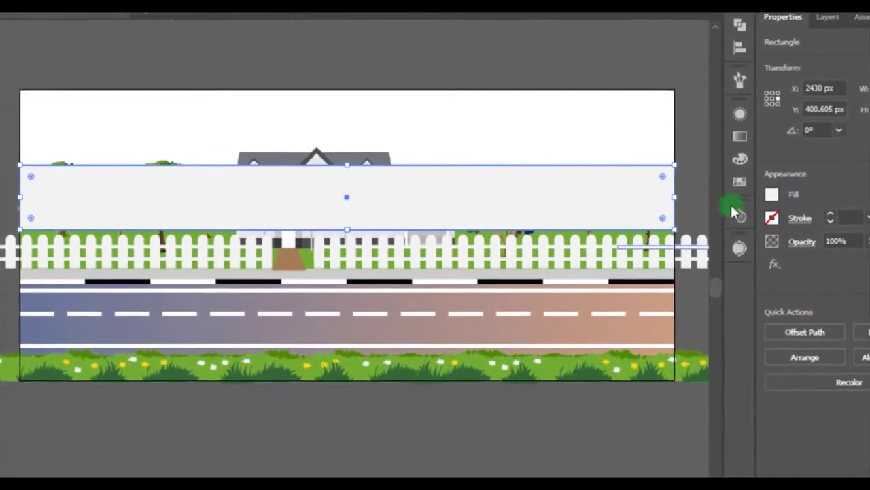
pyautogui.click(731, 138)
pyautogui.click(553, 184)
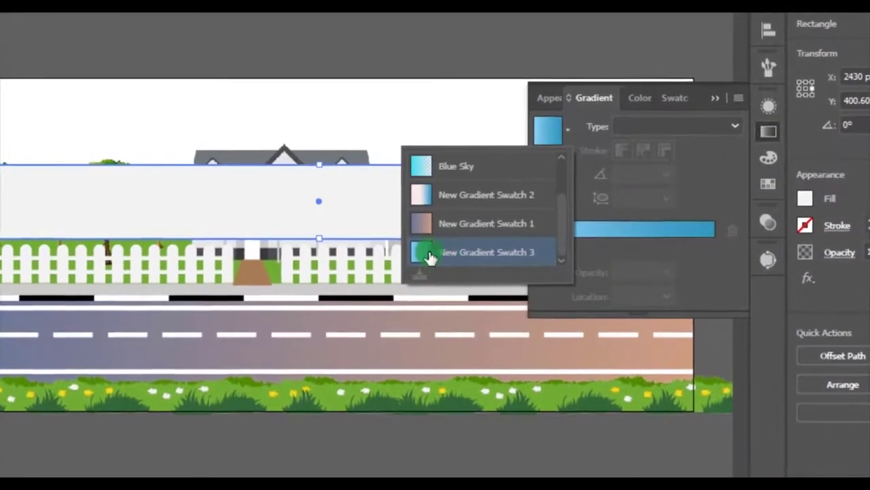
pyautogui.click(432, 250)
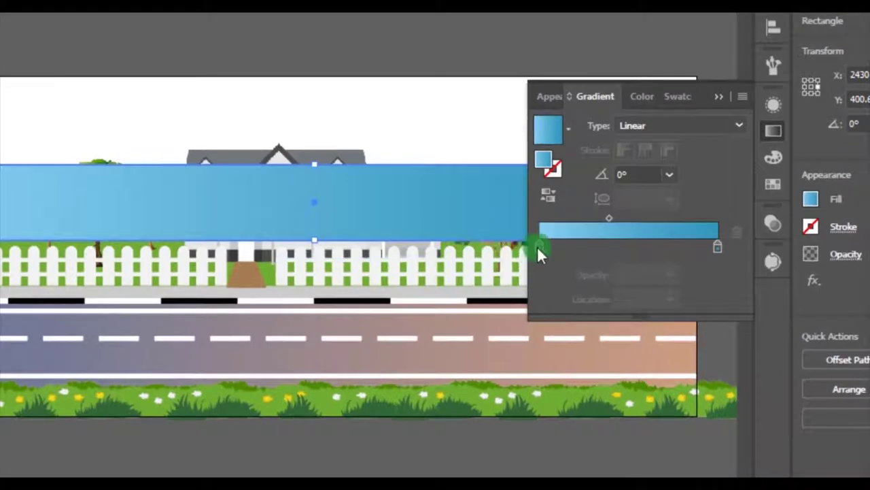
# Check the color values of the first and last stops of the rectangle's blue gradient.
pyautogui.doubleClick(538, 248)
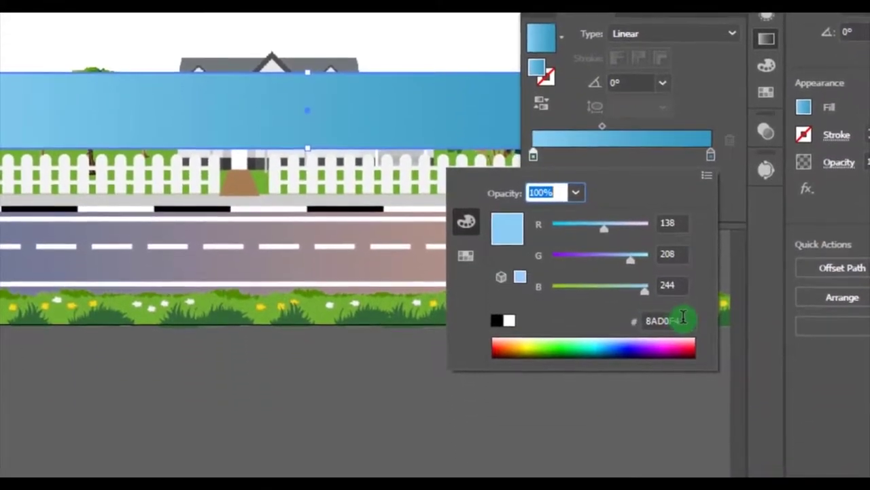
pyautogui.click(683, 317)
pyautogui.click(714, 158)
pyautogui.doubleClick(714, 158)
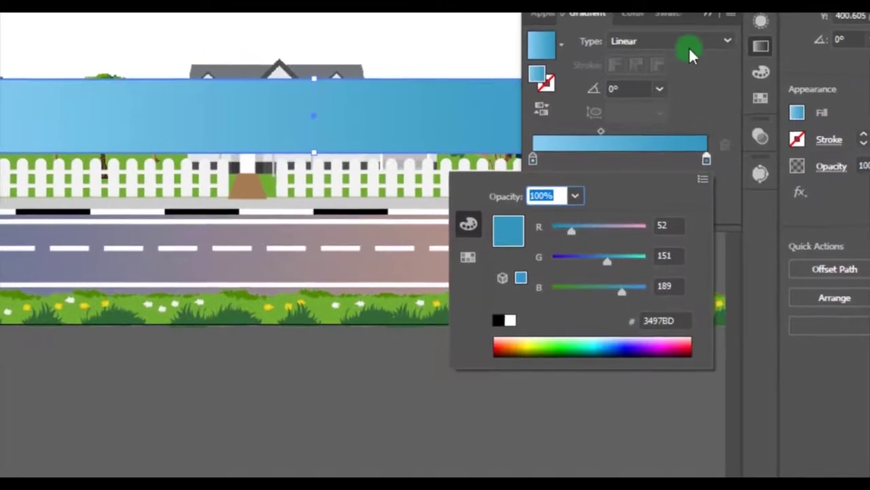
# Send the blue gradient rectangle behind all other artwork.
pyautogui.click(695, 26)
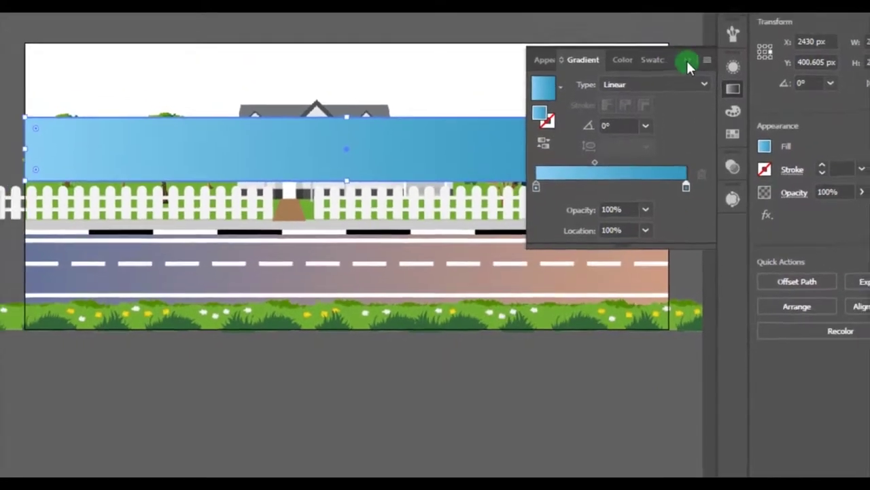
pyautogui.click(688, 63)
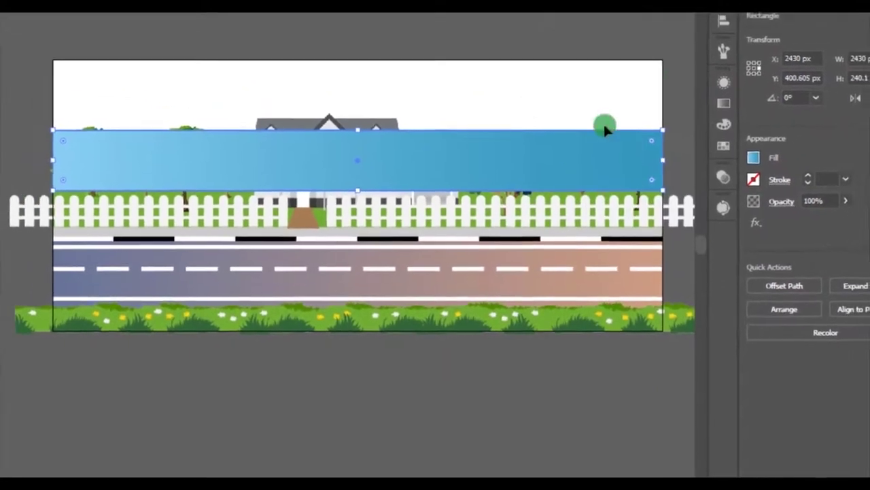
pyautogui.hotkey('ctrl', 'shift', '[')
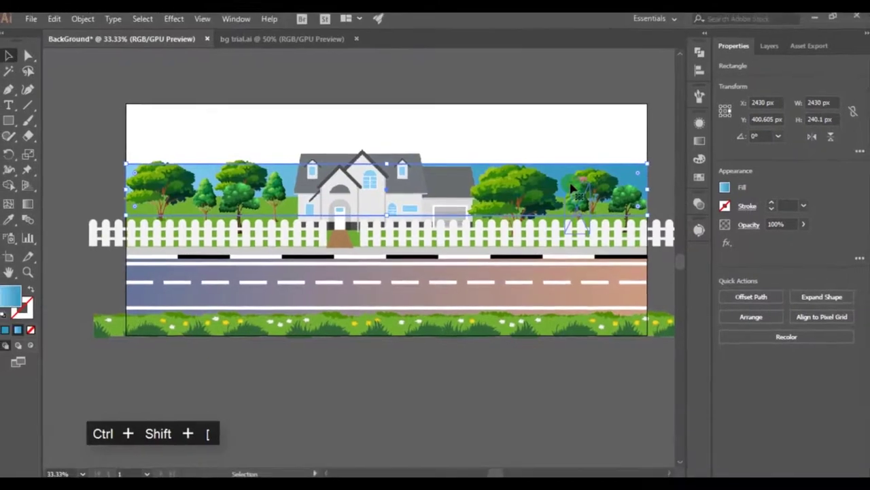
# Move the blue rectangle down behind the trees and house to a Y position of about 440 px.
pyautogui.scroll(3, 254, 157)
pyautogui.moveTo(575, 203); pyautogui.dragTo(401, 214)
pyautogui.moveTo(464, 170); pyautogui.dragTo(458, 222)
pyautogui.scroll(-3, 456, 219)
pyautogui.click(568, 168)
pyautogui.moveTo(602, 170); pyautogui.dragTo(578, 170)
pyautogui.scroll(3, 391, 210)
# Redirect the blue rectangle's gradient to run vertically, lighter at its upper edge and darker toward the grass.
pyautogui.click(210, 250)
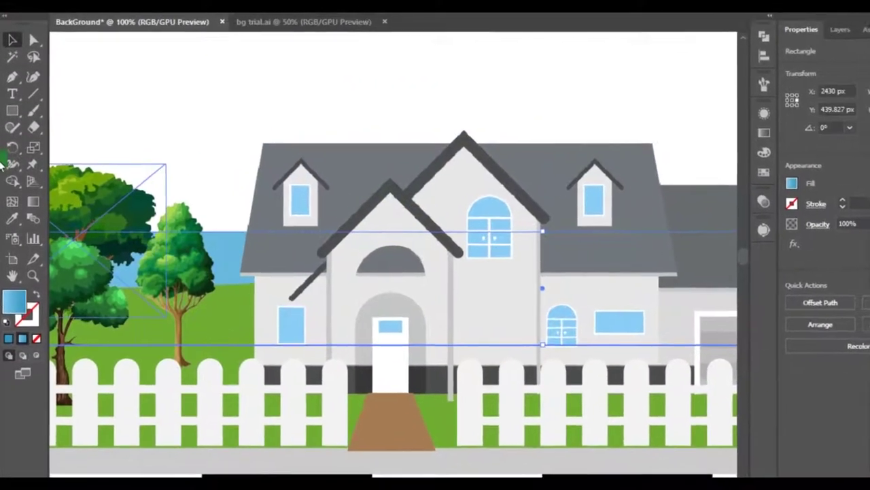
pyautogui.click(32, 205)
pyautogui.click(32, 195)
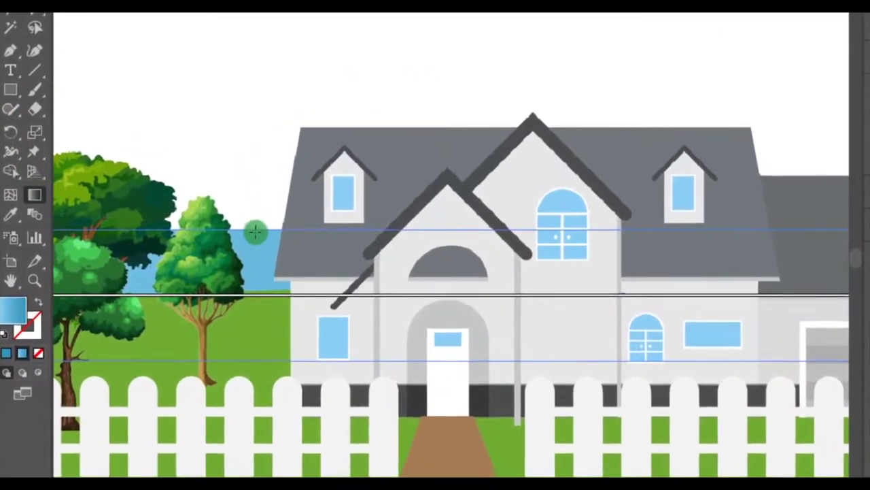
pyautogui.moveTo(255, 230); pyautogui.dragTo(250, 274)
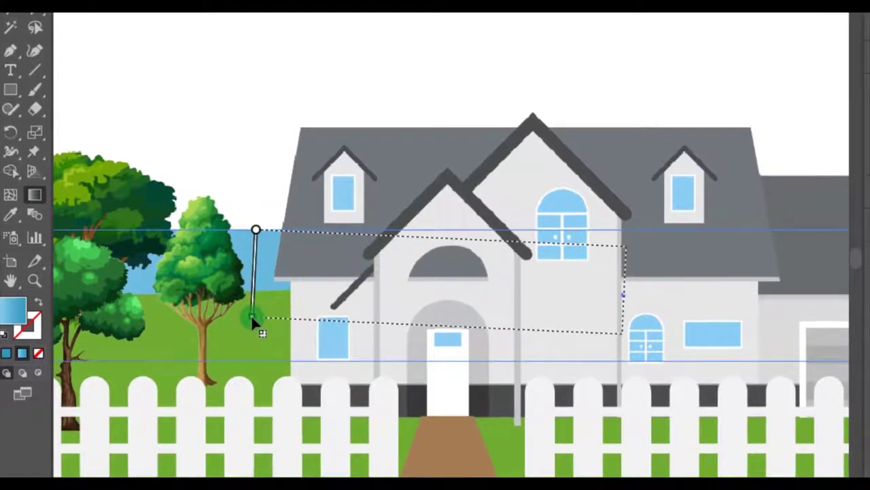
pyautogui.moveTo(255, 317); pyautogui.dragTo(256, 317)
pyautogui.press('v')
pyautogui.click(191, 52)
pyautogui.scroll(-3, 295, 102)
# Place the Mountain image from the Files folder over the left part of the scene and send it behind all artwork.
pyautogui.moveTo(469, 68)
pyautogui.mouseDown()
pyautogui.moveTo(531, 117)
pyautogui.moveTo(546, 149)
pyautogui.mouseUp()
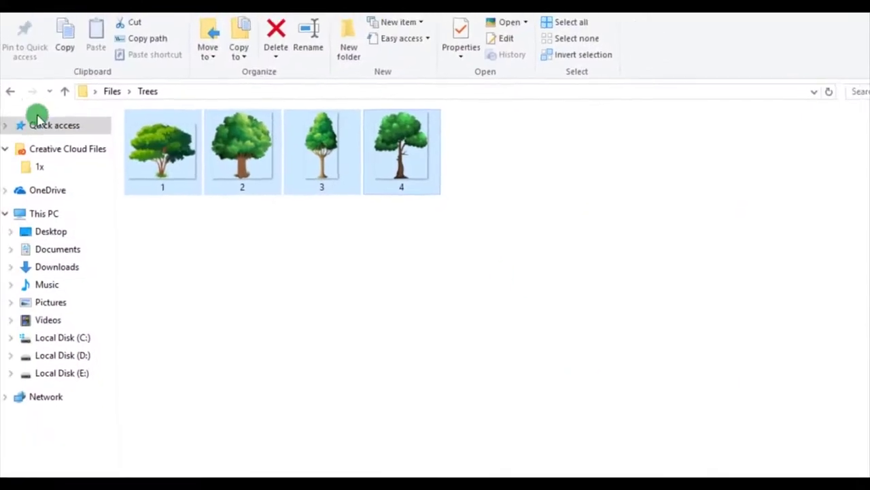
pyautogui.click(12, 101)
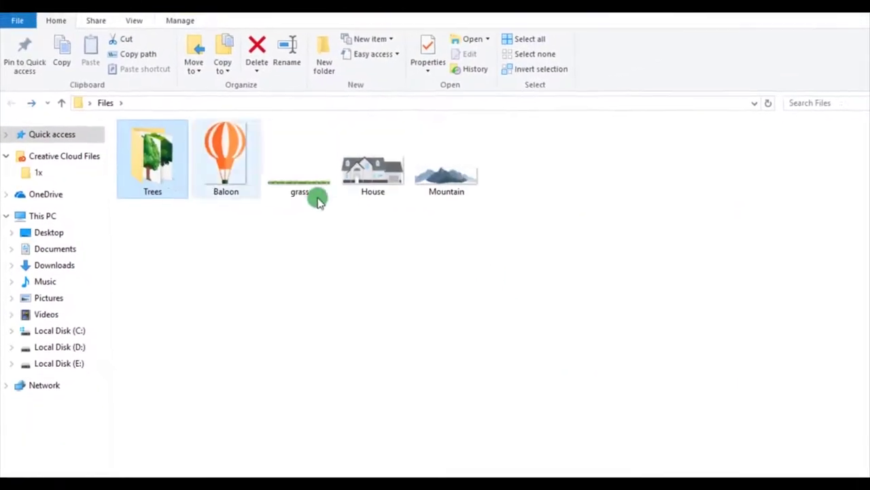
pyautogui.moveTo(462, 163); pyautogui.dragTo(510, 399)
pyautogui.moveTo(463, 384); pyautogui.dragTo(256, 198)
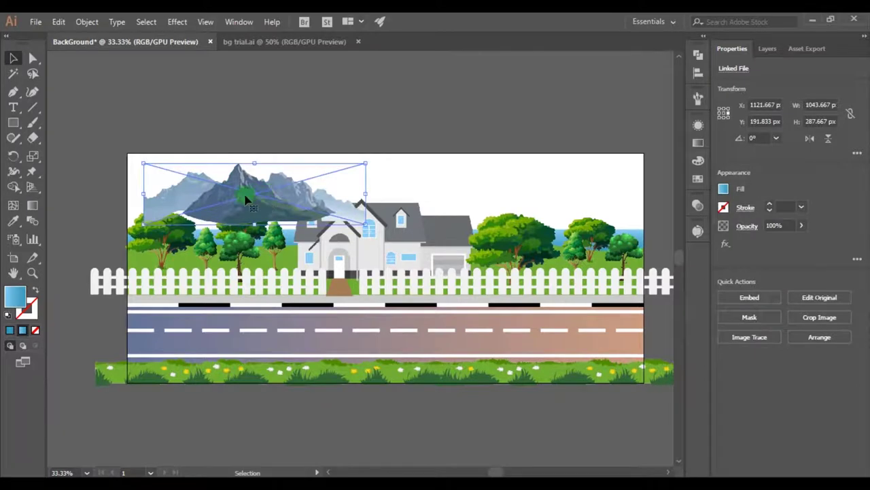
pyautogui.scroll(1, 246, 198)
pyautogui.hotkey('ctrl', 'shift', '[')
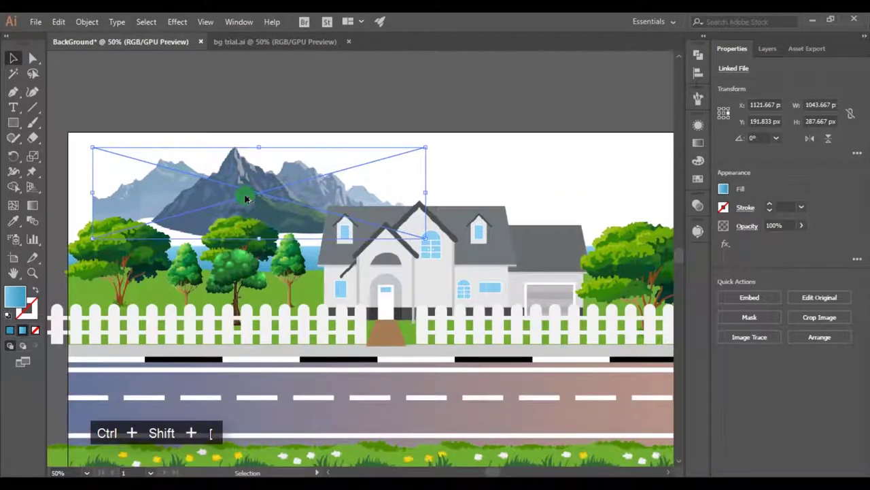
# Lower the mountain image behind the trees left of the house and scale it to about 1001 px wide.
pyautogui.click(293, 115)
pyautogui.moveTo(263, 124); pyautogui.dragTo(302, 105)
pyautogui.moveTo(275, 184); pyautogui.dragTo(245, 230)
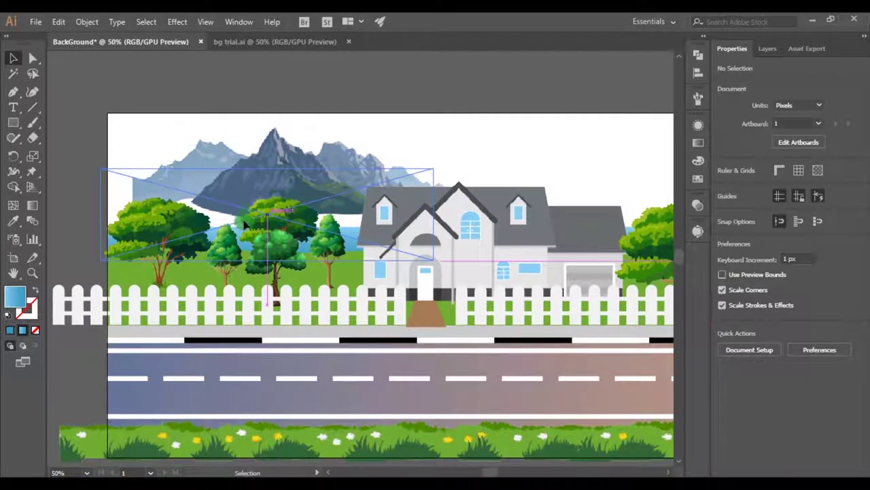
pyautogui.moveTo(277, 185); pyautogui.dragTo(302, 212)
pyautogui.scroll(2, 185, 189)
pyautogui.scroll(-2, 303, 212)
pyautogui.moveTo(509, 180); pyautogui.dragTo(493, 181)
pyautogui.moveTo(313, 199); pyautogui.dragTo(305, 199)
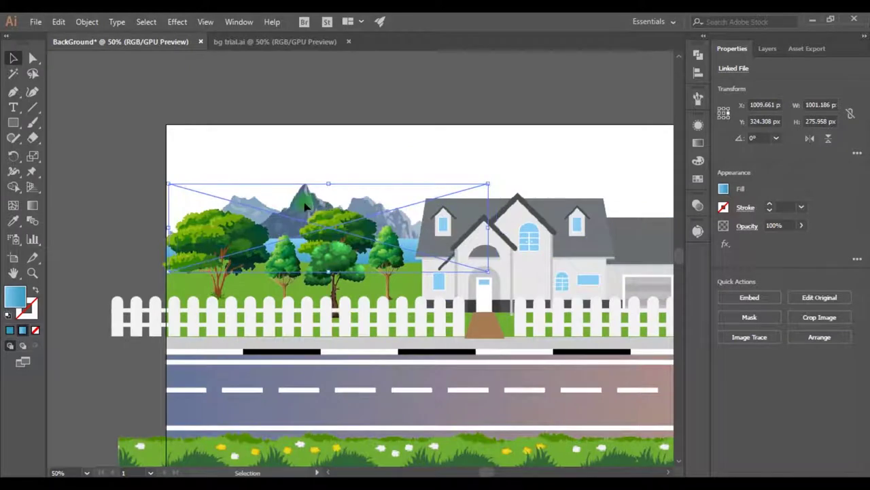
pyautogui.scroll(-2, 373, 202)
pyautogui.scroll(2, 412, 177)
pyautogui.click(365, 190)
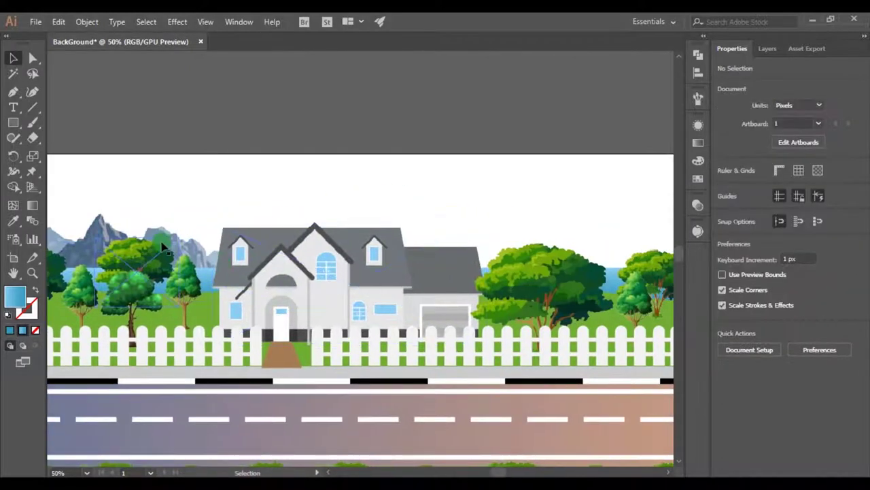
# Duplicate the mountain image horizontally to sit behind the trees on the right of the house.
pyautogui.click(158, 231)
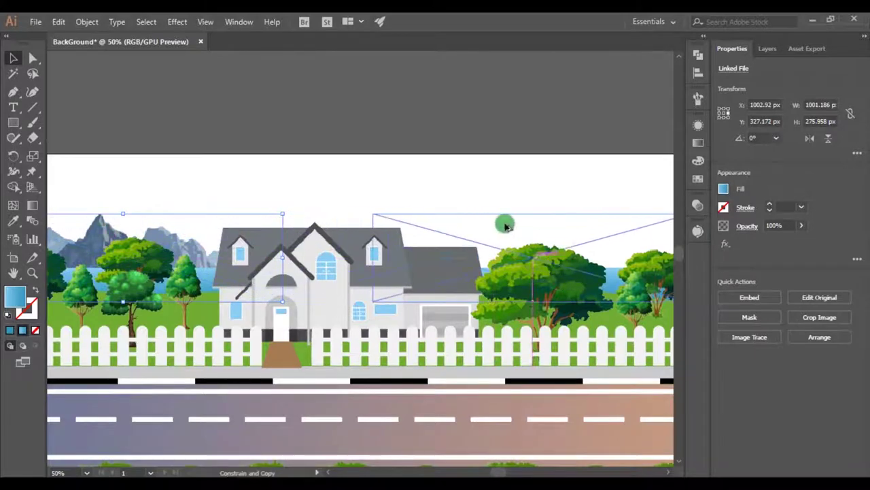
pyautogui.moveTo(563, 225); pyautogui.dragTo(417, 217)
pyautogui.click(575, 181)
pyautogui.scroll(1, 460, 263)
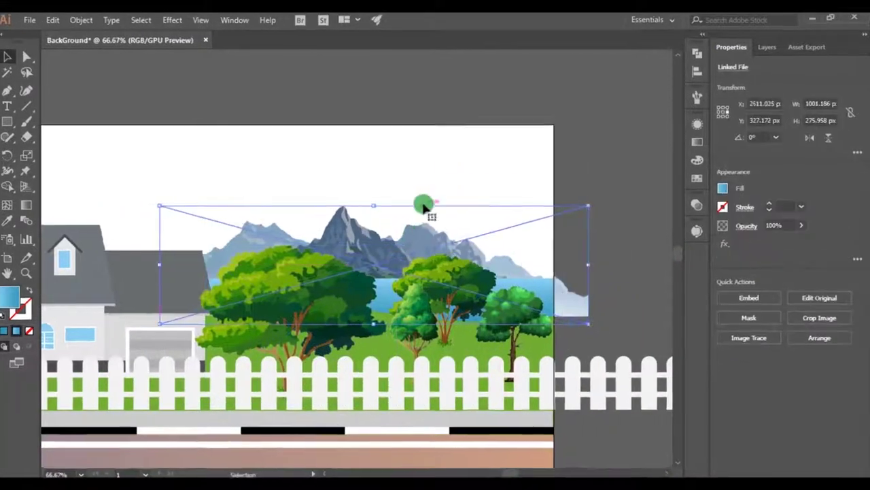
pyautogui.click(428, 202)
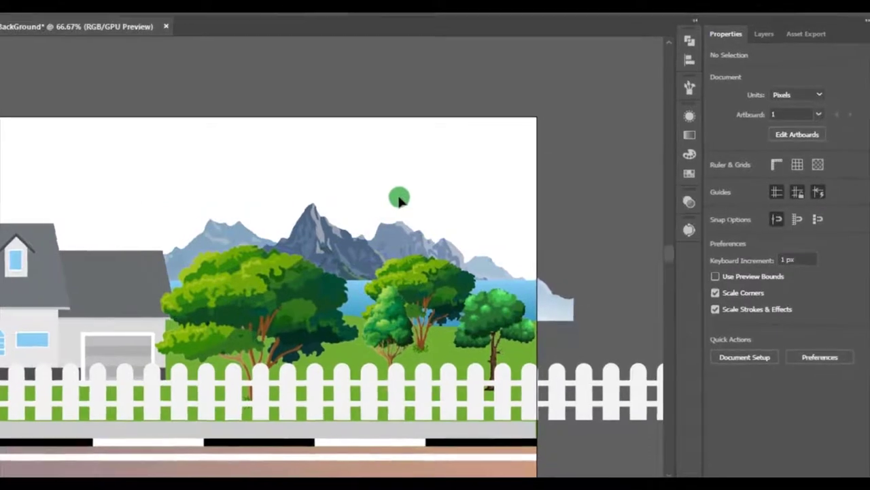
# Crop the right mountain image at the artboard's right edge, to about 923 px wide.
pyautogui.click(412, 238)
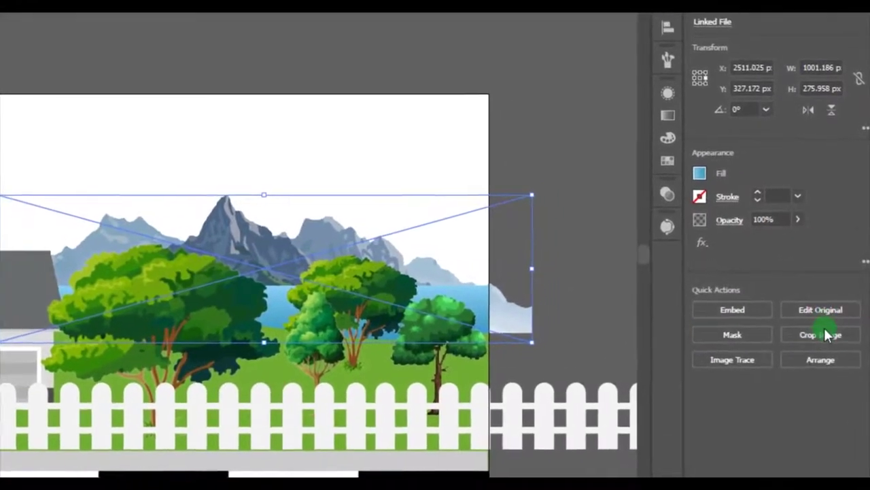
pyautogui.click(814, 323)
pyautogui.moveTo(527, 270); pyautogui.dragTo(488, 272)
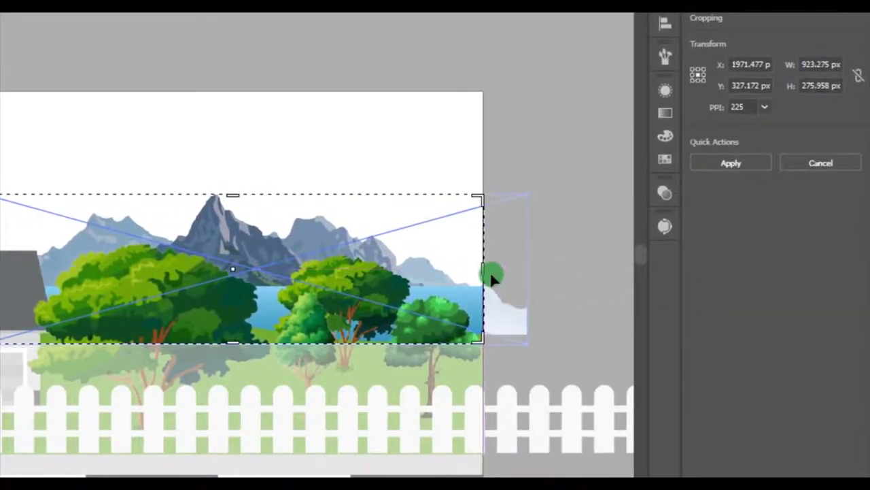
pyautogui.click(730, 163)
pyautogui.click(539, 184)
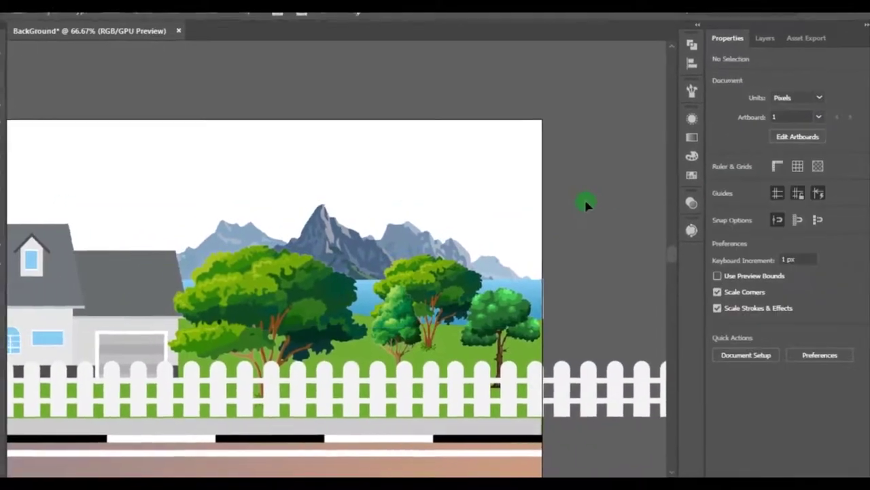
# Draw a rectangle about 2433 by 558 px across the artboard's full width, from its upper edge to the fence.
pyautogui.hotkey('ctrl', '-')
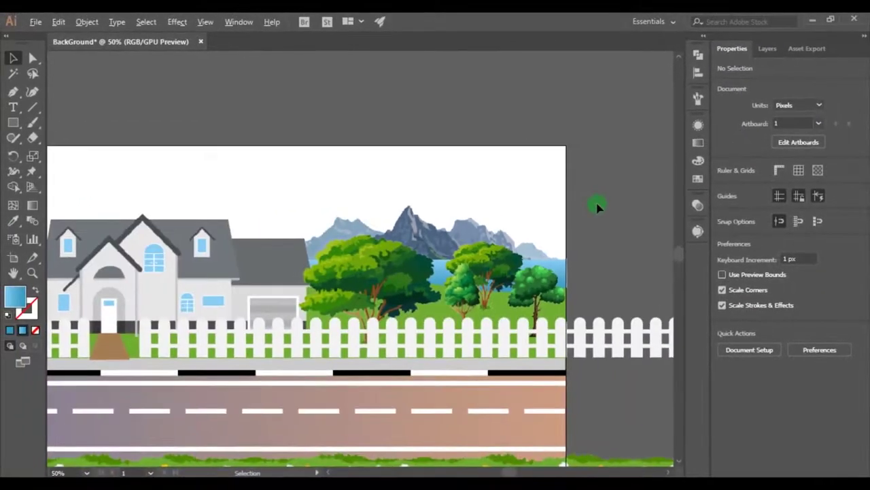
pyautogui.hotkey('ctrl', '-')
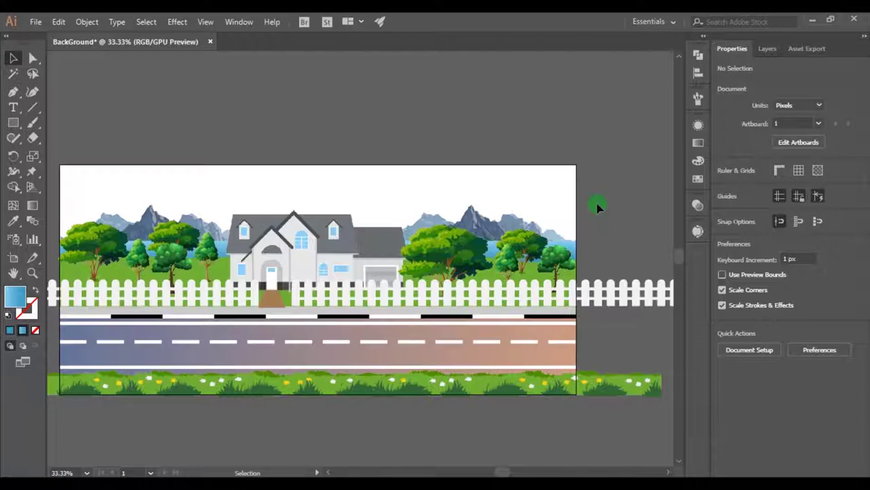
pyautogui.click(11, 124)
pyautogui.moveTo(60, 166); pyautogui.dragTo(577, 281)
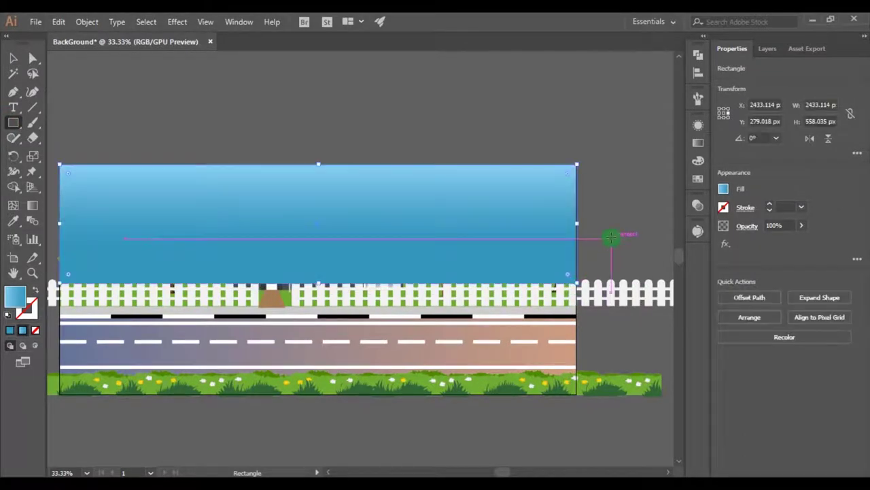
# Shorten the sky rectangle to about 465 px high from its lower edge and send it behind all artwork.
pyautogui.scroll(1, 319, 281)
pyautogui.moveTo(317, 282); pyautogui.dragTo(322, 249)
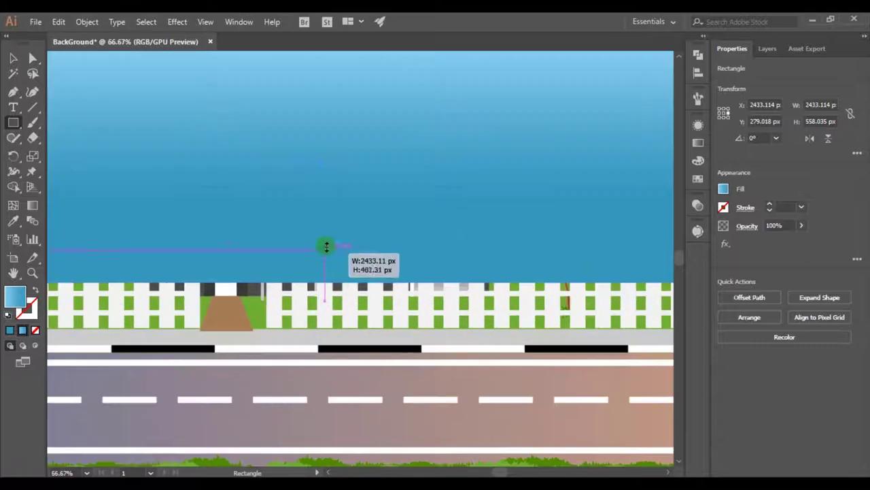
pyautogui.scroll(-2, 325, 241)
pyautogui.hotkey('ctrl', 'shift', '[')
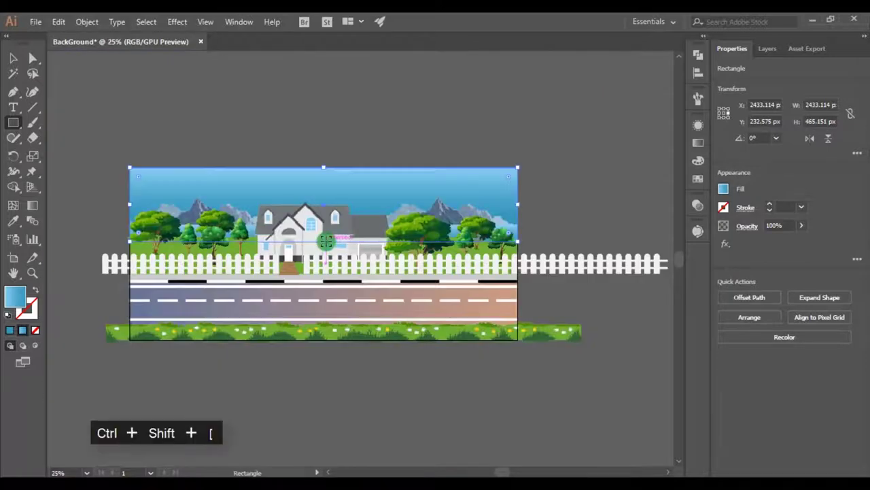
# Fill the sky rectangle with New Gradient Swatch 2 and run the gradient upward at 90°, with blue at the upper edge.
pyautogui.scroll(2, 326, 241)
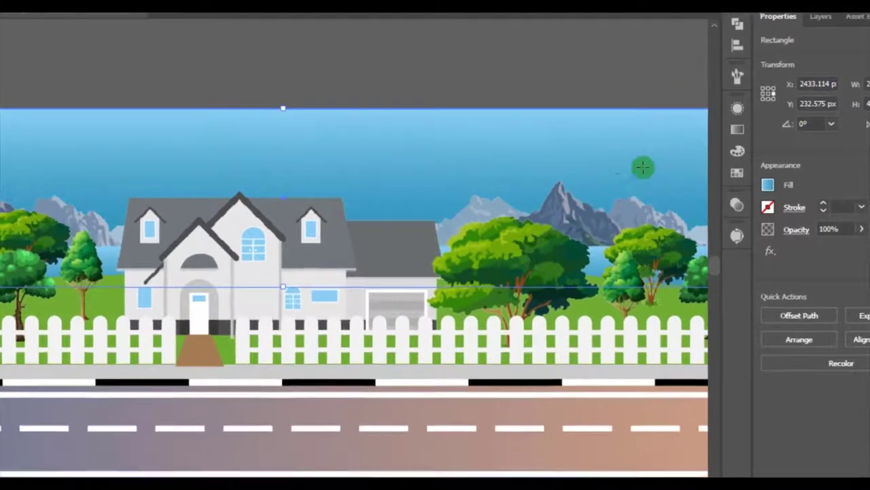
pyautogui.click(737, 129)
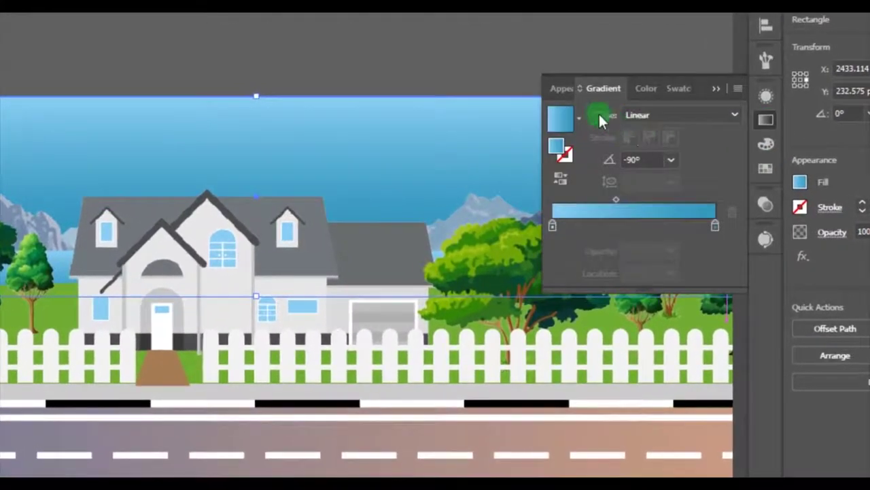
pyautogui.click(579, 111)
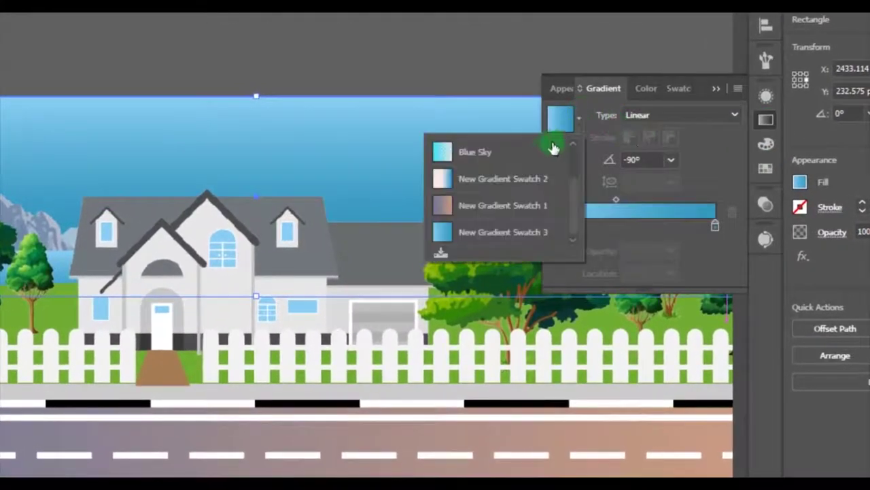
pyautogui.click(447, 178)
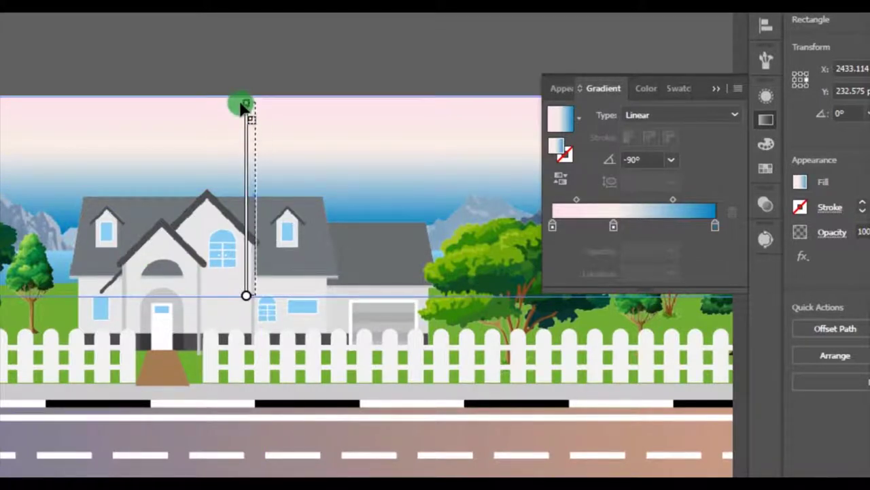
pyautogui.moveTo(243, 100); pyautogui.dragTo(246, 101)
pyautogui.scroll(-2, 235, 122)
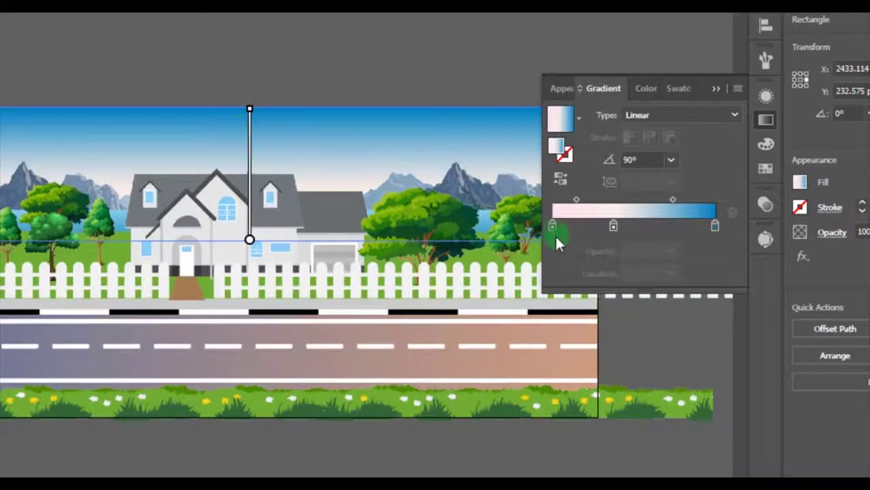
# Check the color values of all three stops in the sky gradient, and deselect the rectangle.
pyautogui.doubleClick(554, 226)
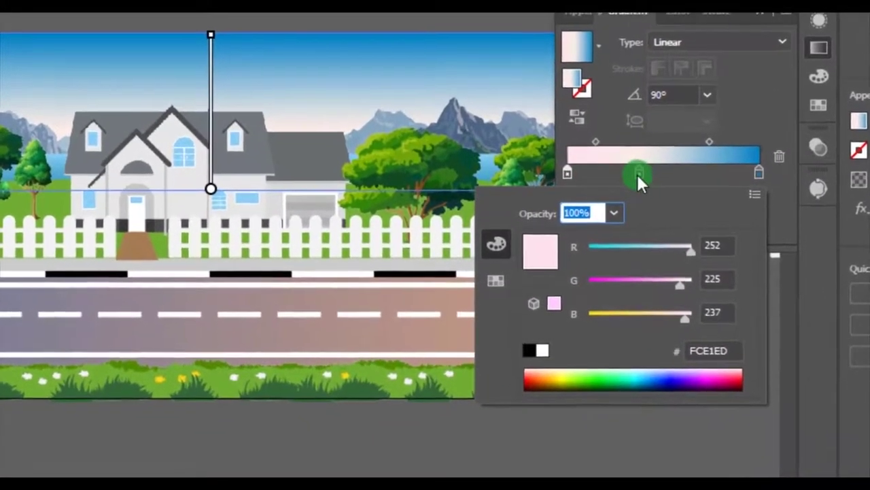
pyautogui.doubleClick(626, 197)
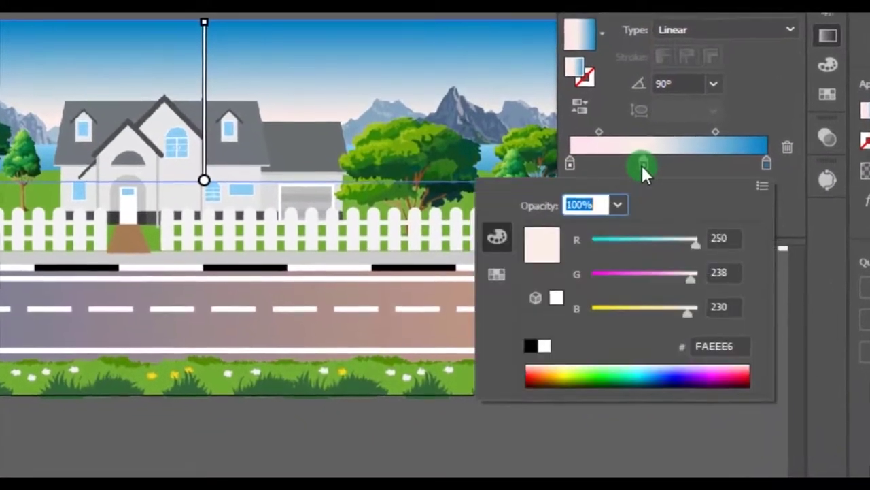
pyautogui.click(772, 161)
pyautogui.doubleClick(771, 161)
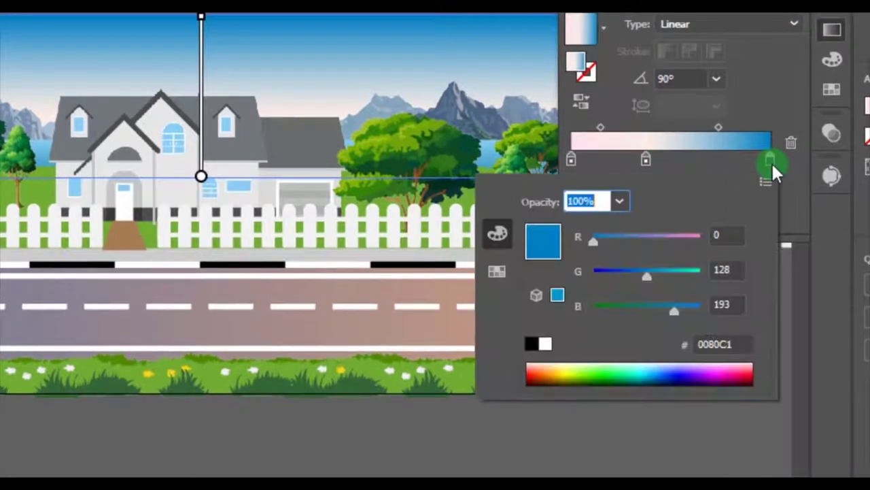
pyautogui.click(793, 24)
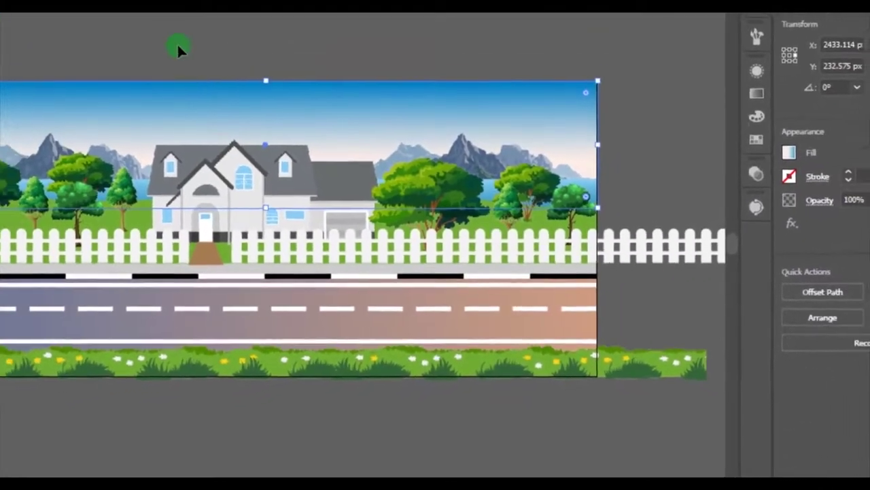
pyautogui.click(136, 17)
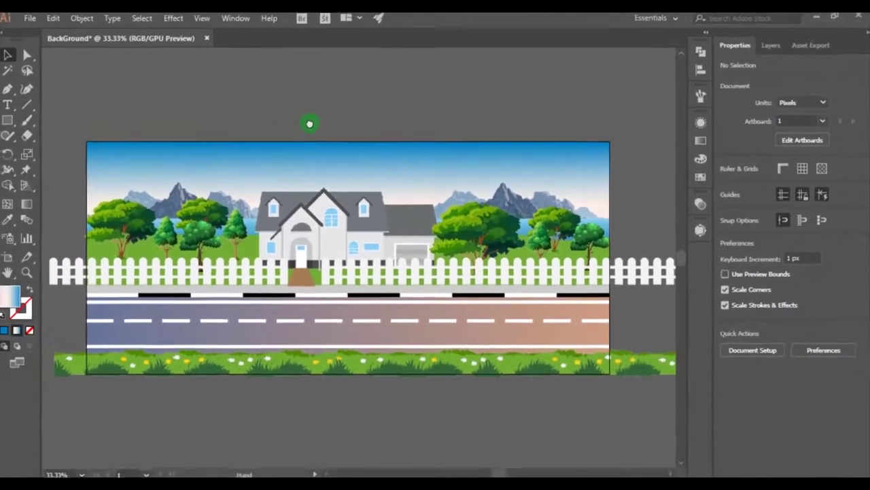
# Activate the Ellipse tool for drawing in the empty area above the artboard.
pyautogui.moveTo(310, 123); pyautogui.dragTo(303, 222)
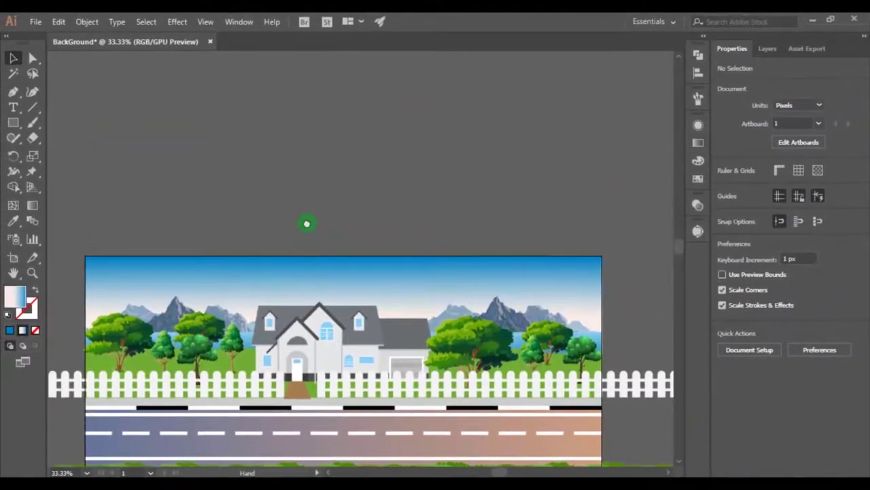
pyautogui.moveTo(13, 122); pyautogui.dragTo(61, 151)
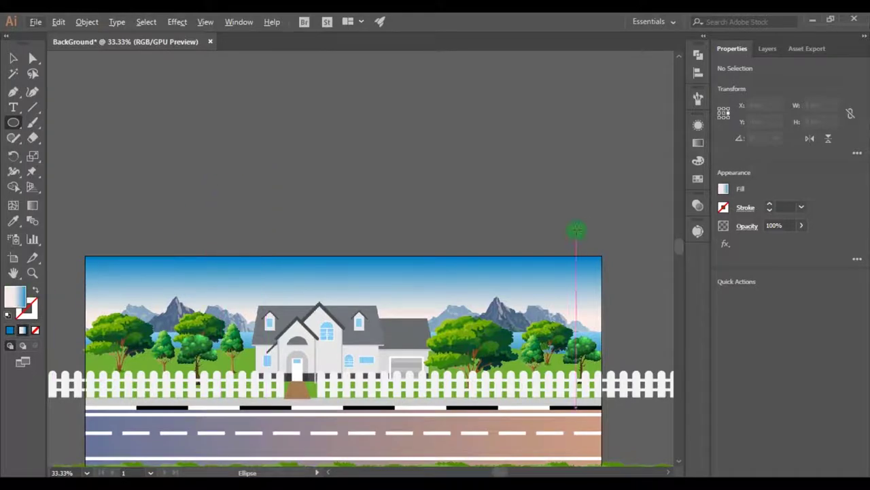
# Set the fill to white and draw a circle about 260 px wide in the empty area above the artboard.
pyautogui.click(702, 181)
pyautogui.click(559, 159)
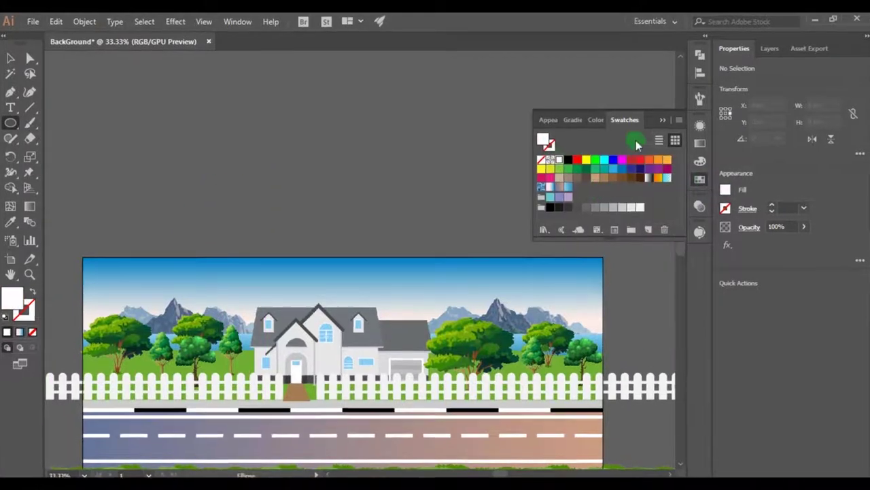
pyautogui.click(661, 119)
pyautogui.moveTo(380, 109); pyautogui.dragTo(407, 161)
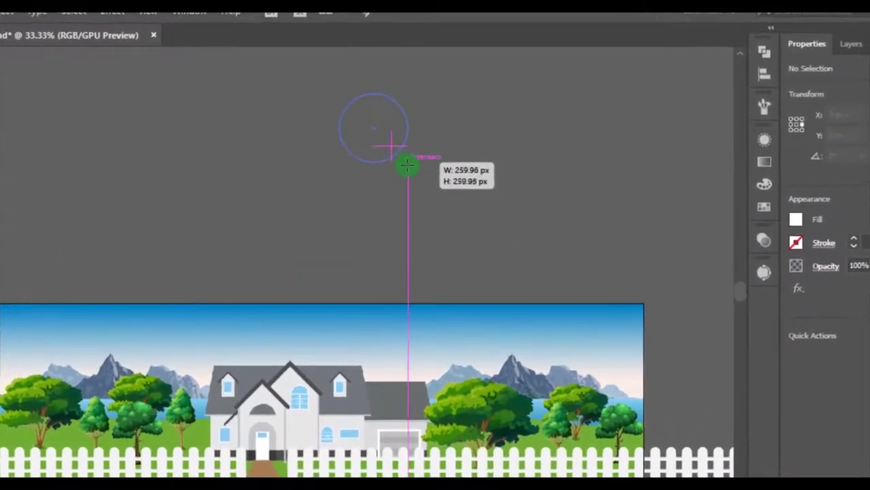
# Add a smaller overlapping copy of the white circle on each side of it to form a cloud outline.
pyautogui.moveTo(342, 116); pyautogui.dragTo(412, 117)
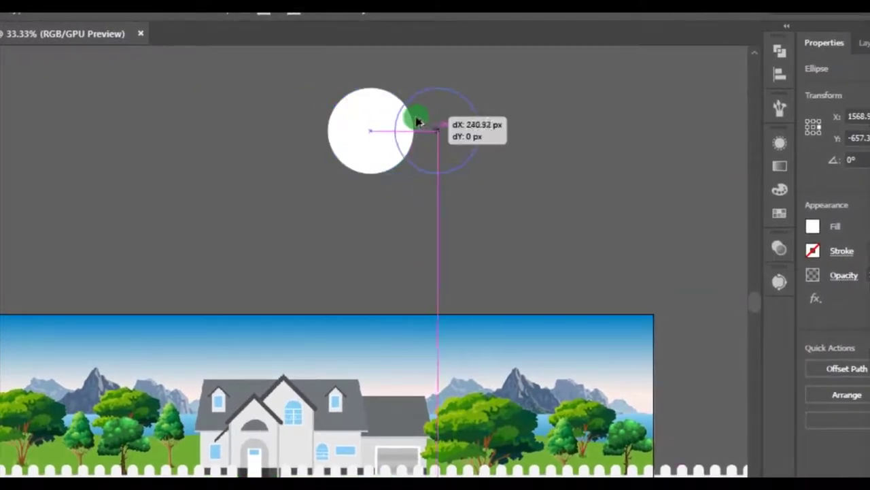
pyautogui.moveTo(485, 177); pyautogui.dragTo(469, 162)
pyautogui.moveTo(449, 132); pyautogui.dragTo(347, 107)
pyautogui.click(258, 114)
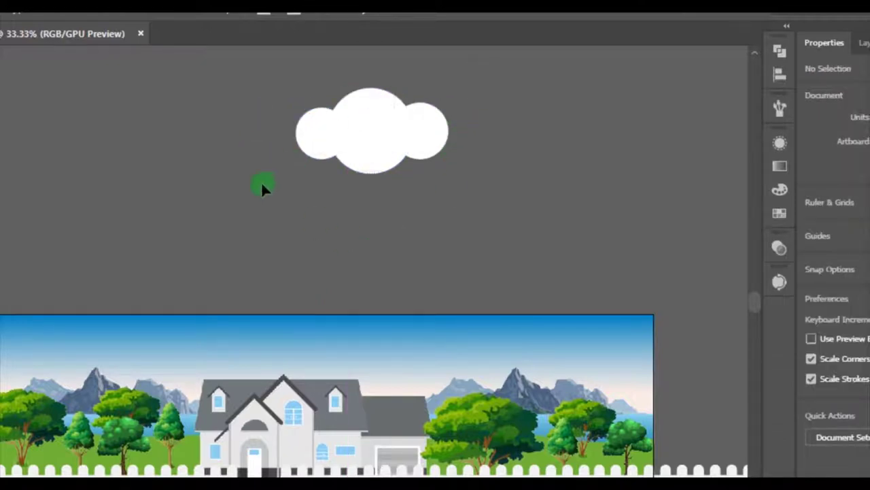
# Unite the three overlapping white circles into a single cloud shape.
pyautogui.moveTo(262, 183); pyautogui.dragTo(427, 127)
pyautogui.click(782, 50)
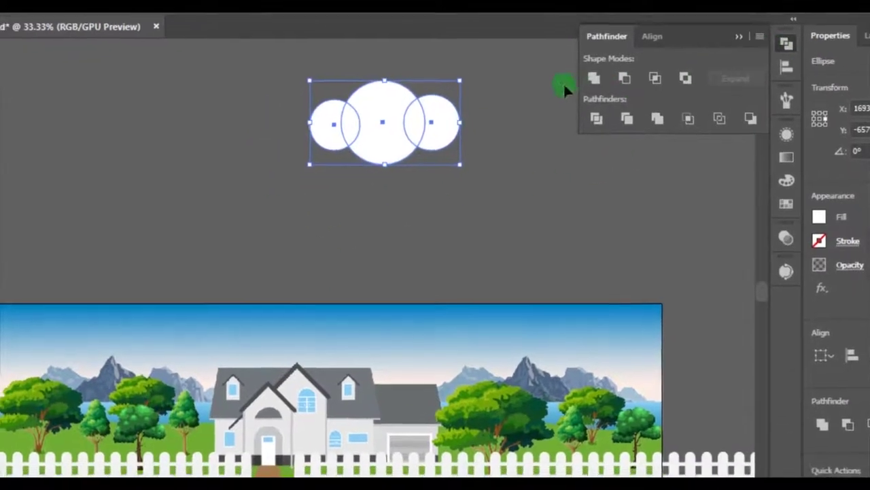
pyautogui.click(583, 89)
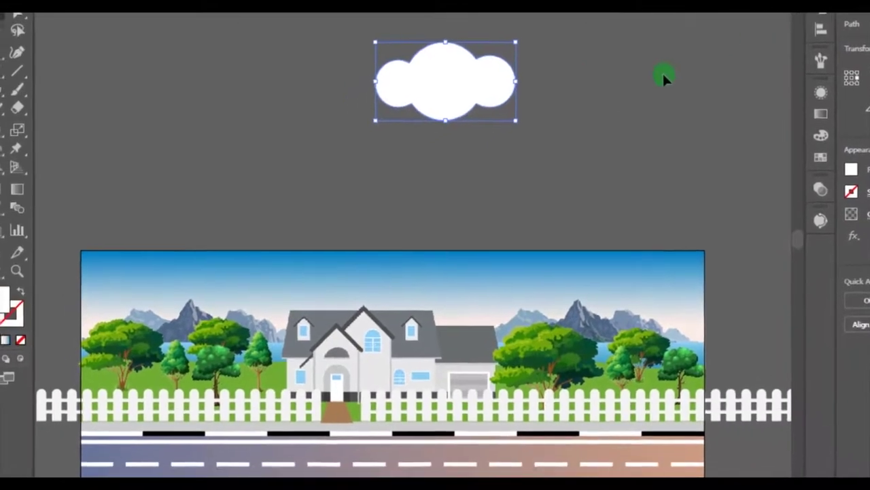
# Draw a rectangle over the cloud's lower half and subtract it with Minus Front to give the cloud a flat base.
pyautogui.moveTo(15, 87); pyautogui.dragTo(65, 80)
pyautogui.moveTo(380, 83); pyautogui.dragTo(549, 130)
pyautogui.click(14, 40)
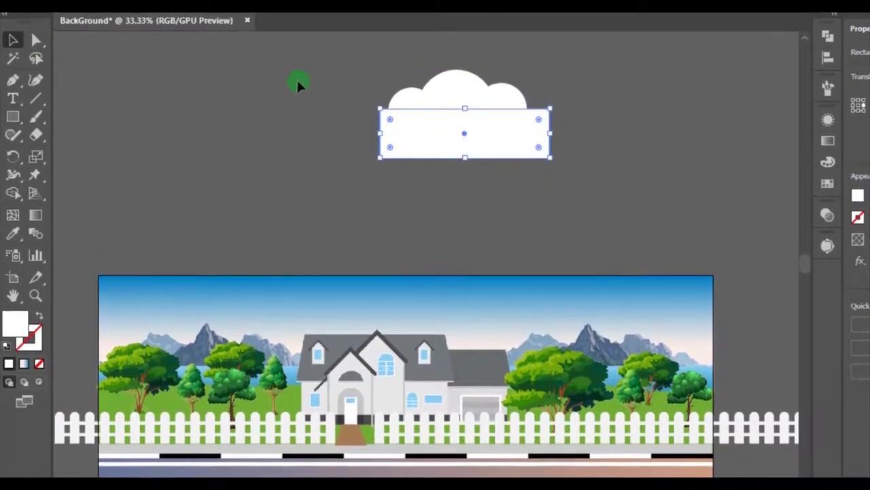
pyautogui.click(827, 38)
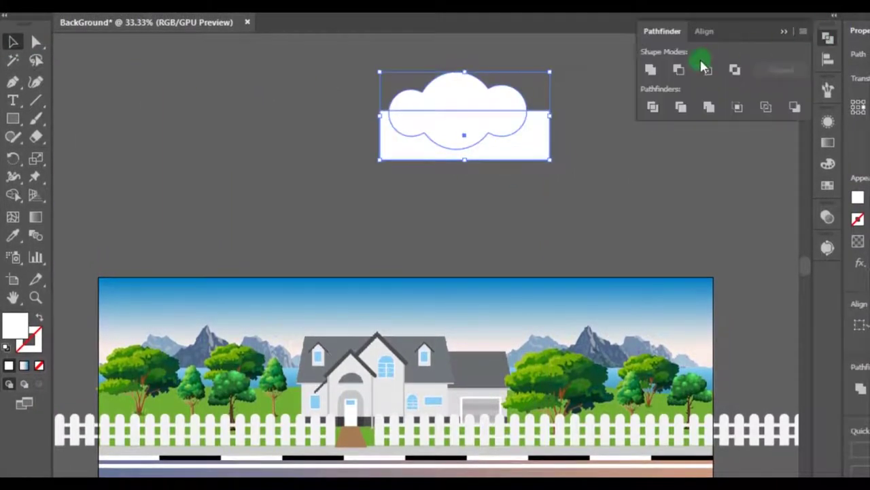
pyautogui.click(681, 71)
pyautogui.click(784, 32)
pyautogui.click(564, 102)
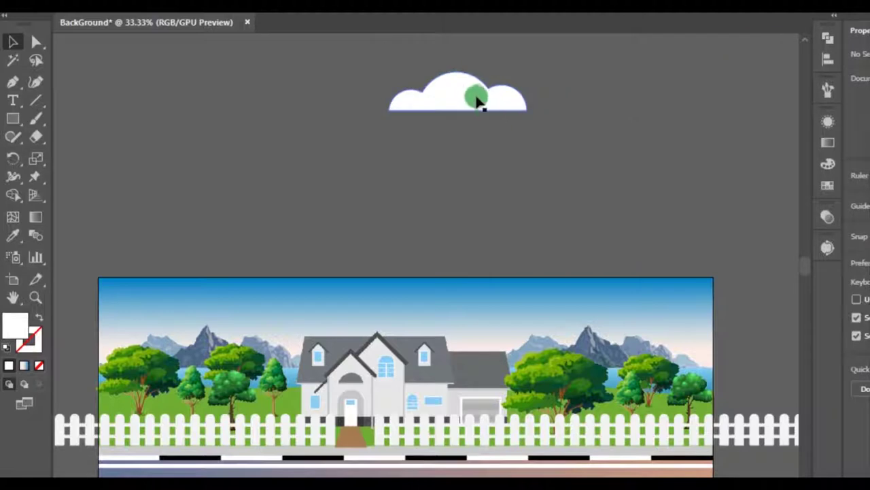
# Move the cloud into the sky above the right-hand mountains and scale it down to about 129 px wide.
pyautogui.click(474, 96)
pyautogui.moveTo(485, 80); pyautogui.dragTo(676, 309)
pyautogui.hotkey('ctrl', '=')
pyautogui.moveTo(739, 281); pyautogui.dragTo(657, 307)
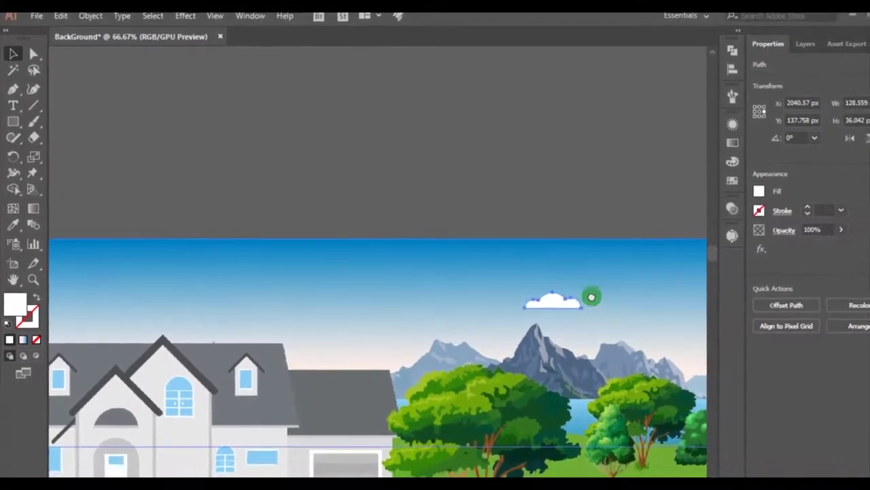
# Place a larger copy of the cloud, about 193 px wide, further left in the sky.
pyautogui.moveTo(592, 298); pyautogui.dragTo(377, 175)
pyautogui.moveTo(403, 164); pyautogui.dragTo(307, 109)
pyautogui.hotkey('ctrl', 'shift', 'a')
pyautogui.hotkey('ctrl', '-')
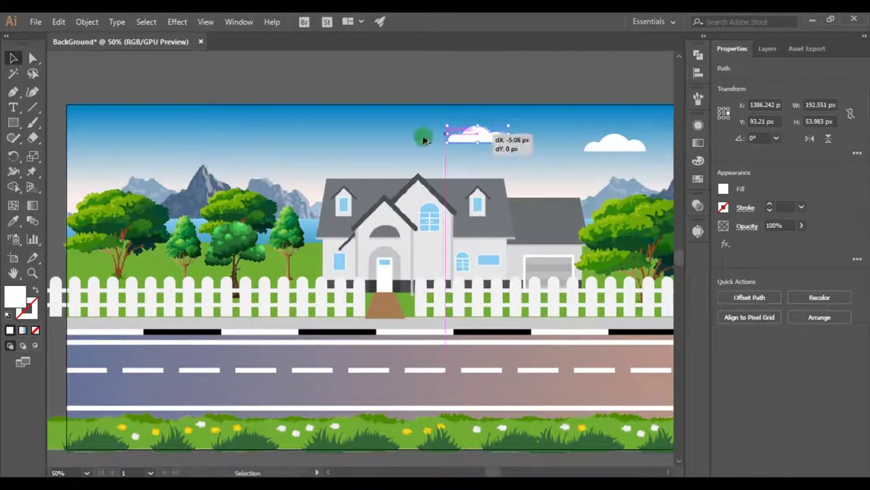
# Duplicate the cloud further across the sky to the left, making the outermost copy smaller.
pyautogui.moveTo(423, 140); pyautogui.dragTo(246, 145)
pyautogui.moveTo(242, 145); pyautogui.dragTo(120, 128)
pyautogui.moveTo(246, 145); pyautogui.dragTo(274, 145)
pyautogui.moveTo(471, 137); pyautogui.dragTo(448, 137)
pyautogui.click(121, 127)
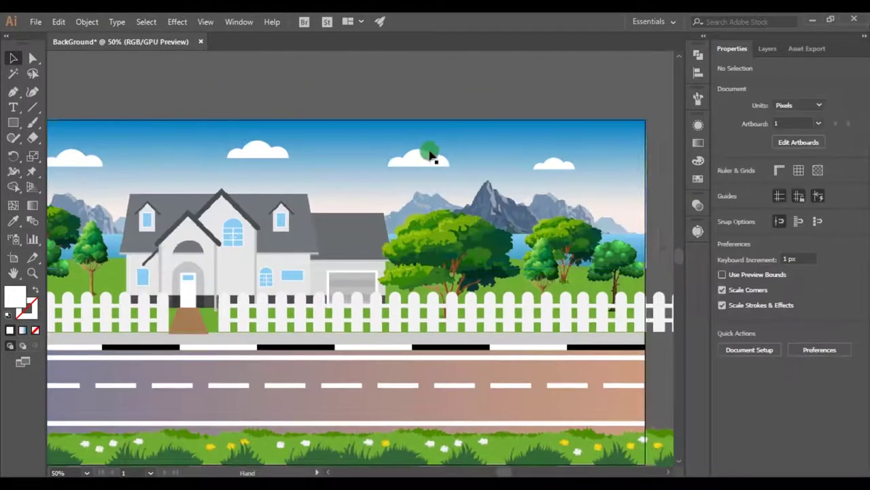
# Shrink the middle cloud above the house slightly and adjust the horizontal spacing of the clouds.
pyautogui.click(266, 156)
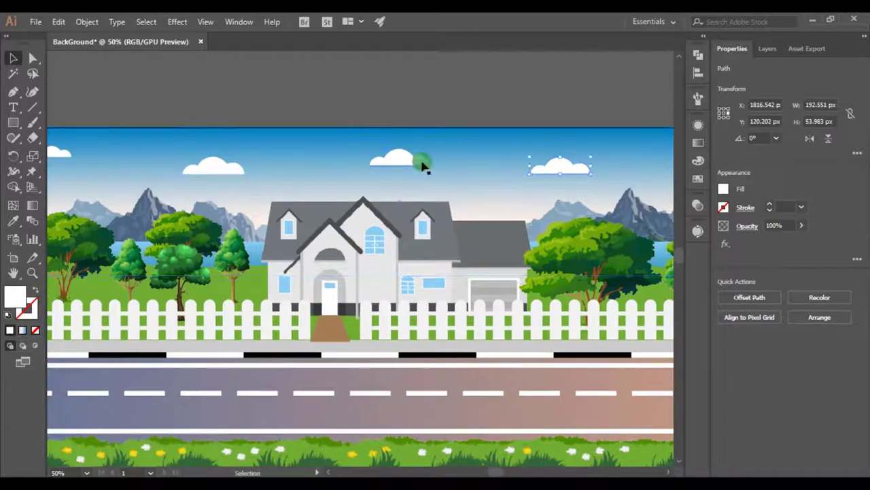
pyautogui.click(421, 164)
pyautogui.moveTo(431, 148); pyautogui.dragTo(416, 149)
pyautogui.click(518, 95)
pyautogui.scroll(-2, 568, 84)
pyautogui.scroll(1, 618, 119)
pyautogui.moveTo(543, 165); pyautogui.dragTo(564, 165)
pyautogui.click(520, 102)
pyautogui.scroll(-1, 516, 101)
pyautogui.scroll(1, 447, 93)
pyautogui.scroll(2, 345, 164)
pyautogui.scroll(-1, 345, 164)
pyautogui.scroll(-1, 392, 212)
pyautogui.moveTo(443, 87); pyautogui.dragTo(431, 141)
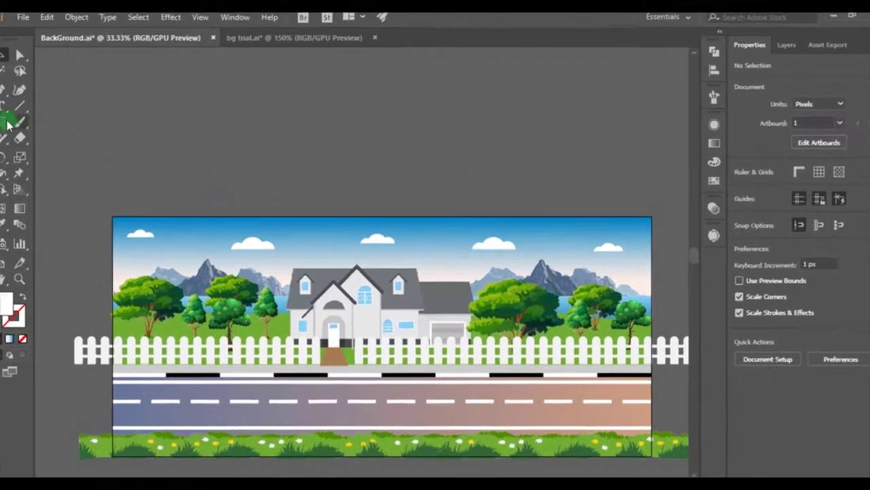
# Draw a circle about 138 px wide above the artboard for the sun and fill it with orange.
pyautogui.click(13, 123)
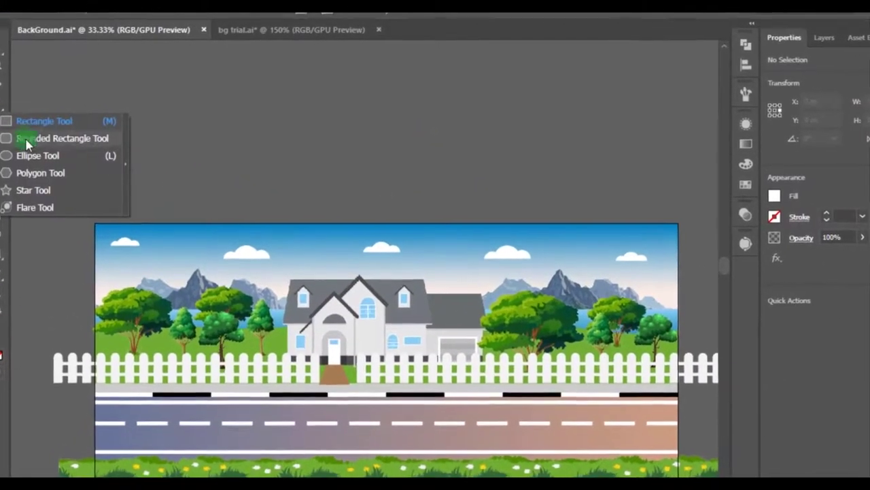
pyautogui.click(30, 155)
pyautogui.hotkey('ctrl', '+')
pyautogui.moveTo(351, 175); pyautogui.dragTo(389, 217)
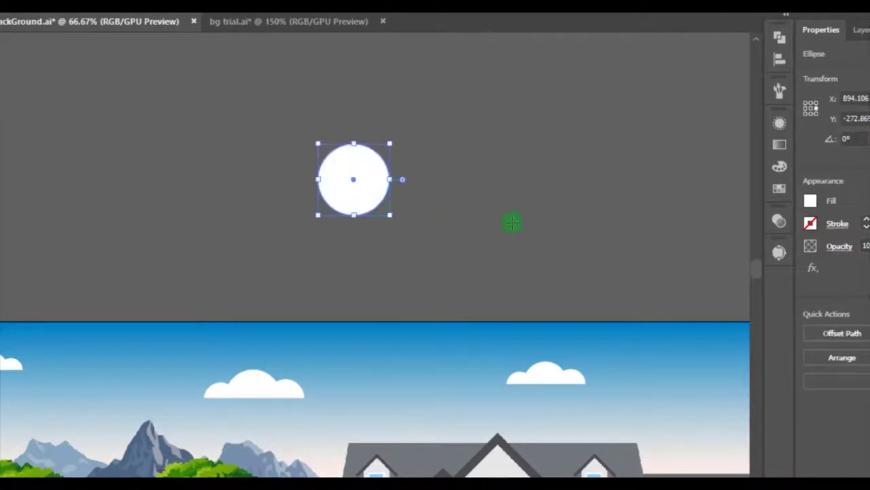
pyautogui.click(779, 189)
pyautogui.click(622, 200)
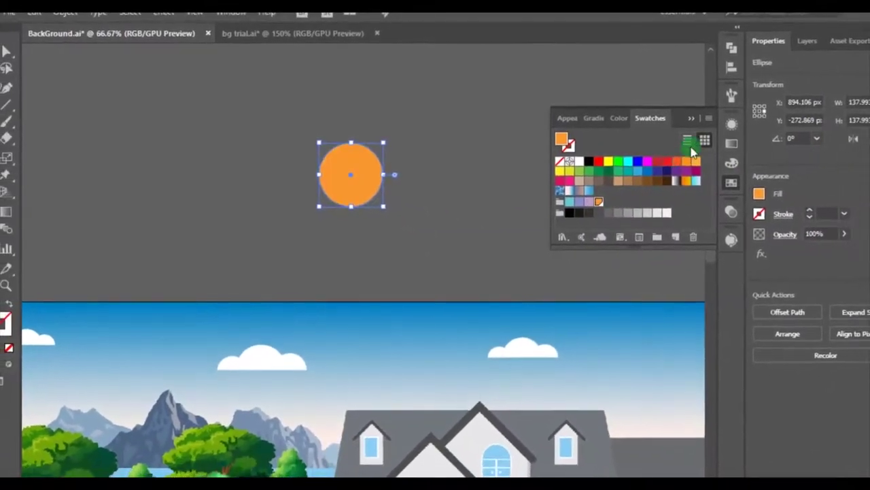
pyautogui.click(691, 119)
# Paste a copy of the orange circle behind it and enlarge the copy from its centre to about 184 px.
pyautogui.click(9, 57)
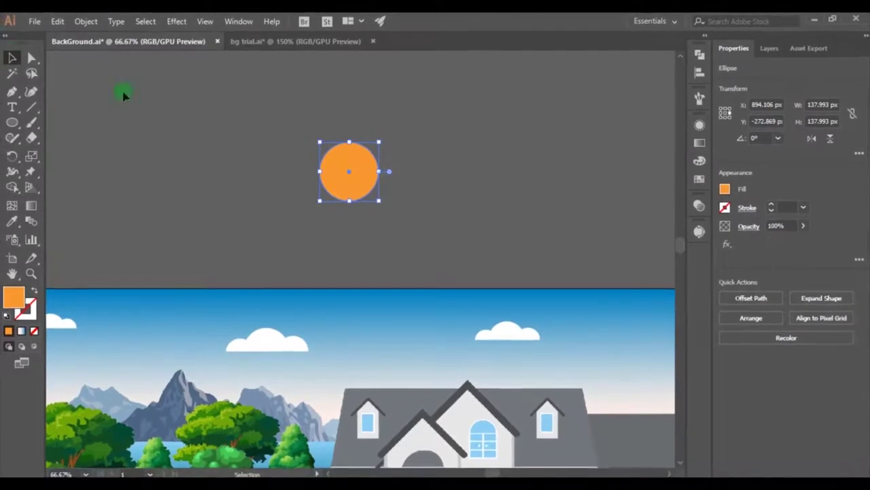
pyautogui.click(126, 93)
pyautogui.click(349, 160)
pyautogui.hotkey('ctrl', '+')
pyautogui.hotkey('ctrl', '+')
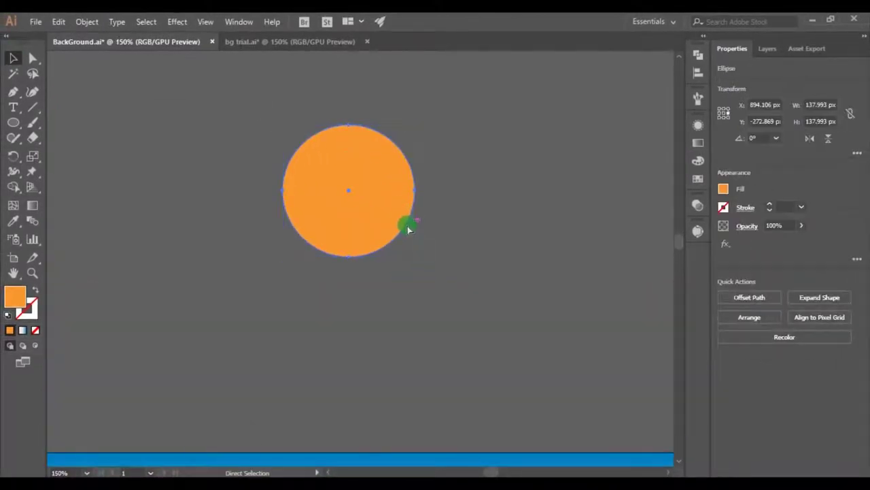
pyautogui.hotkey('ctrl', 'b')
pyautogui.moveTo(418, 258); pyautogui.dragTo(449, 279)
# Paste a second copy behind the circles and enlarge it from the centre to about 273 px.
pyautogui.press('a')
pyautogui.hotkey('ctrl', 'b')
pyautogui.moveTo(439, 281); pyautogui.dragTo(484, 317)
# Paste a third copy behind the circles and enlarge it from the centre to about 432 px.
pyautogui.hotkey('ctrl', 'c')
pyautogui.hotkey('ctrl', 'b')
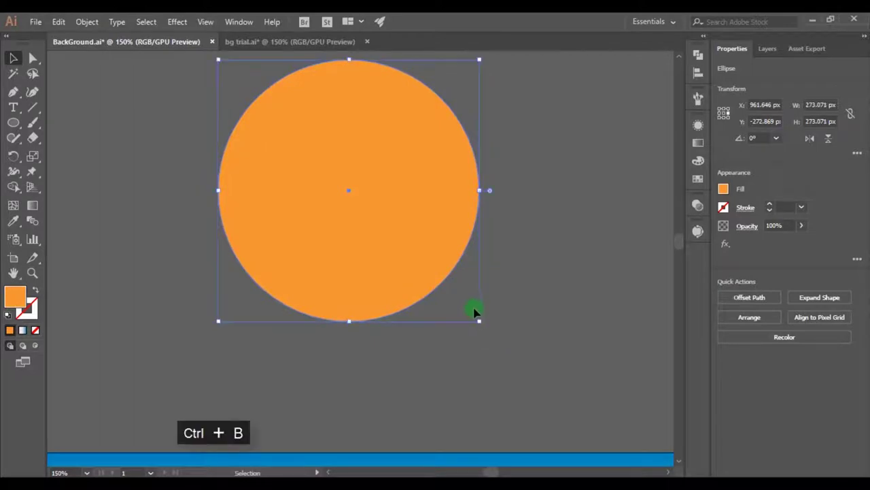
pyautogui.scroll(-2, 474, 310)
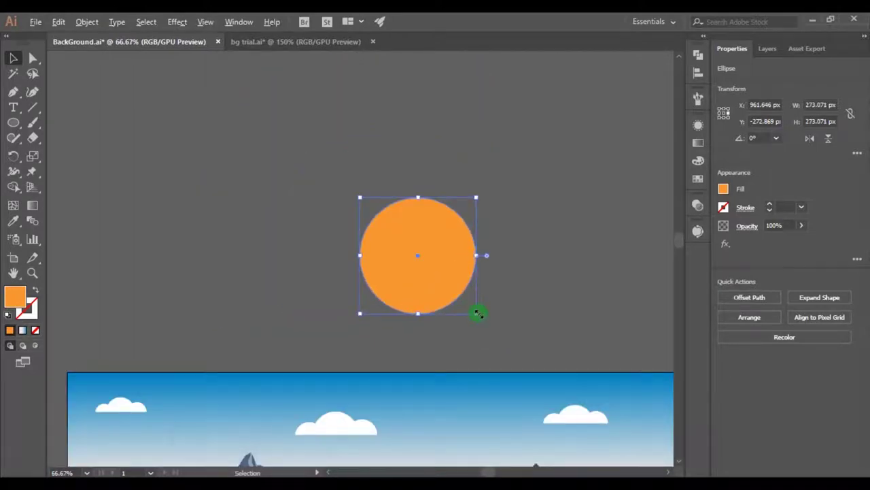
pyautogui.moveTo(478, 313); pyautogui.dragTo(506, 345)
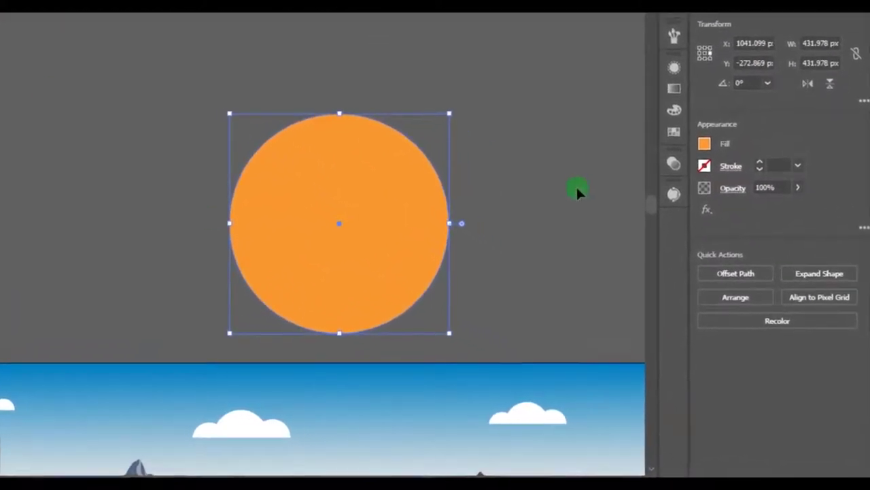
# Set the outermost circle's opacity to 35% and lower the opacity of the next circle inward.
pyautogui.click(763, 180)
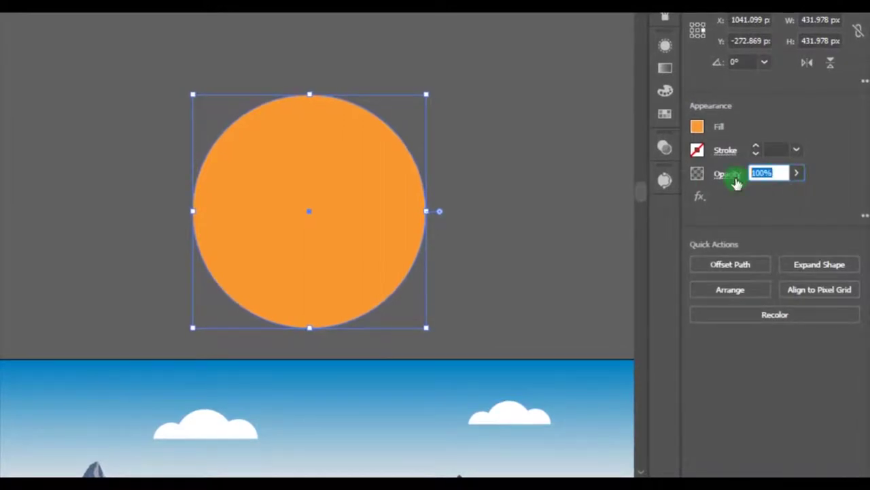
pyautogui.press('Return')
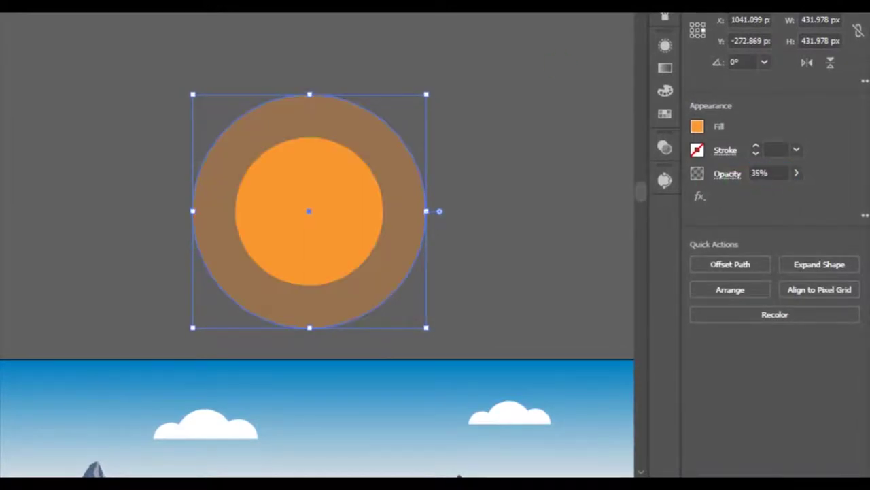
pyautogui.click(117, 137)
pyautogui.click(342, 162)
pyautogui.click(757, 176)
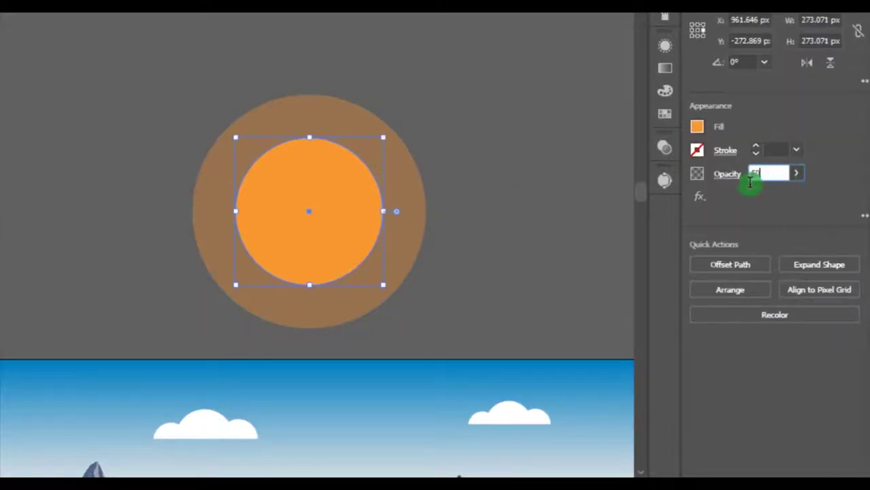
pyautogui.press('Return')
# Set the opacity of the circle directly around the sun's core to 75%.
pyautogui.click(460, 155)
pyautogui.click(352, 196)
pyautogui.click(765, 174)
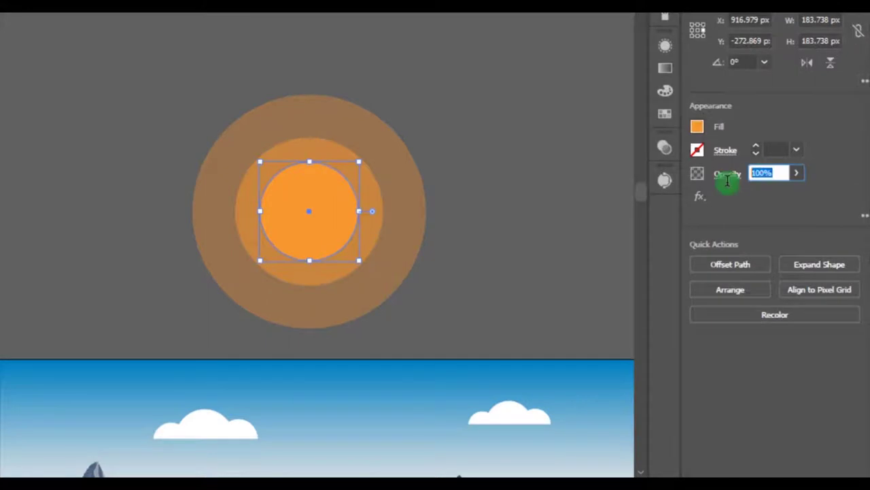
pyautogui.press('Return')
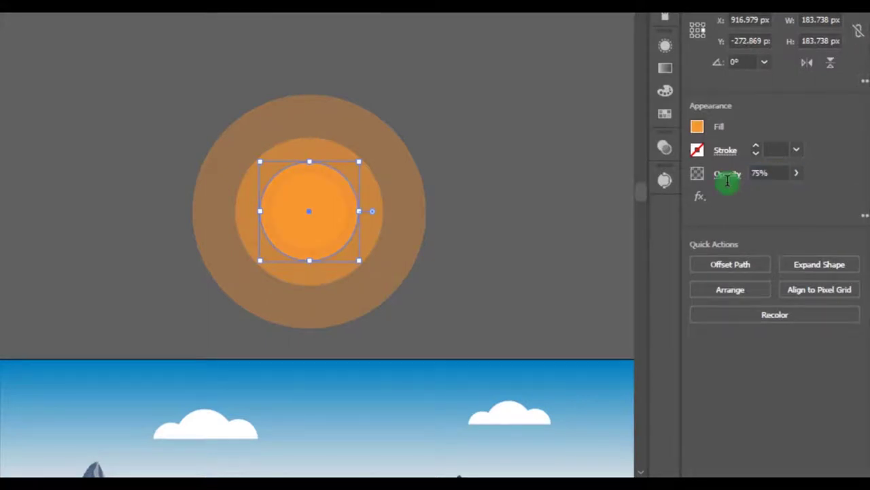
pyautogui.click(117, 233)
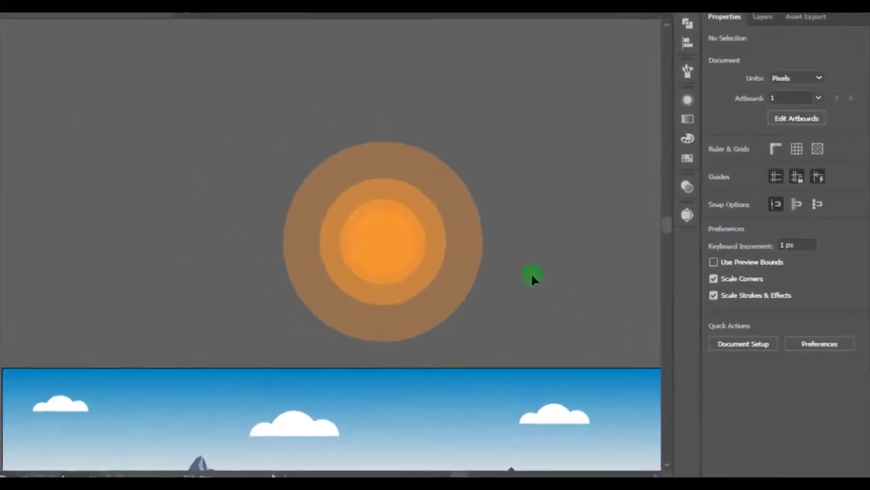
# Move all the sun circles into the sky near the left mountains and scale them down to about 143 px wide.
pyautogui.moveTo(488, 164); pyautogui.dragTo(223, 310)
pyautogui.moveTo(537, 304); pyautogui.dragTo(593, 195)
pyautogui.moveTo(533, 141); pyautogui.dragTo(344, 328)
pyautogui.moveTo(342, 330); pyautogui.dragTo(376, 252)
pyautogui.scroll(3, 374, 252)
pyautogui.moveTo(538, 340); pyautogui.dragTo(493, 297)
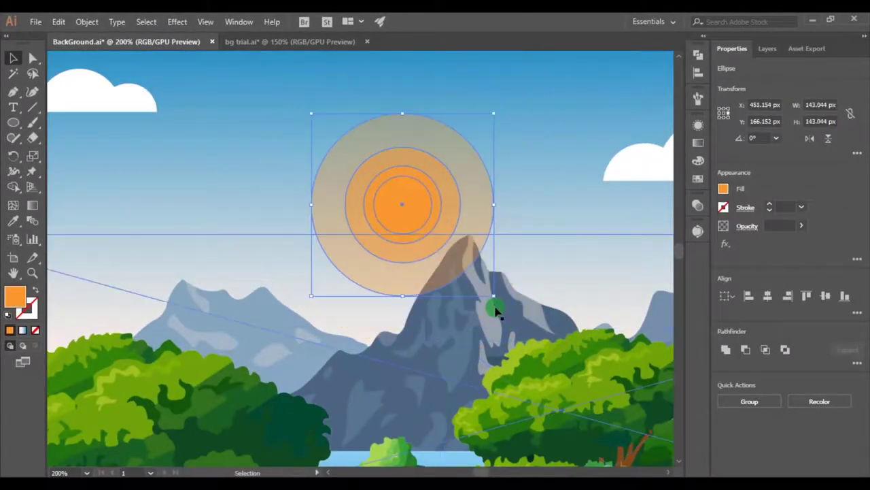
# Shift the sun slightly up and to the left so that it clears the mountain peak.
pyautogui.scroll(-2, 495, 304)
pyautogui.moveTo(459, 242); pyautogui.dragTo(428, 229)
pyautogui.click(505, 119)
pyautogui.scroll(-3, 499, 121)
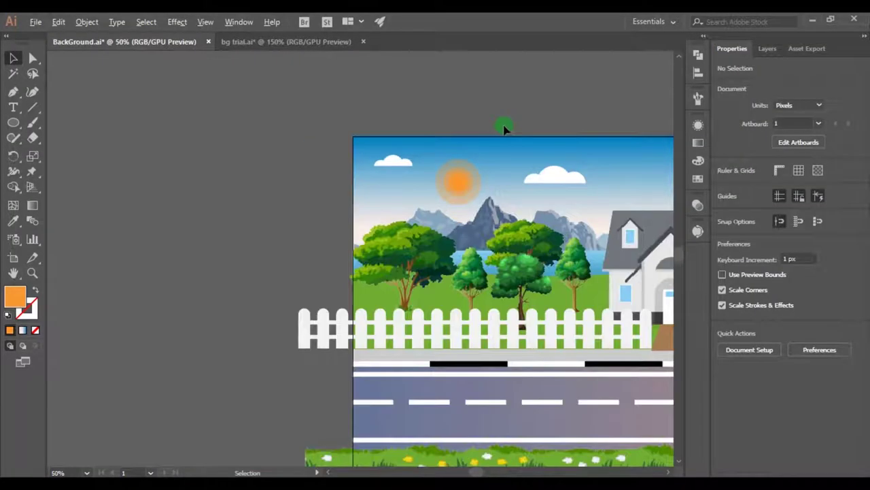
pyautogui.hscroll(5, 435, 124)
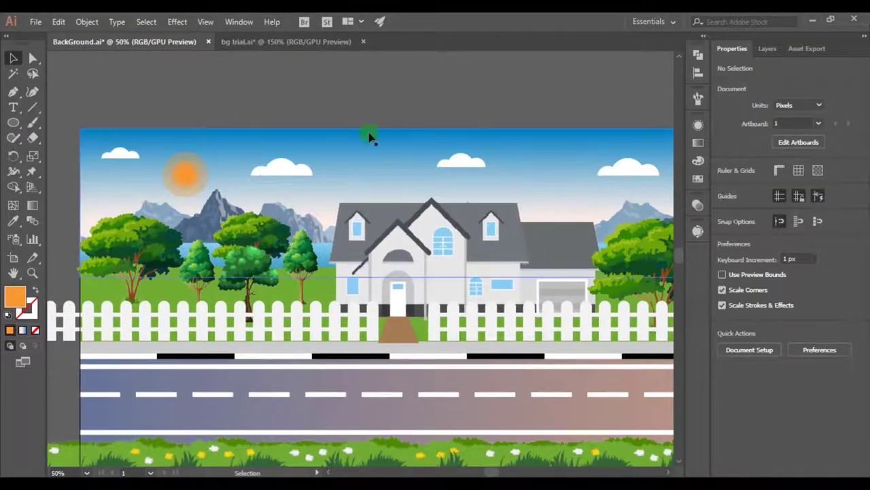
pyautogui.hotkey('ctrl', '-')
pyautogui.hotkey('ctrl', '-')
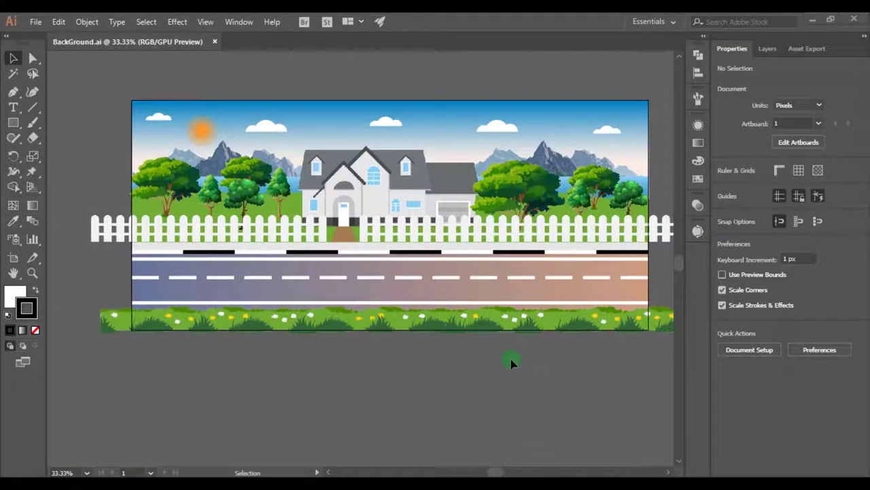
# Select all the artwork in Layer 1 except the white clouds in the sky.
pyautogui.click(769, 49)
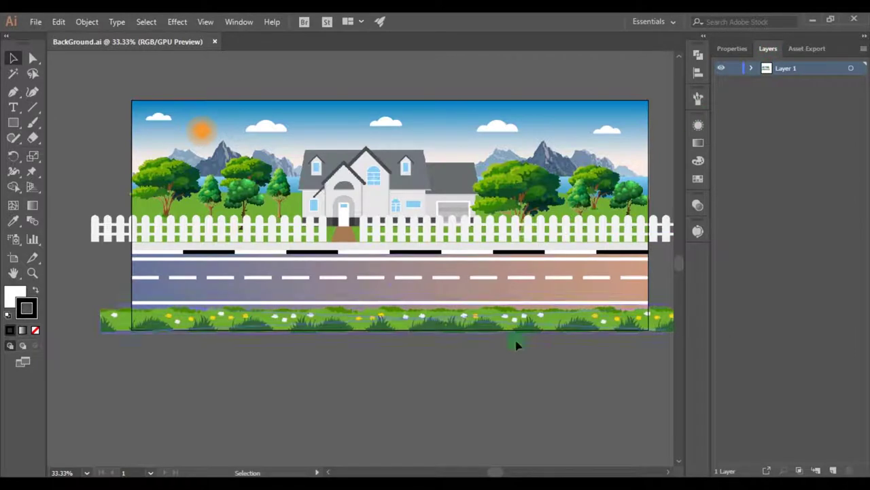
pyautogui.moveTo(522, 400); pyautogui.dragTo(499, 397)
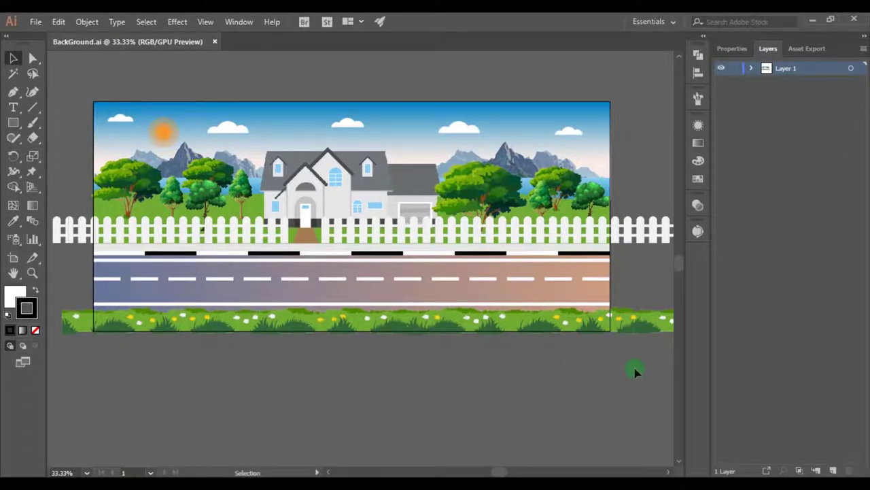
pyautogui.hotkey('ctrl', 'a')
pyautogui.hotkey('ctrl', '1')
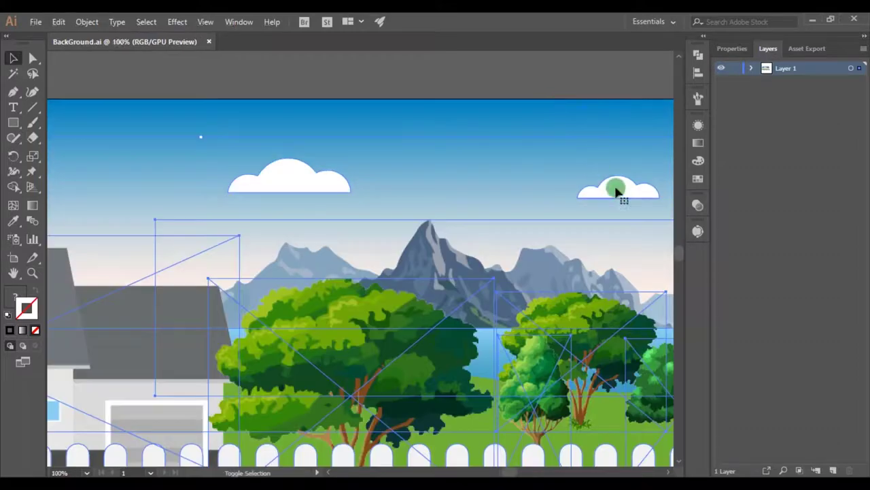
pyautogui.scroll(-2, 307, 185)
pyautogui.moveTo(166, 188); pyautogui.dragTo(456, 230)
pyautogui.scroll(2, 427, 227)
pyautogui.scroll(1, 414, 258)
pyautogui.hotkey('ctrl', '1')
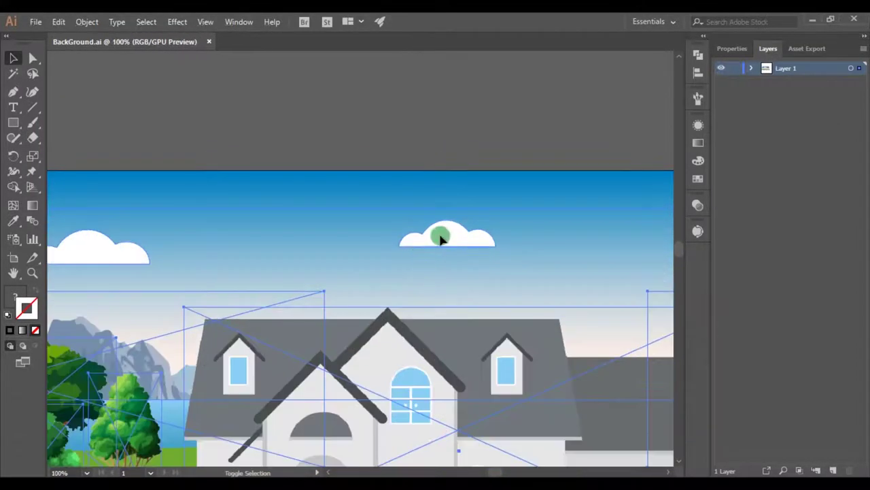
pyautogui.moveTo(190, 280); pyautogui.dragTo(573, 286)
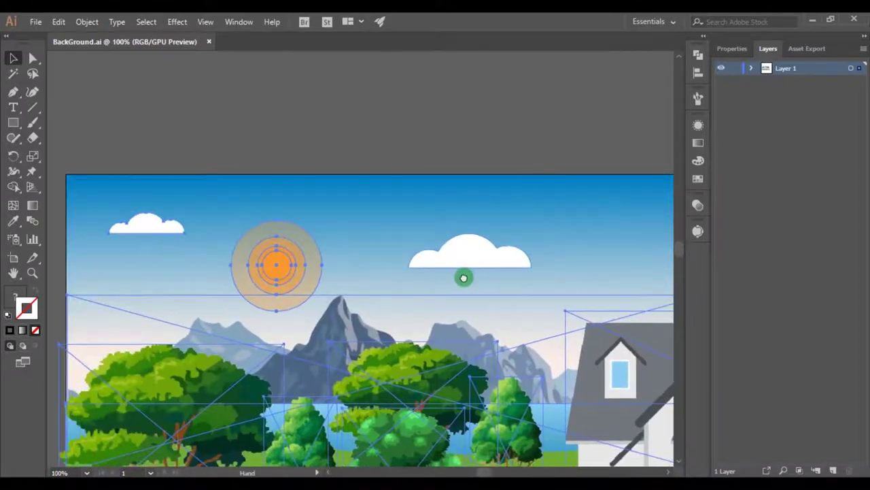
# Take the four sun circles out of the selection and group the remaining scene artwork.
pyautogui.scroll(2, 262, 258)
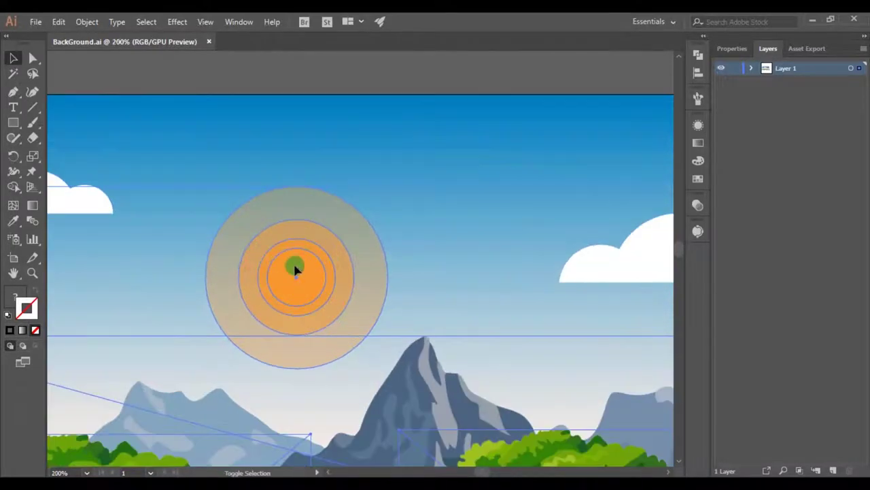
pyautogui.click(389, 210)
pyautogui.click(326, 239)
pyautogui.click(314, 249)
pyautogui.keyDown('shift'); pyautogui.click(329, 250); pyautogui.keyUp('shift')
pyautogui.scroll(-4, 340, 245)
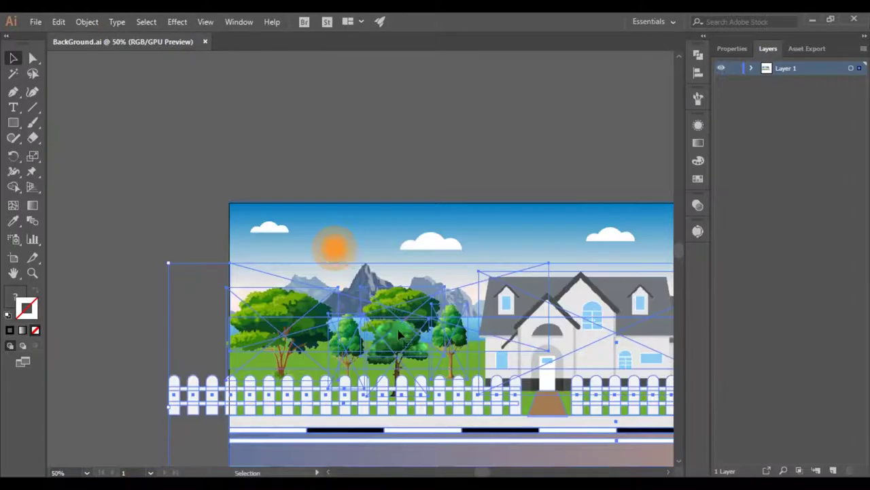
pyautogui.moveTo(519, 382); pyautogui.dragTo(311, 249)
pyautogui.scroll(-1, 315, 250)
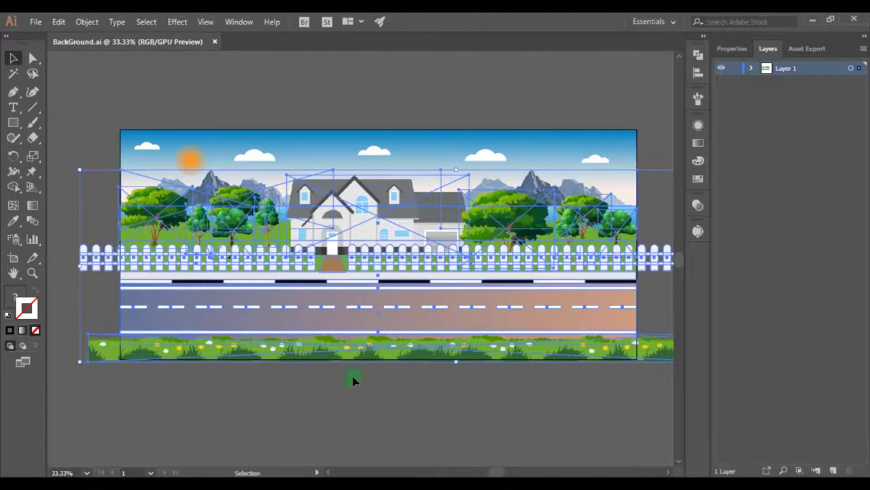
pyautogui.hotkey('ctrl', 'g')
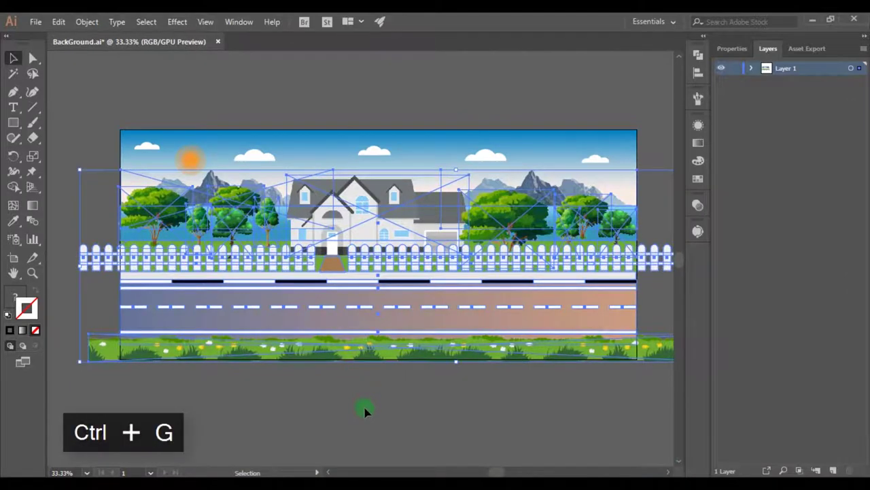
# Release the artwork of Layer 1 to separate layers using the Sequence option.
pyautogui.click(607, 411)
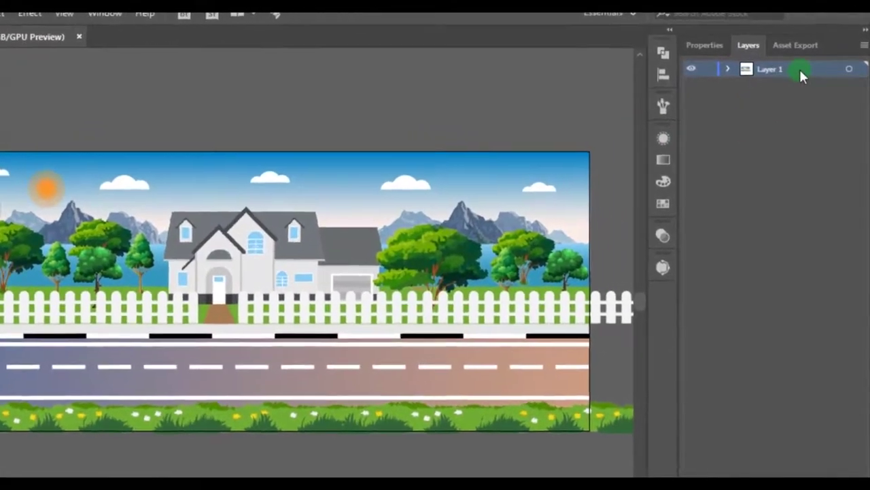
pyautogui.click(864, 45)
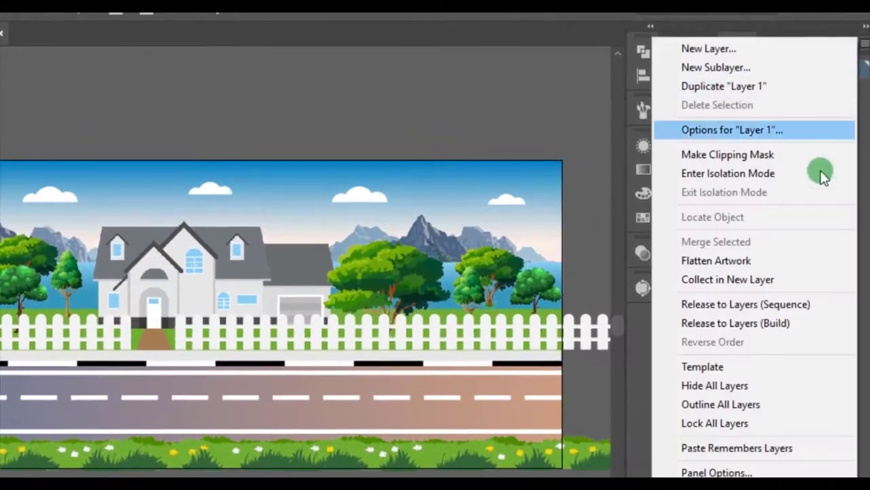
pyautogui.click(769, 301)
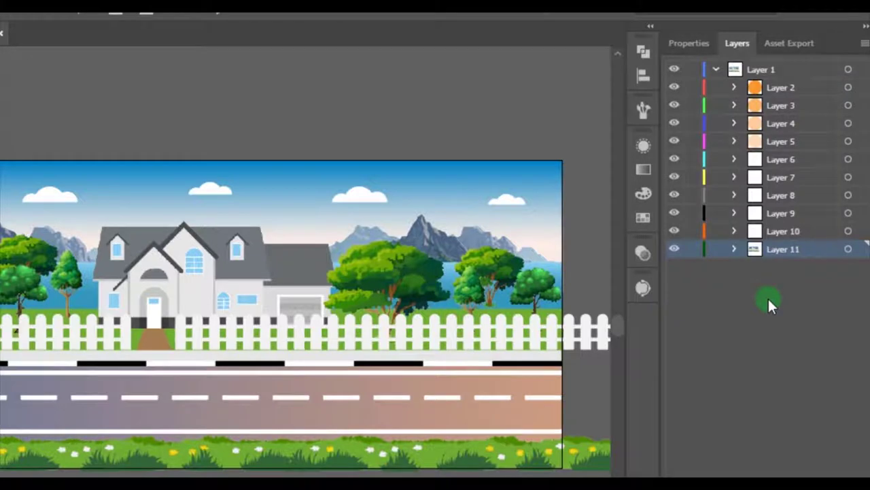
# Move Layers 2 to 11 out of Layer 1 to the top level and delete the emptied Layer 1.
pyautogui.click(789, 88)
pyautogui.keyDown('shift'); pyautogui.click(794, 244); pyautogui.keyUp('shift')
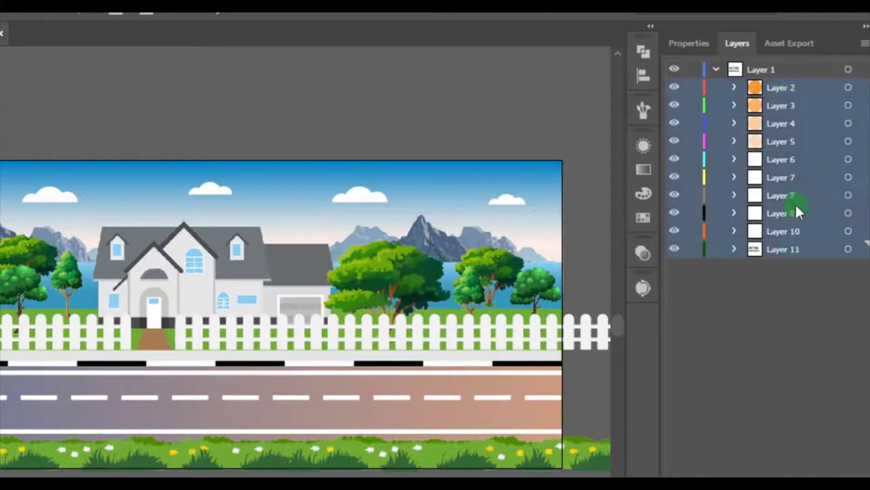
pyautogui.moveTo(803, 87); pyautogui.dragTo(816, 63)
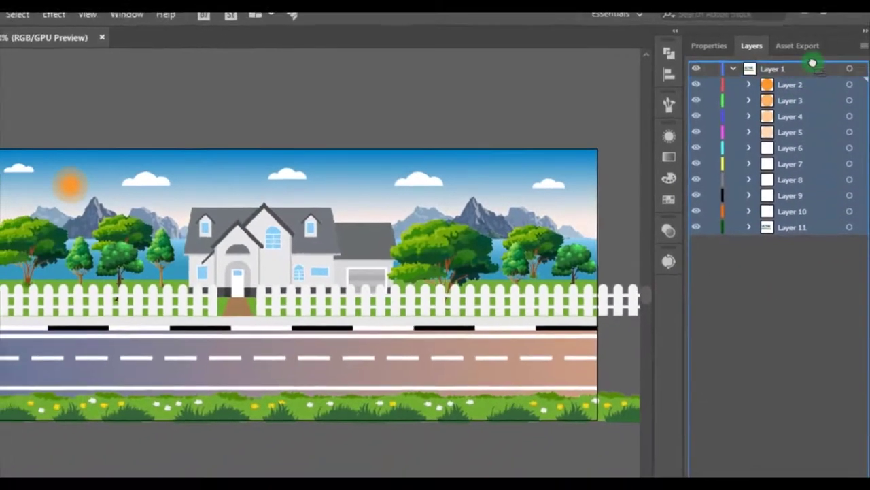
pyautogui.click(781, 203)
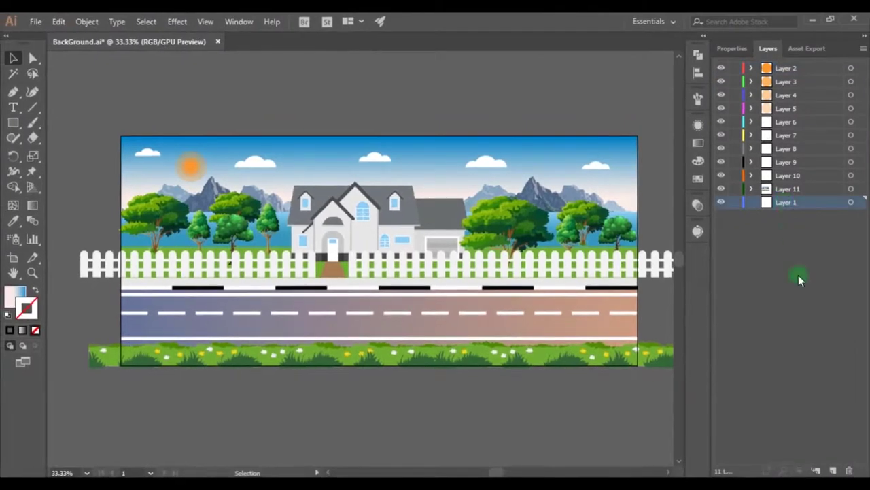
pyautogui.click(846, 471)
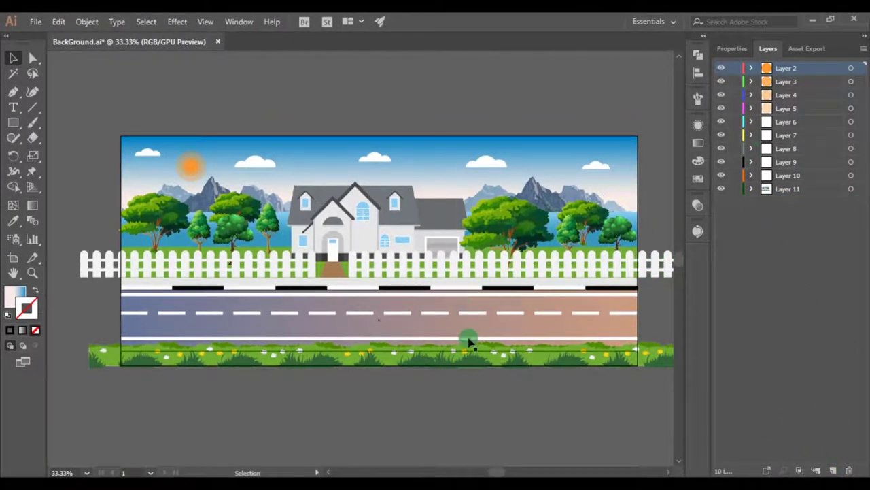
# Identify the two lowest layers by toggling their visibility, and rename Layer 11 to BG and Layer 10 to cloud1.
pyautogui.click(722, 189)
pyautogui.click(721, 189)
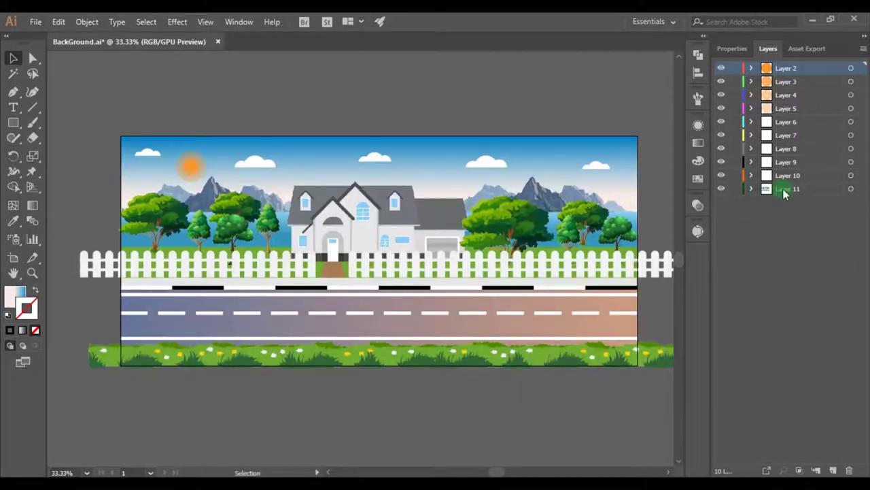
pyautogui.doubleClick(785, 189)
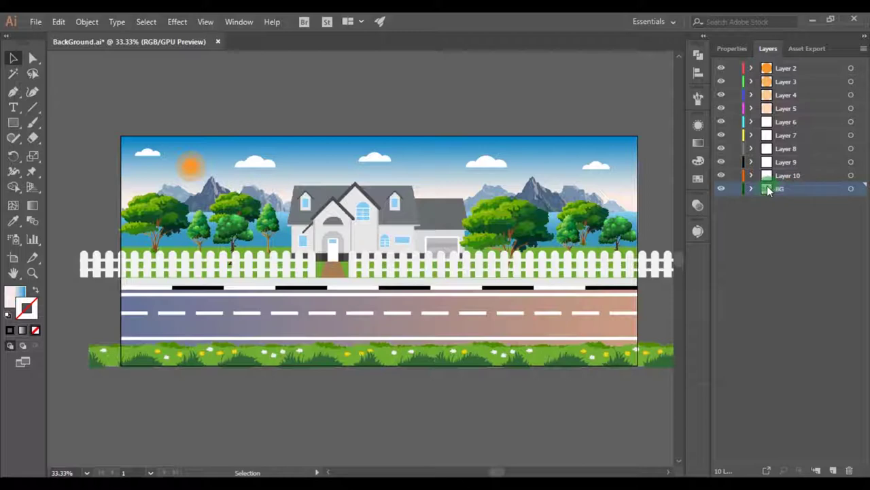
pyautogui.click(721, 176)
pyautogui.doubleClick(789, 175)
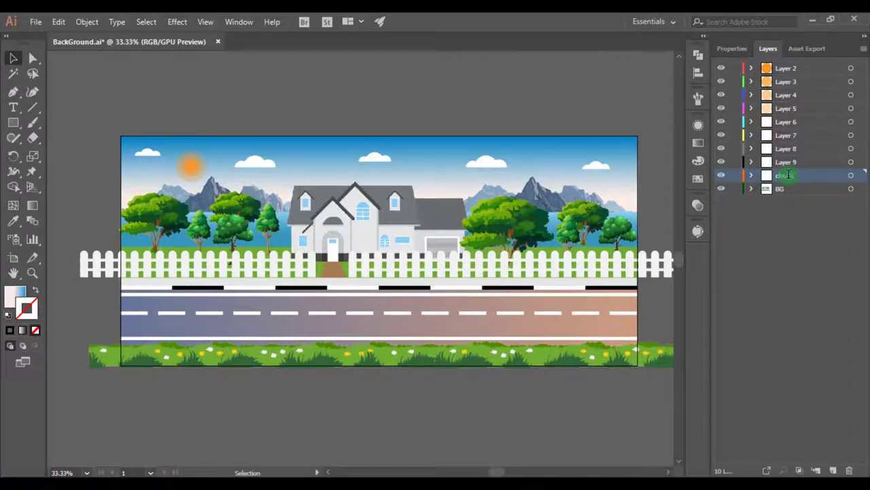
# Rename the other cloud layers, from Layer 9 up to Layer 6, as 2, 3, 4 and 5.
pyautogui.doubleClick(786, 162)
pyautogui.write('2')
pyautogui.press('Return')
pyautogui.doubleClick(785, 148)
pyautogui.write('3')
pyautogui.doubleClick(785, 135)
pyautogui.write('4')
pyautogui.press('Return')
pyautogui.doubleClick(786, 123)
pyautogui.write('5')
pyautogui.press('Return')
# Rename the four sun circle layers, from Layer 2 down to Layer 5, as sun1, sun2, sun3 and sun4.
pyautogui.click(787, 70)
pyautogui.hotkey('ctrl', 'a')
pyautogui.write('sun1')
pyautogui.press('Return')
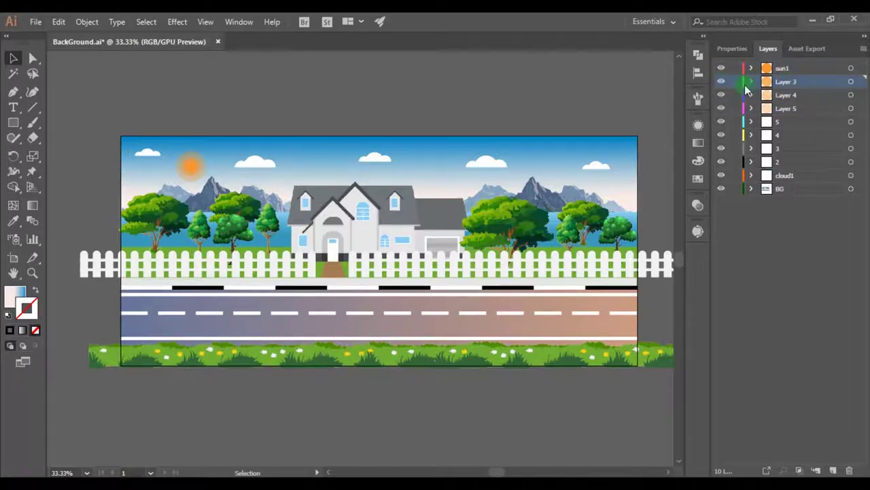
pyautogui.write('sun3')
pyautogui.press('Return')
pyautogui.doubleClick(787, 94)
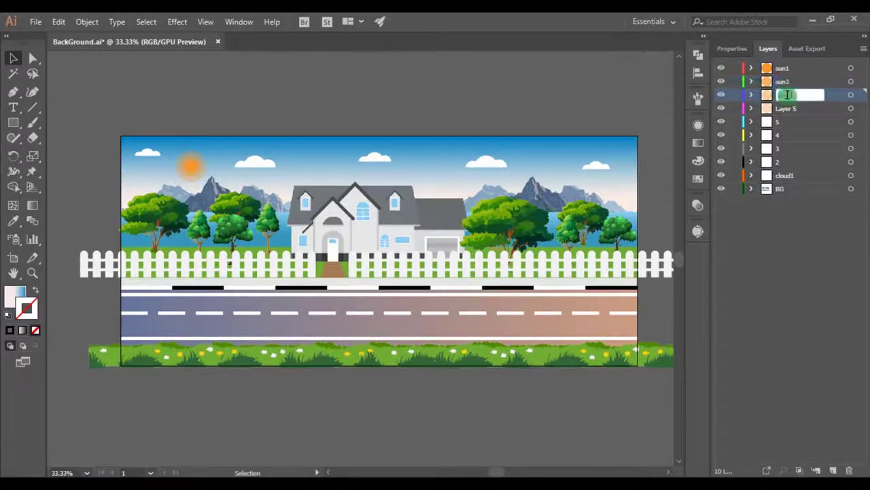
pyautogui.write('sun3')
pyautogui.press('Return')
pyautogui.doubleClick(789, 108)
pyautogui.hotkey('ctrl', 'a')
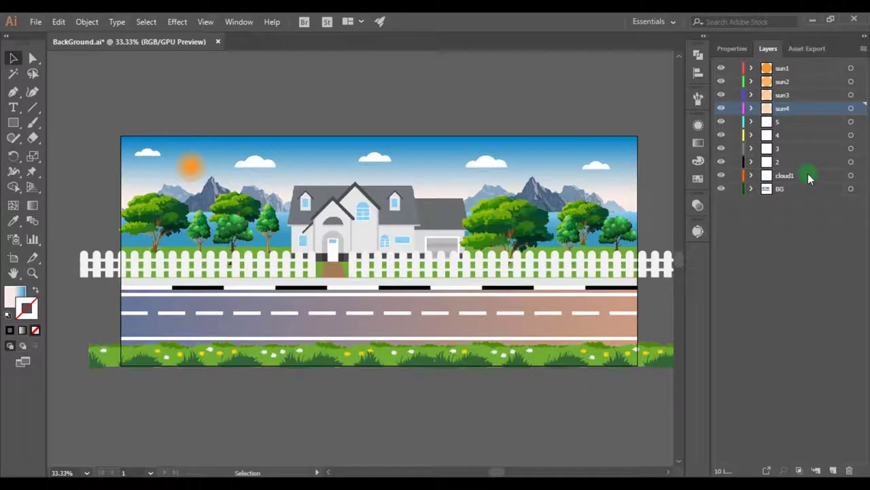
# Deselect the layers and save the BackGround.ai document.
pyautogui.click(809, 249)
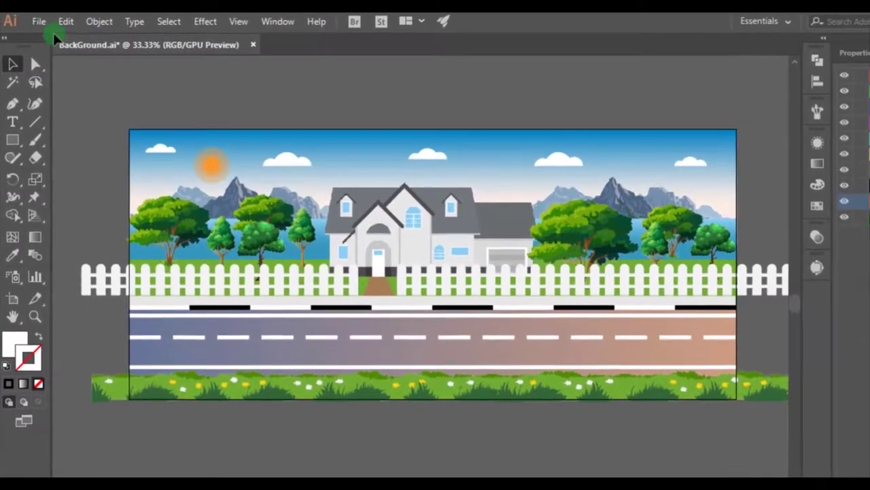
pyautogui.click(37, 21)
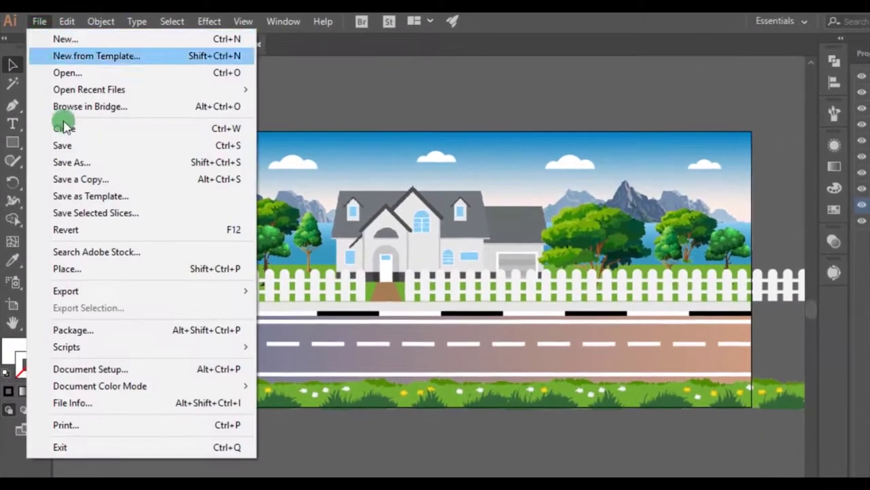
pyautogui.click(101, 144)
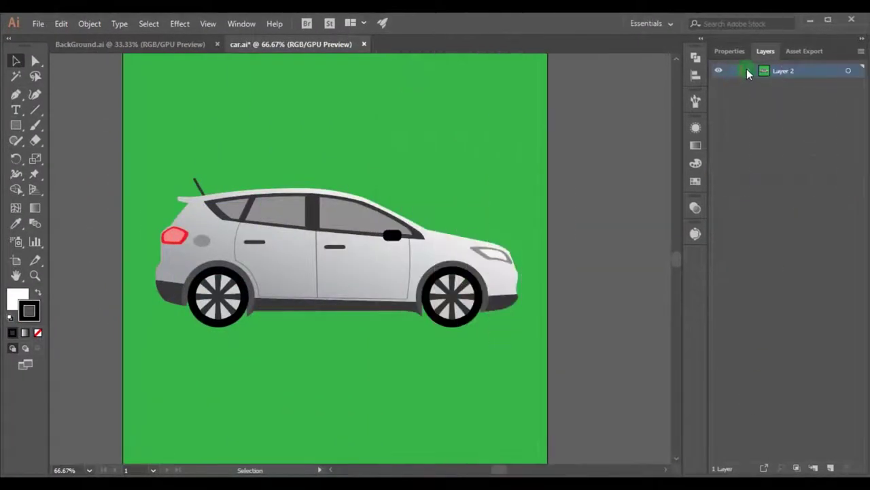
# In car.ai, expand Layer 2 and group the rear wheel's spokes, rim disc and tyre.
pyautogui.click(748, 71)
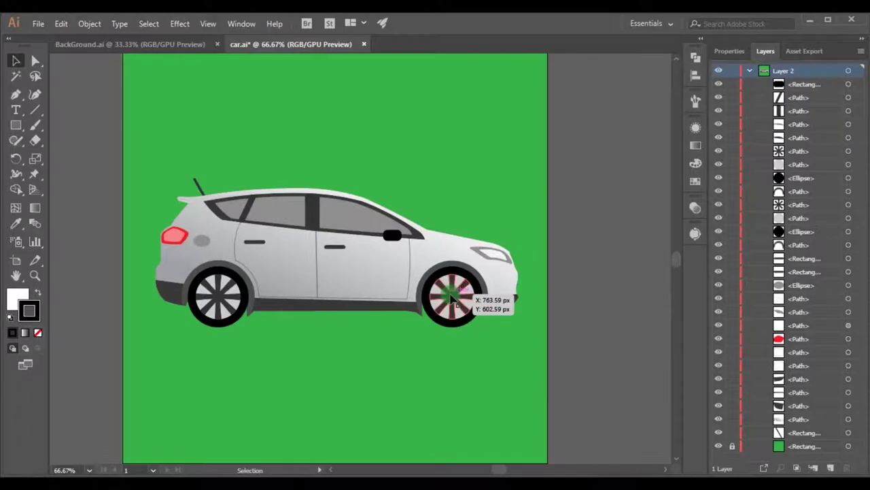
pyautogui.scroll(4, 223, 317)
pyautogui.click(216, 241)
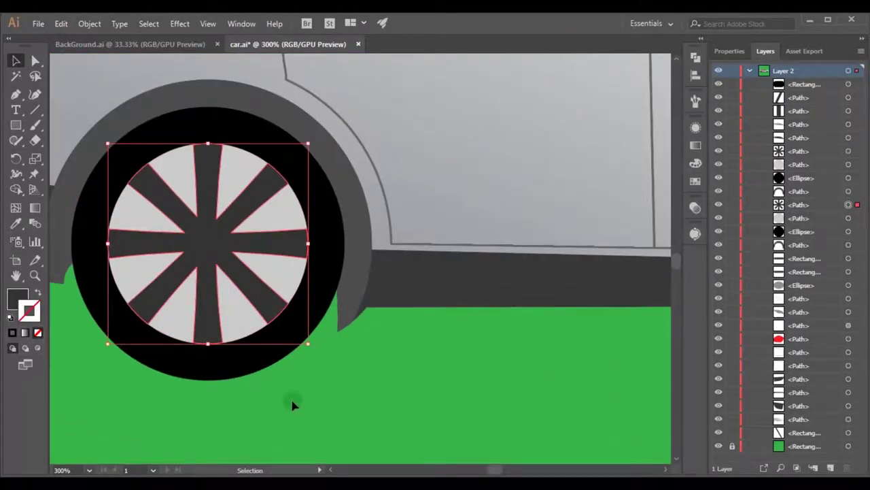
pyautogui.keyDown('shift'); pyautogui.click(165, 320); pyautogui.keyUp('shift')
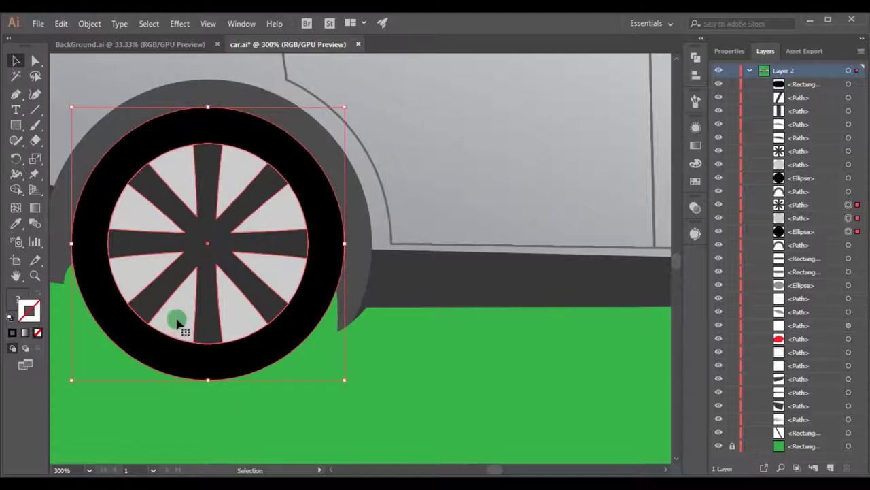
pyautogui.hotkey('ctrl', 'g')
pyautogui.scroll(-3, 179, 317)
pyautogui.hscroll(3, 401, 350)
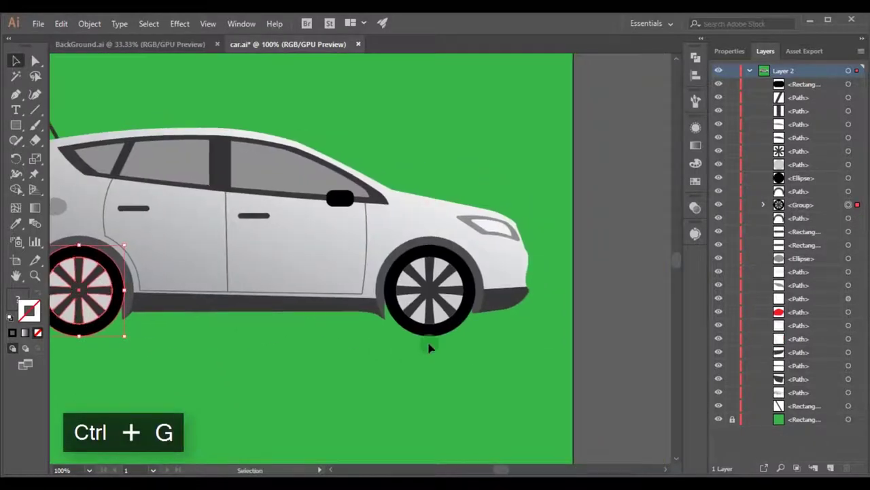
# Group the front wheel's spokes, rim disc and tyre.
pyautogui.scroll(3, 441, 344)
pyautogui.click(374, 277)
pyautogui.keyDown('shift'); pyautogui.click(373, 273); pyautogui.keyUp('shift')
pyautogui.hotkey('ctrl', 'g')
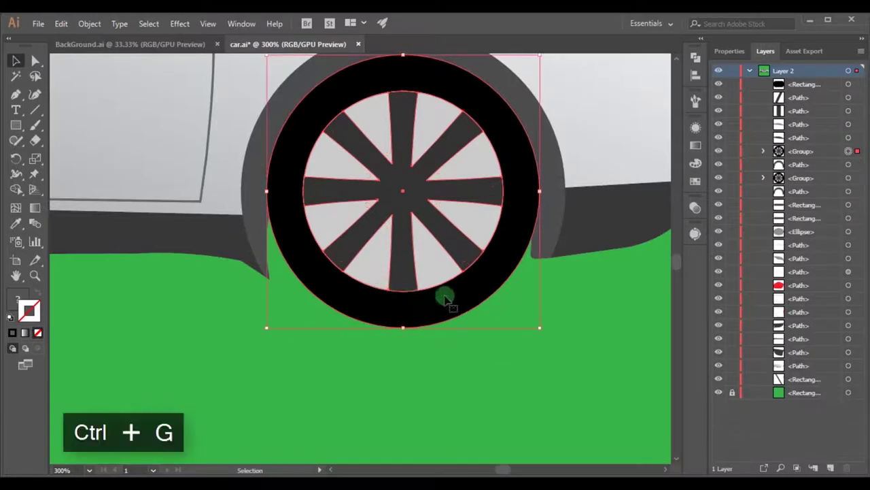
pyautogui.scroll(-2, 345, 343)
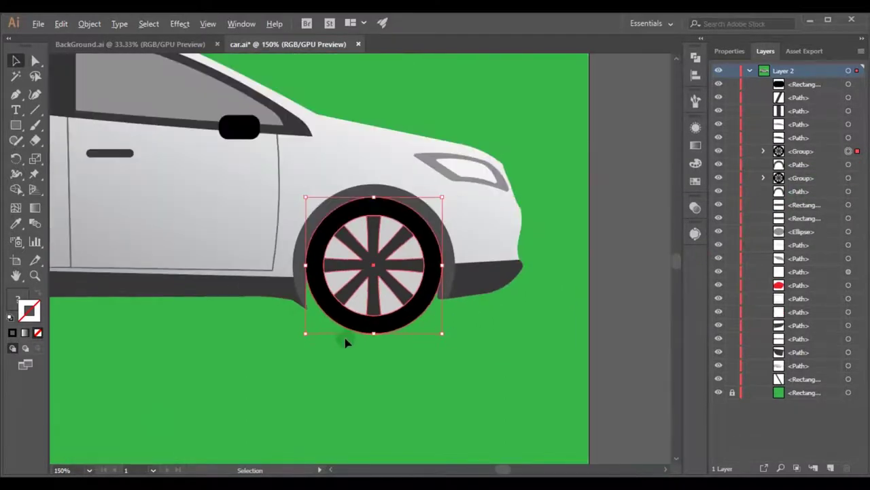
pyautogui.scroll(-1, 494, 257)
pyautogui.moveTo(219, 327); pyautogui.dragTo(324, 340)
pyautogui.scroll(-1, 326, 339)
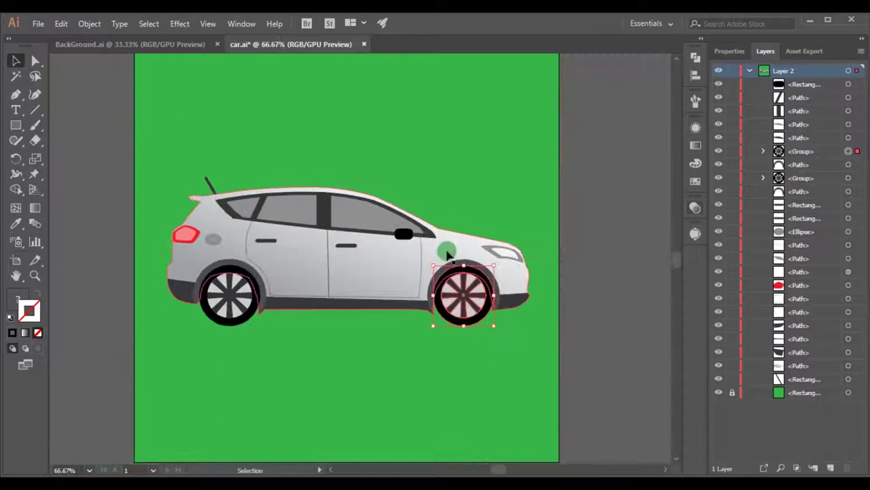
# Unlock the green background rectangle behind the car and delete it.
pyautogui.click(732, 393)
pyautogui.click(631, 376)
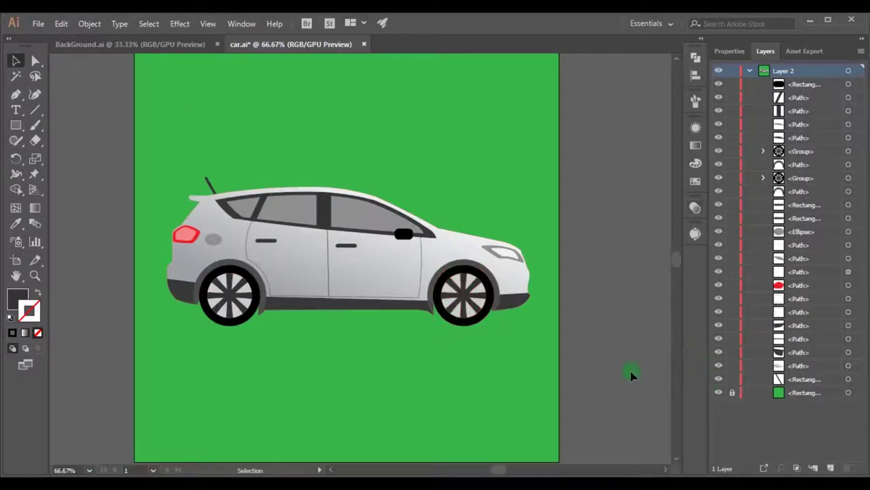
pyautogui.click(799, 394)
pyautogui.click(844, 469)
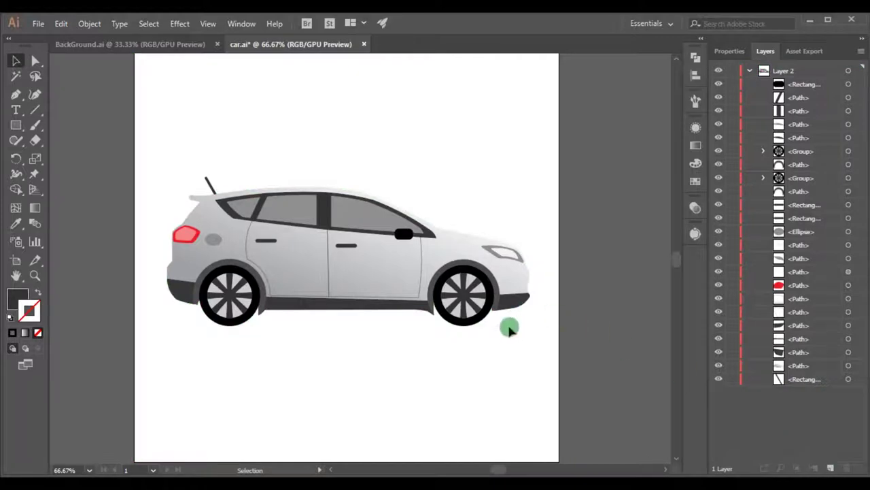
# Group all the car's body parts, leaving the front and rear wheel groups out of the selection.
pyautogui.click(456, 306)
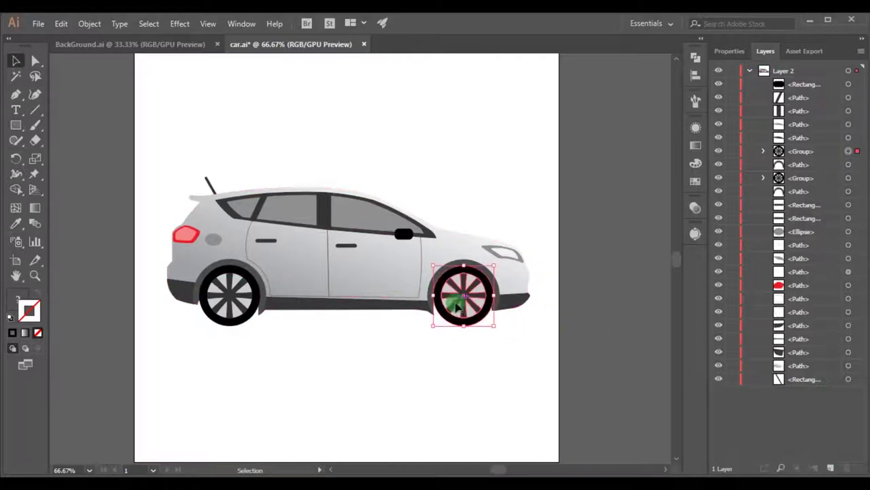
pyautogui.moveTo(292, 293); pyautogui.dragTo(152, 356)
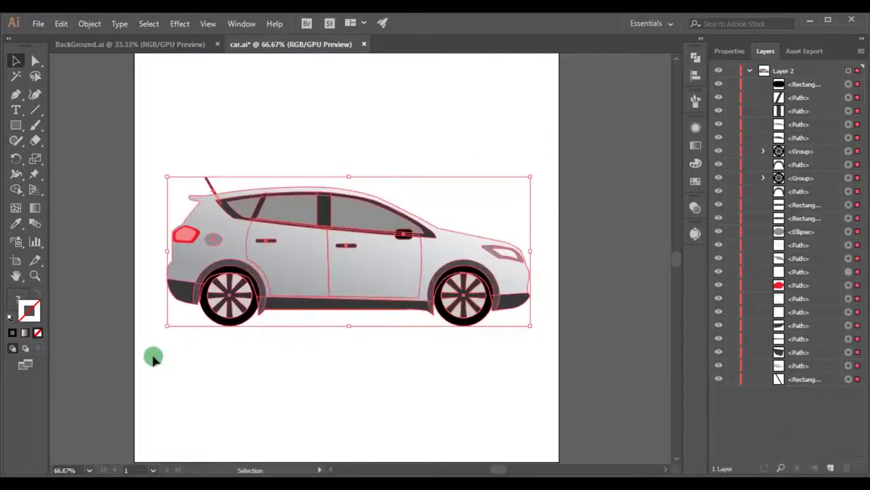
pyautogui.keyDown('shift'); pyautogui.click(227, 300); pyautogui.keyUp('shift')
pyautogui.keyDown('shift'); pyautogui.click(456, 303); pyautogui.keyUp('shift')
pyautogui.press('a')
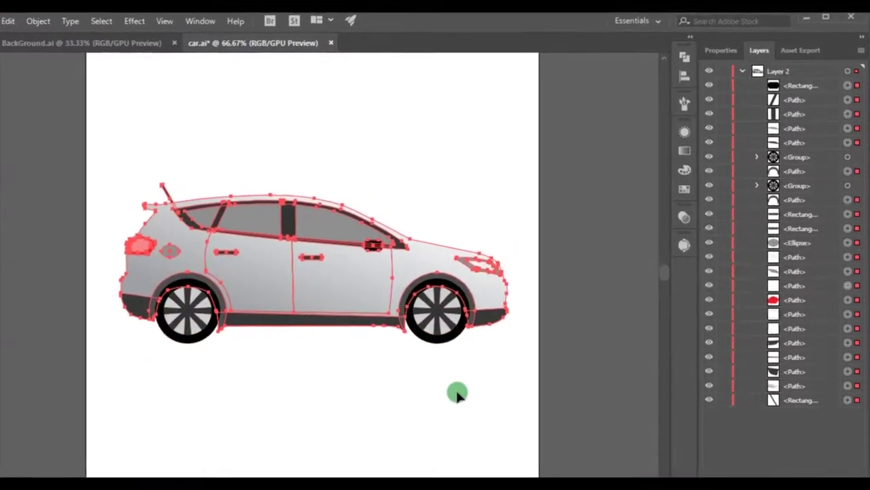
pyautogui.hotkey('ctrl', 'g')
pyautogui.hotkey('ctrl', 'shift', 'a')
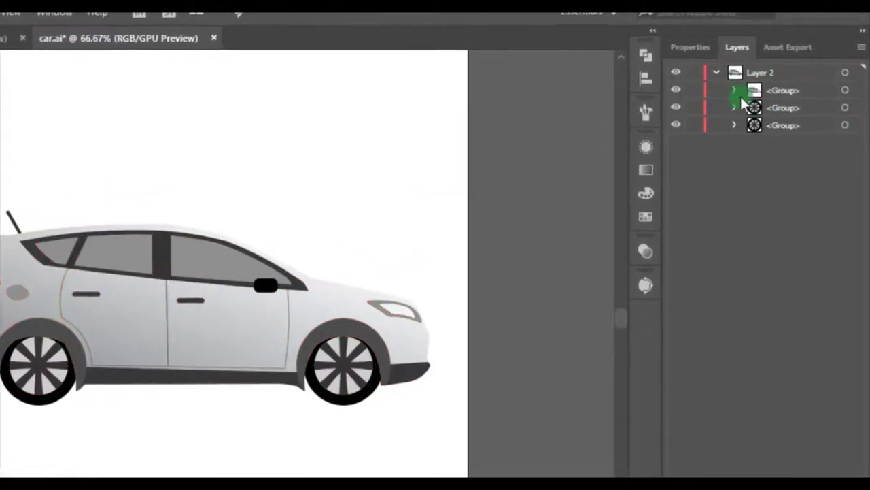
# Release the three groups in Layer 2 to separate layers with Release to Layers (Sequence).
pyautogui.click(789, 73)
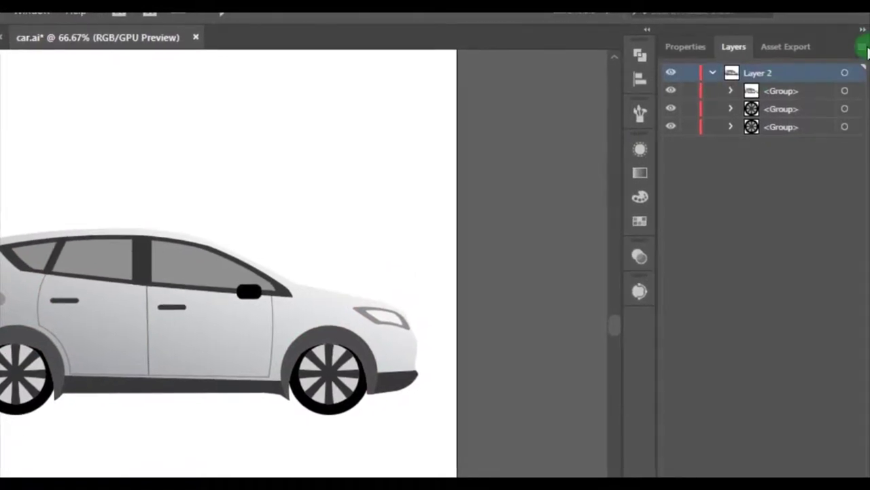
pyautogui.click(862, 48)
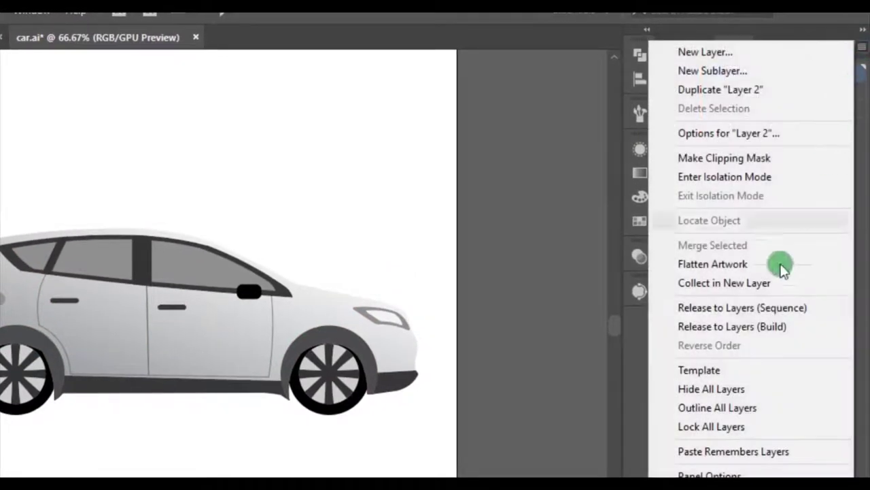
pyautogui.click(762, 309)
# Move Layer 3, Layer 4 and Layer 5 out of Layer 2, and delete the empty Layer 2.
pyautogui.click(780, 127)
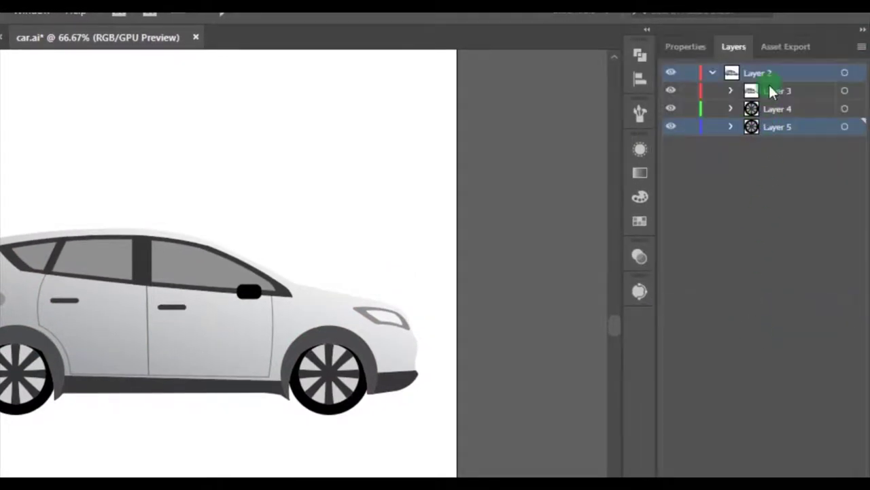
pyautogui.click(771, 91)
pyautogui.keyDown('shift'); pyautogui.click(775, 128); pyautogui.keyUp('shift')
pyautogui.moveTo(786, 91); pyautogui.dragTo(794, 68)
pyautogui.click(773, 123)
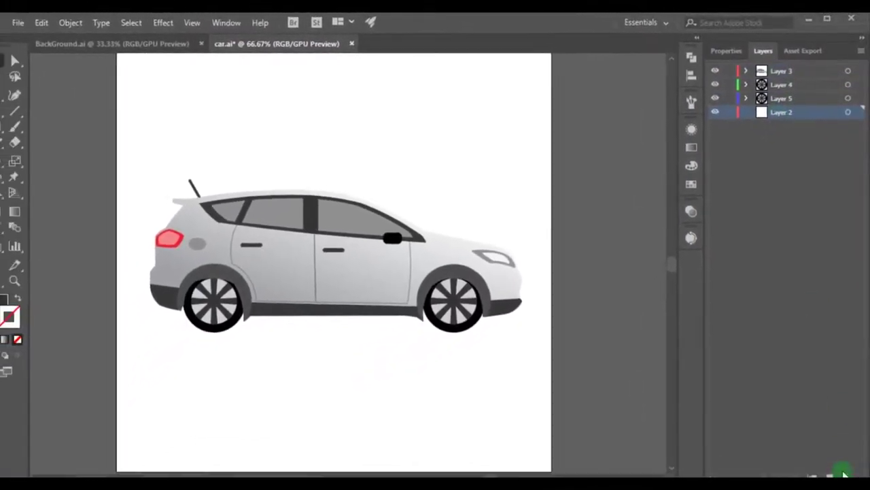
pyautogui.click(843, 474)
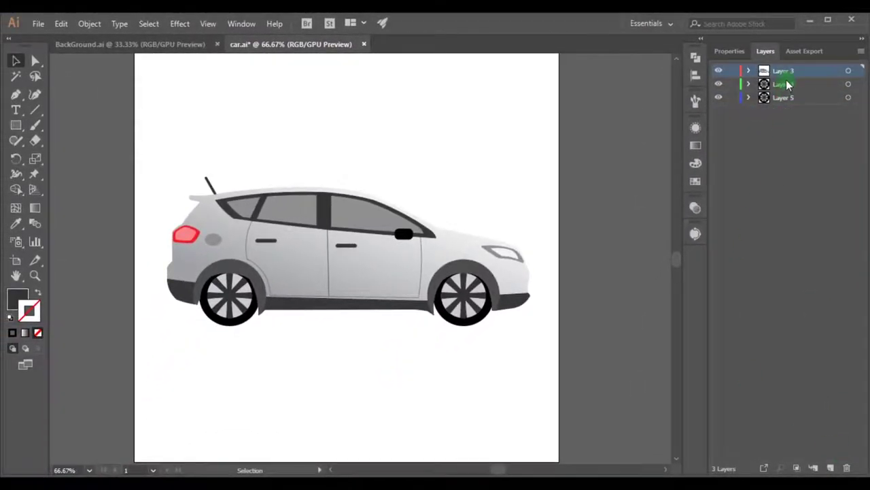
# Move the two wheel layers, Layer 4 and Layer 5, above the car body's Layer 3.
pyautogui.click(780, 84)
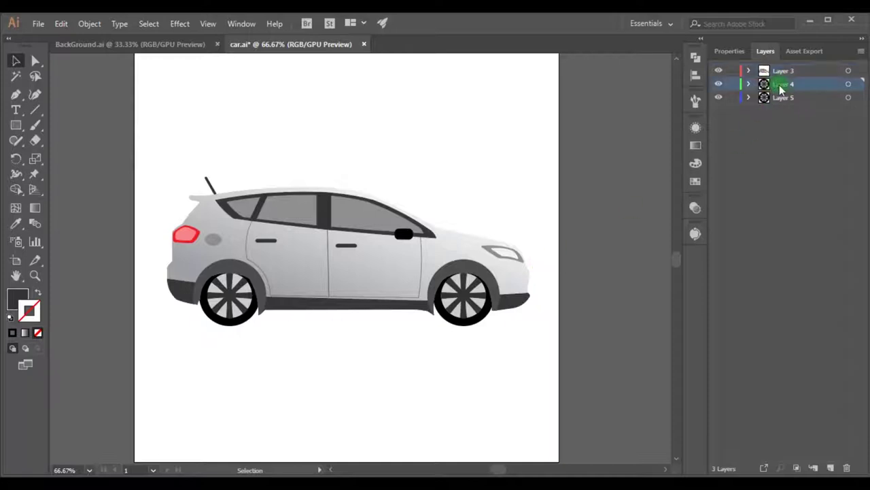
pyautogui.keyDown('shift'); pyautogui.click(784, 98); pyautogui.keyUp('shift')
pyautogui.moveTo(786, 95); pyautogui.dragTo(791, 66)
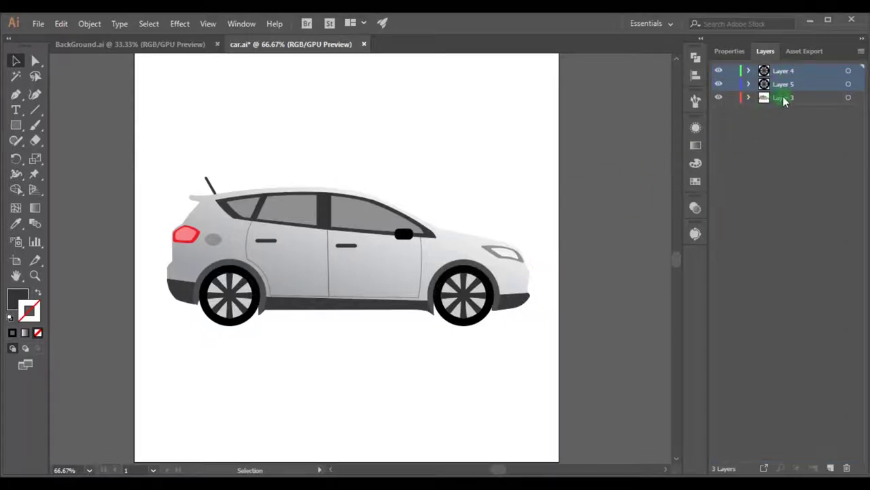
# Rename Layer 3 as body, Layer 5 as wheel back and Layer 4 as wheel front, and save car.ai.
pyautogui.click(786, 99)
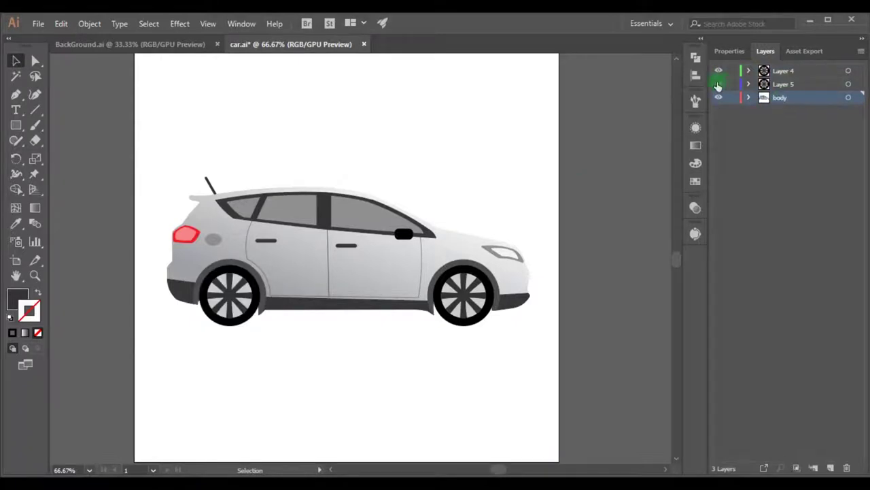
pyautogui.doubleClick(777, 86)
pyautogui.write('wheel back')
pyautogui.press('Return')
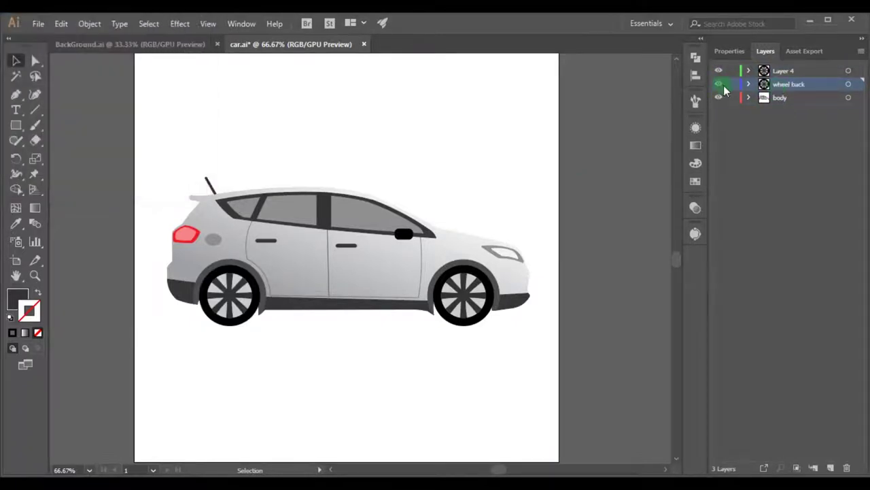
pyautogui.doubleClick(786, 74)
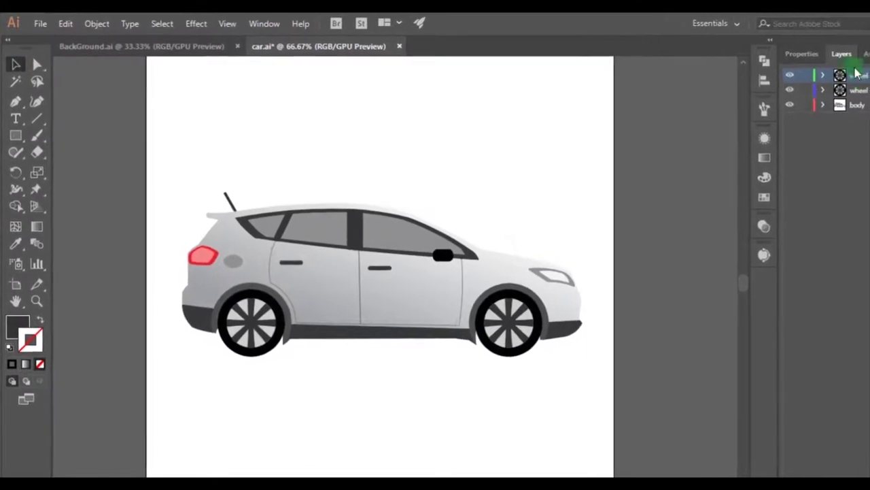
pyautogui.click(43, 25)
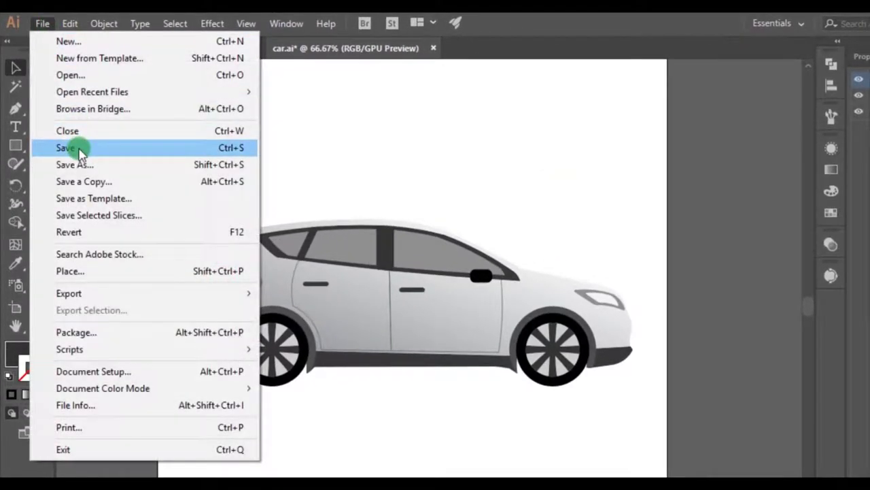
pyautogui.click(79, 149)
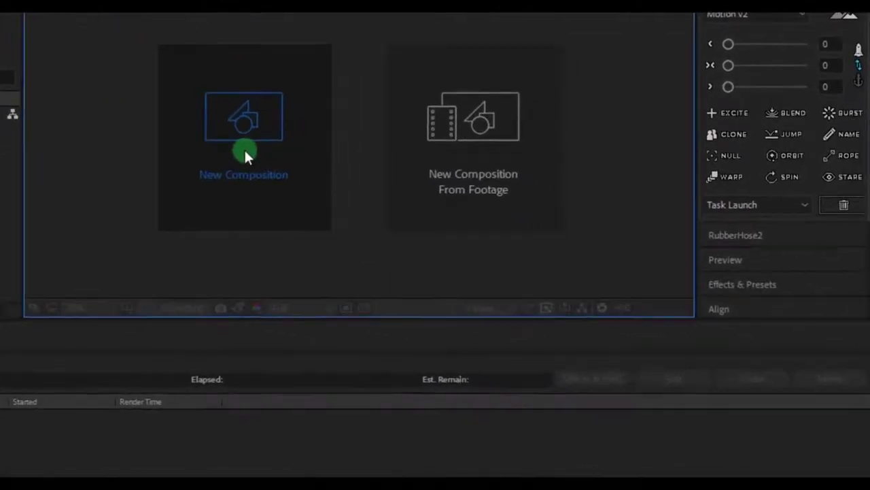
# In After Effects, create a new composition named main, 1920 px wide and 1080 px high.
pyautogui.click(244, 151)
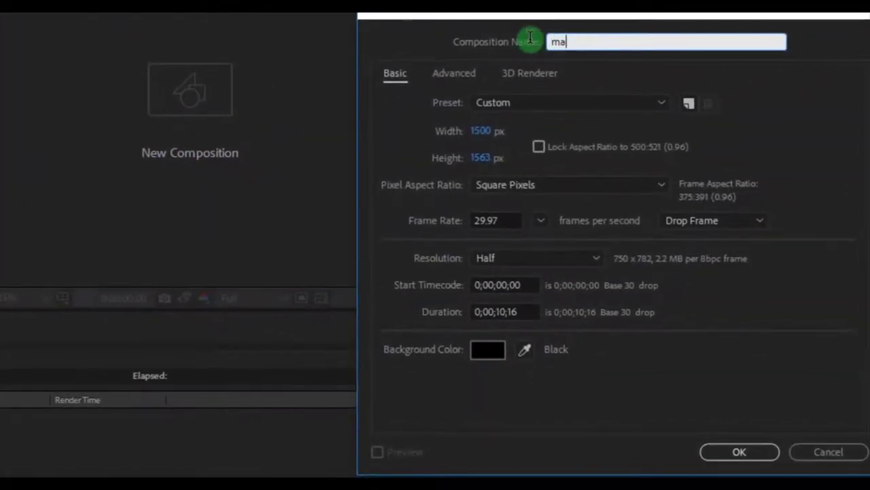
pyautogui.click(478, 131)
pyautogui.write('1920')
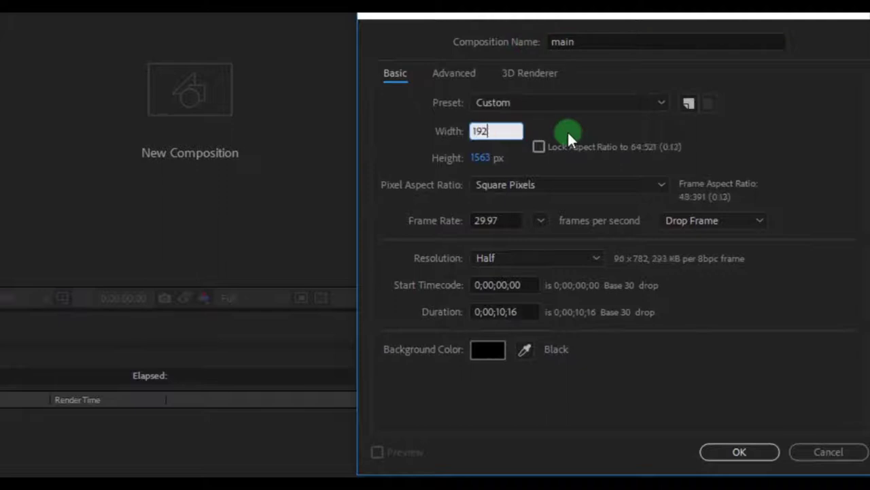
pyautogui.click(491, 157)
pyautogui.write('1080')
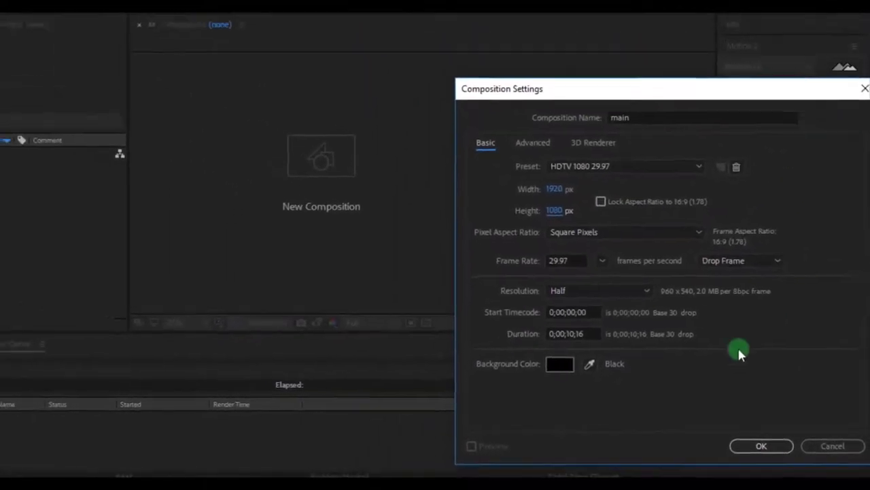
pyautogui.click(754, 447)
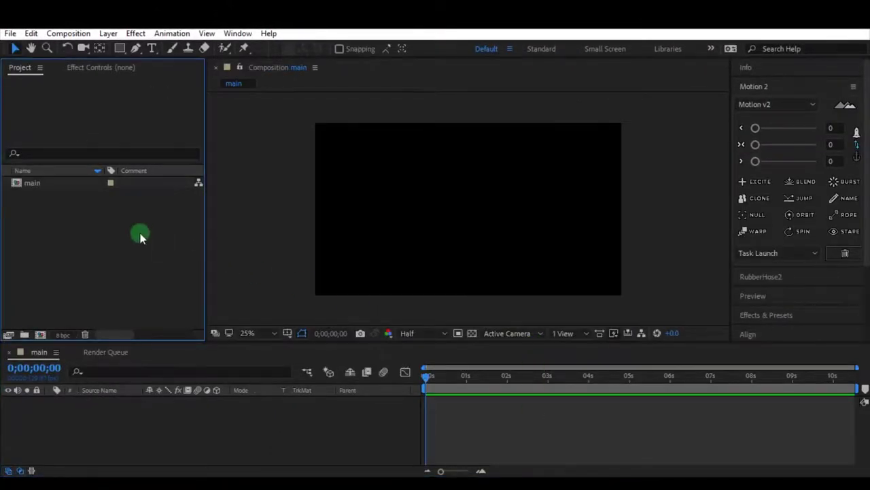
# Import BackGround.ai from the Files folder as a Composition with Layer Size footage dimensions.
pyautogui.doubleClick(140, 236)
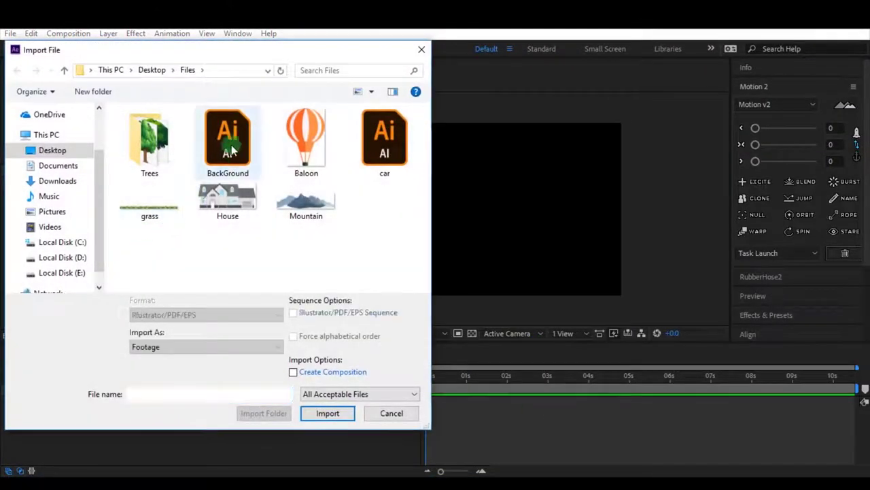
pyautogui.click(231, 150)
pyautogui.click(329, 413)
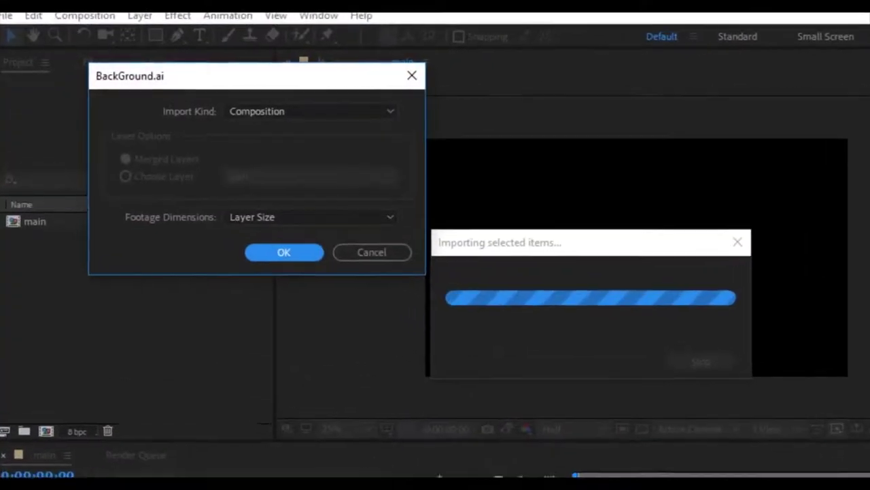
pyautogui.click(317, 113)
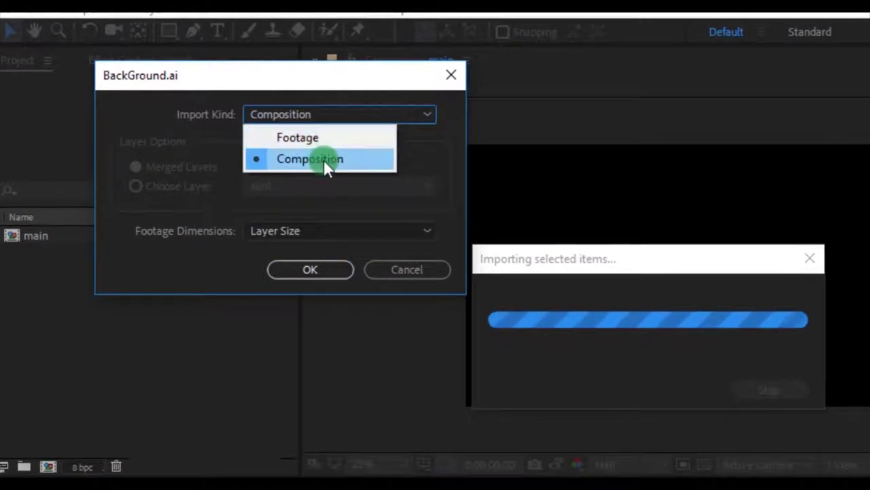
pyautogui.click(457, 187)
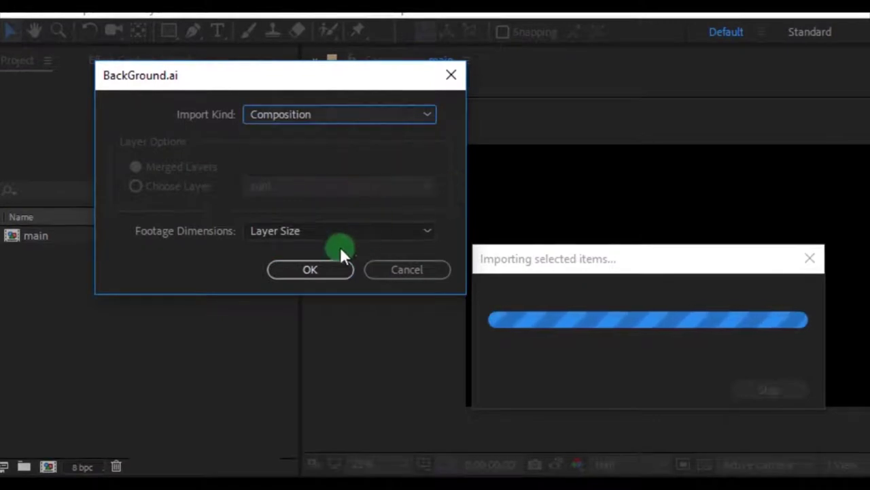
pyautogui.click(338, 238)
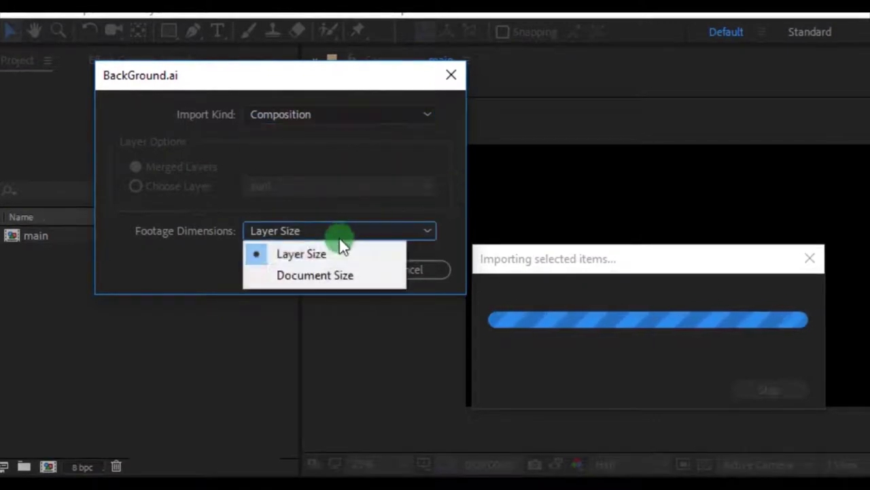
pyautogui.click(450, 207)
pyautogui.click(317, 266)
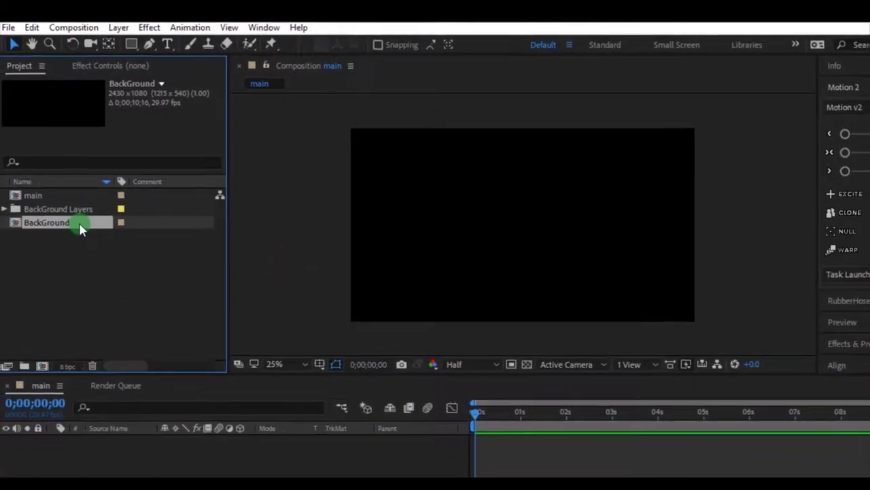
# Open the BackGround composition and look through its imported layers.
pyautogui.doubleClick(79, 229)
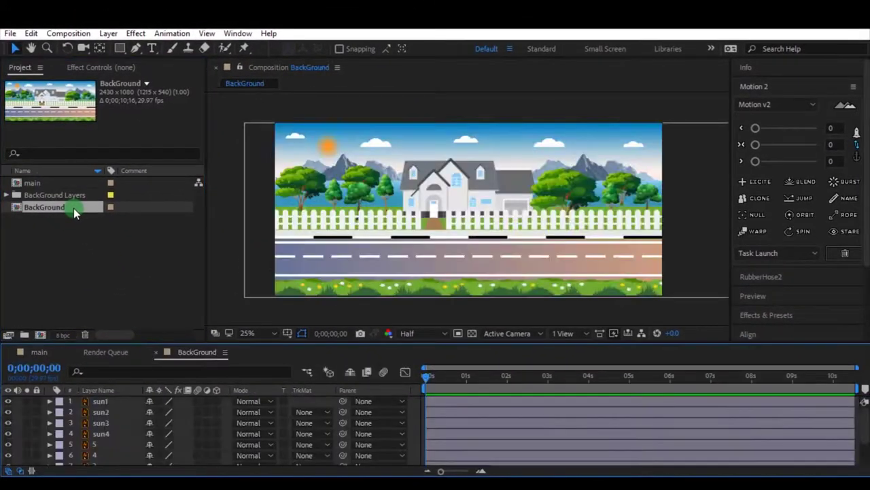
pyautogui.click(223, 336)
pyautogui.scroll(-2, 112, 418)
pyautogui.scroll(1, 104, 430)
pyautogui.scroll(-2, 8, 435)
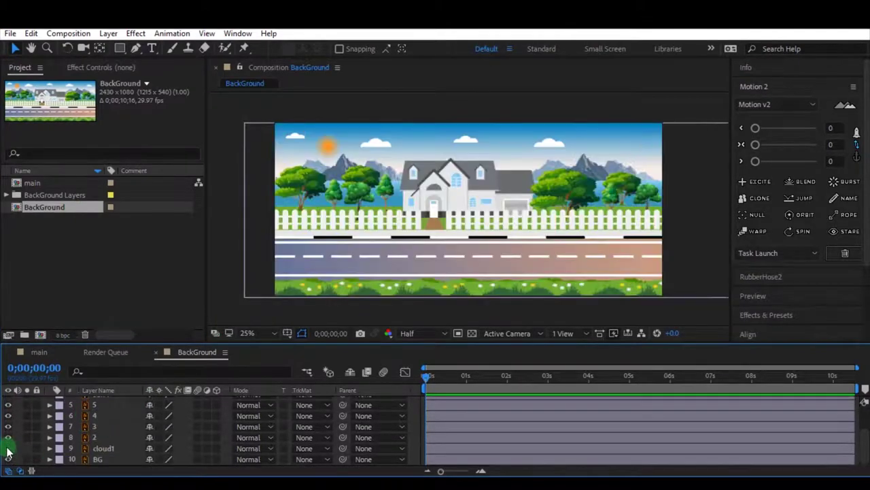
pyautogui.click(229, 254)
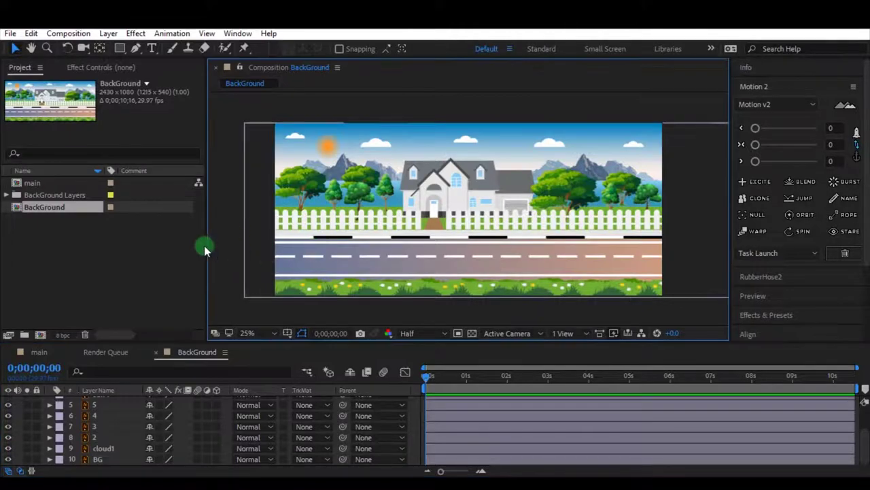
# Import car.ai from the Files folder as a Composition with Layer Size footage dimensions.
pyautogui.doubleClick(113, 251)
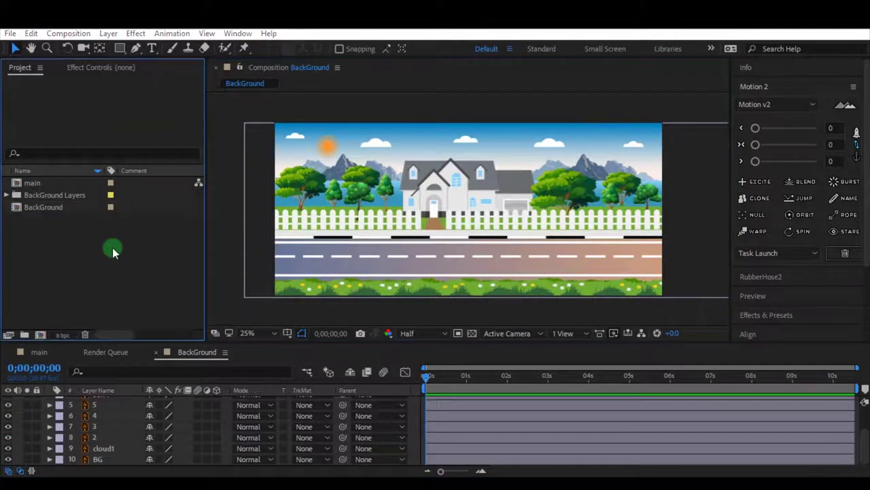
pyautogui.click(368, 160)
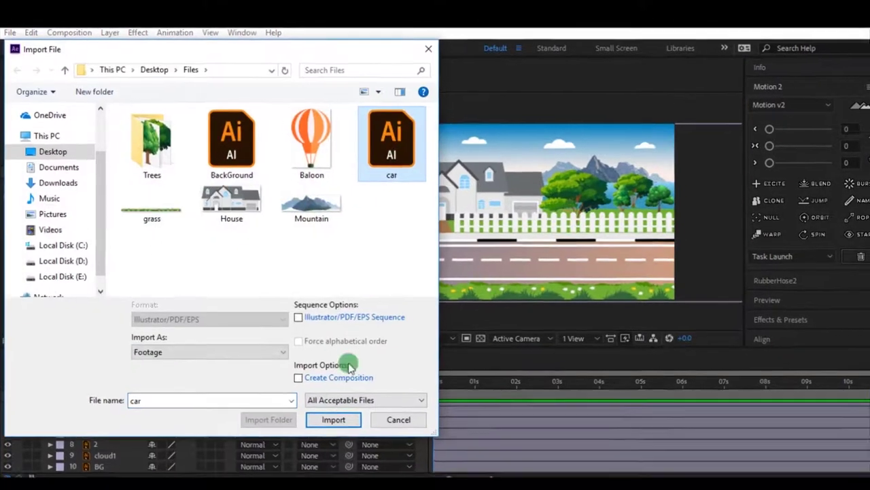
pyautogui.click(327, 413)
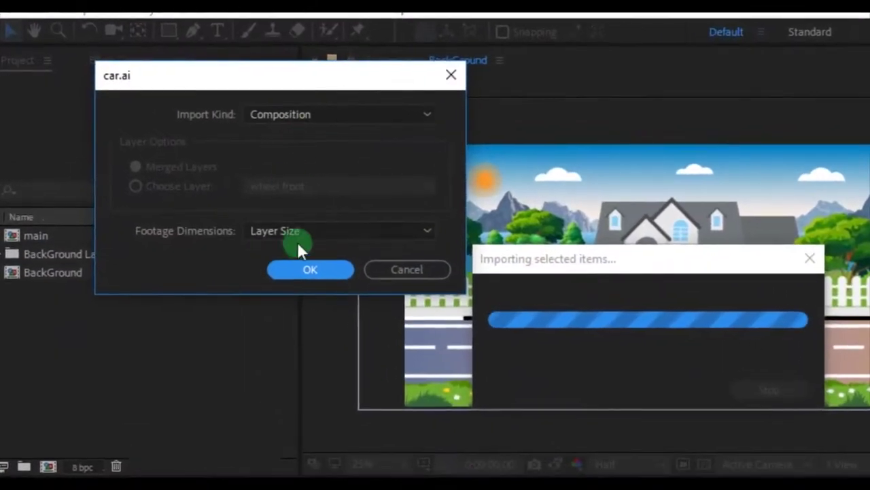
pyautogui.click(272, 251)
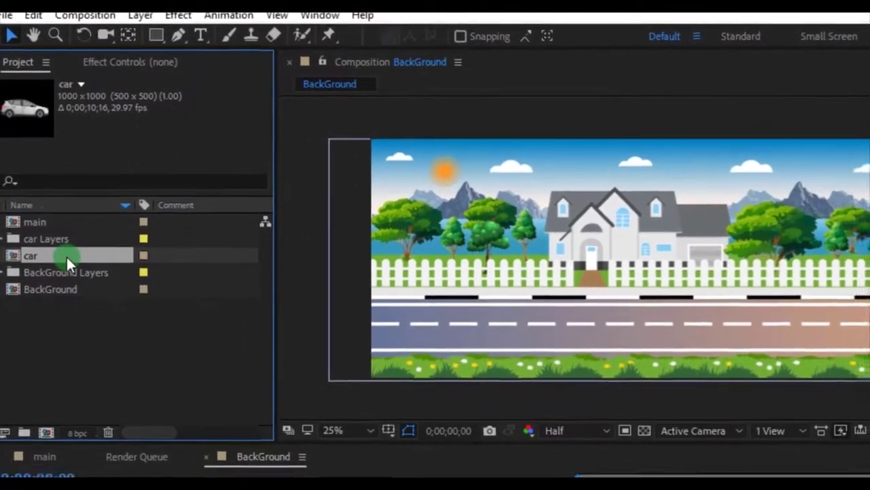
# Open the car composition and check the imported car and its layers.
pyautogui.doubleClick(72, 271)
pyautogui.scroll(3, 589, 217)
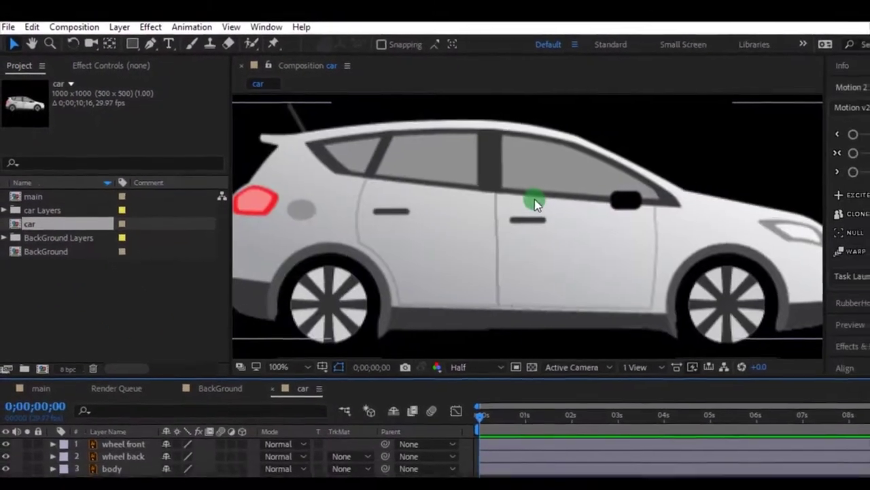
pyautogui.scroll(-1, 589, 217)
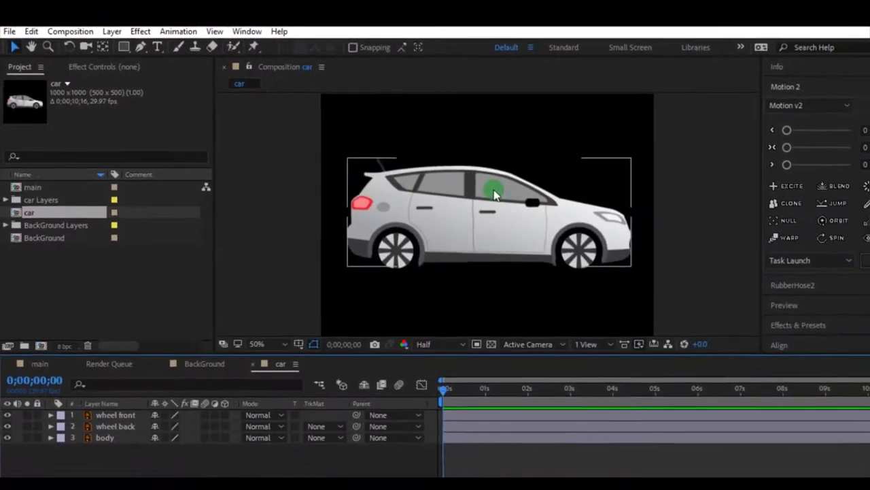
# Choose the preview resolution for the car composition's viewer.
pyautogui.click(435, 342)
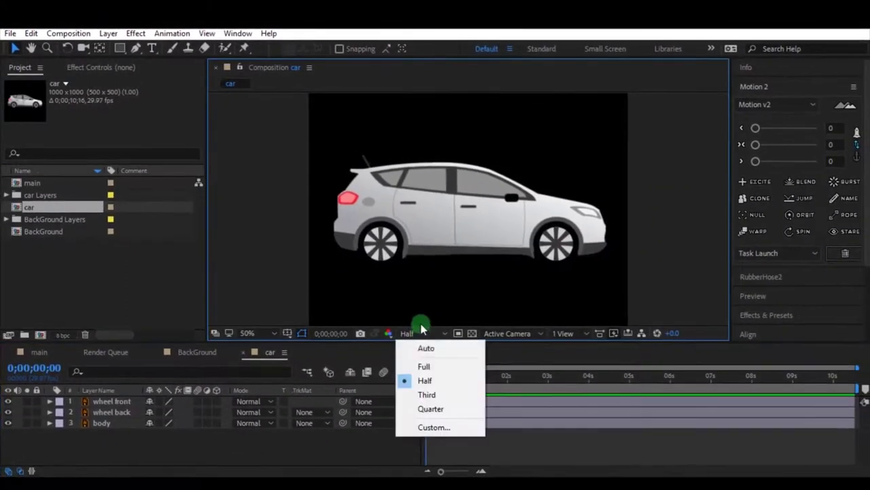
pyautogui.click(436, 373)
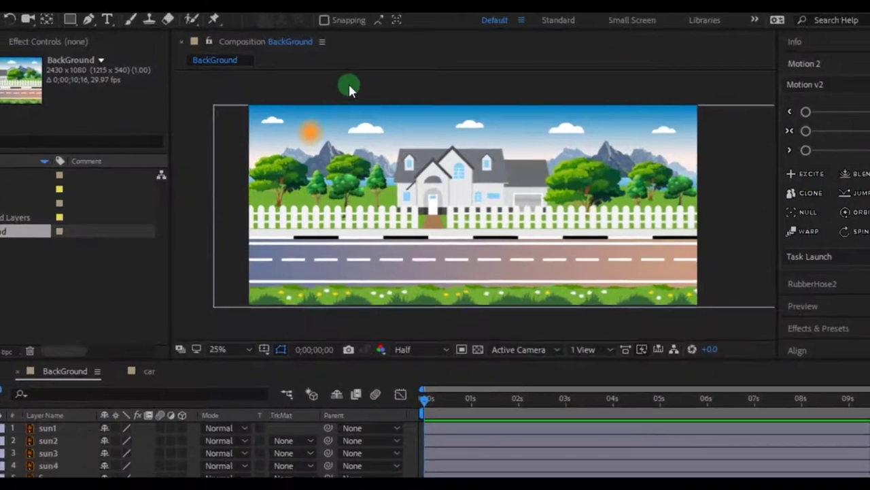
# Set the BackGround composition's duration to 0;00;15;00 in its Composition Settings.
pyautogui.rightClick(361, 94)
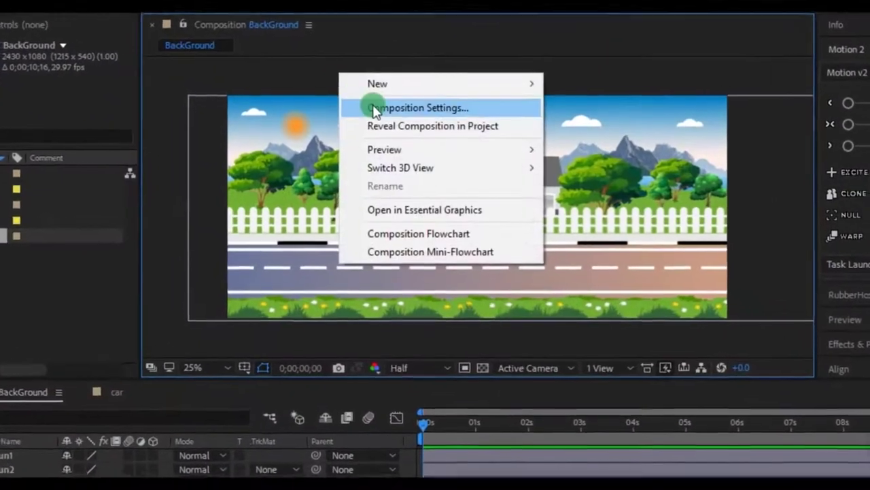
pyautogui.click(387, 130)
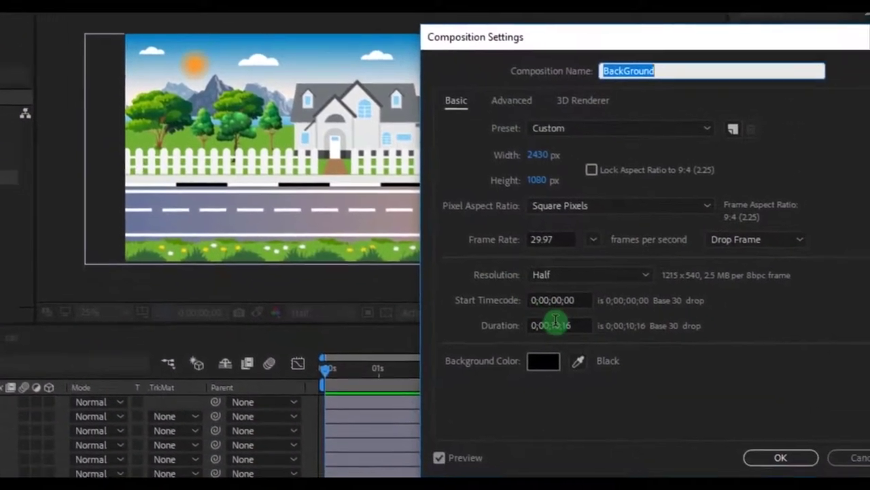
pyautogui.click(556, 323)
pyautogui.press('BackSpace')
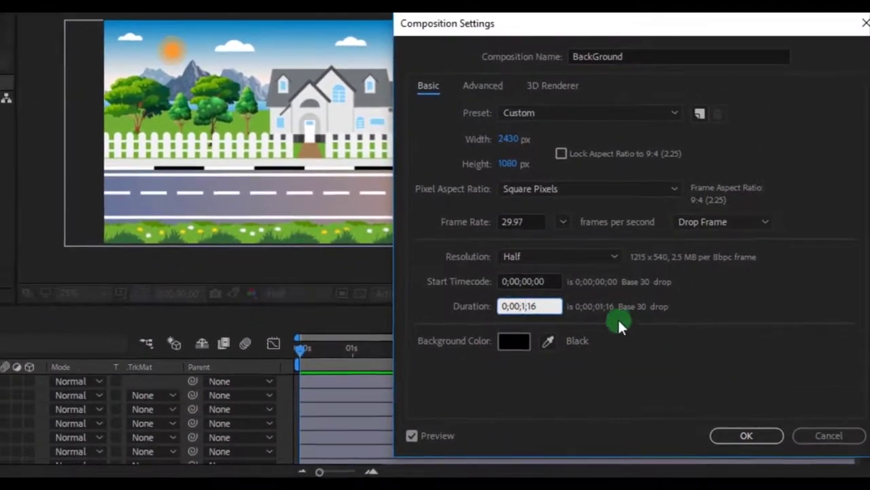
pyautogui.write('5')
pyautogui.click(550, 308)
pyautogui.press('BackSpace')
pyautogui.press('BackSpace')
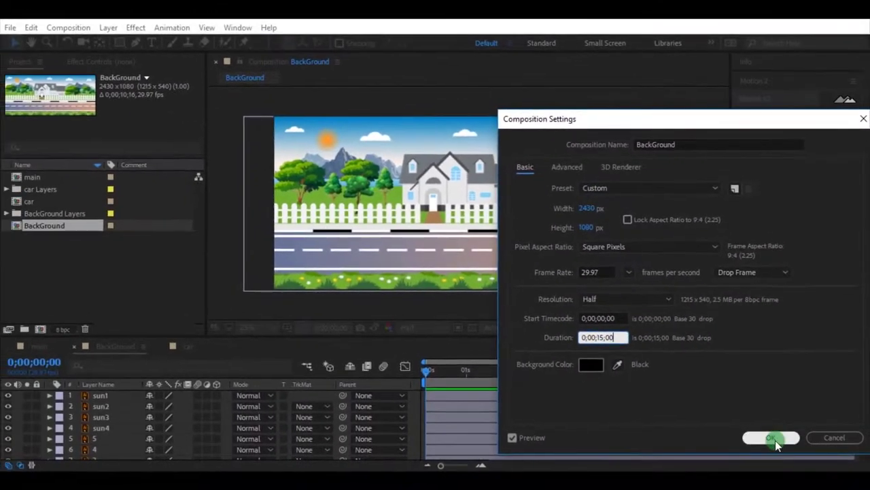
pyautogui.click(764, 436)
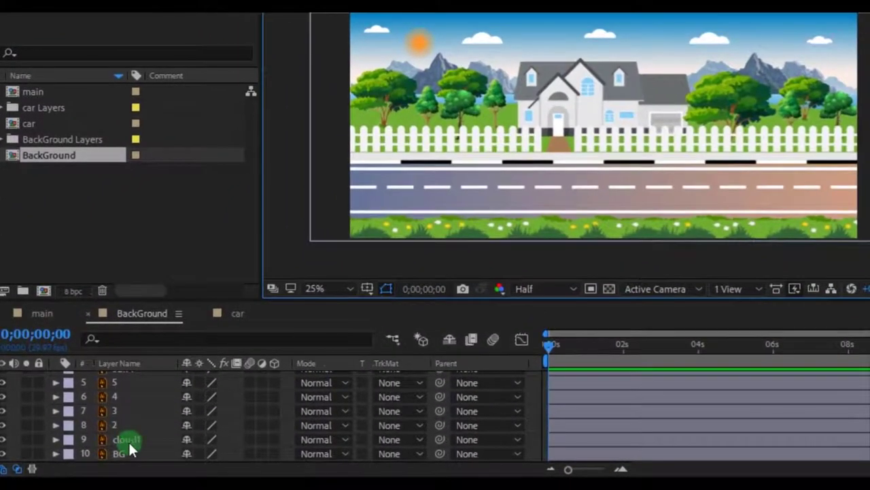
# Keyframe the cloud1 layer's Position at the start and at 0;00;10;01, moving it leftward to about 2007.5, 129.2.
pyautogui.click(128, 442)
pyautogui.scroll(2, 715, 72)
pyautogui.moveTo(716, 72); pyautogui.dragTo(572, 131)
pyautogui.press('p')
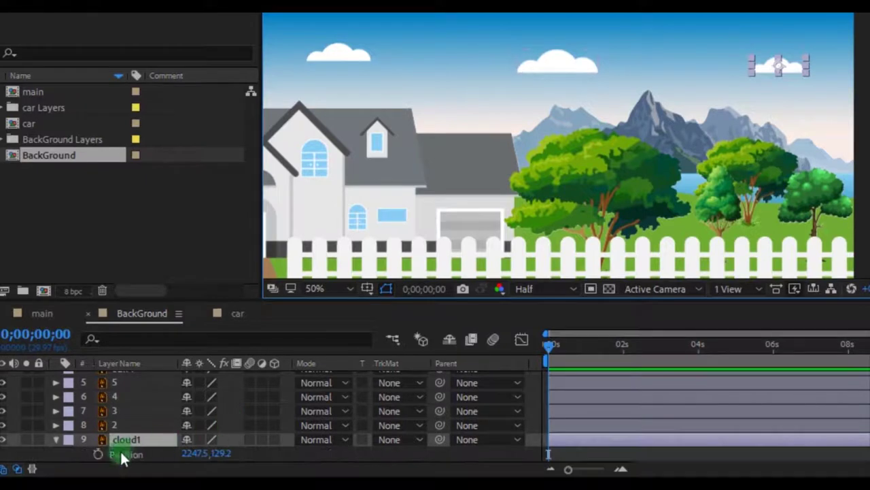
pyautogui.click(101, 455)
pyautogui.moveTo(549, 343); pyautogui.dragTo(869, 345)
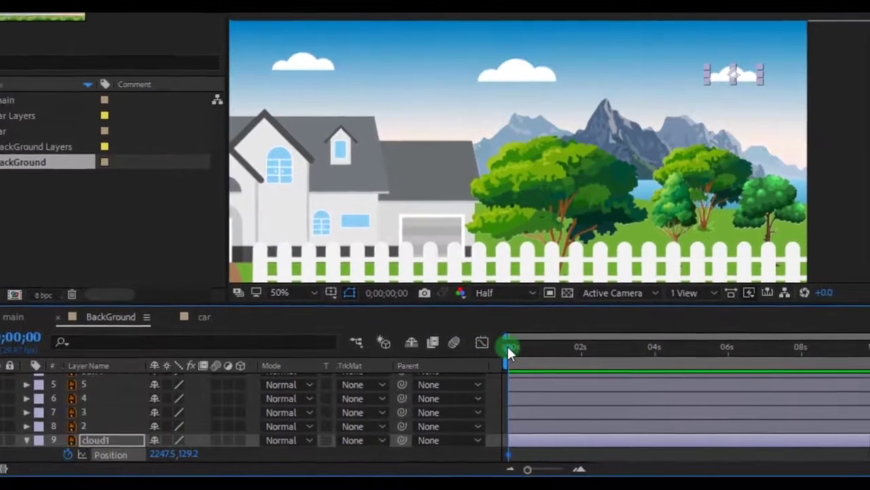
pyautogui.moveTo(741, 359); pyautogui.dragTo(742, 359)
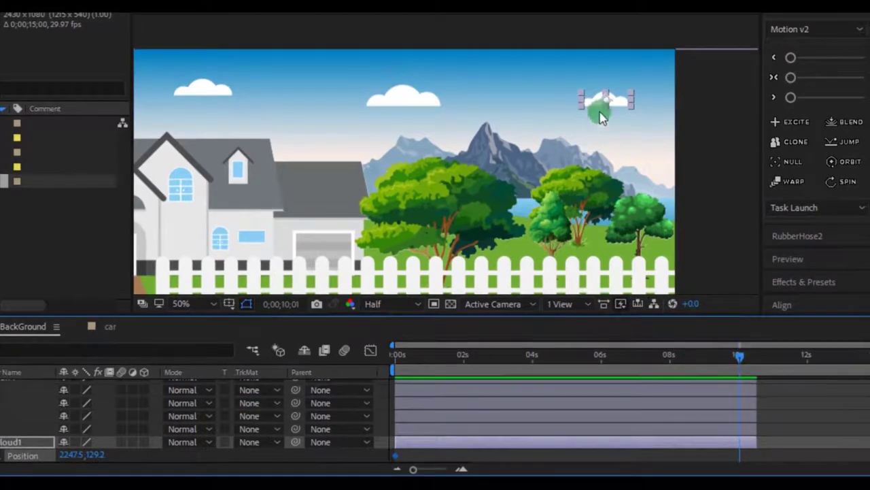
pyautogui.moveTo(612, 103); pyautogui.dragTo(538, 104)
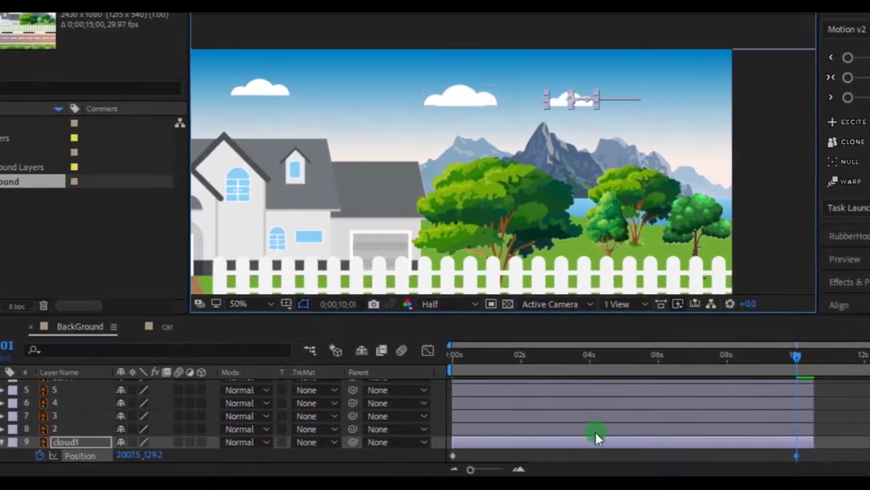
# Keyframe cloud layer 2's Position at the start and at 0;00;10;01, moving it leftward to about 1428.3, 120.2.
pyautogui.click(486, 428)
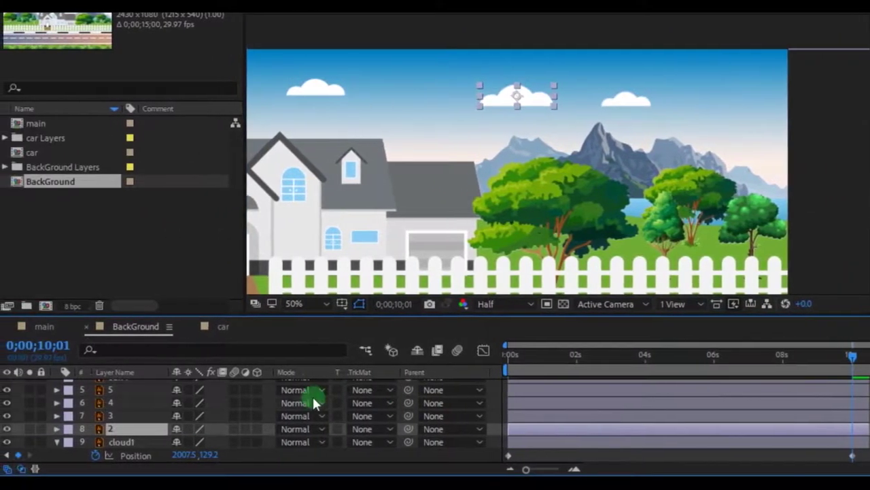
pyautogui.moveTo(854, 359); pyautogui.dragTo(500, 359)
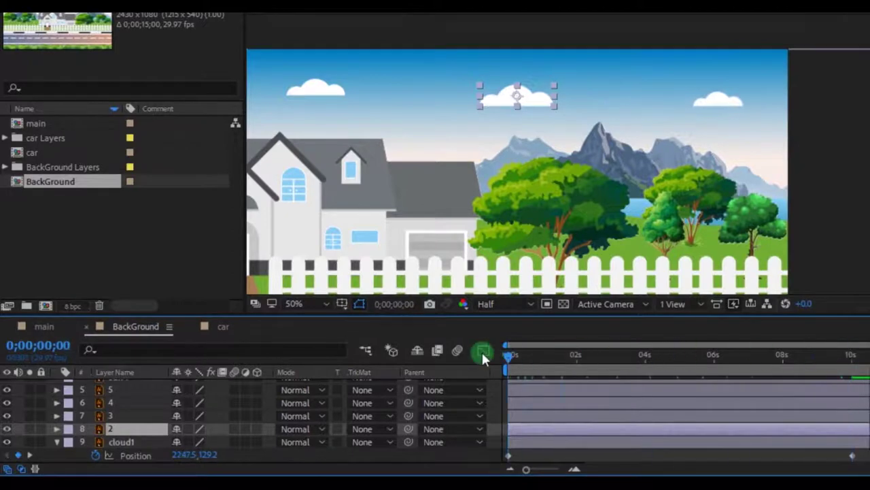
pyautogui.press('p')
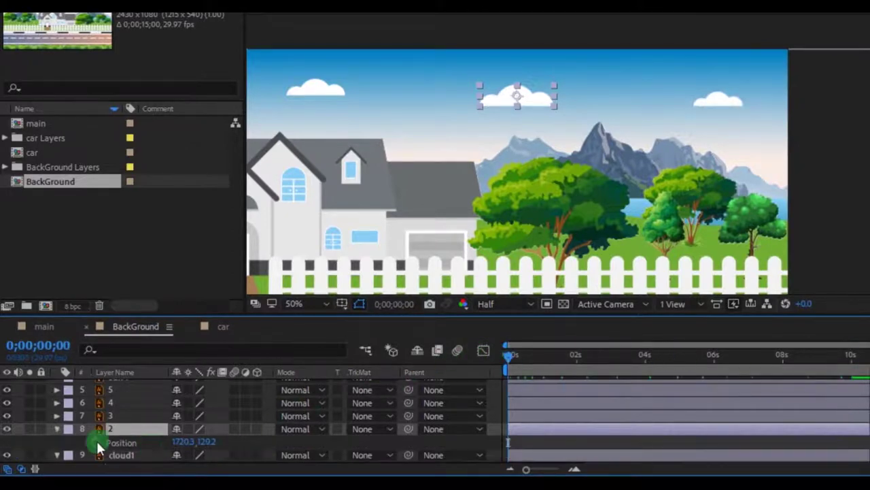
pyautogui.scroll(-2, 520, 399)
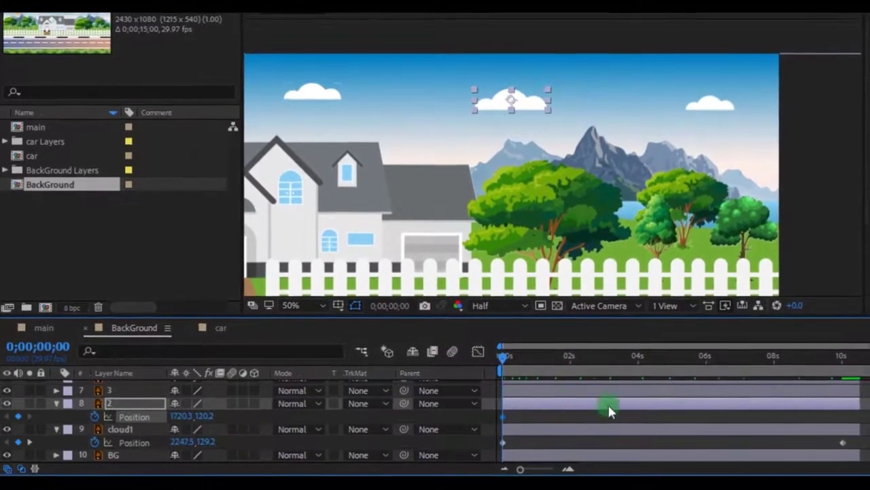
pyautogui.moveTo(492, 356); pyautogui.dragTo(801, 383)
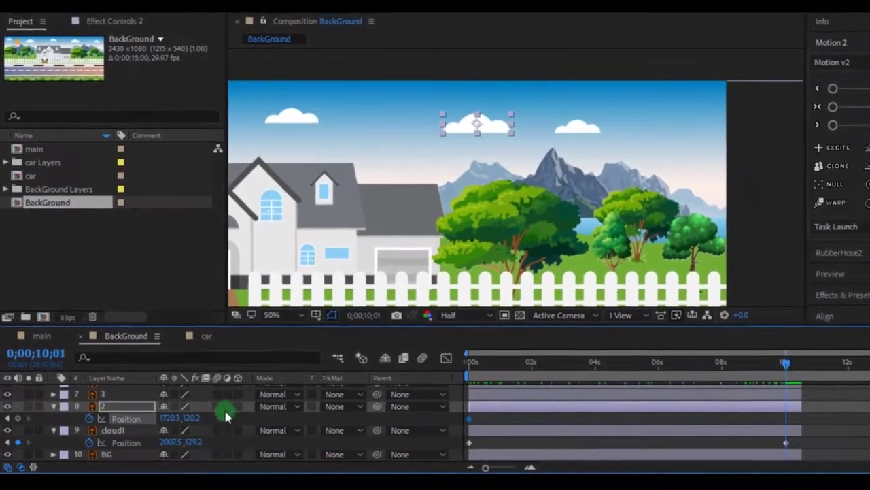
pyautogui.moveTo(481, 133); pyautogui.dragTo(368, 148)
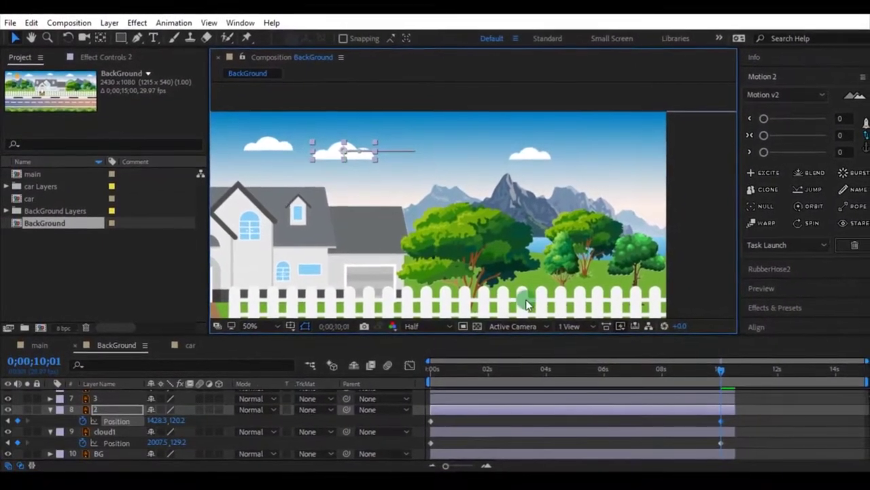
# Keyframe cloud layer 3's Position at the start and at 0;00;09;29, moving it leftward to about 796, 98.9.
pyautogui.moveTo(715, 372); pyautogui.dragTo(424, 374)
pyautogui.click(111, 401)
pyautogui.press('p')
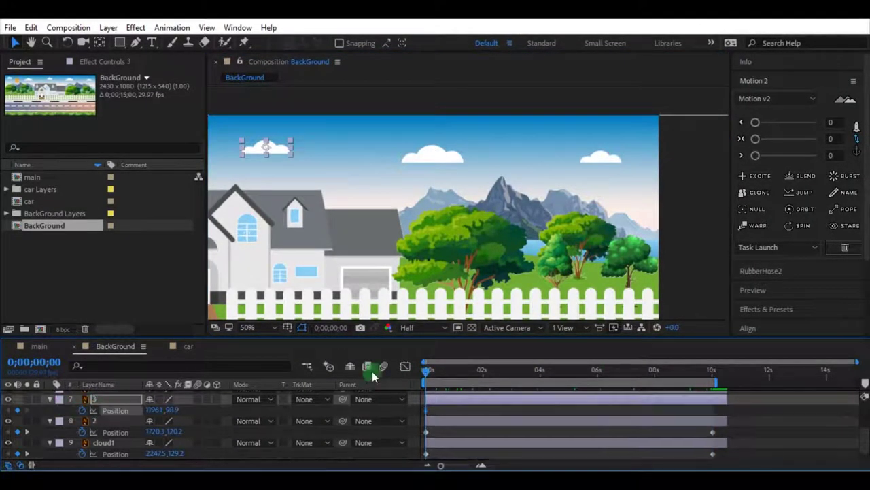
pyautogui.click(701, 373)
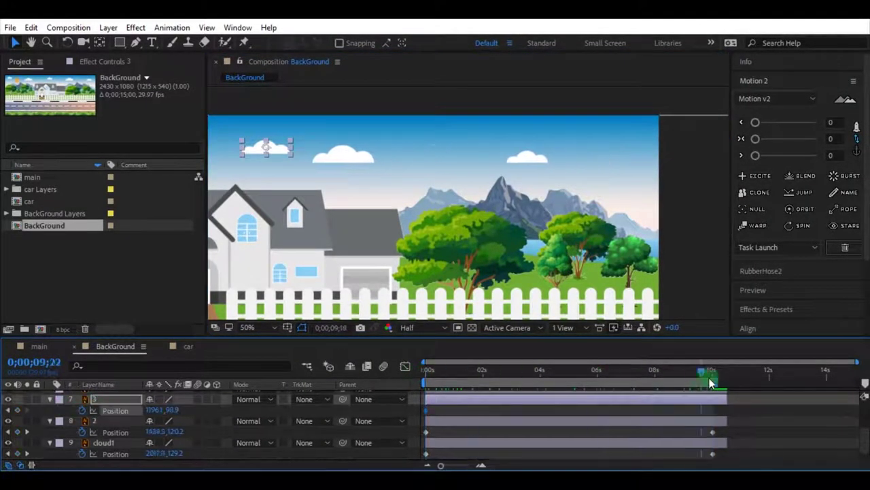
pyautogui.moveTo(341, 252); pyautogui.dragTo(587, 245)
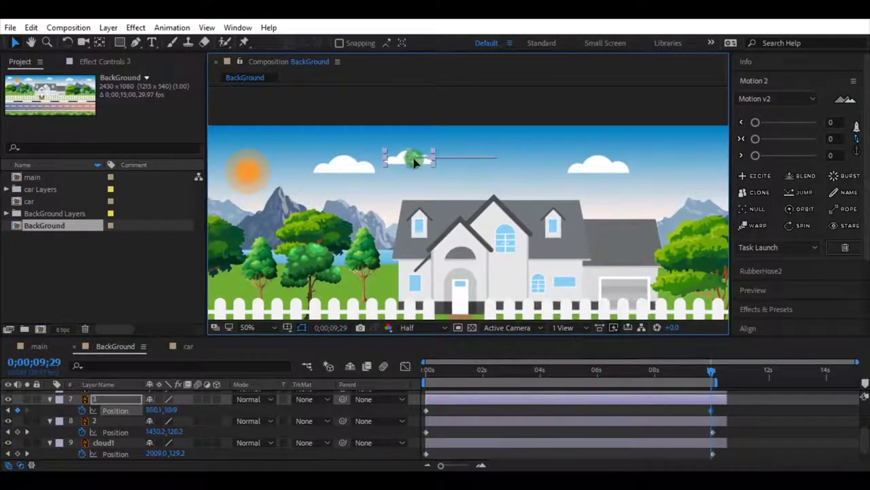
# Keyframe cloud layer 4's Position at the start and at 0;00;09;29, moving it leftward to about 437, 120.2.
pyautogui.scroll(1, 129, 408)
pyautogui.click(115, 420)
pyautogui.moveTo(711, 372)
pyautogui.mouseDown()
pyautogui.moveTo(406, 376)
pyautogui.moveTo(711, 381)
pyautogui.mouseUp()
pyautogui.press('p')
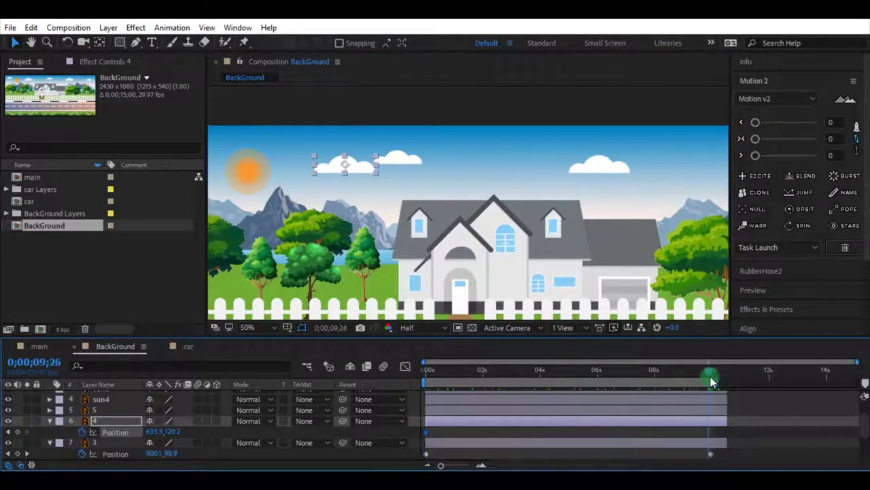
pyautogui.moveTo(358, 174); pyautogui.dragTo(488, 187)
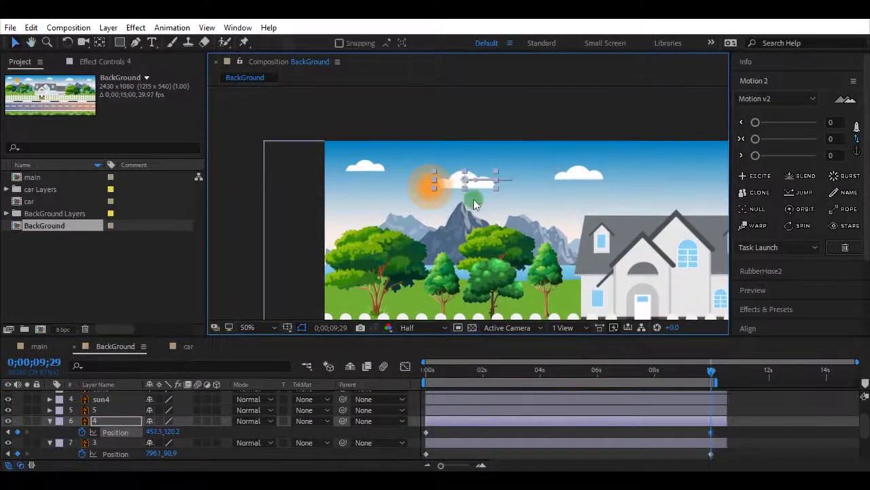
# Keyframe cloud layer 5's Position at the start and near ten seconds, moving it leftward partly past the frame edge to about 1, 76.4.
pyautogui.click(119, 411)
pyautogui.hotkey('alt', 'shift', 'p')
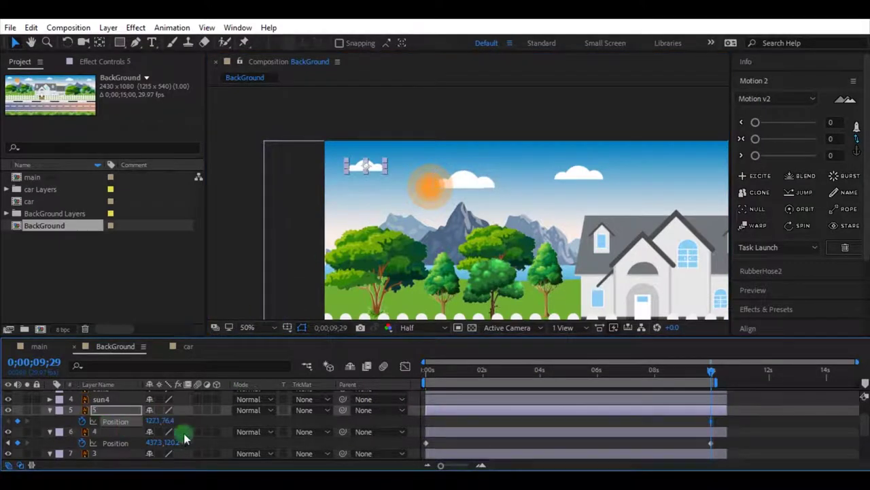
pyautogui.press('space')
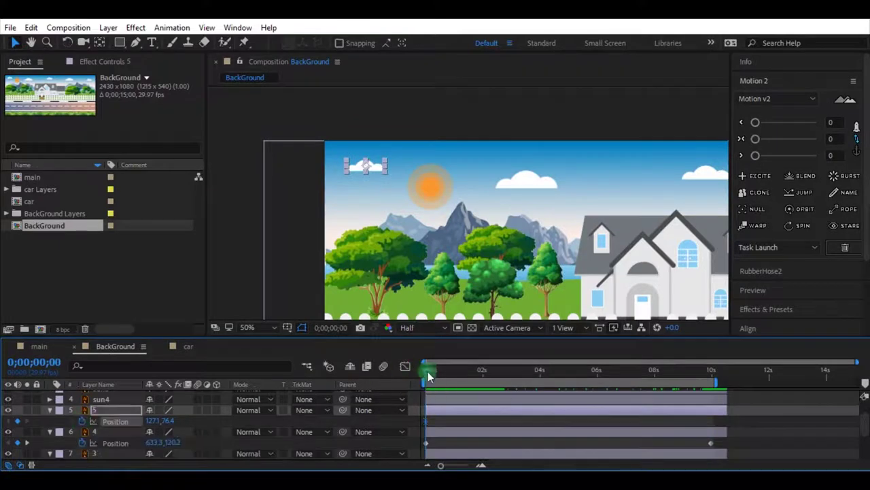
pyautogui.moveTo(427, 372); pyautogui.dragTo(712, 387)
pyautogui.moveTo(367, 184); pyautogui.dragTo(347, 169)
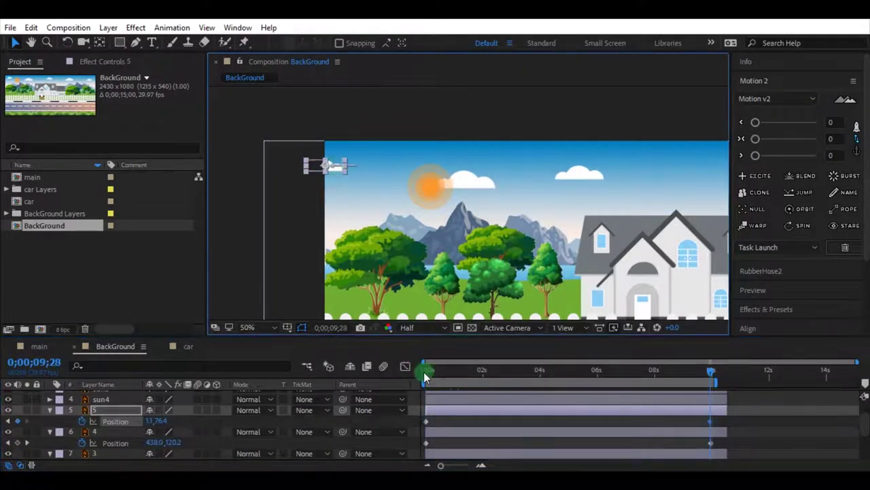
# Preview the cloud animation from the start of the BackGround composition with the whole frame in view.
pyautogui.scroll(-1, 517, 227)
pyautogui.press('space')
pyautogui.moveTo(580, 220); pyautogui.dragTo(500, 195)
pyautogui.moveTo(710, 370); pyautogui.dragTo(405, 376)
pyautogui.press('space')
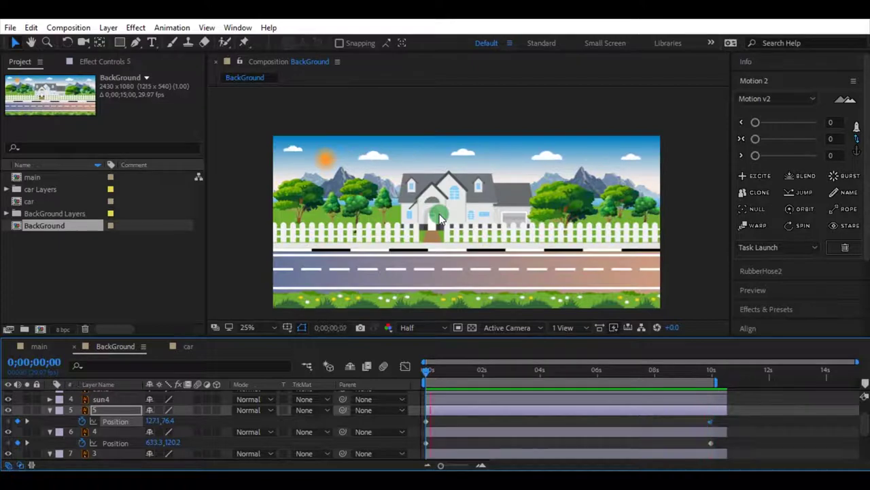
pyautogui.press('space')
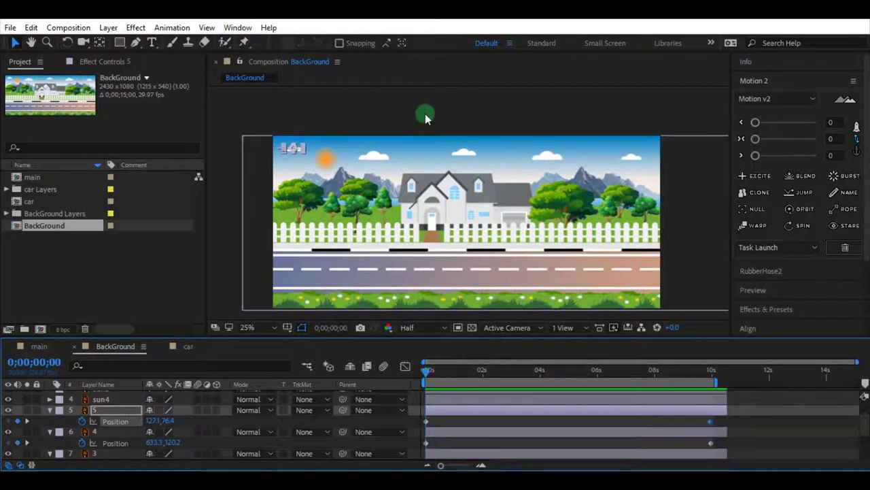
# Move the sun1 to sun4 layers together to the right, into the gap between the clouds beside the house roof.
pyautogui.click(396, 127)
pyautogui.scroll(2, 366, 149)
pyautogui.moveTo(365, 151); pyautogui.dragTo(594, 217)
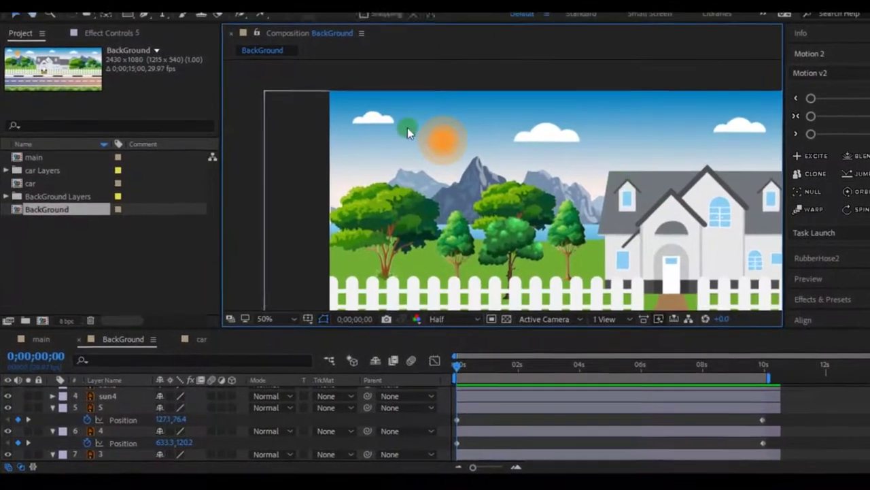
pyautogui.scroll(1, 408, 128)
pyautogui.moveTo(452, 125); pyautogui.dragTo(470, 125)
pyautogui.scroll(2, 133, 406)
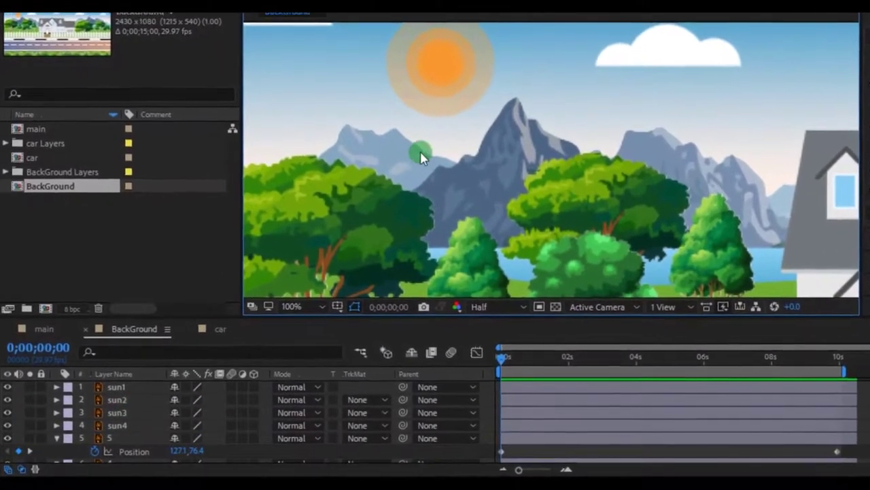
pyautogui.click(118, 424)
pyautogui.keyDown('shift'); pyautogui.click(124, 387); pyautogui.keyUp('shift')
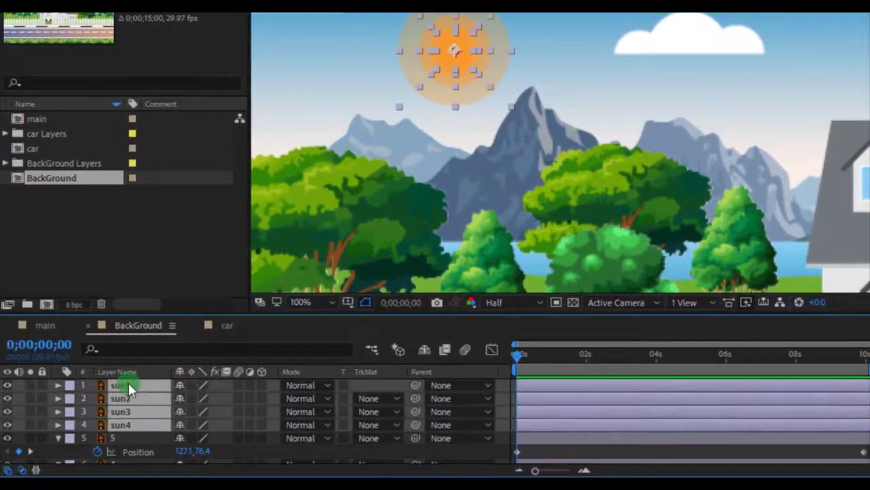
pyautogui.scroll(-1, 423, 172)
pyautogui.moveTo(676, 130); pyautogui.dragTo(515, 105)
pyautogui.moveTo(353, 74); pyautogui.dragTo(524, 58)
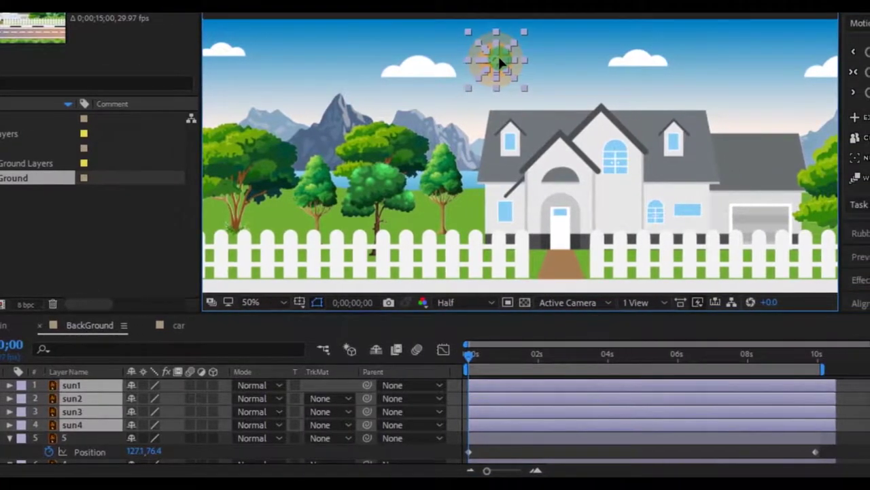
pyautogui.scroll(-1, 558, 57)
pyautogui.click(549, 61)
# Pre-compose the sun1 to sun4 layers as "sun", moving all attributes into the new composition.
pyautogui.scroll(2, 525, 78)
pyautogui.moveTo(509, 53); pyautogui.dragTo(520, 192)
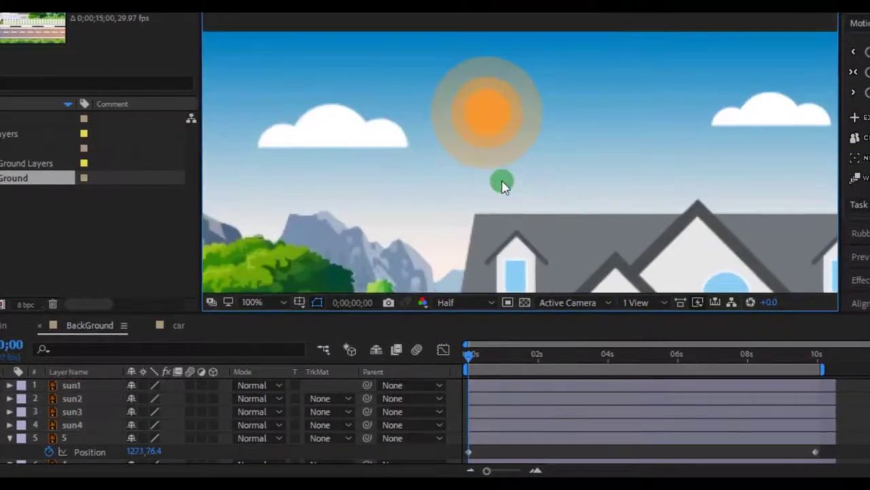
pyautogui.click(75, 422)
pyautogui.keyDown('shift'); pyautogui.click(76, 385); pyautogui.keyUp('shift')
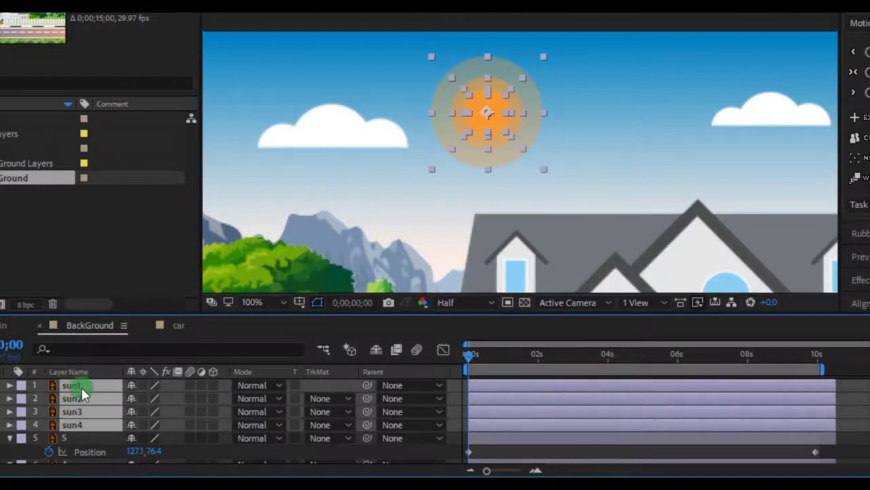
pyautogui.rightClick(81, 393)
pyautogui.click(116, 416)
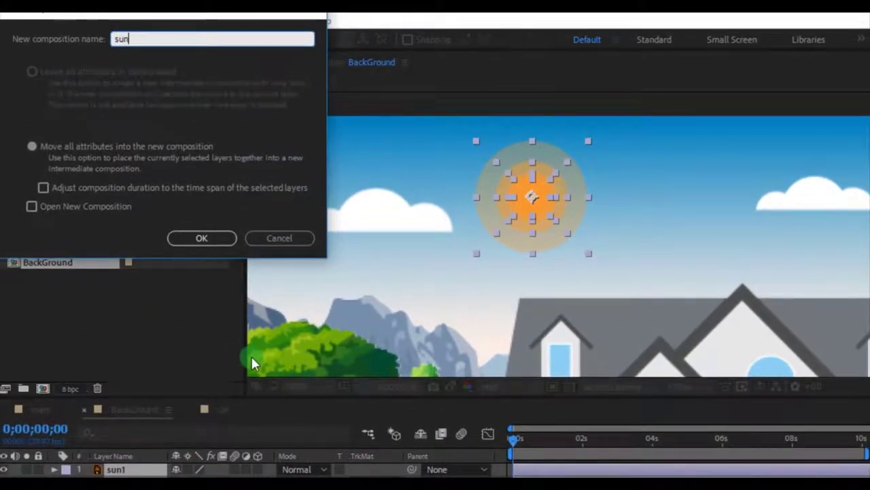
pyautogui.click(194, 238)
pyautogui.click(315, 280)
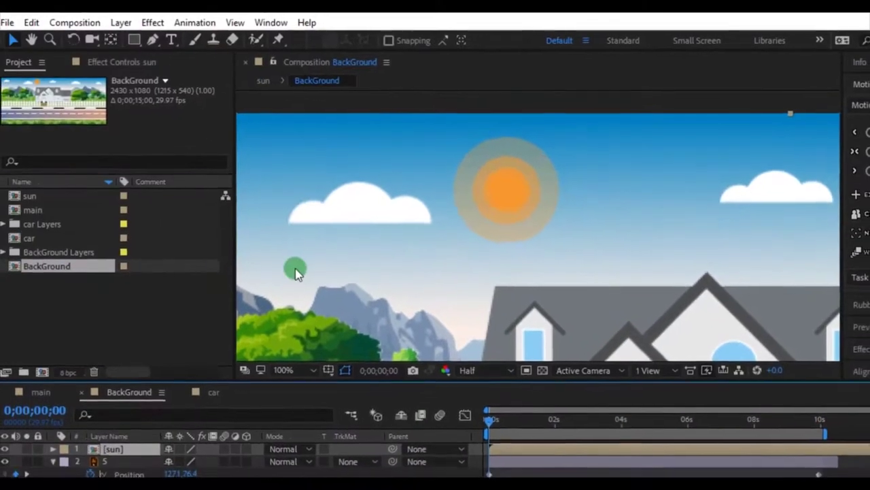
# Open the sun composition and add Opacity keyframes at 100% to the sun2, sun3 and sun4 layers at the start of the timeline.
pyautogui.doubleClick(126, 449)
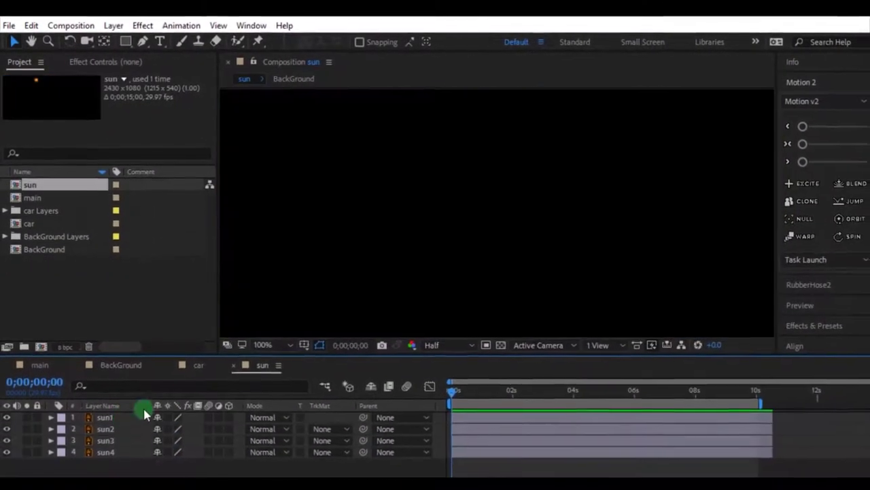
pyautogui.scroll(-3, 454, 163)
pyautogui.scroll(2, 454, 158)
pyautogui.moveTo(428, 146); pyautogui.dragTo(515, 297)
pyautogui.scroll(1, 518, 275)
pyautogui.moveTo(521, 260); pyautogui.dragTo(529, 207)
pyautogui.press('v')
pyautogui.click(132, 409)
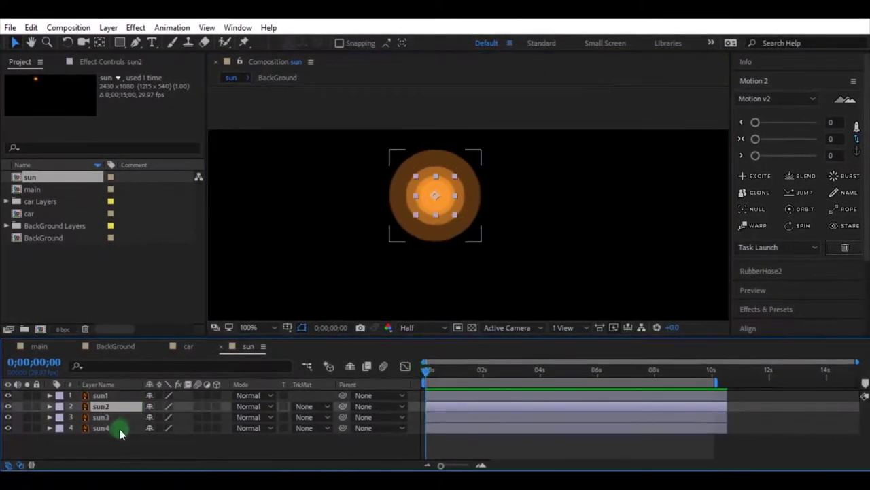
pyautogui.keyDown('shift'); pyautogui.click(119, 429); pyautogui.keyUp('shift')
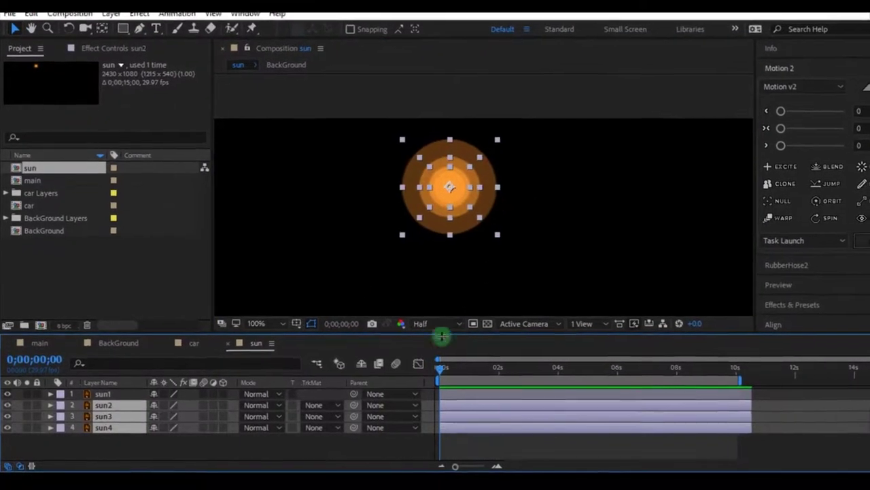
pyautogui.moveTo(442, 368)
pyautogui.mouseDown()
pyautogui.moveTo(483, 367)
pyautogui.moveTo(442, 368)
pyautogui.mouseUp()
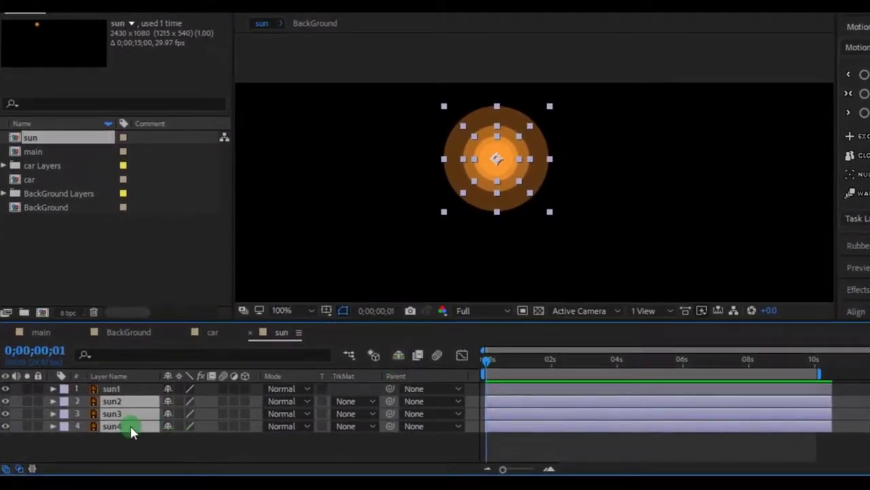
pyautogui.press('t')
pyautogui.click(90, 415)
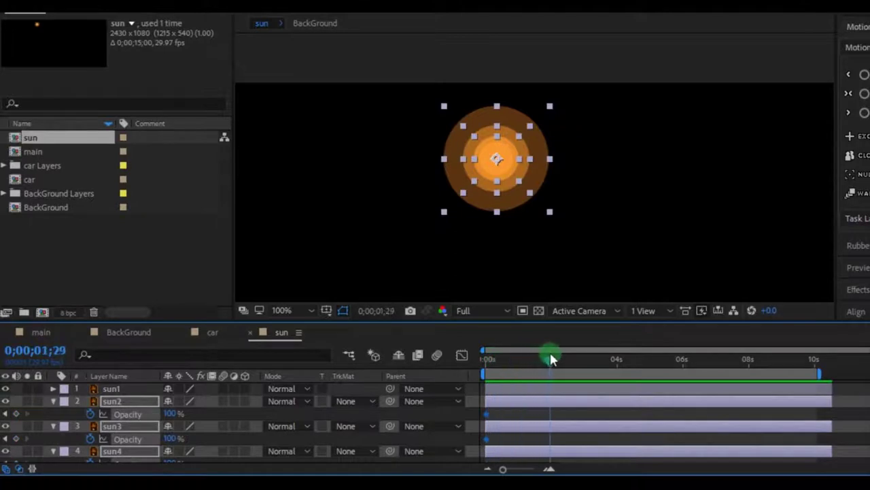
# Keyframe the Opacity of sun2, sun3 and sun4 to 0% at two seconds and to 100% near four seconds.
pyautogui.scroll(-1, 572, 353)
pyautogui.moveTo(572, 354); pyautogui.dragTo(548, 361)
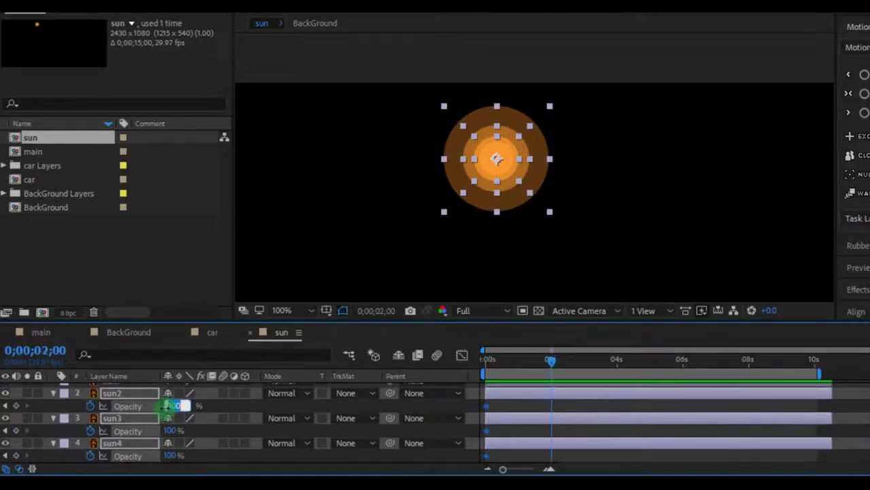
pyautogui.click(273, 439)
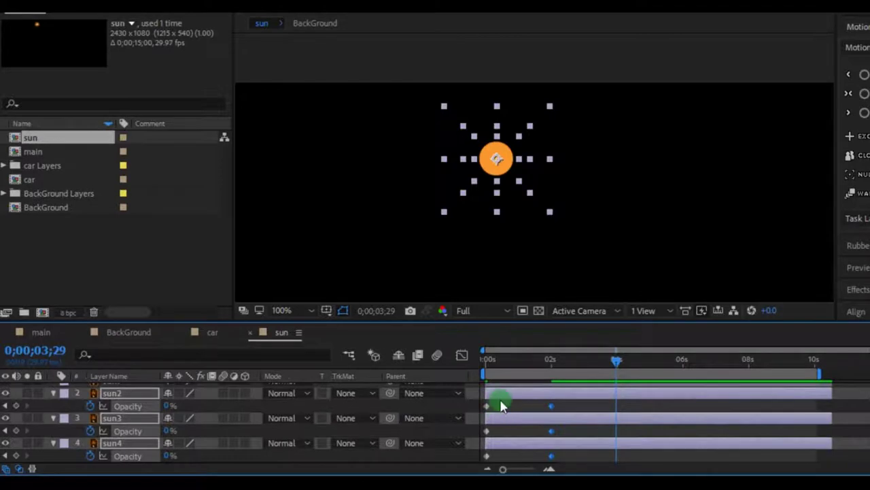
pyautogui.click(181, 408)
pyautogui.write('100')
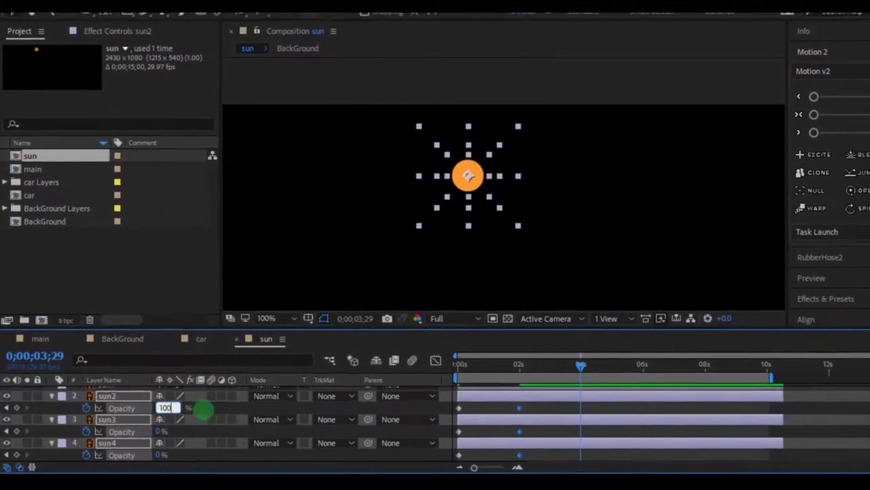
pyautogui.click(425, 408)
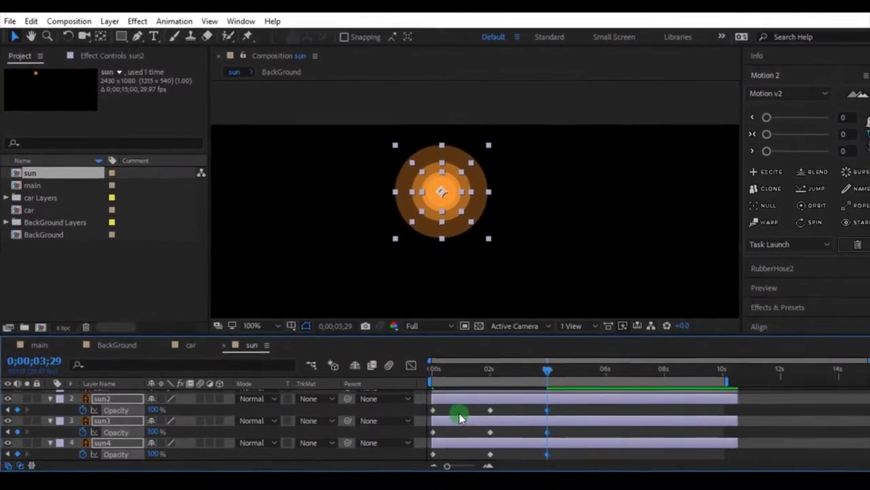
# End the work area near four seconds and preview the sun's glow fading out and in.
pyautogui.press('n')
pyautogui.press('space')
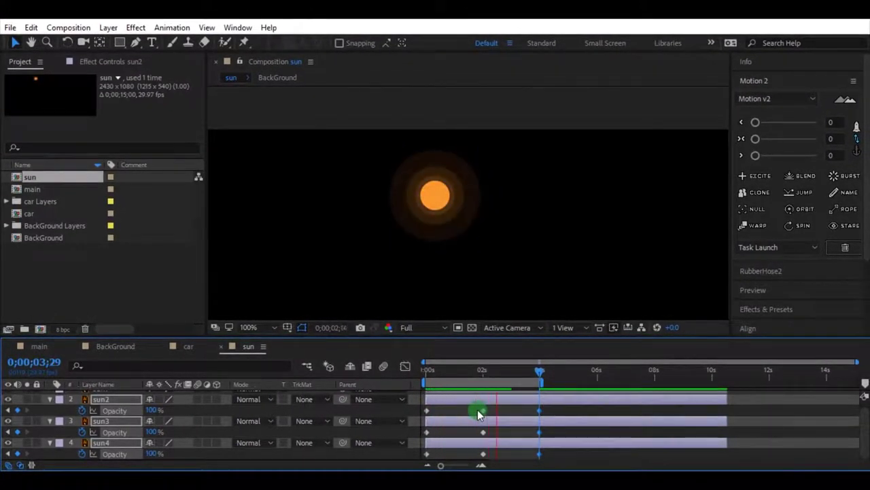
pyautogui.moveTo(478, 414); pyautogui.dragTo(492, 416)
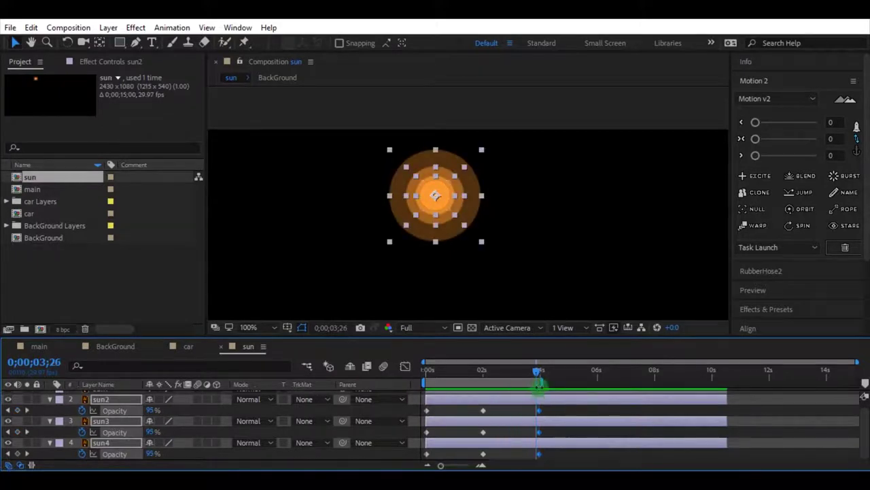
# Extend the work area to about nine seconds and stretch the sun2 to sun4 Opacity keyframes to about three and six seconds.
pyautogui.moveTo(544, 382); pyautogui.dragTo(688, 386)
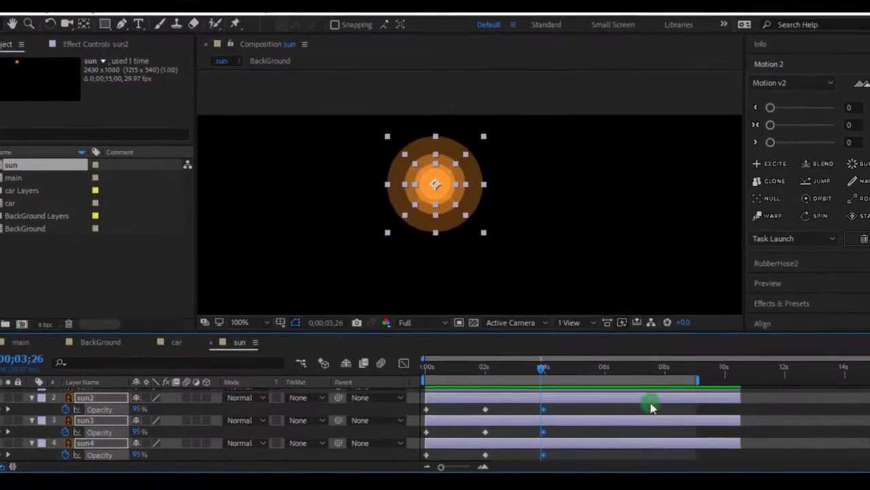
pyautogui.moveTo(583, 409); pyautogui.dragTo(413, 469)
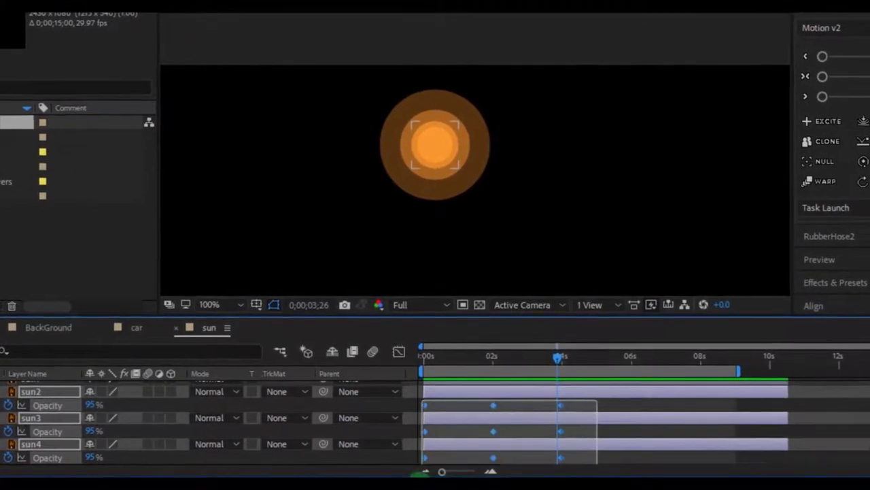
pyautogui.moveTo(465, 446); pyautogui.dragTo(627, 398)
# Preview the slower sun glow from the start of the sun composition.
pyautogui.moveTo(557, 361); pyautogui.dragTo(394, 363)
pyautogui.press('space')
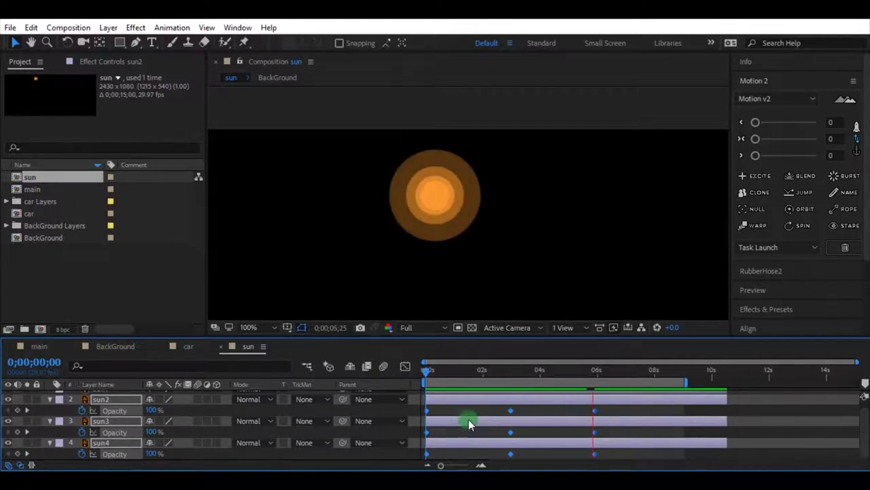
pyautogui.press('space')
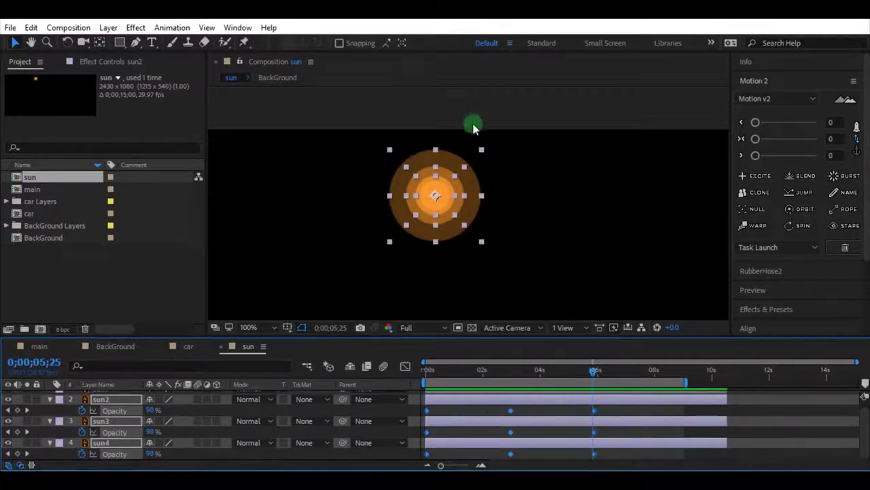
# Add the expression loopOut("cycle") to the Opacity of sun2.
pyautogui.click(474, 126)
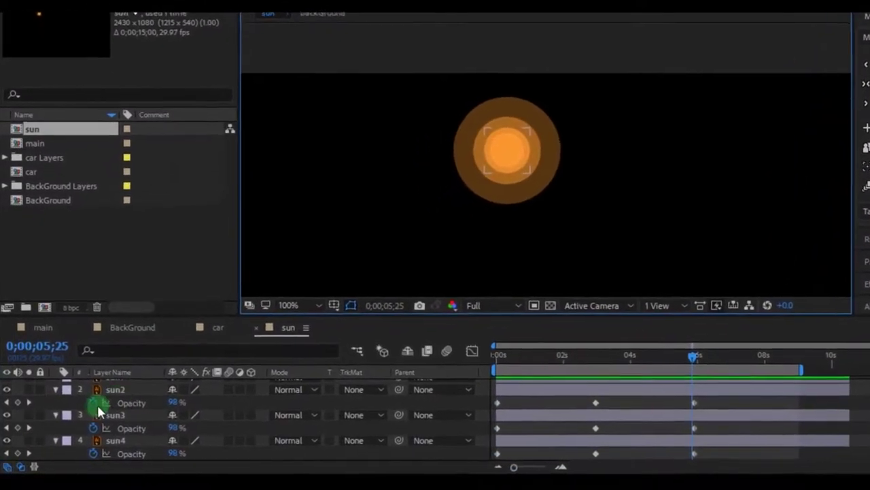
pyautogui.keyDown('alt'); pyautogui.click(96, 401); pyautogui.keyUp('alt')
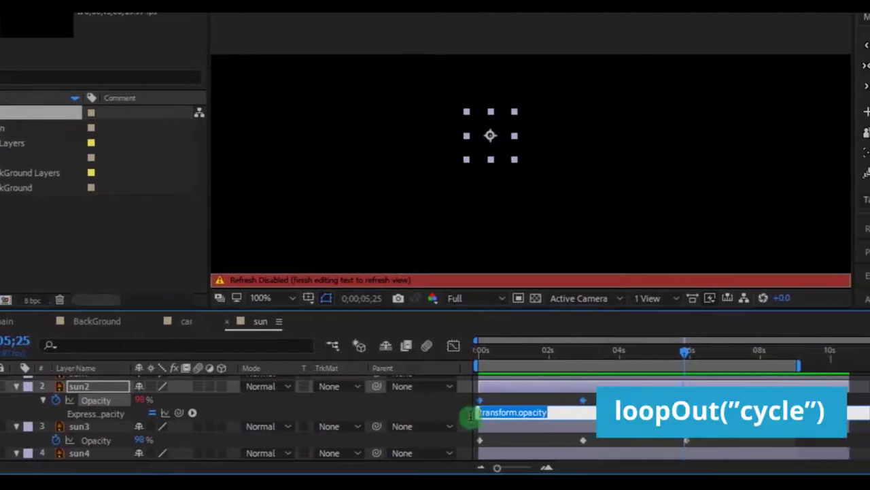
pyautogui.write('loop')
pyautogui.write('Out()')
pyautogui.write('"cycle')
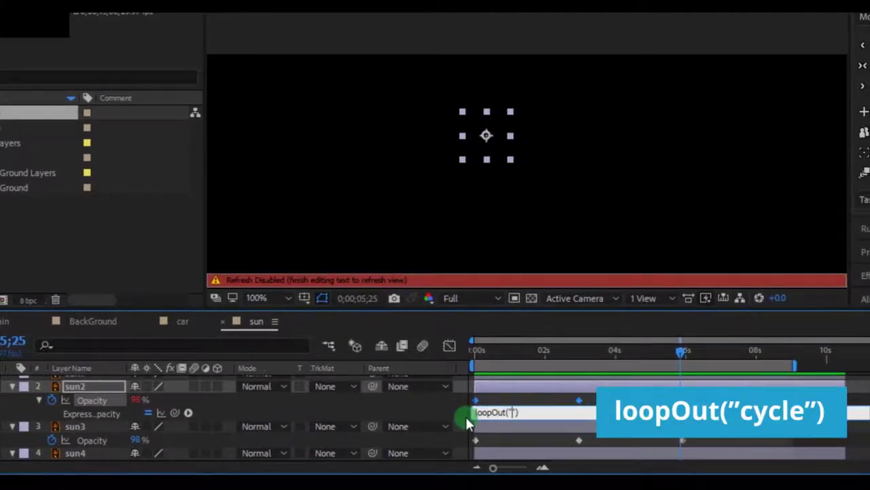
pyautogui.click(520, 41)
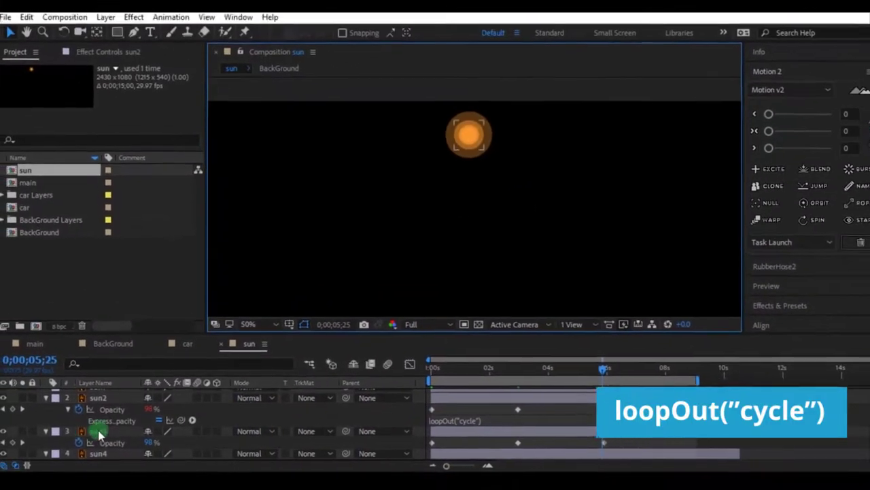
# Add the expression loopOut("cycle") to the Opacity of sun3.
pyautogui.keyDown('alt'); pyautogui.click(79, 443); pyautogui.keyUp('alt')
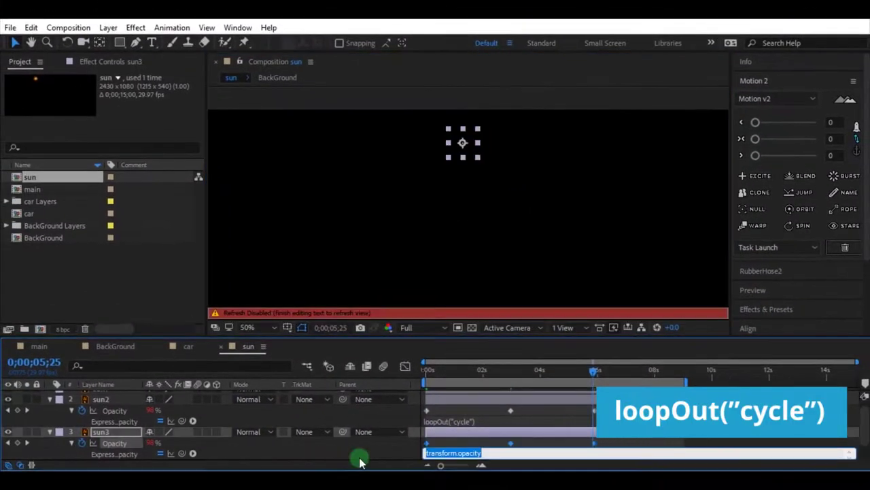
pyautogui.write('loopOut(')
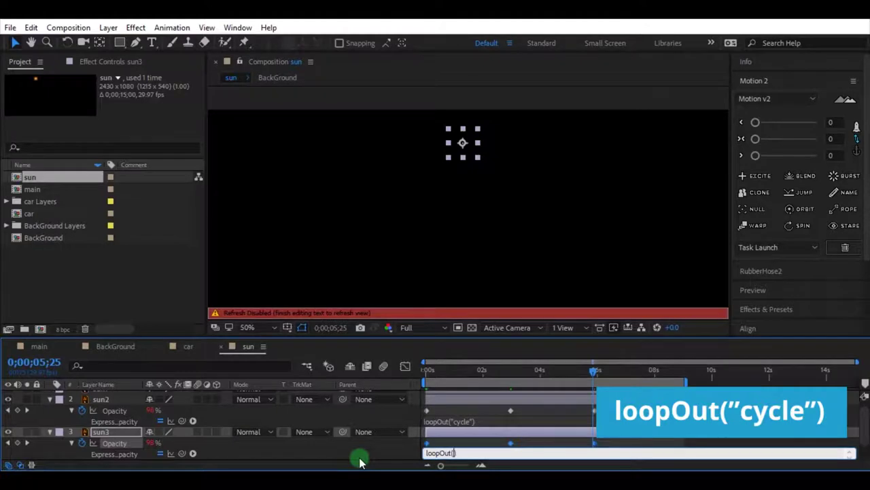
pyautogui.write('"cy')
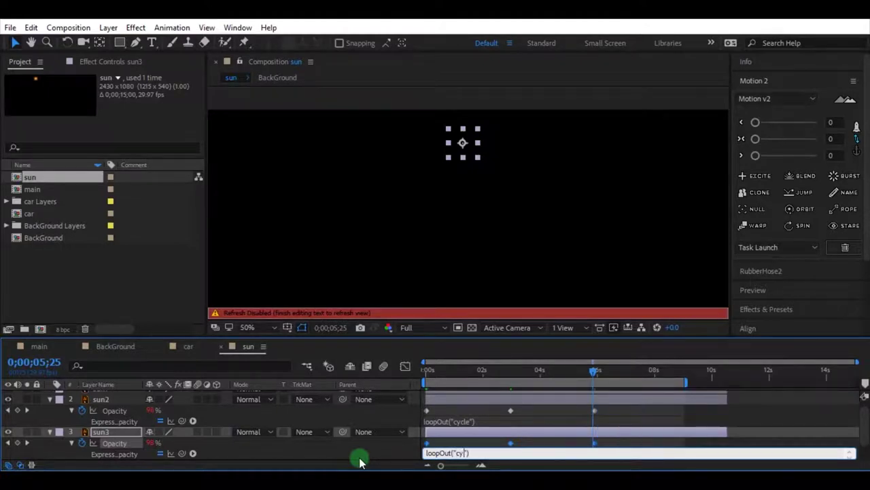
pyautogui.write('cle')
# Copy the loopOut("cycle") expression from sun3 and apply it to the Opacity of sun4.
pyautogui.moveTo(484, 449); pyautogui.dragTo(425, 450)
pyautogui.hotkey('ctrl', 'c')
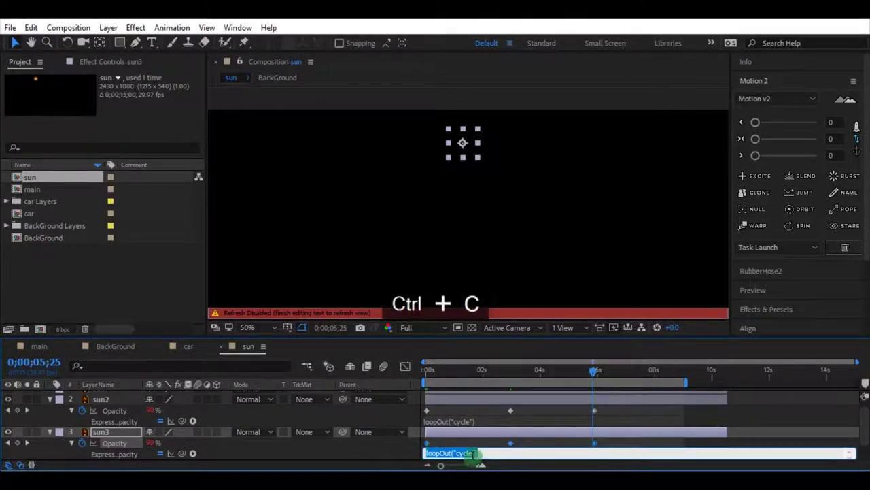
pyautogui.scroll(-2, 93, 445)
pyautogui.hotkey('ctrl', 'v')
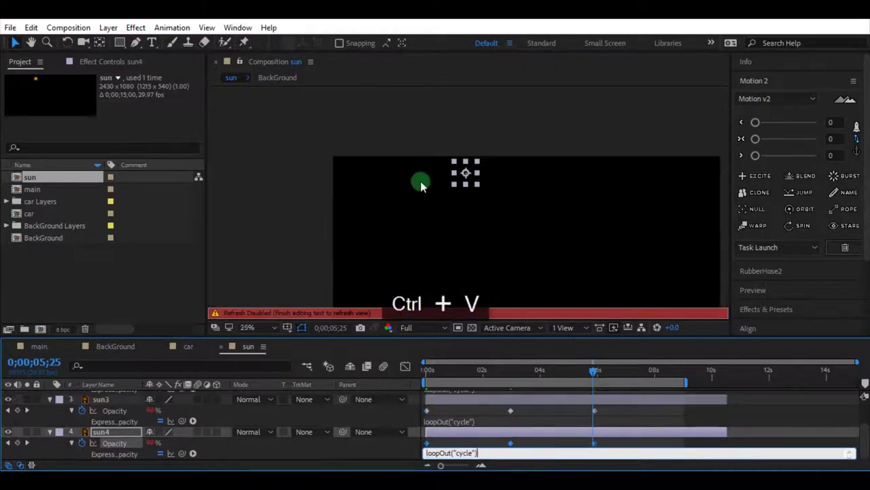
pyautogui.click(494, 151)
# Extend the work area to about ten seconds and preview the looping sun glow.
pyautogui.moveTo(684, 384); pyautogui.dragTo(695, 385)
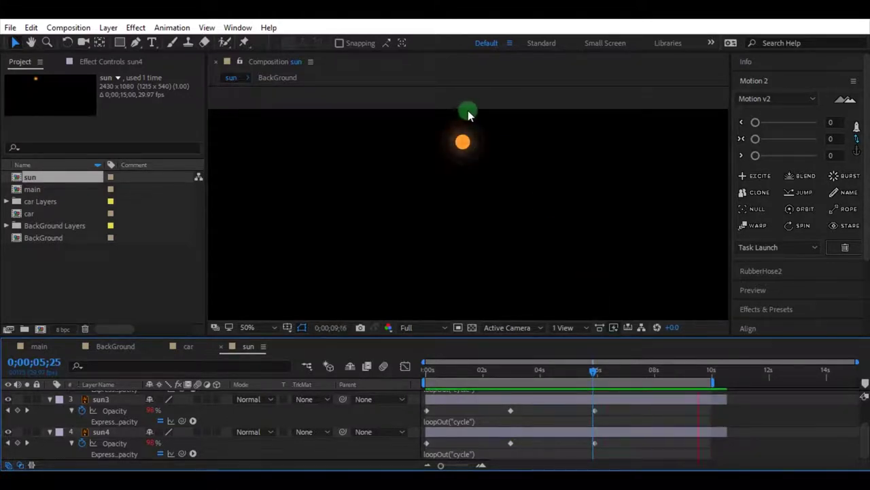
pyautogui.scroll(1, 473, 105)
pyautogui.moveTo(557, 145); pyautogui.dragTo(556, 225)
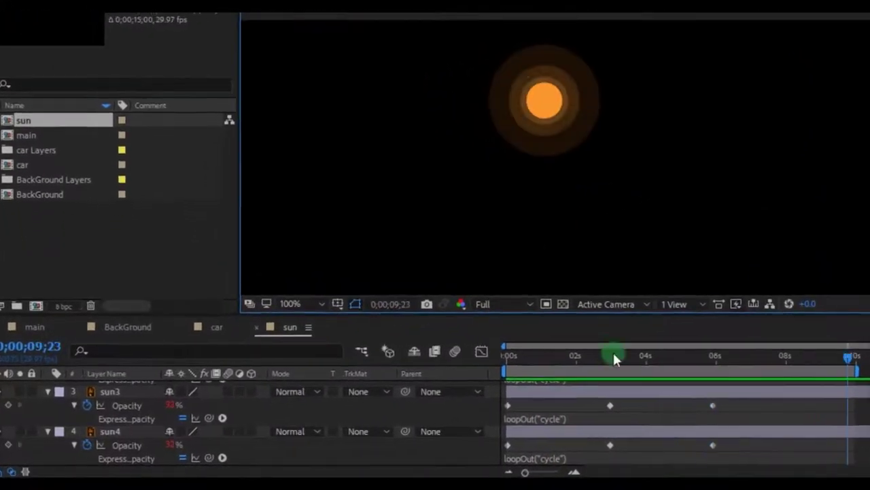
pyautogui.scroll(-1, 653, 268)
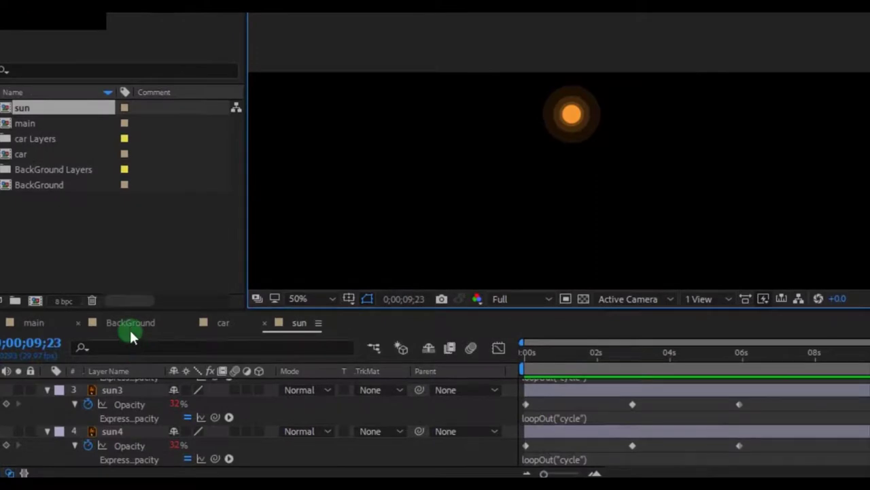
# Return to the BackGround composition and move the current time to its start to see the sun in the scene.
pyautogui.click(130, 332)
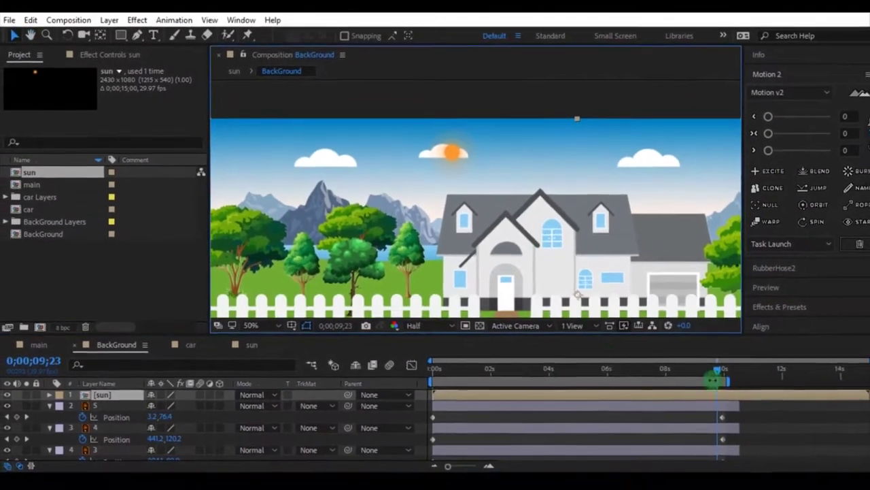
pyautogui.moveTo(776, 367); pyautogui.dragTo(464, 368)
pyautogui.scroll(-1, 629, 234)
# Import bird.ai from the Files folder as a composition with footage dimensions set to Layer Size.
pyautogui.click(170, 289)
pyautogui.doubleClick(133, 281)
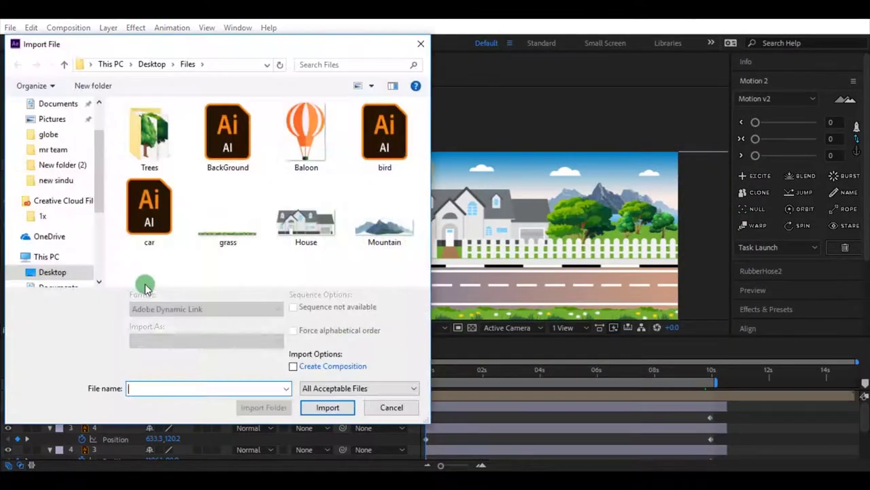
pyautogui.click(384, 163)
pyautogui.click(327, 407)
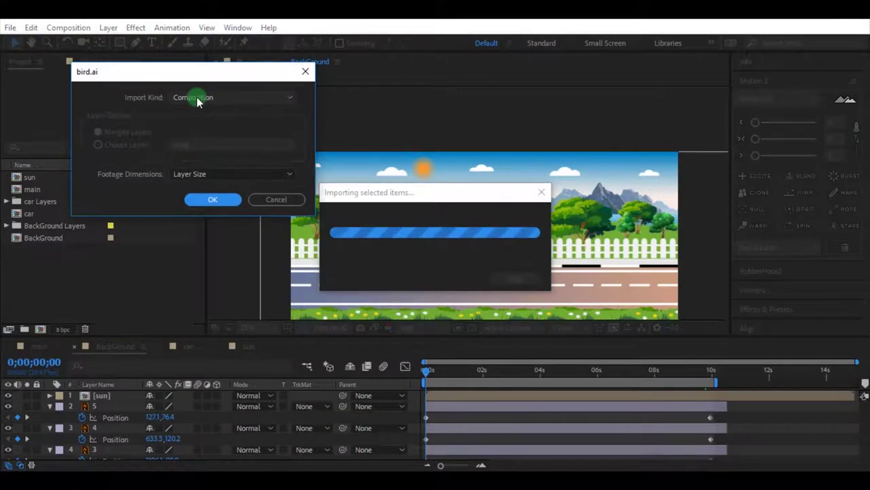
pyautogui.click(208, 202)
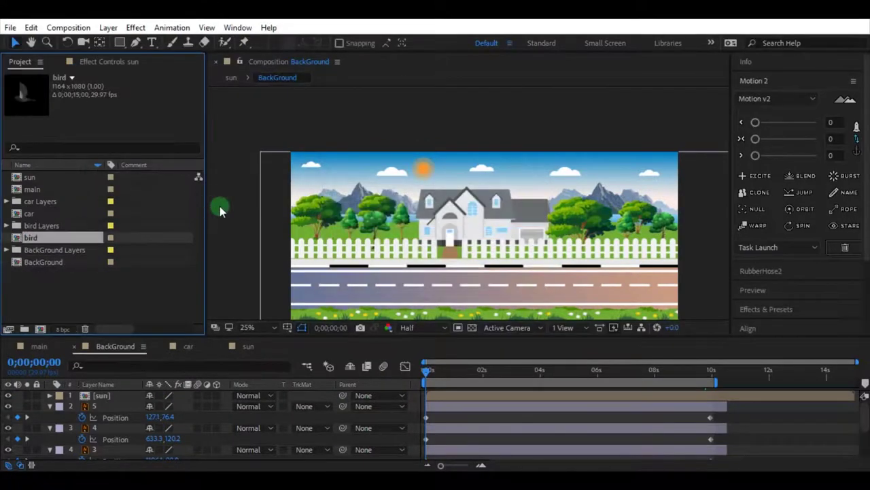
# Open the bird composition with a transparent background and check which parts the body, tail and wing layers contain.
pyautogui.doubleClick(49, 238)
pyautogui.click(472, 327)
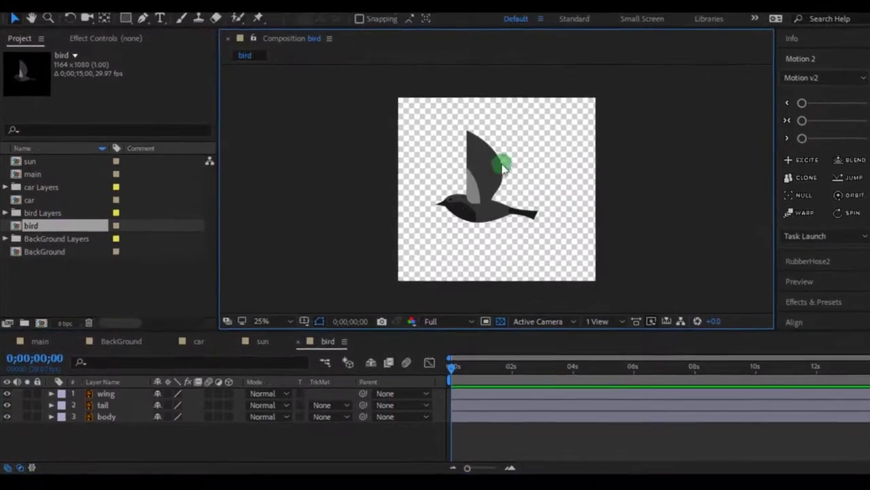
pyautogui.scroll(2, 502, 169)
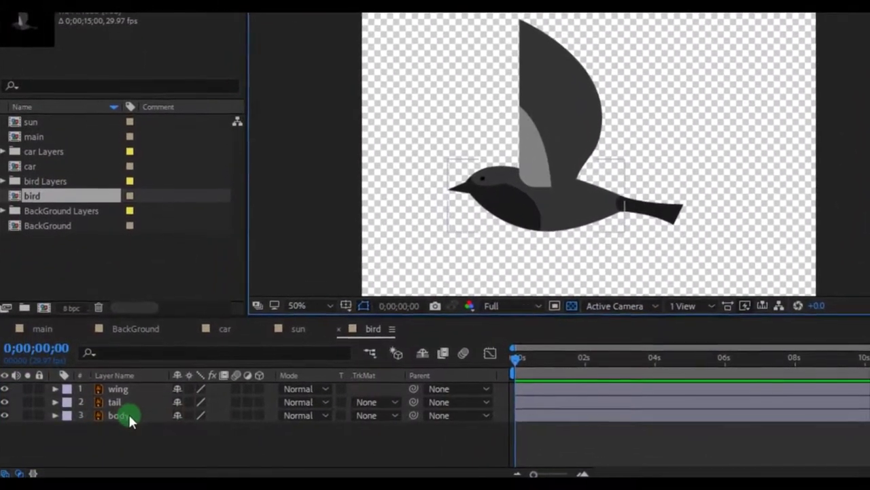
pyautogui.click(128, 415)
pyautogui.click(135, 401)
pyautogui.click(145, 387)
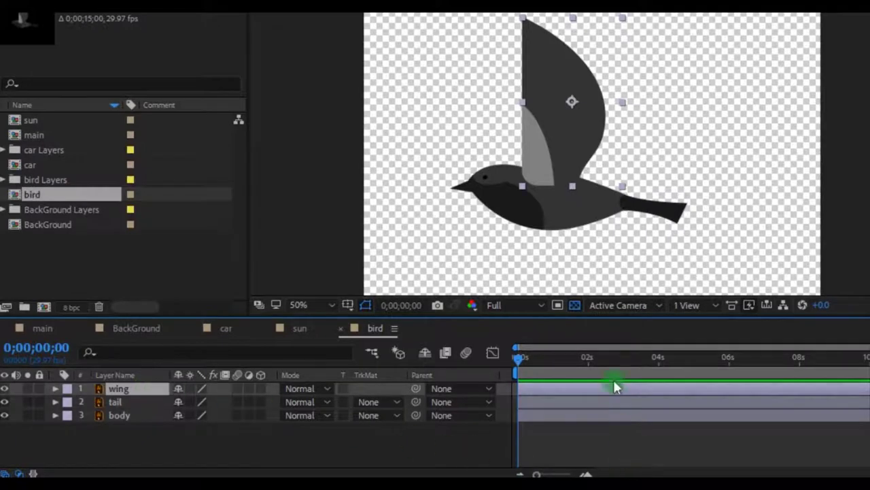
pyautogui.click(711, 218)
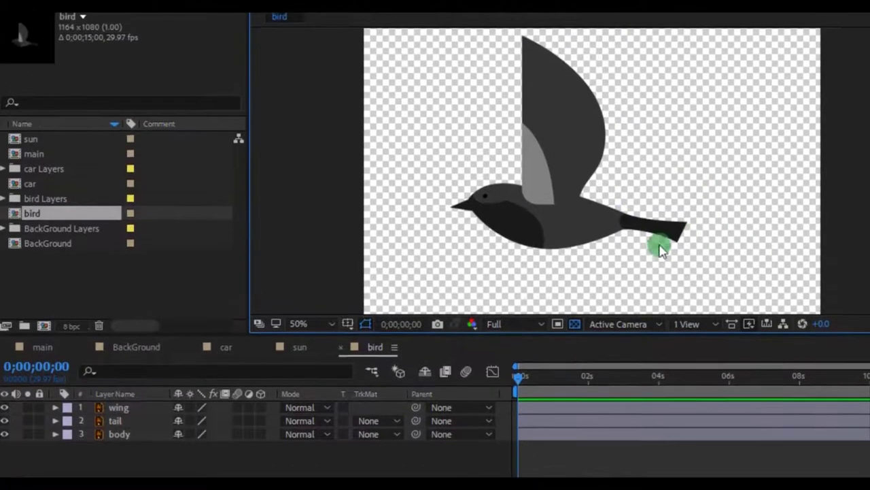
# Move the wing layer's anchor point to where the wing joins the body and add a starting Scale keyframe at 100%.
pyautogui.click(158, 407)
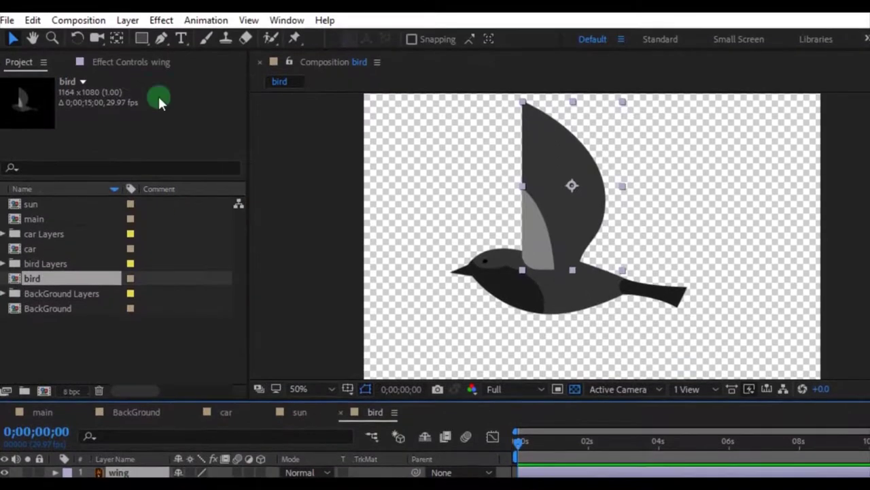
pyautogui.click(115, 39)
pyautogui.moveTo(578, 190); pyautogui.dragTo(561, 270)
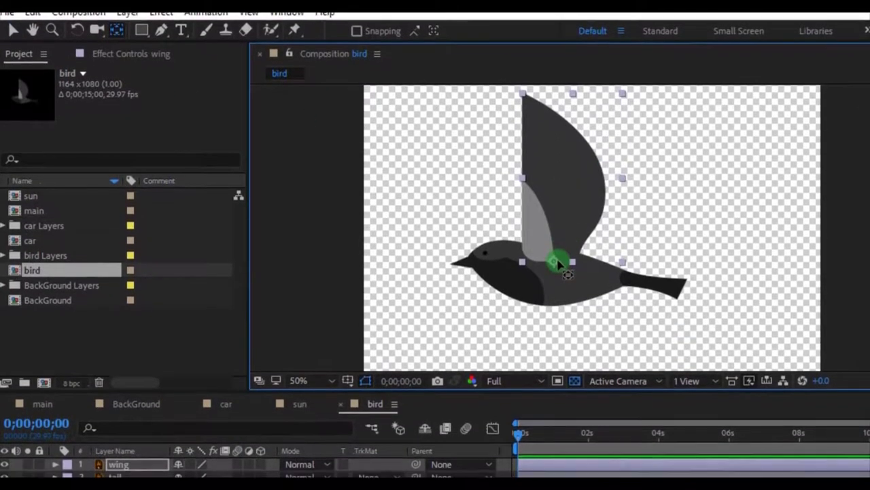
pyautogui.press('s')
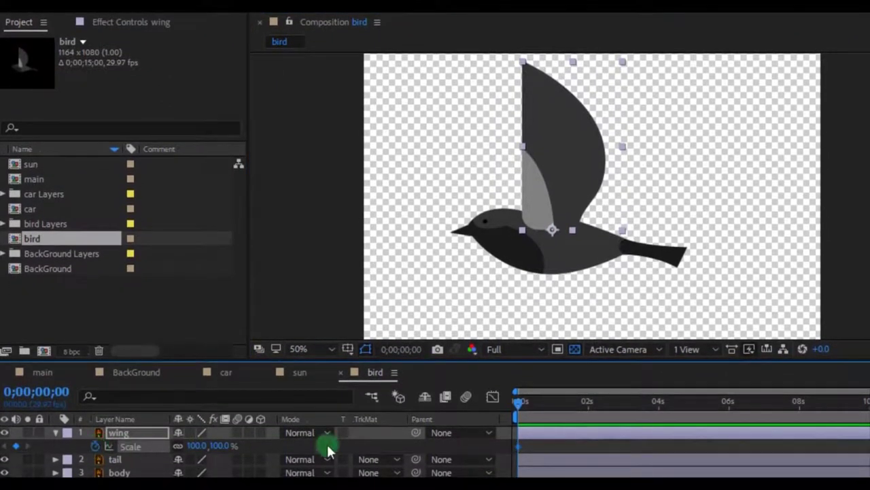
# At 1 second, unlink the wing's scale dimensions and set its vertical scale to -70%.
pyautogui.moveTo(518, 400); pyautogui.dragTo(554, 401)
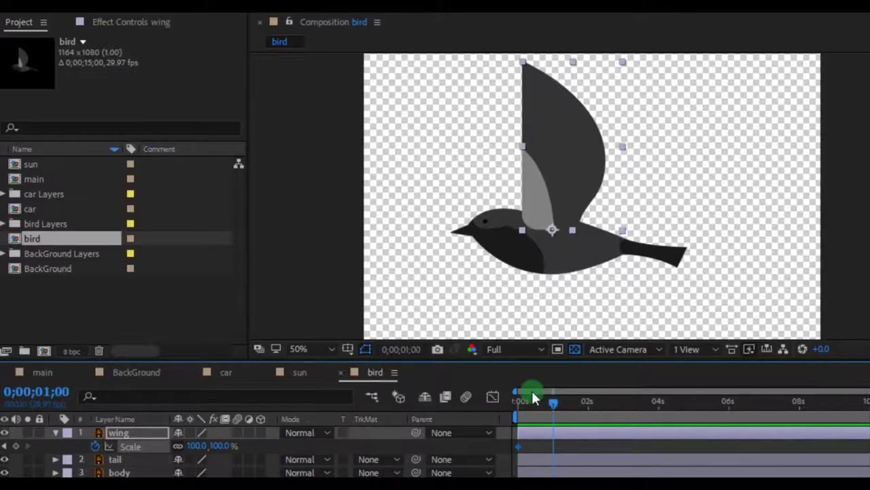
pyautogui.click(177, 446)
pyautogui.click(223, 446)
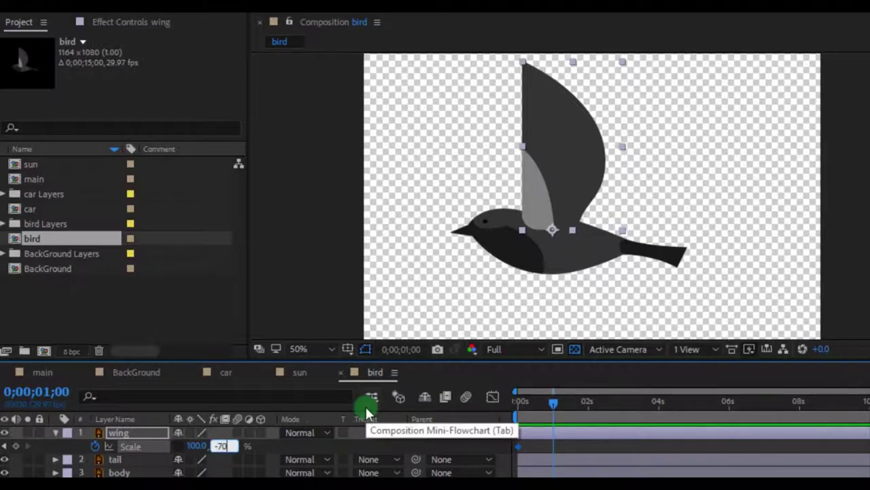
pyautogui.press('Return')
# At 2 seconds, set the wing's vertical scale to 100% to complete the flap.
pyautogui.moveTo(555, 407); pyautogui.dragTo(589, 402)
pyautogui.click(520, 447)
pyautogui.click(225, 445)
pyautogui.write('100')
pyautogui.press('Return')
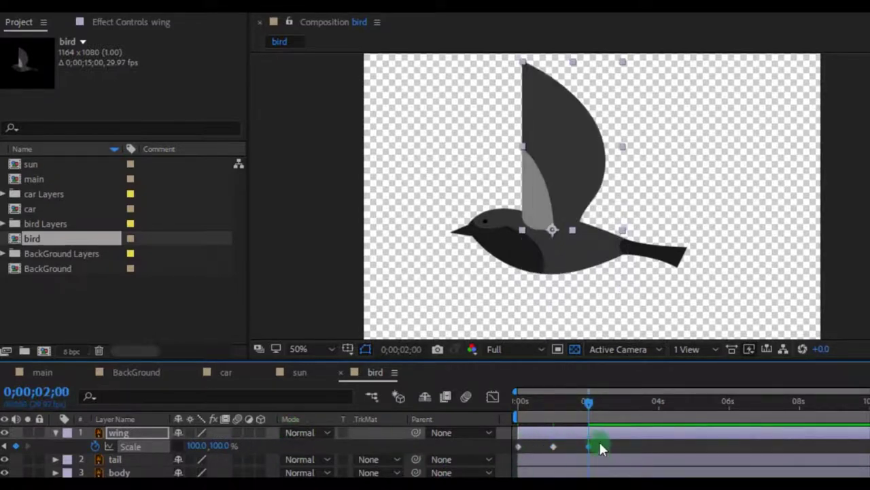
# Preview the wing flap and retime its Scale keyframes proportionally to span about 1.5 seconds, with the work area ending there.
pyautogui.press('space')
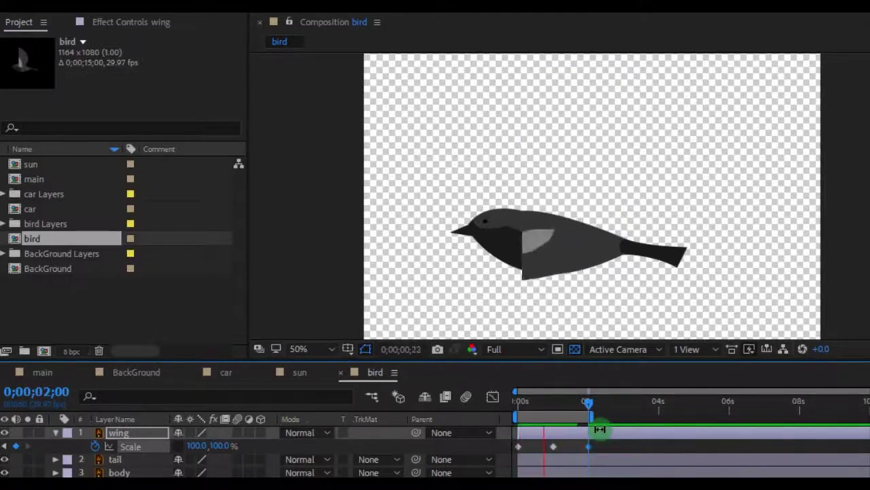
pyautogui.press('space')
pyautogui.moveTo(606, 449); pyautogui.dragTo(500, 452)
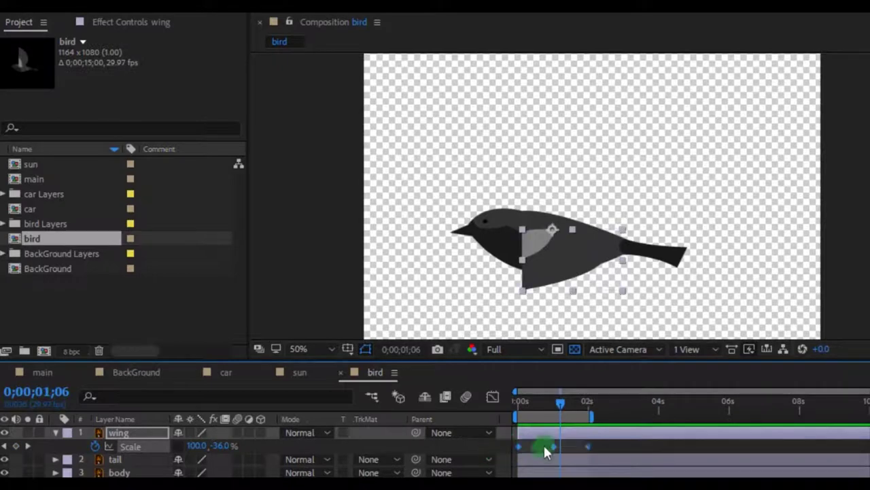
pyautogui.moveTo(587, 447); pyautogui.dragTo(561, 446)
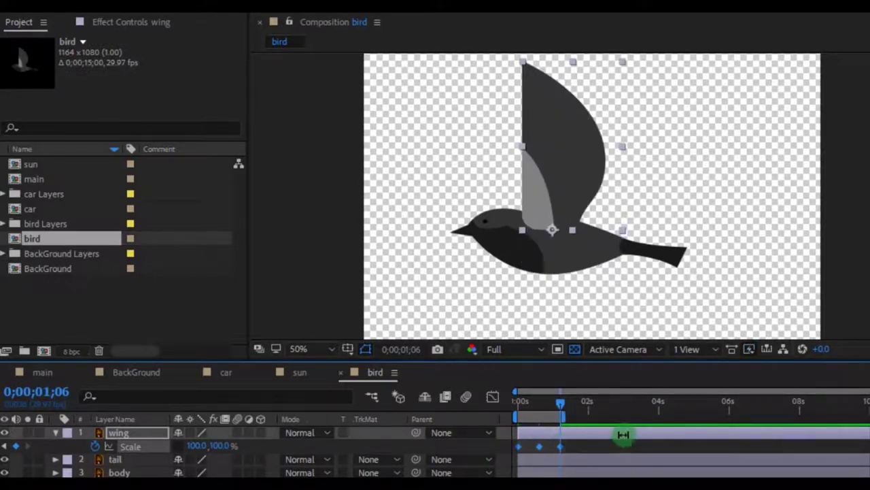
pyautogui.press('space')
pyautogui.press('space')
pyautogui.moveTo(563, 416); pyautogui.dragTo(576, 447)
pyautogui.press('space')
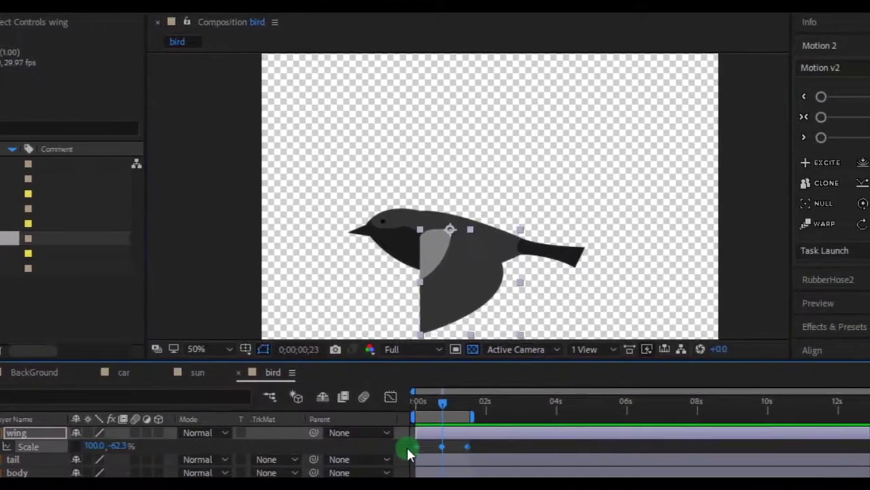
# Apply Easy Ease to the three wing Scale keyframes and preview the flap.
pyautogui.rightClick(466, 446)
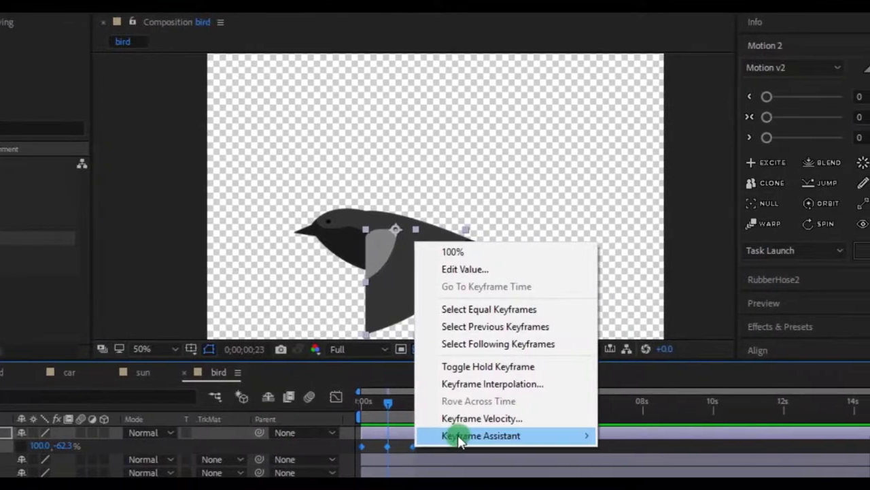
pyautogui.moveTo(510, 435)
pyautogui.click(652, 333)
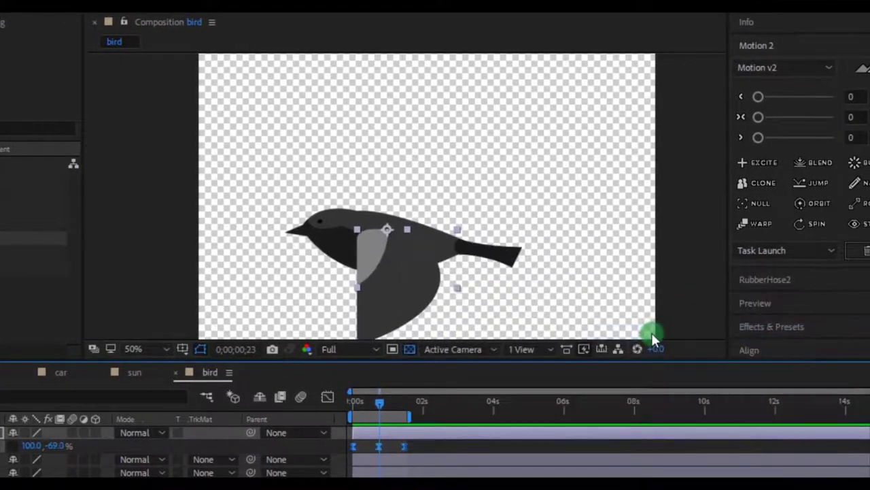
pyautogui.press('space')
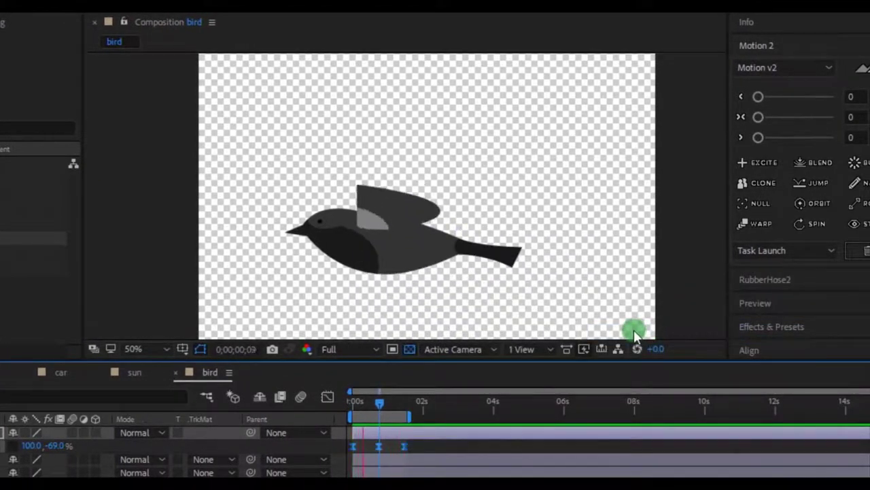
# Add a starting Position keyframe to the body layer at time 0.
pyautogui.moveTo(400, 402); pyautogui.dragTo(352, 401)
pyautogui.click(167, 262)
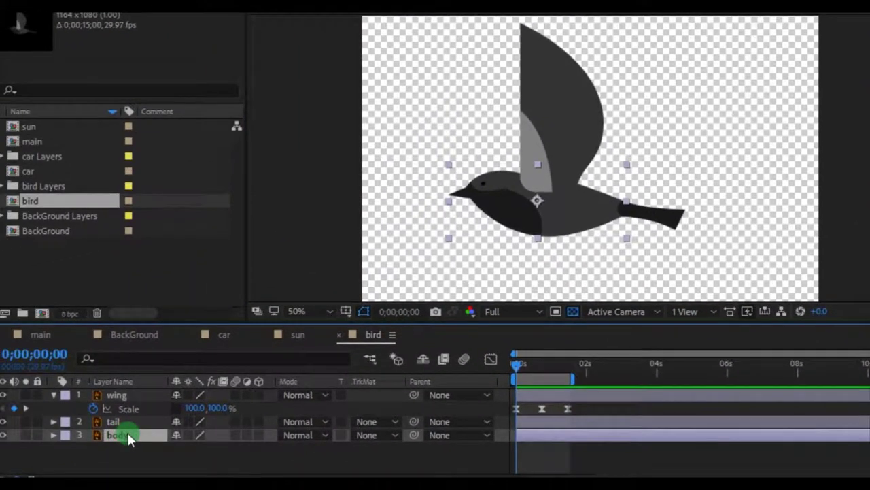
pyautogui.press('p')
pyautogui.click(93, 449)
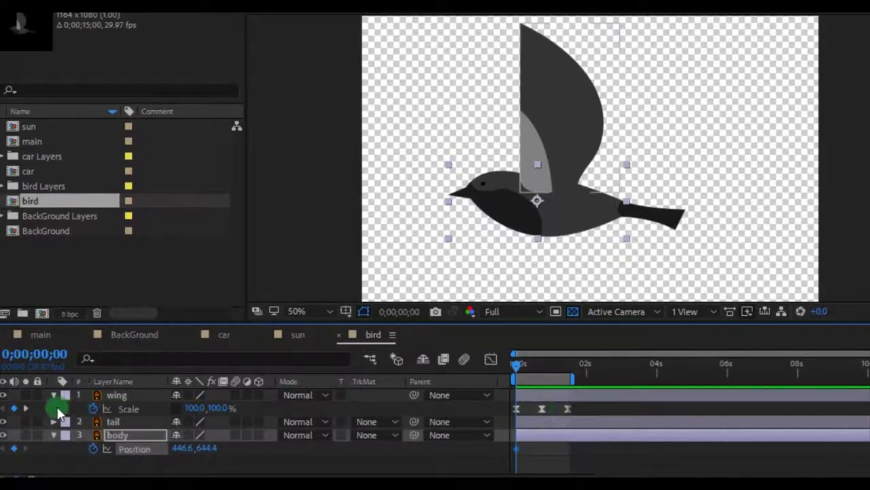
# At the wing's middle Scale keyframe, nudge the body up to position 446.6, 638.4.
pyautogui.click(27, 407)
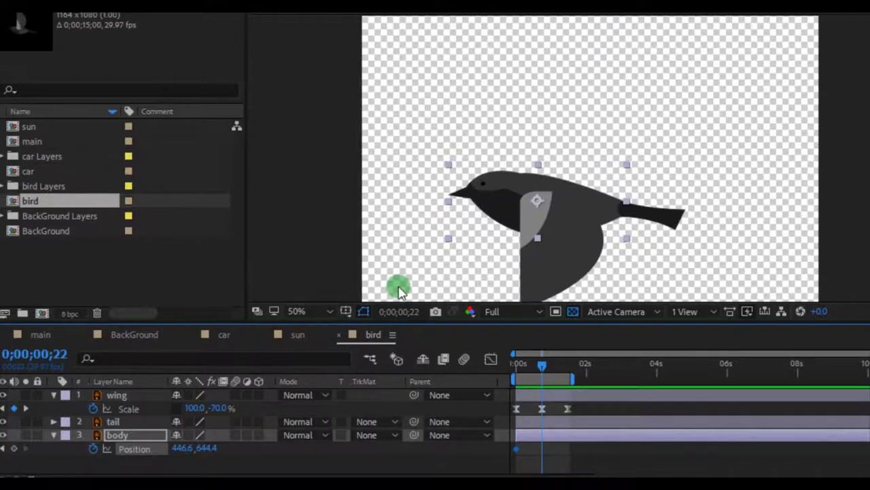
pyautogui.press('Up')
pyautogui.press('Up')
pyautogui.press('Up')
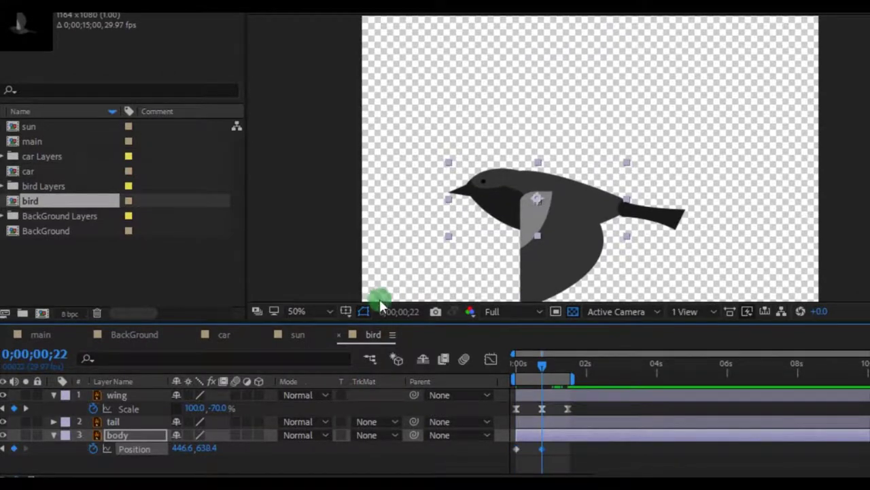
# Copy the body's first Position keyframe to the time of the wing's last Scale keyframe.
pyautogui.click(27, 407)
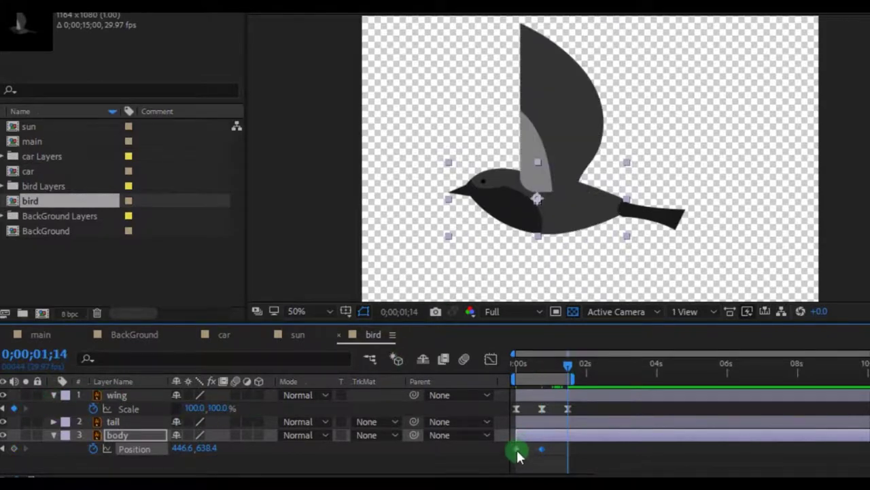
pyautogui.click(516, 449)
pyautogui.hotkey('ctrl', 'c')
pyautogui.hotkey('ctrl', 'v')
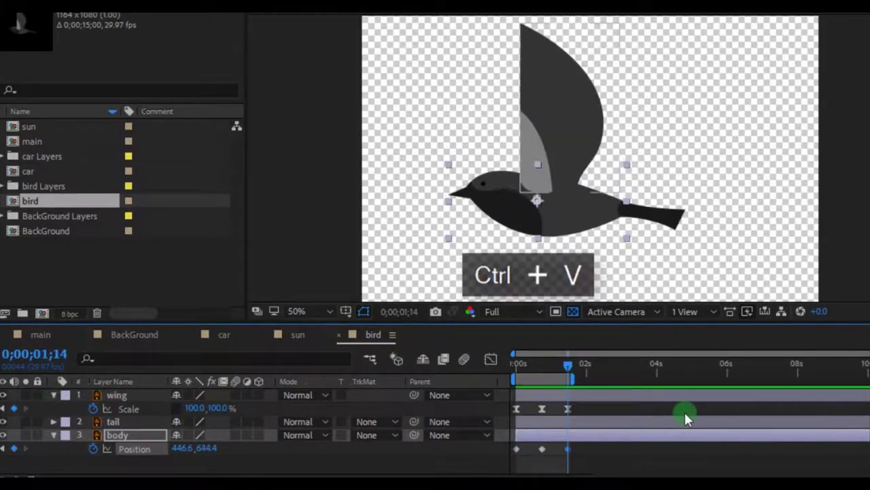
# Apply Easy Ease to all three body Position keyframes and preview the bird's bobbing motion.
pyautogui.click(505, 450)
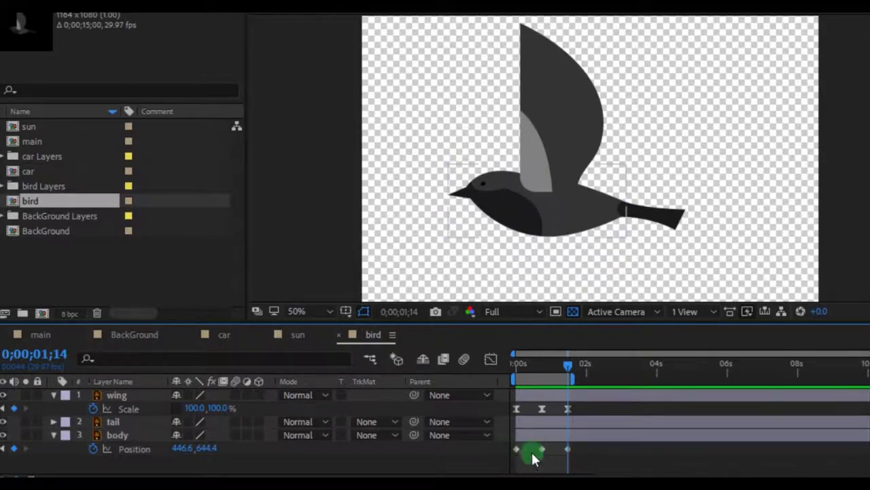
pyautogui.moveTo(575, 451); pyautogui.dragTo(456, 460)
pyautogui.rightClick(521, 450)
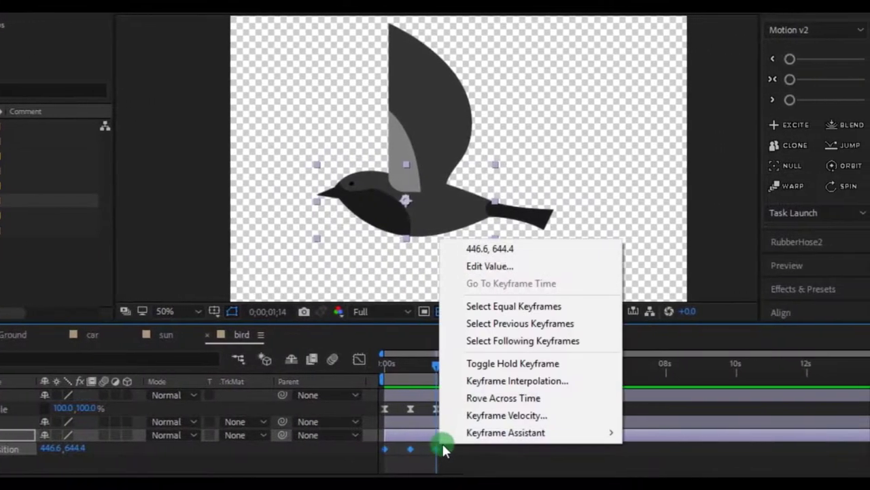
pyautogui.moveTo(547, 433)
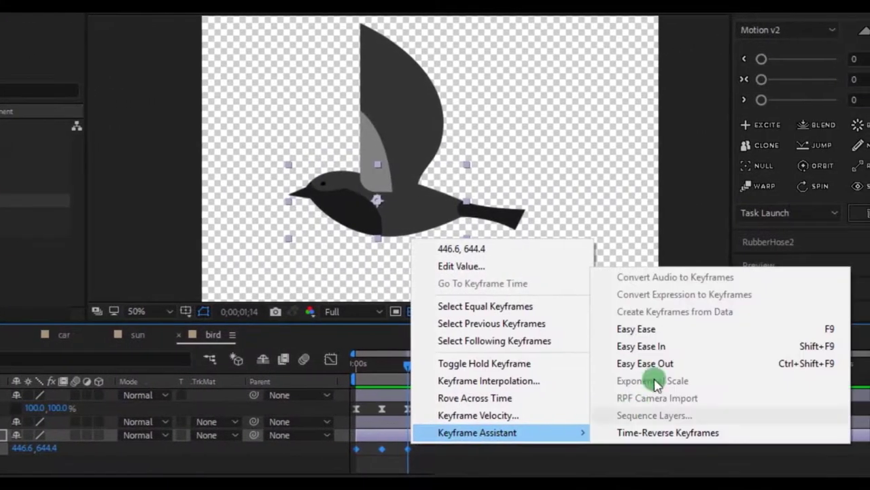
pyautogui.click(649, 330)
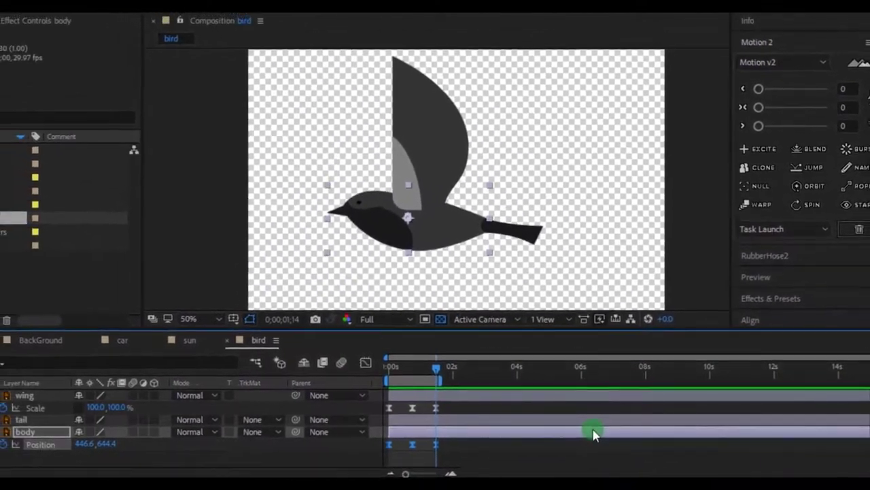
pyautogui.press('space')
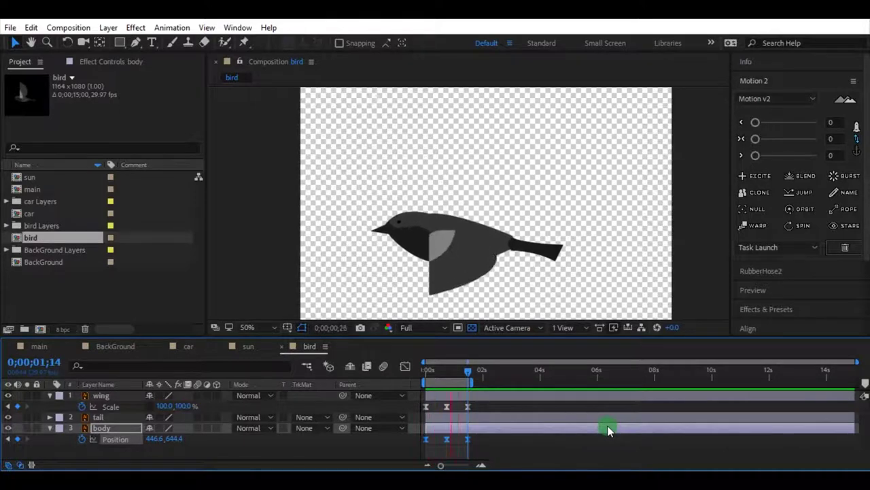
pyautogui.press('space')
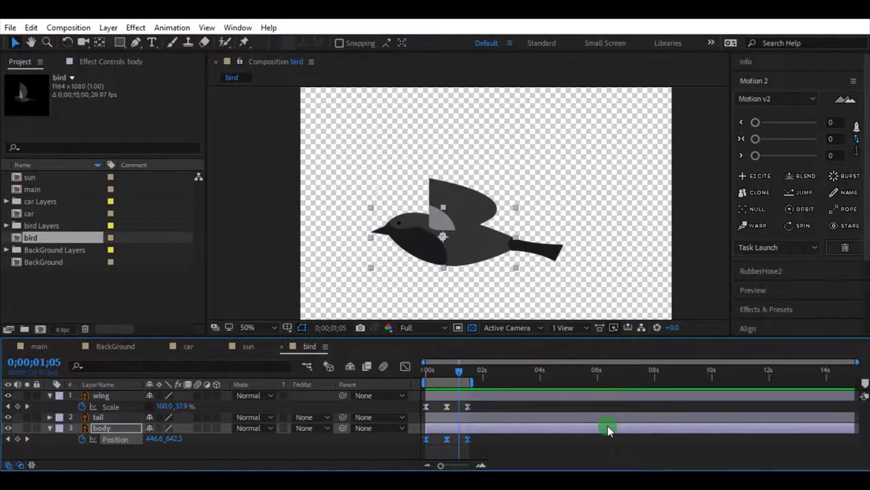
# Return the current time to the start and parent the tail layer to the body layer.
pyautogui.moveTo(459, 376); pyautogui.dragTo(414, 378)
pyautogui.click(644, 251)
pyautogui.click(689, 237)
pyautogui.click(497, 246)
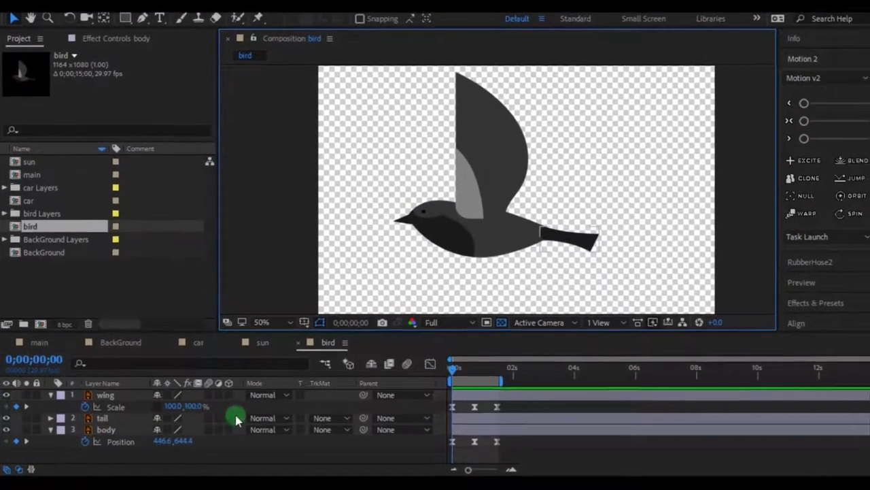
pyautogui.moveTo(363, 418); pyautogui.dragTo(157, 432)
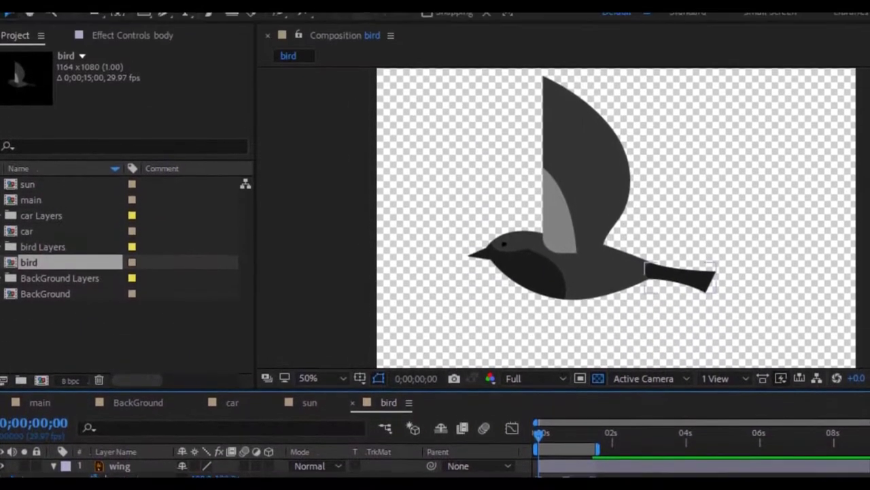
# Move the tail layer's anchor point to where the tail joins the body.
pyautogui.click(785, 437)
pyautogui.click(638, 302)
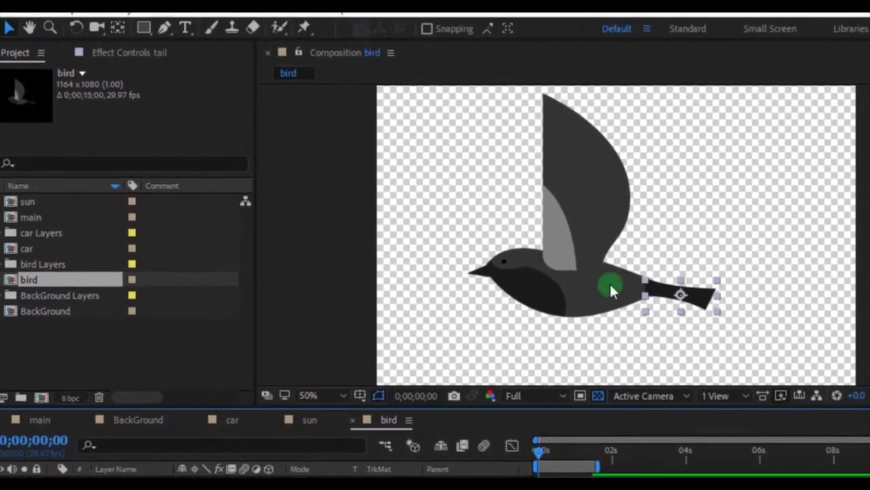
pyautogui.click(116, 29)
pyautogui.press('.')
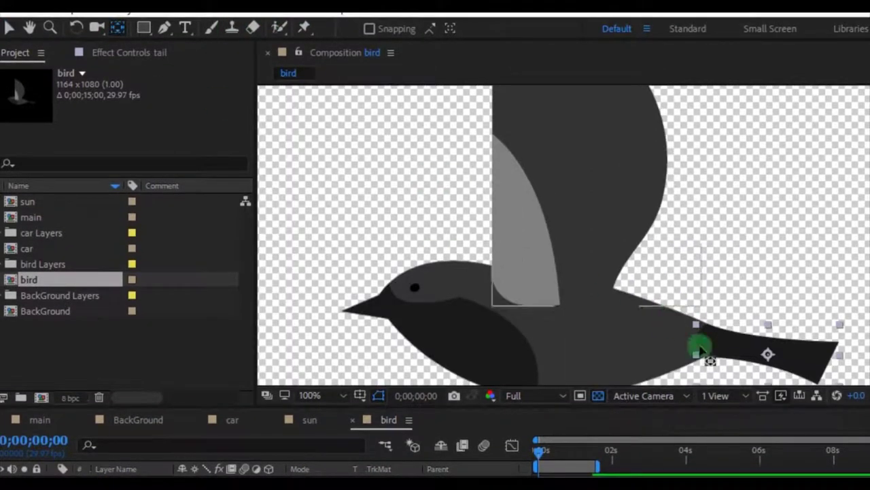
pyautogui.moveTo(777, 309); pyautogui.dragTo(772, 282)
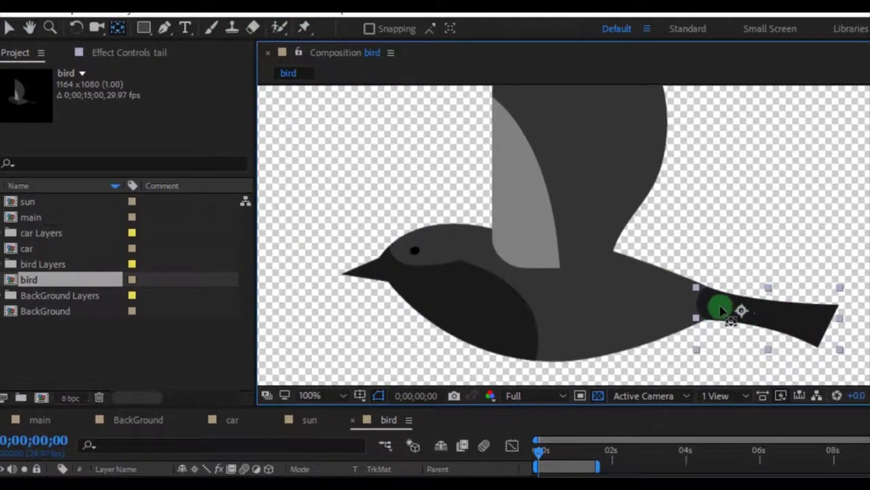
pyautogui.press(',')
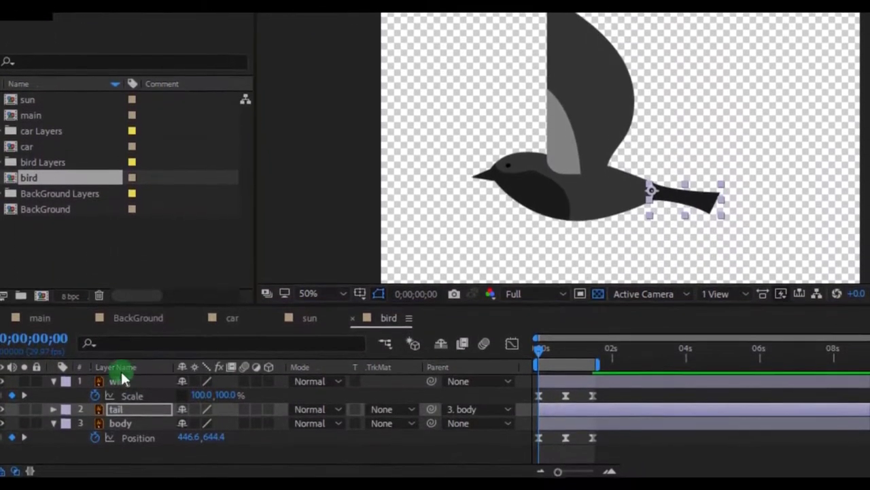
# Keyframe the tail's Rotation at the start and rotate the tail slightly upward to about -2.9° at 0;00;00;22.
pyautogui.press('r')
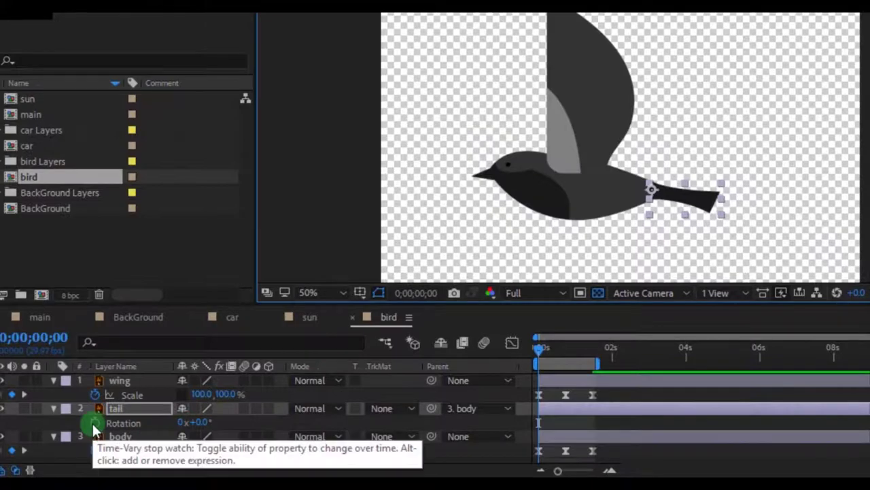
pyautogui.click(95, 422)
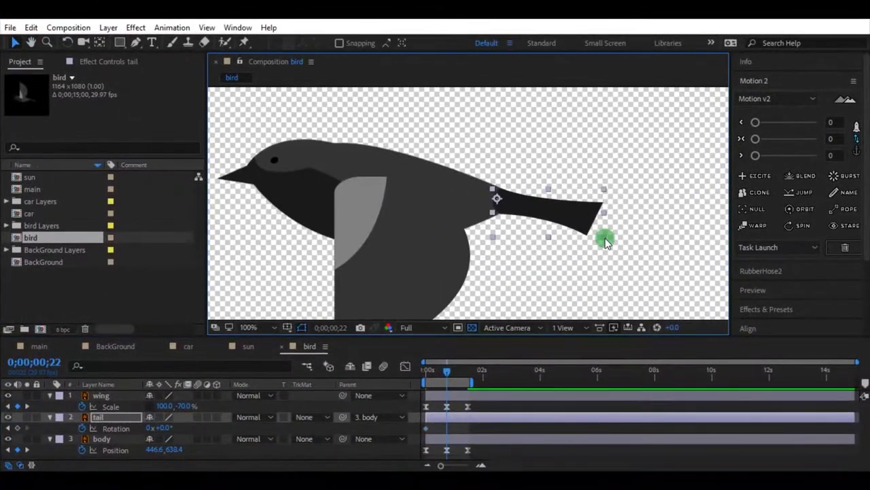
pyautogui.moveTo(605, 238); pyautogui.dragTo(606, 235)
pyautogui.hotkey('ctrl', 'z')
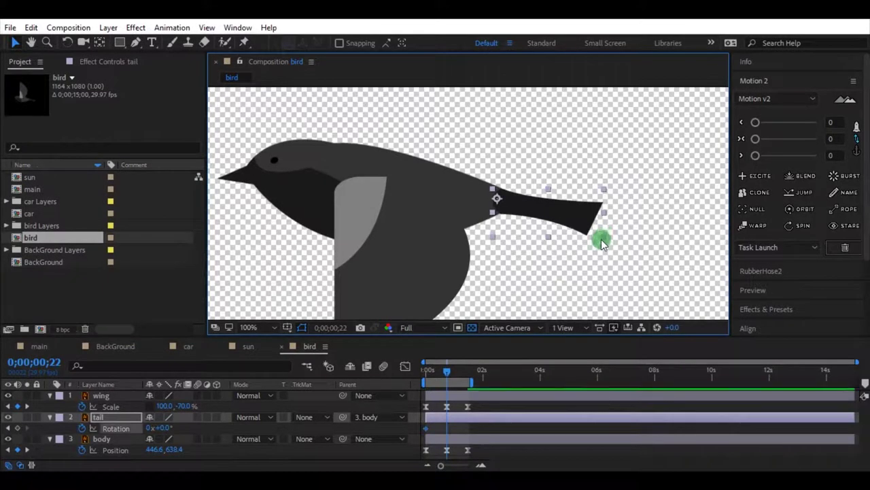
pyautogui.click(67, 42)
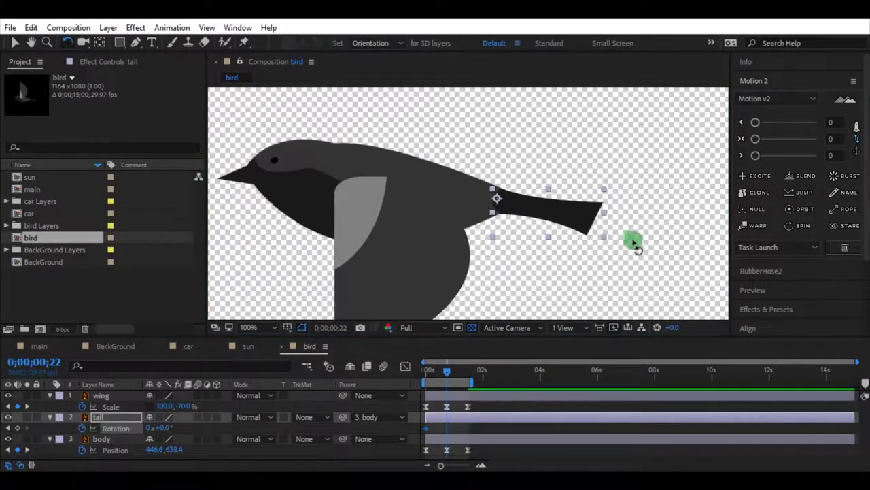
pyautogui.moveTo(606, 238); pyautogui.dragTo(610, 238)
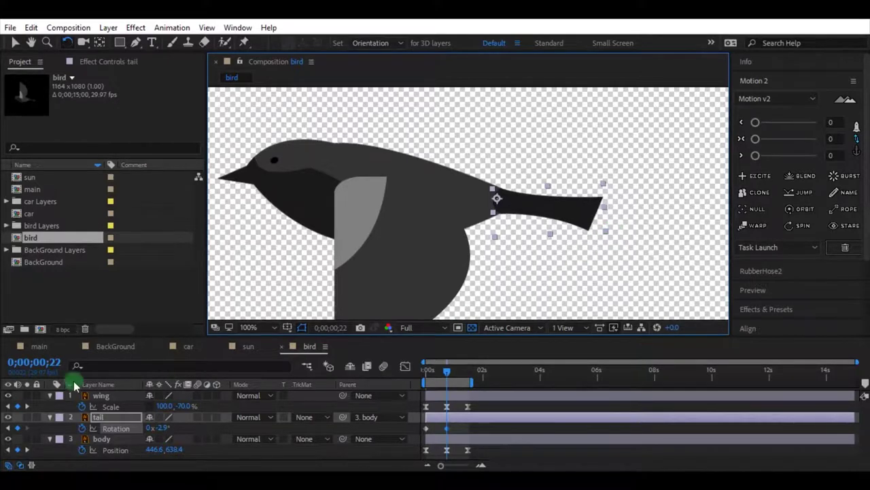
# Copy the tail's first Rotation keyframe to 0;00;01;14, in line with the wing's last Scale keyframe.
pyautogui.press('space')
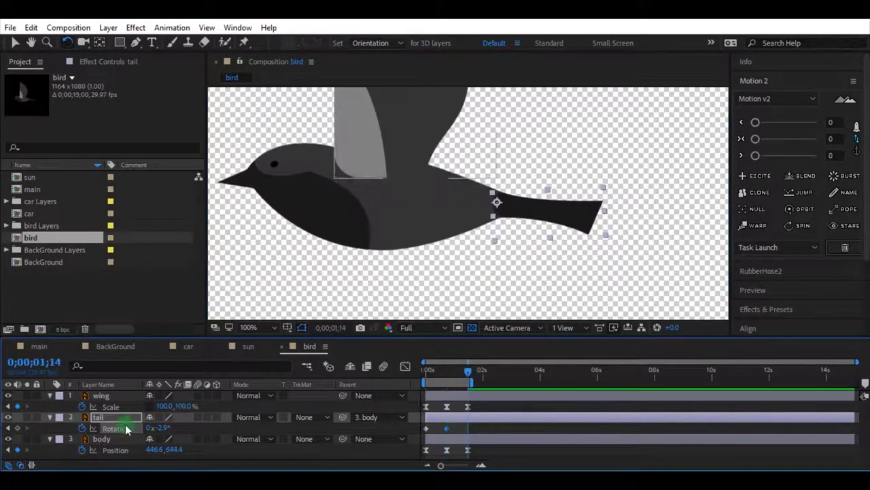
pyautogui.click(427, 429)
pyautogui.hotkey('ctrl', 'c')
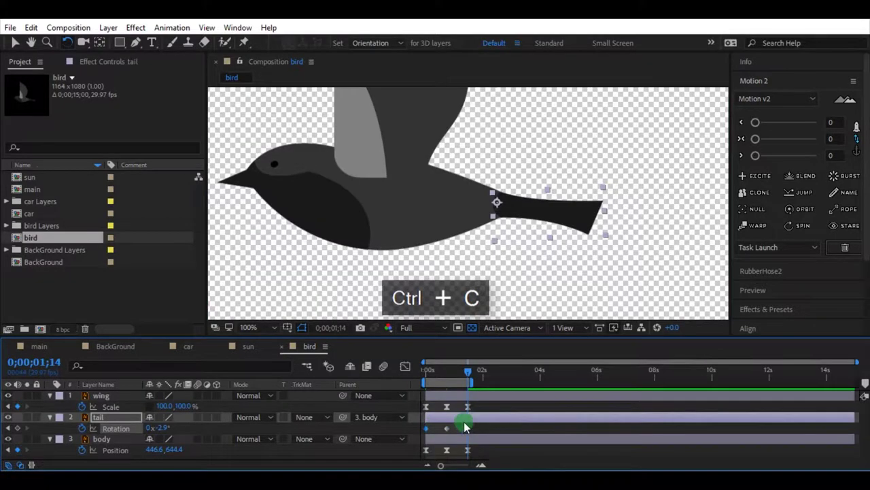
pyautogui.hotkey('ctrl', 'v')
# Apply Easy Ease to all three tail Rotation keyframes and preview the bird's animation.
pyautogui.moveTo(478, 430); pyautogui.dragTo(418, 425)
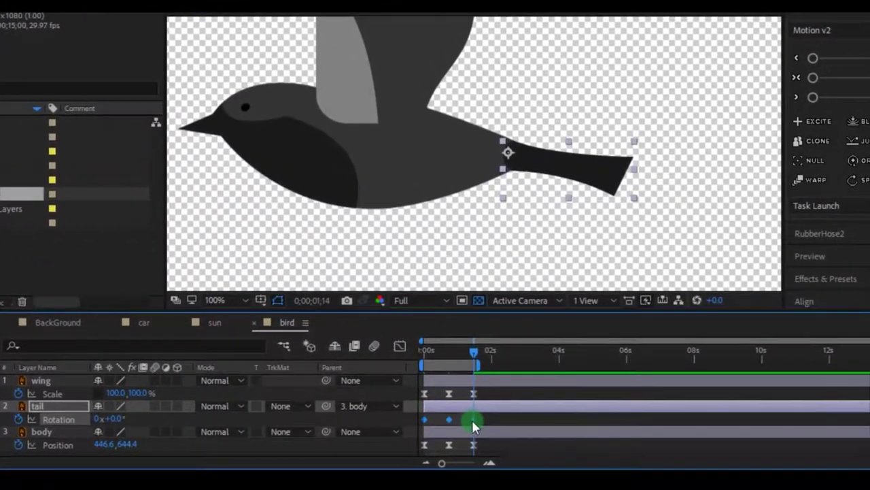
pyautogui.rightClick(472, 422)
pyautogui.moveTo(522, 418)
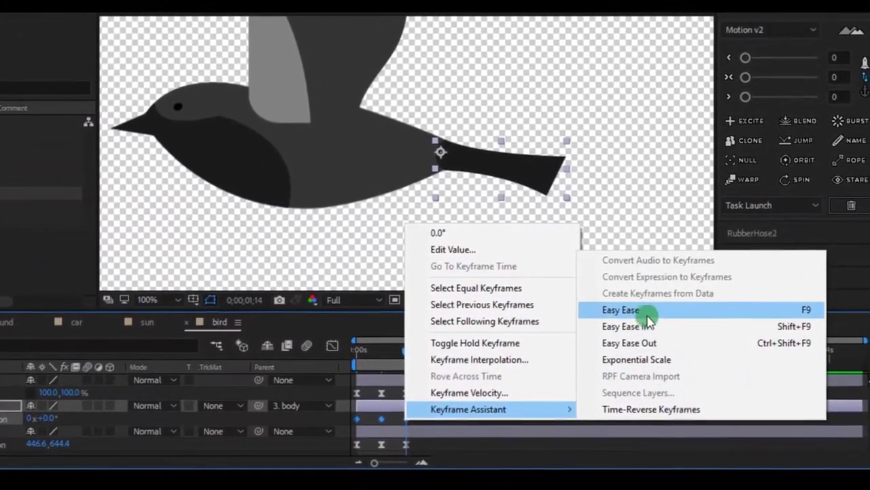
pyautogui.click(672, 309)
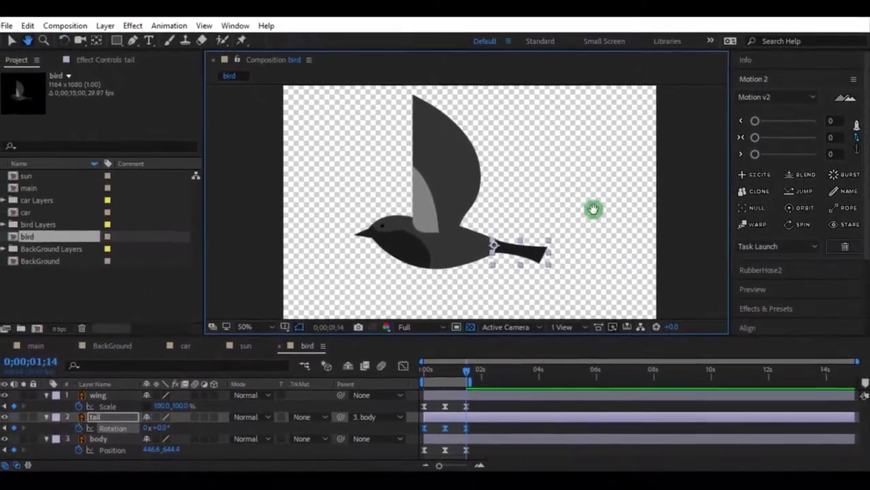
pyautogui.press('space')
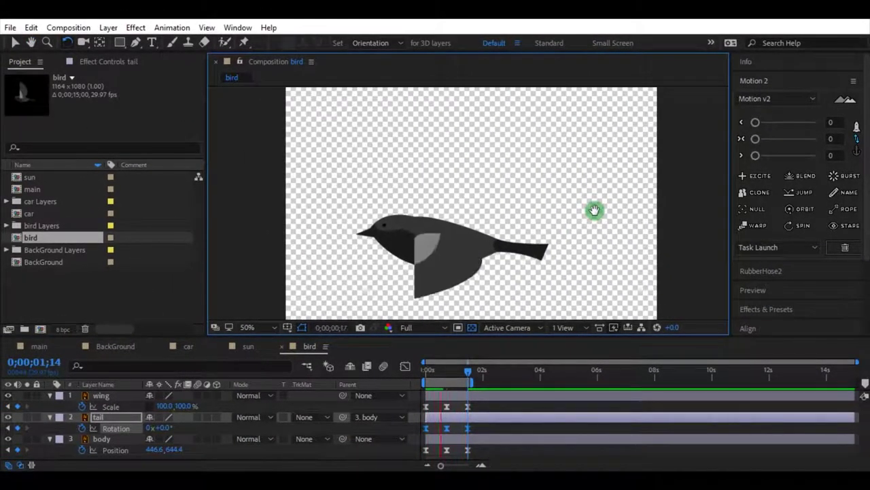
pyautogui.press('space')
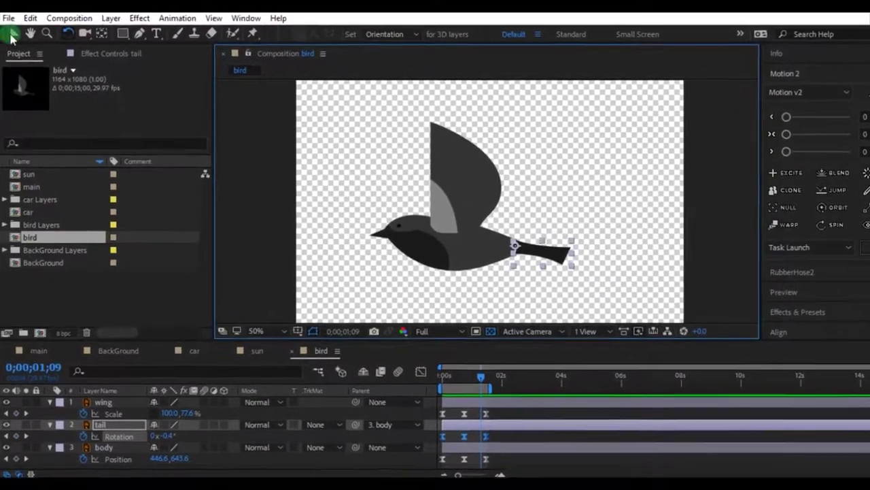
# Switch to the Selection tool and add the expression loopOut("cycle") to the wing's Scale property.
pyautogui.click(14, 43)
pyautogui.click(667, 238)
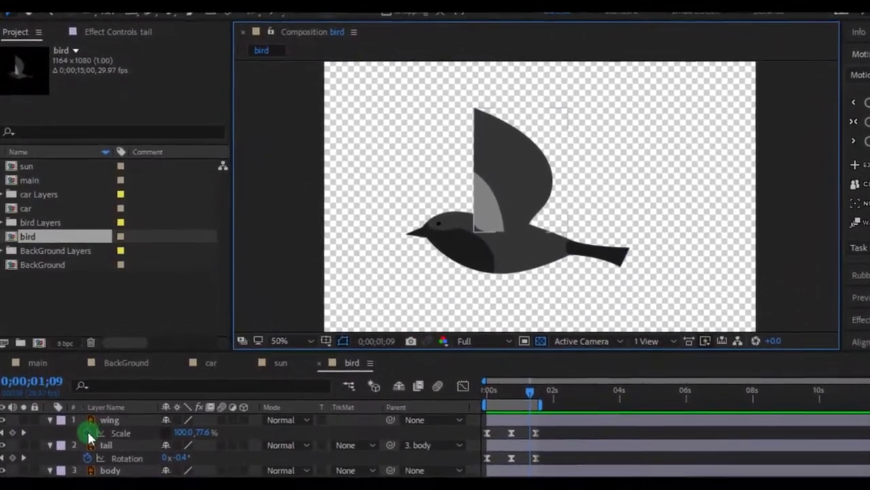
pyautogui.keyDown('alt'); pyautogui.click(89, 432); pyautogui.keyUp('alt')
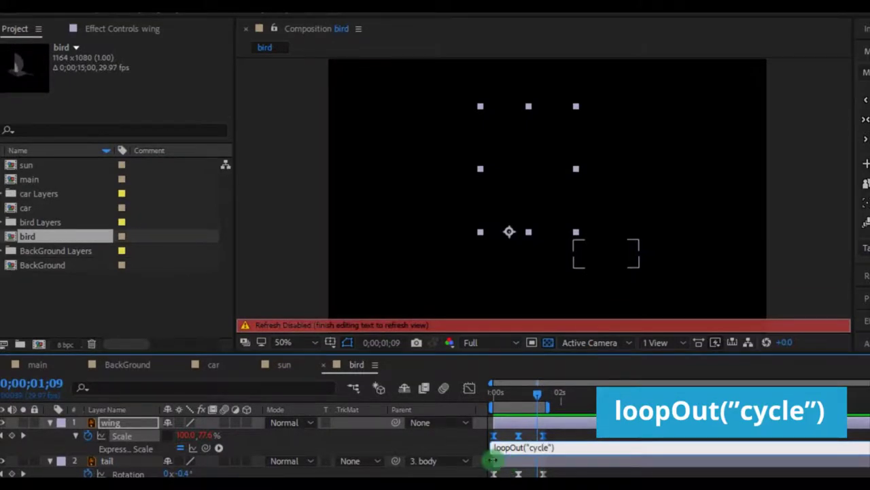
pyautogui.click(328, 267)
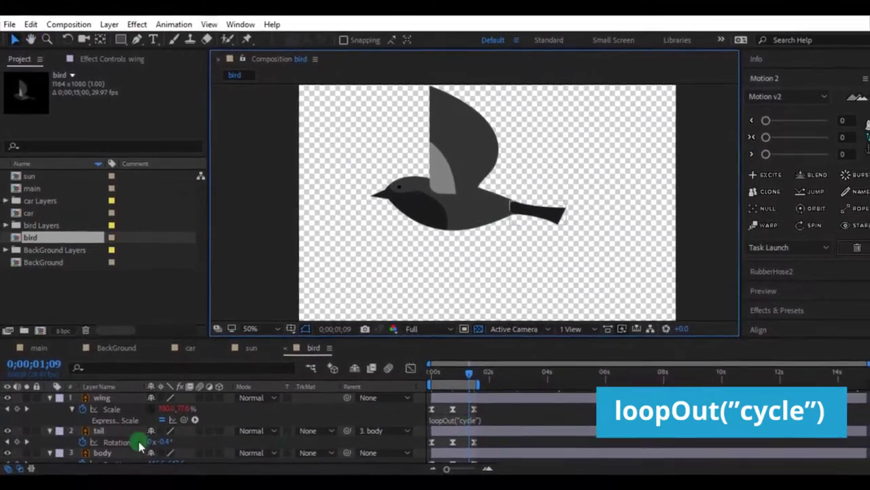
# Add the expression loopOut("cycle") to the tail's Rotation property and copy the expression text.
pyautogui.click(120, 453)
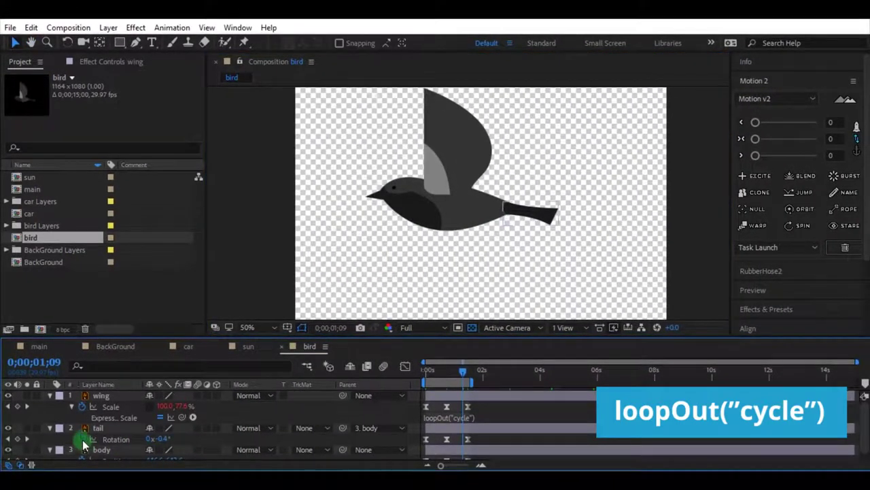
pyautogui.keyDown('alt'); pyautogui.click(82, 440); pyautogui.keyUp('alt')
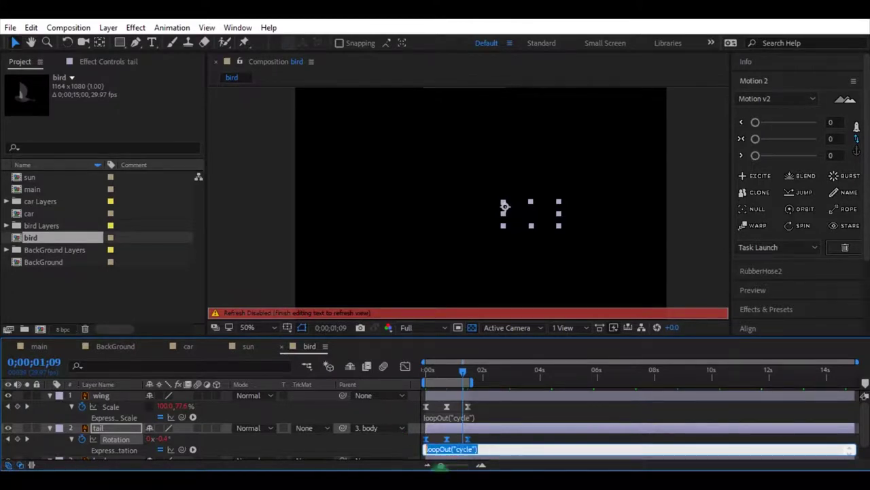
pyautogui.hotkey('ctrl', 'c')
pyautogui.scroll(-1, 525, 426)
pyautogui.click(347, 301)
# Paste the copied loopOut("cycle") expression onto the body's Position property.
pyautogui.keyDown('alt'); pyautogui.click(82, 452); pyautogui.keyUp('alt')
pyautogui.hotkey('ctrl', 'v')
pyautogui.click(274, 251)
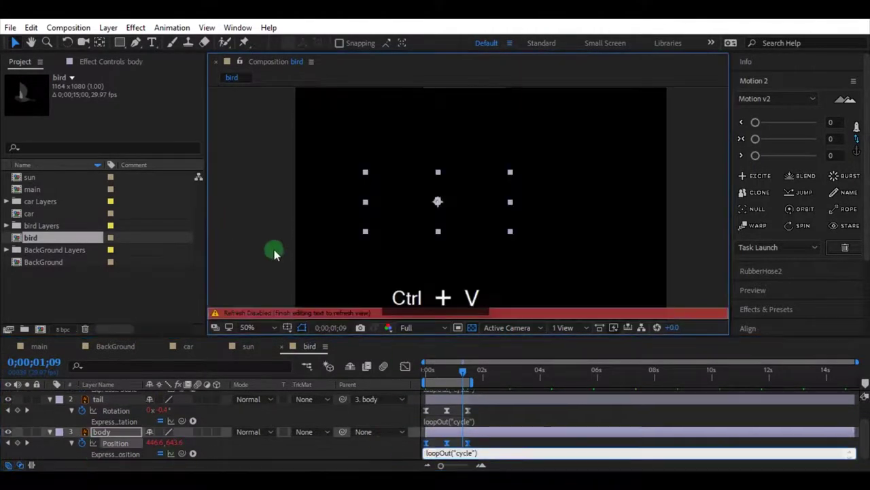
pyautogui.click(274, 253)
# Extend the work area's end to just before 08s and preview the looping bird animation.
pyautogui.click(476, 386)
pyautogui.moveTo(474, 383); pyautogui.dragTo(643, 378)
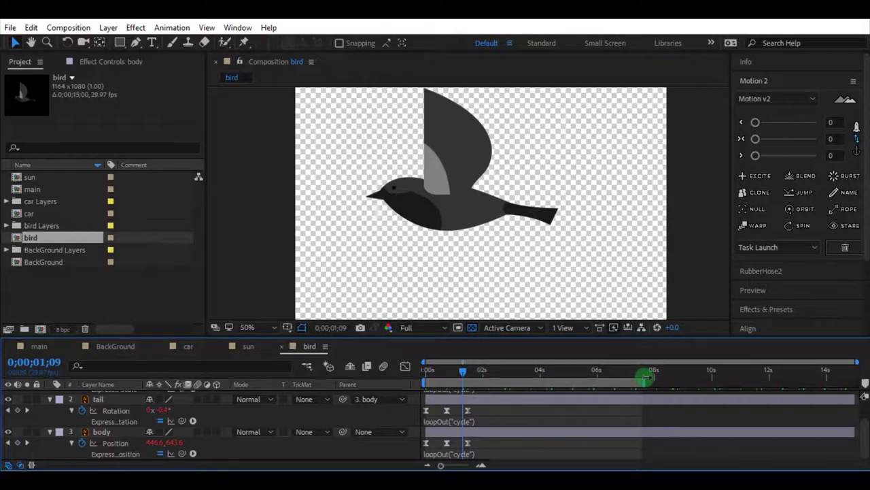
pyautogui.press('space')
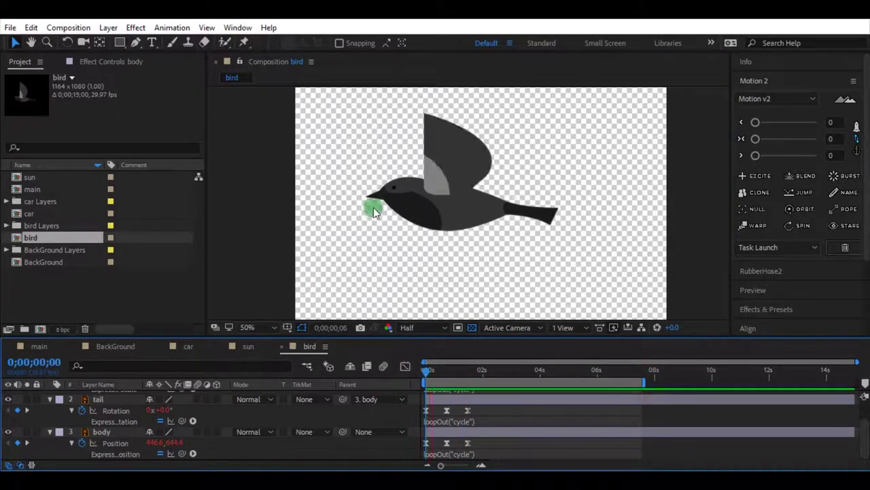
pyautogui.scroll(-1, 449, 190)
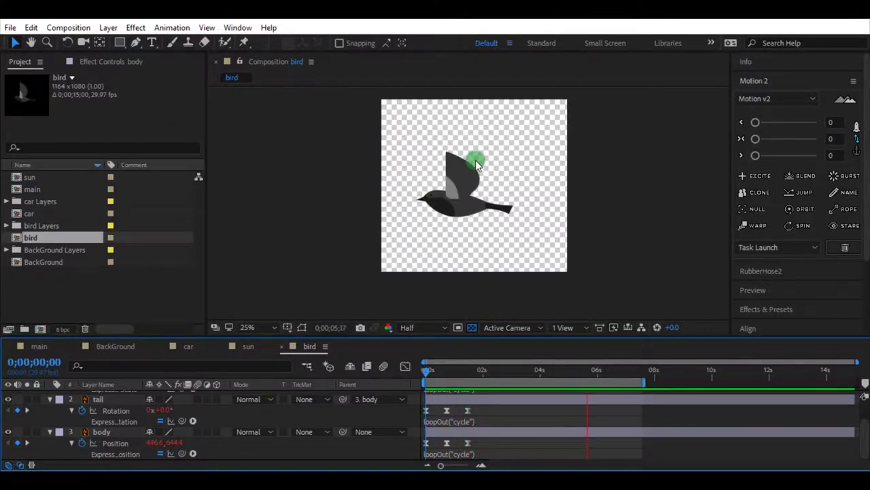
pyautogui.press('space')
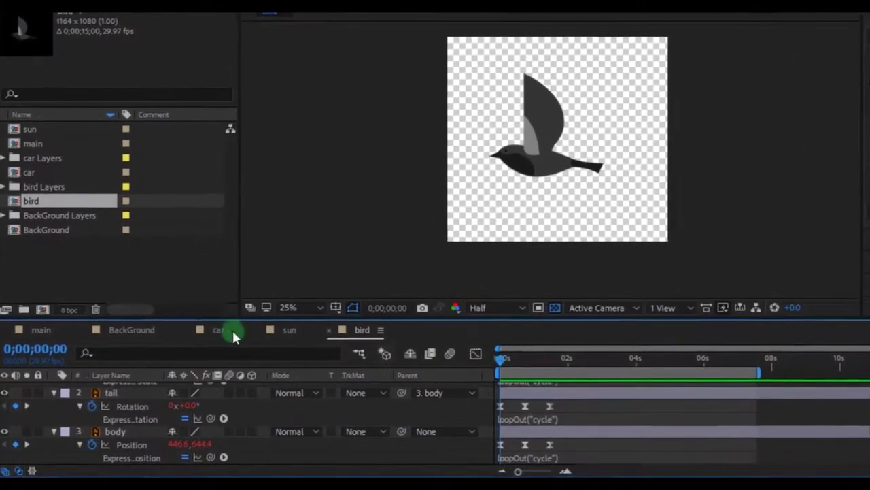
# Add the bird composition as the top layer of the BackGround composition and set its Scale to 6%.
pyautogui.click(125, 333)
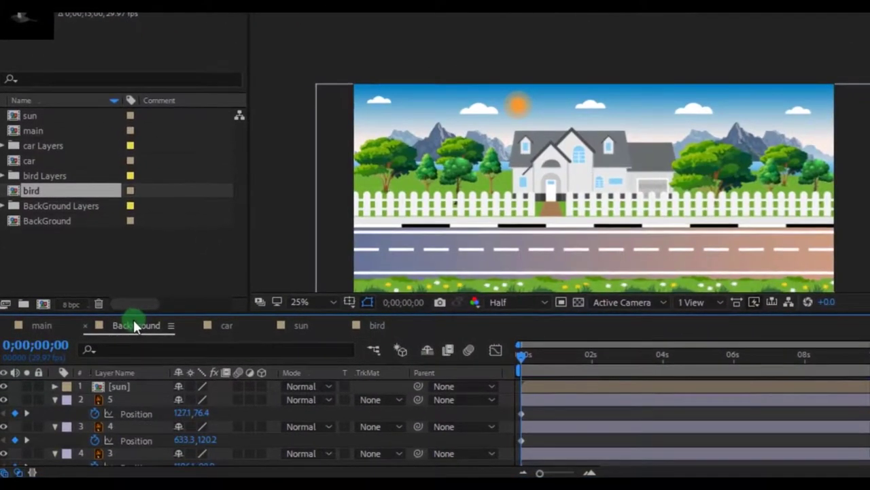
pyautogui.moveTo(79, 222); pyautogui.dragTo(89, 385)
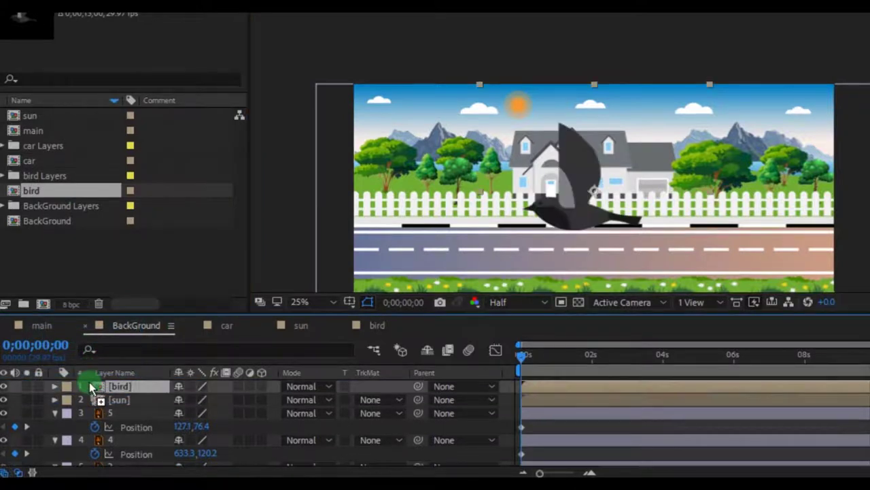
pyautogui.moveTo(576, 211); pyautogui.dragTo(530, 182)
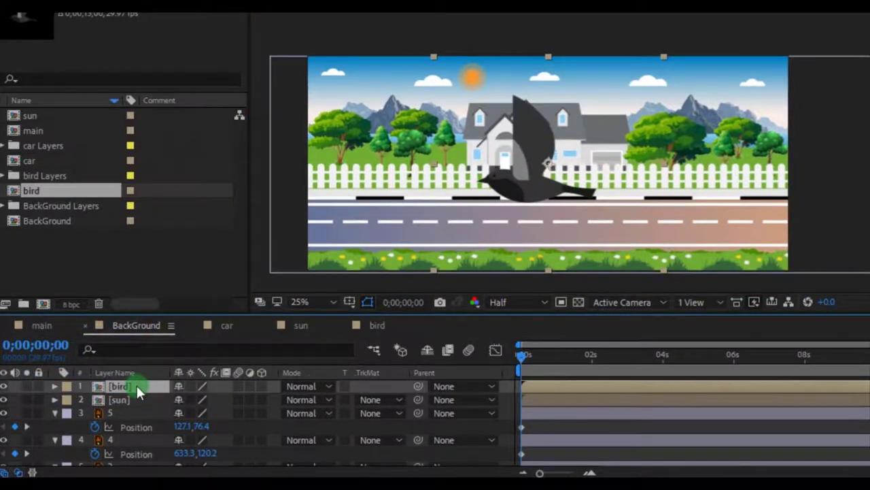
pyautogui.press('s')
pyautogui.click(196, 398)
pyautogui.write('6')
pyautogui.press('Return')
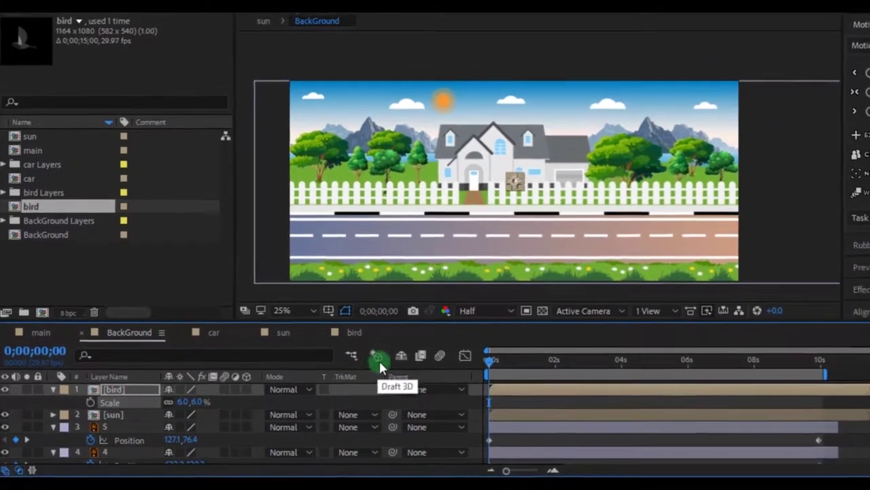
# Move the small bird into the sky below the cloud beside the mountains and set the preview resolution to Full.
pyautogui.scroll(2, 544, 160)
pyautogui.scroll(2, 480, 195)
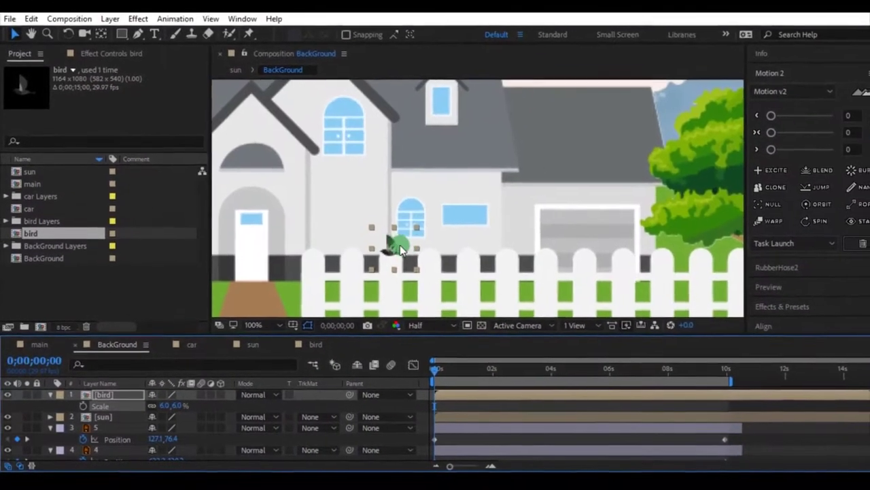
pyautogui.moveTo(470, 215); pyautogui.dragTo(613, 137)
pyautogui.moveTo(619, 134); pyautogui.dragTo(572, 186)
pyautogui.click(432, 328)
pyautogui.click(435, 358)
pyautogui.scroll(-1, 590, 174)
pyautogui.moveTo(601, 273); pyautogui.dragTo(595, 233)
pyautogui.scroll(1, 499, 116)
pyautogui.moveTo(499, 114); pyautogui.dragTo(592, 237)
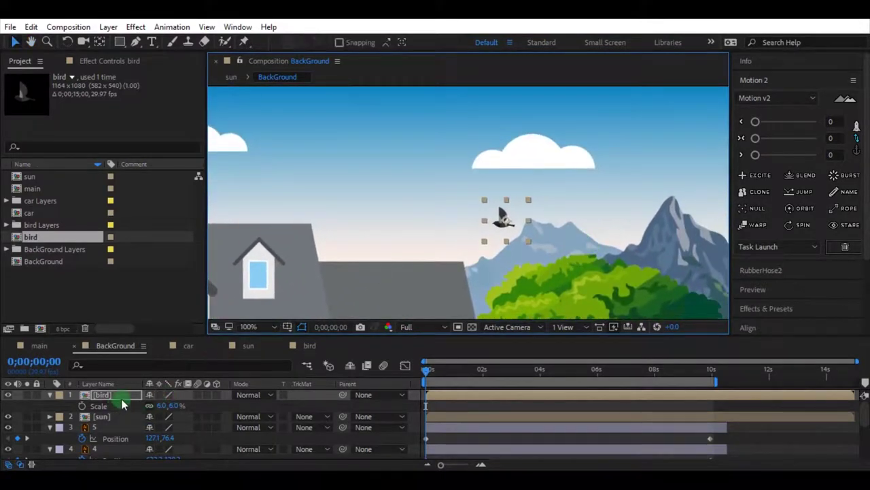
# Duplicate the bird layer three times and arrange the four birds as a loose flock around the cloud.
pyautogui.hotkey('ctrl', 'd')
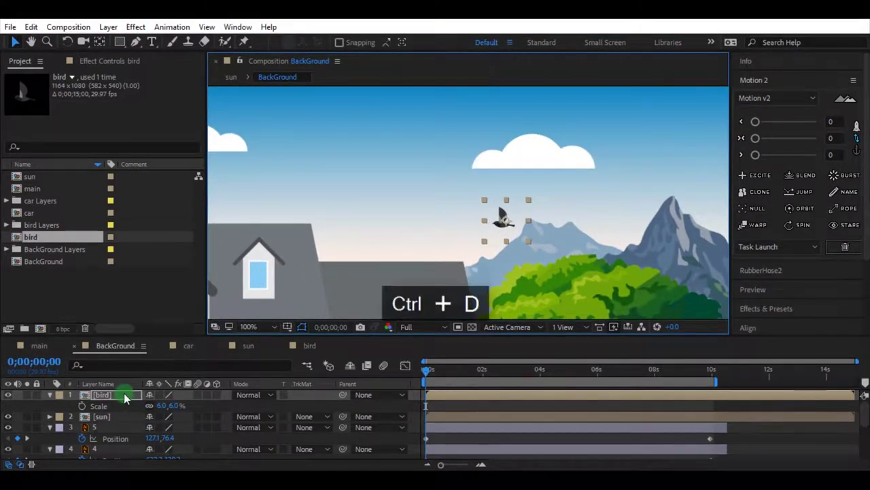
pyautogui.moveTo(504, 226); pyautogui.dragTo(419, 209)
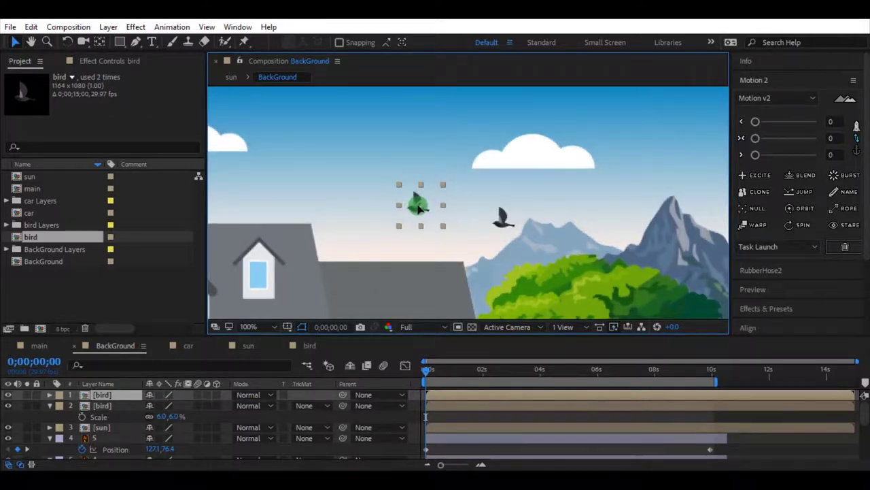
pyautogui.hotkey('ctrl', 'd')
pyautogui.moveTo(421, 213); pyautogui.dragTo(580, 192)
pyautogui.hotkey('ctrl', 'd')
pyautogui.moveTo(505, 225); pyautogui.dragTo(507, 233)
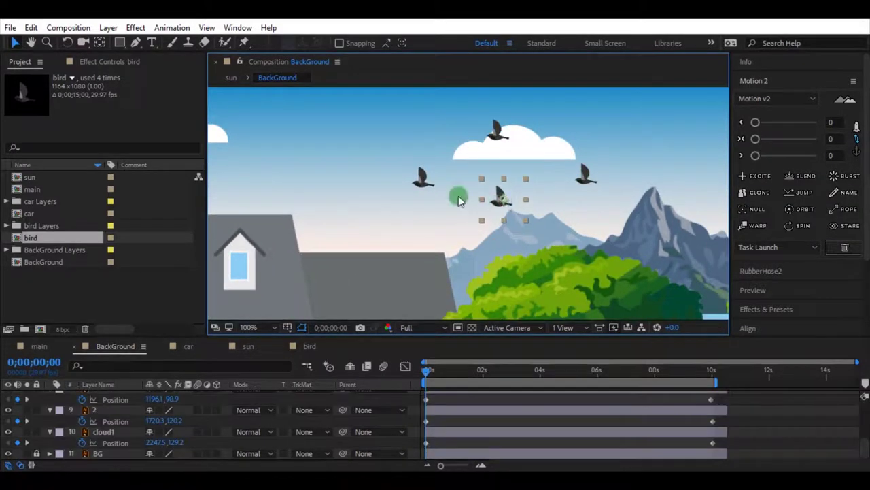
pyautogui.moveTo(426, 187); pyautogui.dragTo(435, 178)
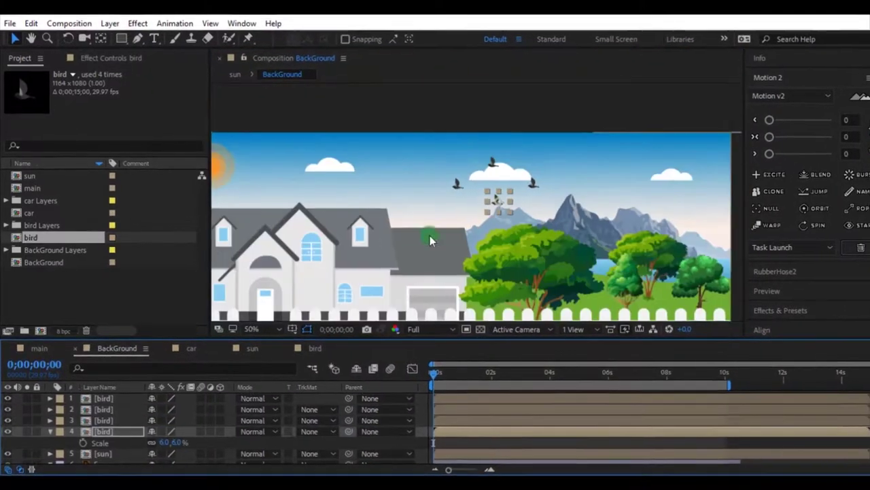
# Add starting Position keyframes to all four bird layers at 0;00;00;00.
pyautogui.click(449, 163)
pyautogui.click(465, 160)
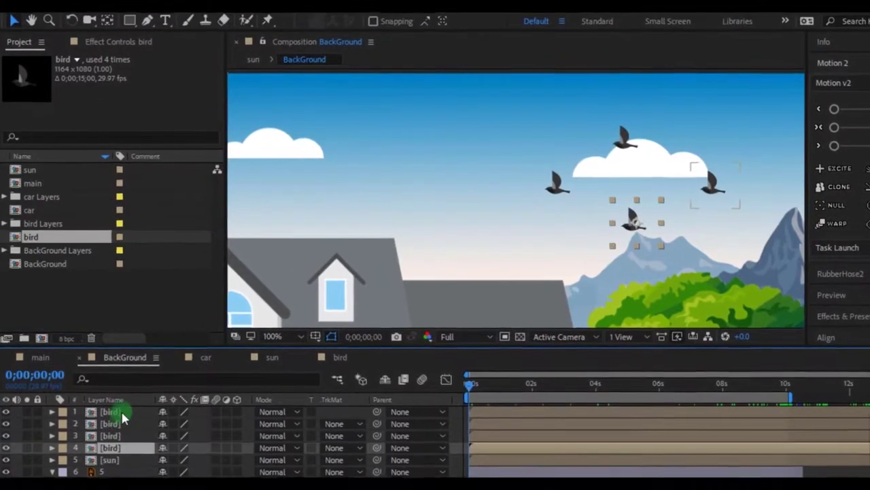
pyautogui.keyDown('shift'); pyautogui.click(121, 413); pyautogui.keyUp('shift')
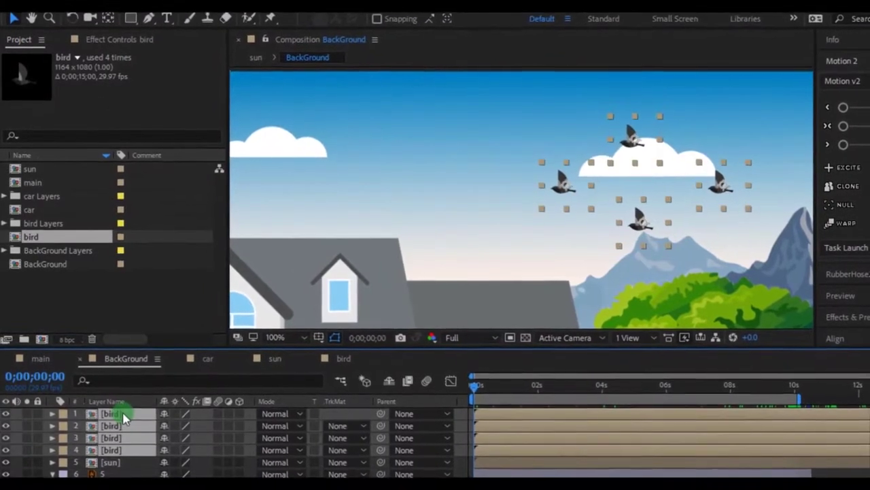
pyautogui.press('p')
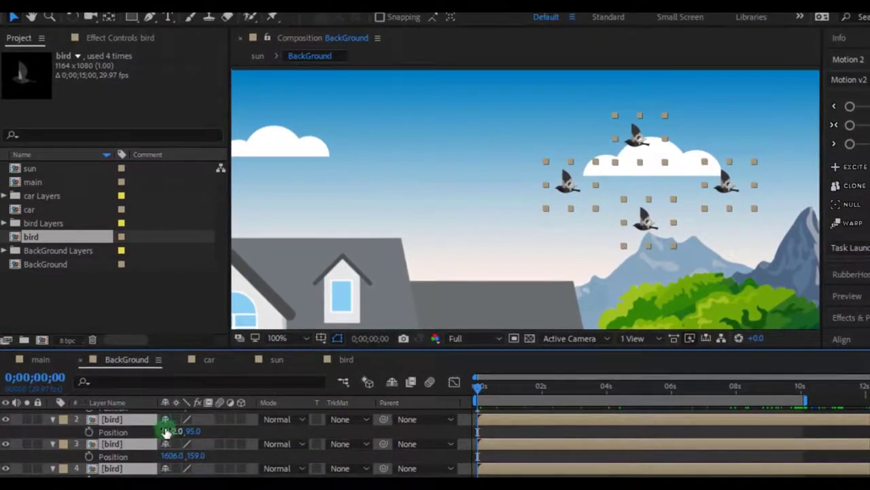
pyautogui.click(89, 432)
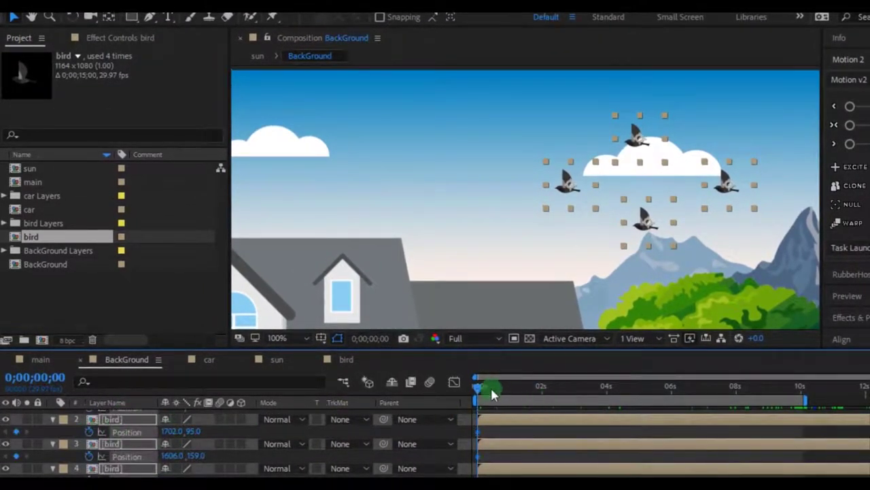
# At 0;00;09;29, move the four birds about 660 px leftward along a level path to above the house roof.
pyautogui.moveTo(499, 396); pyautogui.dragTo(801, 401)
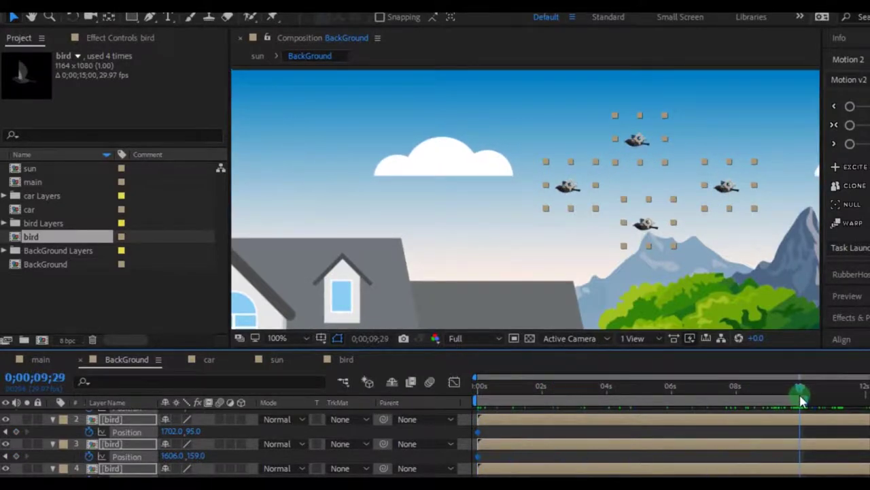
pyautogui.scroll(-1, 556, 294)
pyautogui.press('space')
pyautogui.moveTo(469, 282); pyautogui.dragTo(620, 220)
pyautogui.hotkey('shift', 'Left')
pyautogui.hotkey('shift', 'Left')
pyautogui.hotkey('shift', 'Left')
pyautogui.hotkey('shift', 'Left')
pyautogui.hotkey('shift', 'Left')
pyautogui.hotkey('shift', 'Left')
pyautogui.hotkey('shift', 'Left')
pyautogui.hotkey('shift', 'Left')
pyautogui.hotkey('shift', 'Left')
pyautogui.hotkey('shift', 'Left')
pyautogui.hotkey('shift', 'Left')
pyautogui.hotkey('shift', 'Left')
pyautogui.hotkey('shift', 'Left')
pyautogui.hotkey('shift', 'Left')
pyautogui.hotkey('shift', 'Left')
pyautogui.hotkey('shift', 'Left')
pyautogui.hotkey('shift', 'Left')
pyautogui.hotkey('shift', 'Left')
pyautogui.hotkey('shift', 'Left')
pyautogui.hotkey('shift', 'Left')
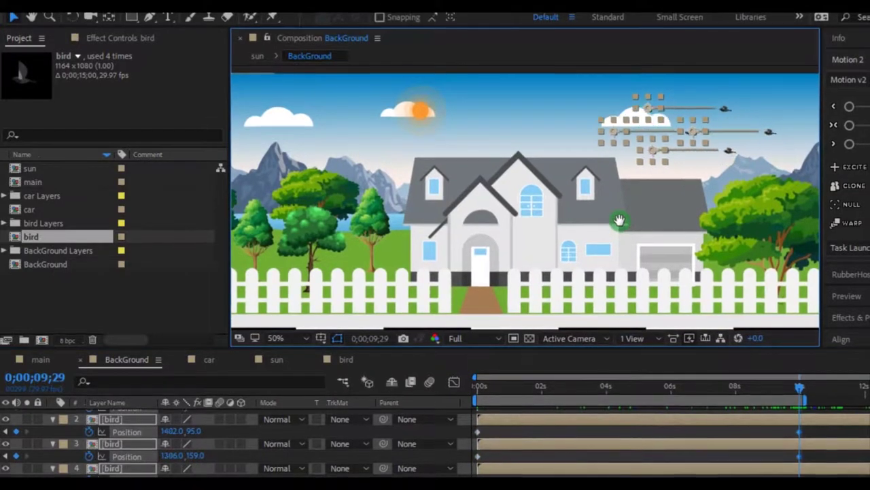
pyautogui.hotkey('shift', 'Right')
pyautogui.hotkey('shift', 'Right')
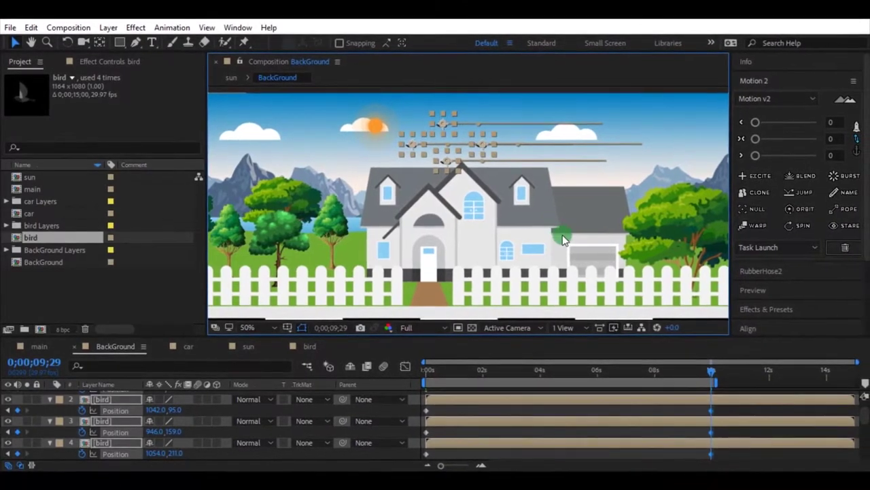
# Preview the flock's flight across the sky and return to the start of the timeline.
pyautogui.press('space')
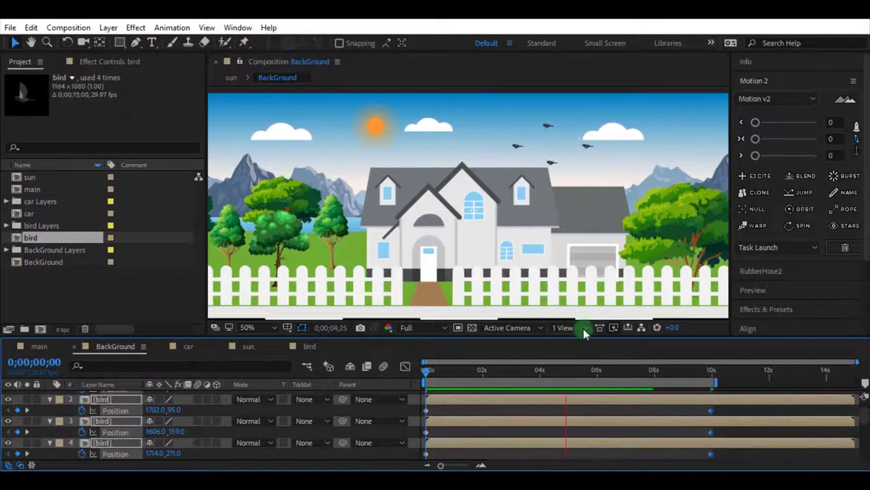
pyautogui.press('space')
pyautogui.moveTo(544, 374); pyautogui.dragTo(405, 385)
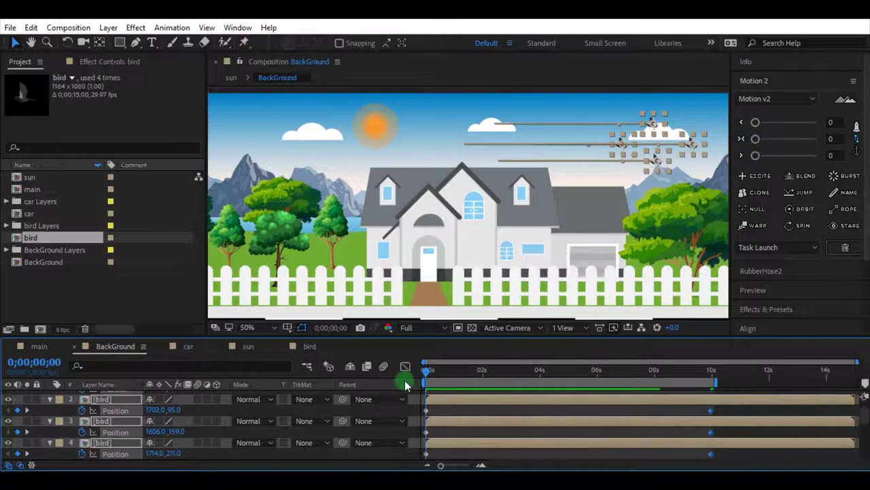
# Move the birds' last Position keyframes to about 10.5 seconds and shift individual bird layers slightly earlier by different amounts.
pyautogui.scroll(2, 665, 138)
pyautogui.scroll(-1, 549, 415)
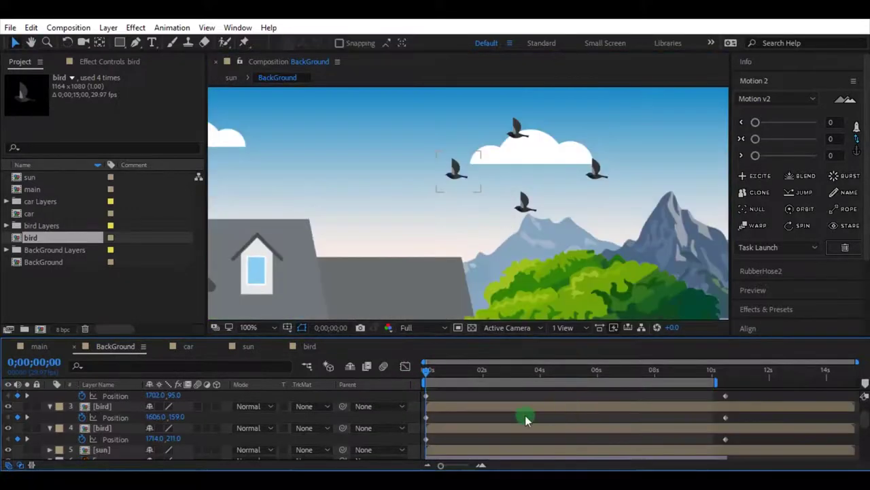
pyautogui.click(475, 406)
pyautogui.moveTo(485, 404); pyautogui.dragTo(482, 406)
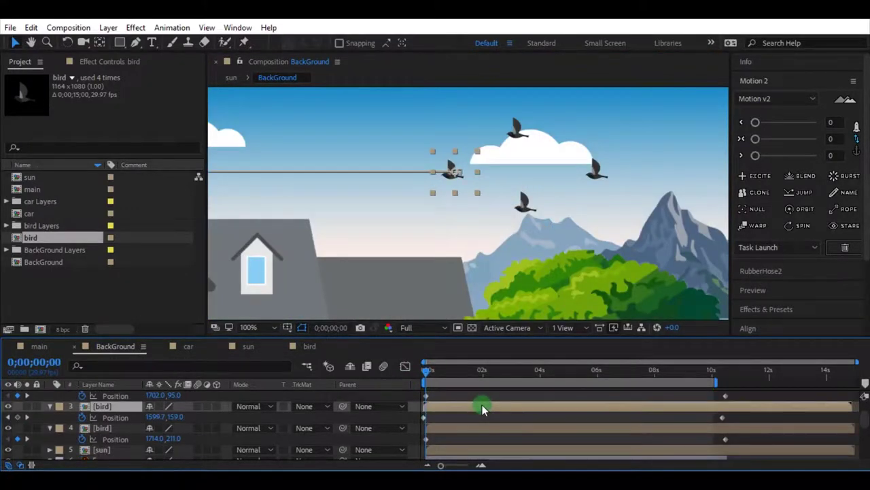
pyautogui.scroll(2, 476, 406)
pyautogui.click(453, 416)
pyautogui.click(450, 396)
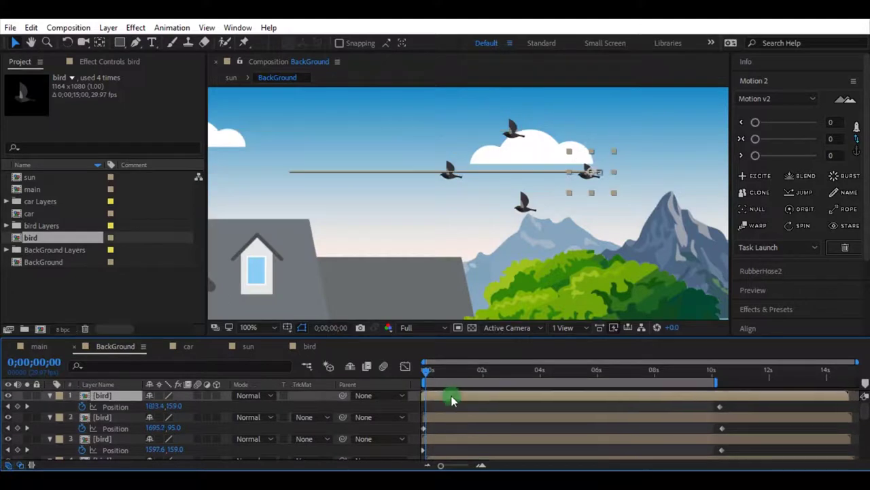
# Preview the staggered bird flight up close and within the whole street scene.
pyautogui.press('space')
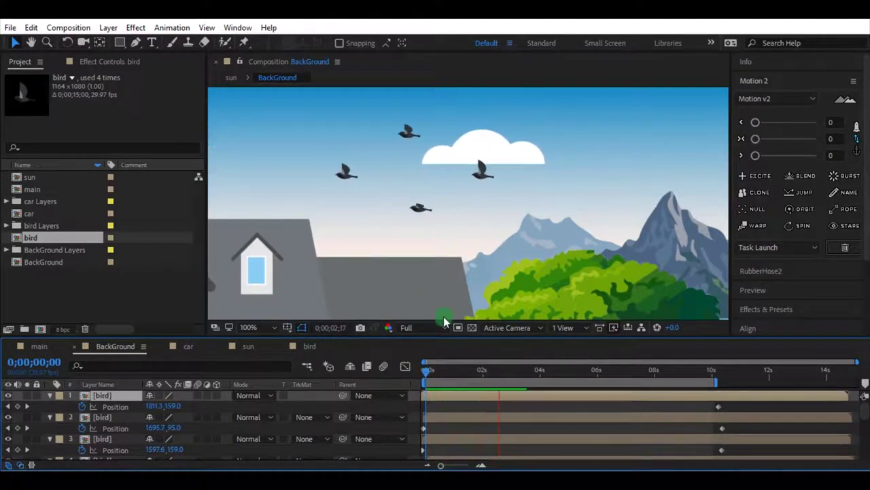
pyautogui.press('space')
pyautogui.moveTo(506, 376); pyautogui.dragTo(416, 383)
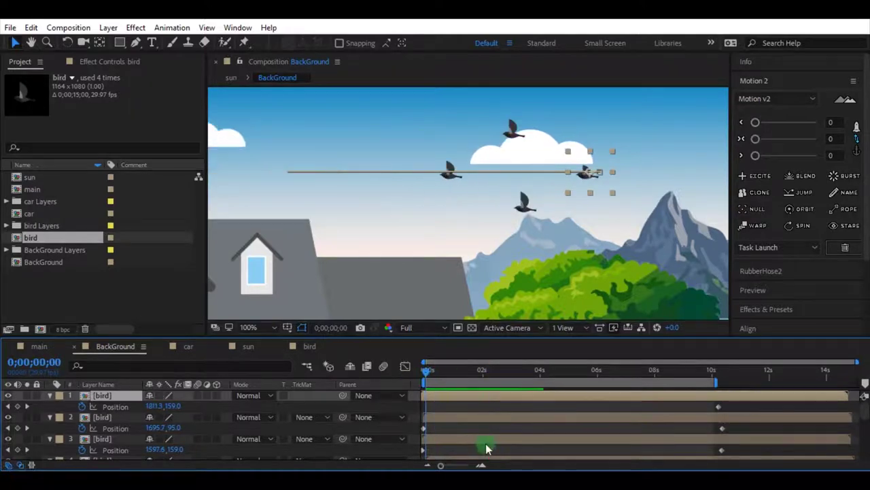
pyautogui.click(374, 181)
pyautogui.scroll(-2, 375, 180)
pyautogui.press('space')
pyautogui.moveTo(417, 255); pyautogui.dragTo(475, 204)
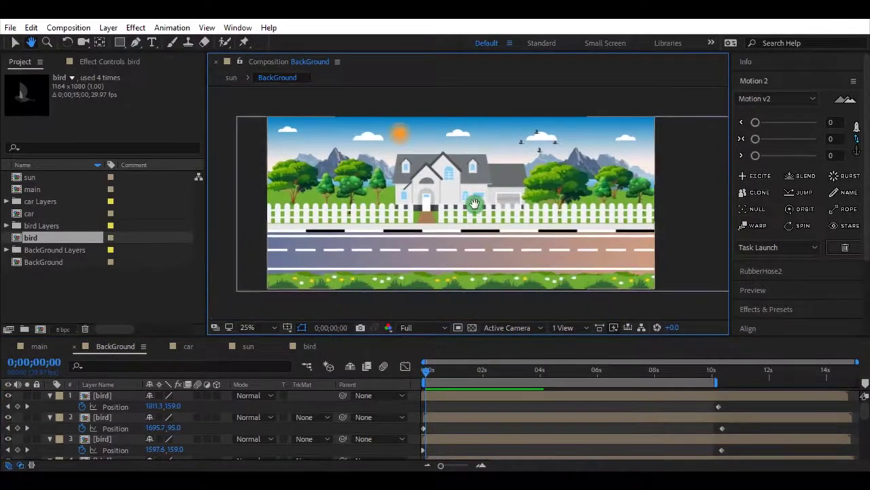
pyautogui.press('space')
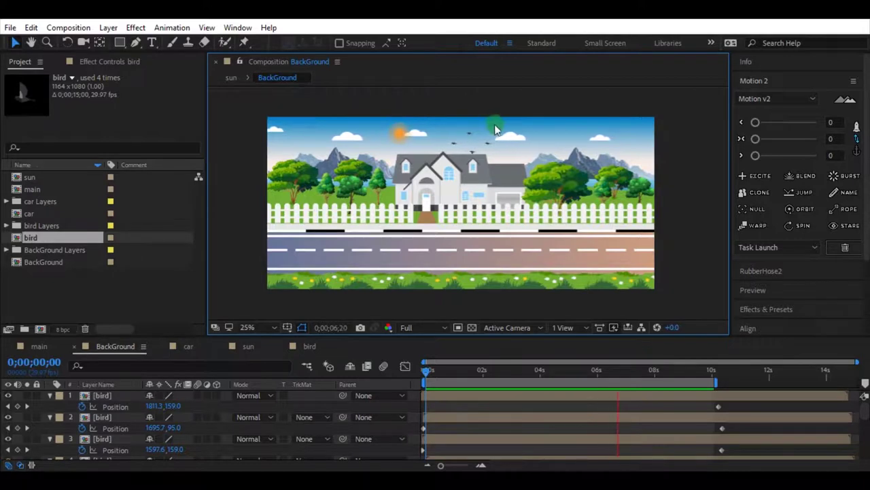
pyautogui.press('space')
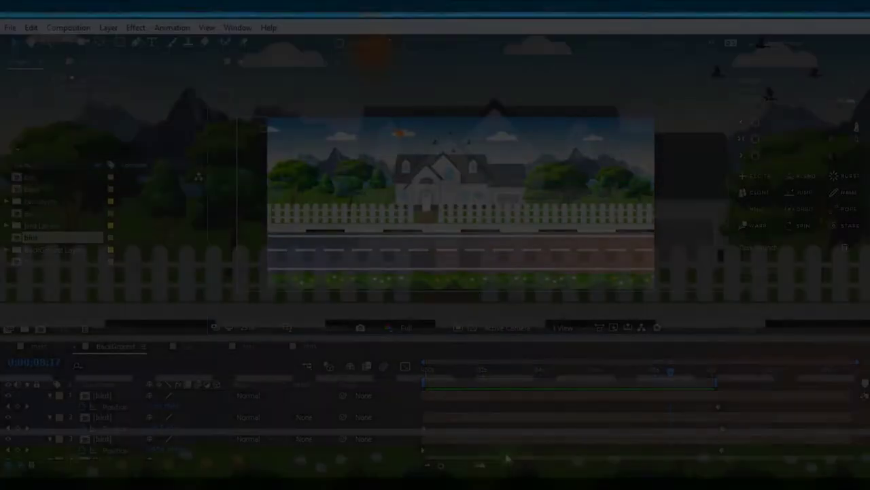
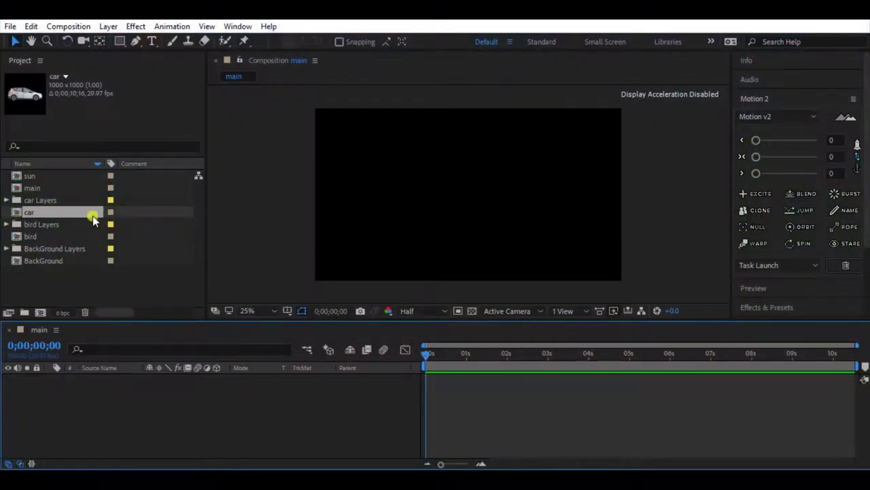
# Open the car composition, set its duration to 0;00;12;00 and extend the wheel and body layers to its end.
pyautogui.doubleClick(75, 215)
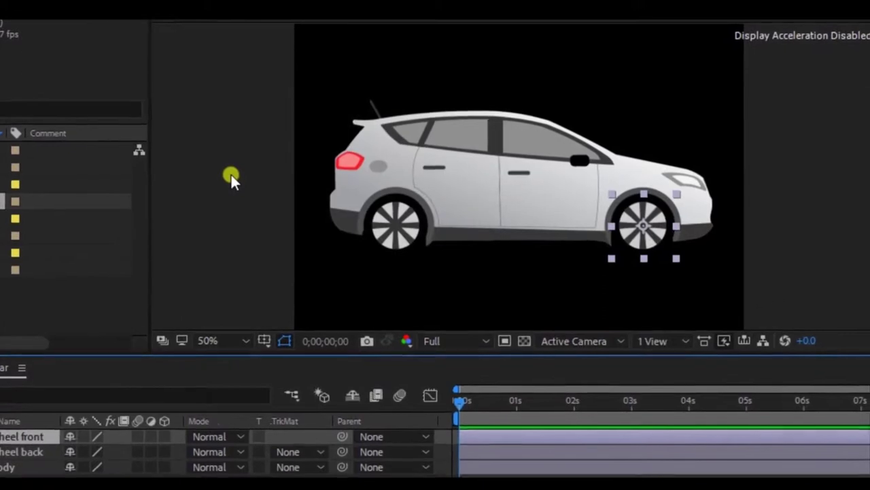
pyautogui.rightClick(244, 184)
pyautogui.click(247, 212)
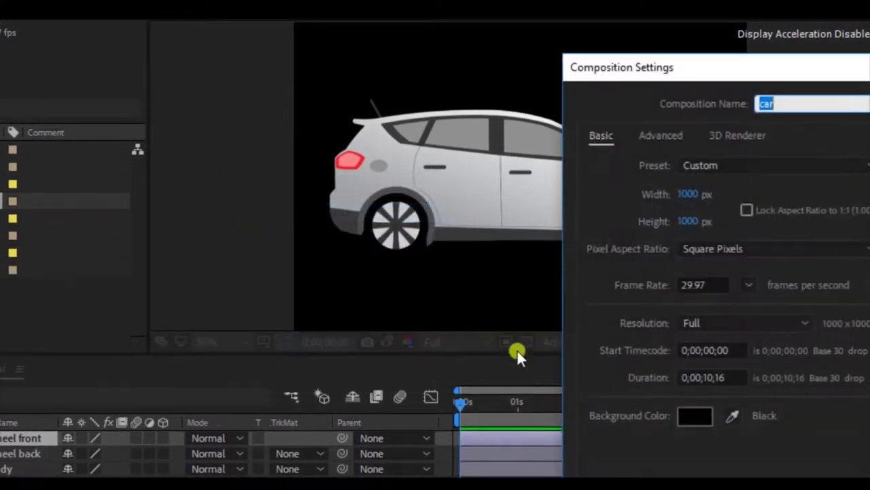
pyautogui.click(680, 366)
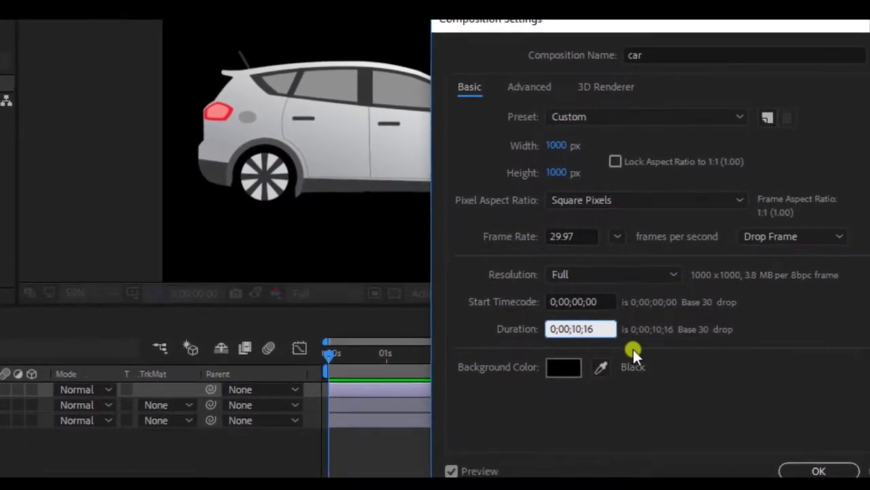
pyautogui.press('Delete')
pyautogui.write('2')
pyautogui.click(576, 318)
pyautogui.press('BackSpace')
pyautogui.press('BackSpace')
pyautogui.write('00')
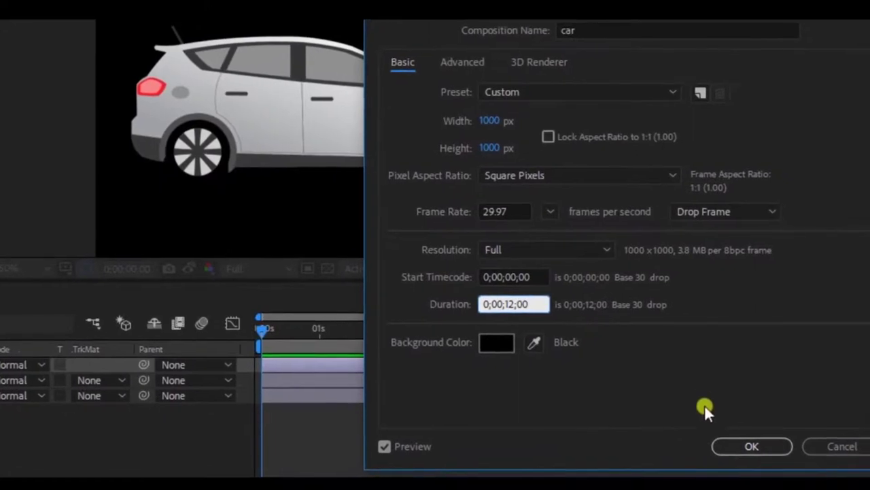
pyautogui.click(747, 447)
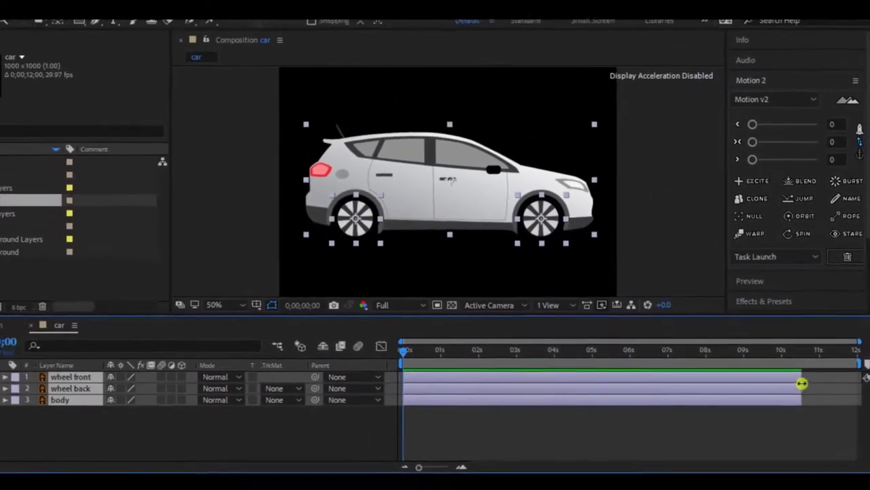
pyautogui.moveTo(801, 388); pyautogui.dragTo(855, 388)
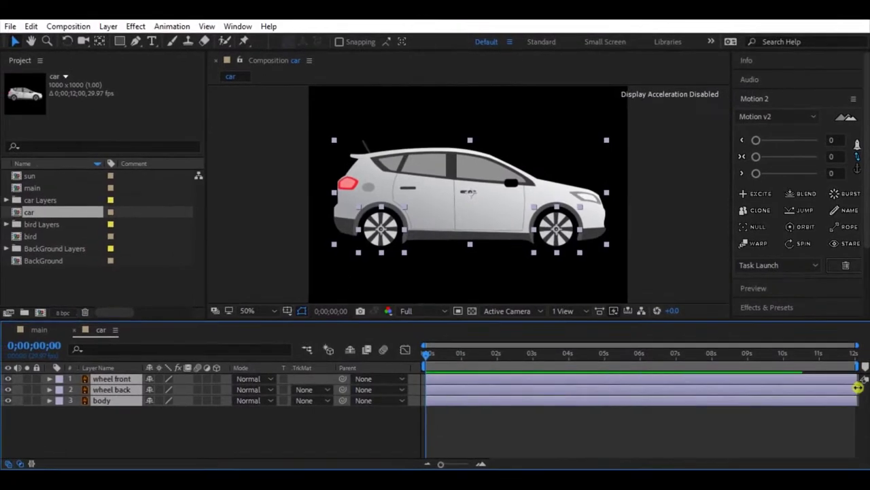
pyautogui.click(278, 231)
# Add a starting Rotation keyframe to the wheel front layer at 0;00;00;00.
pyautogui.click(123, 381)
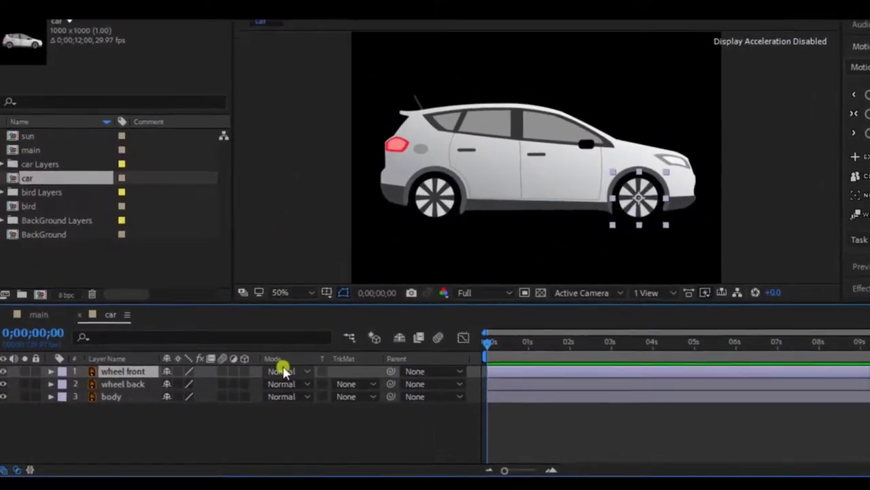
pyautogui.press('r')
pyautogui.click(98, 380)
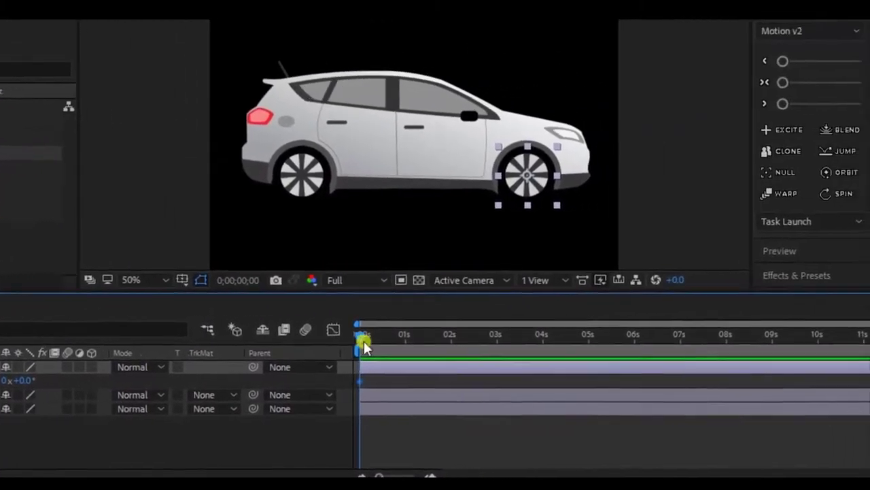
# At 0;00;11;29, set the front wheel's Rotation to 16x+90° and preview the spin.
pyautogui.moveTo(364, 346); pyautogui.dragTo(867, 347)
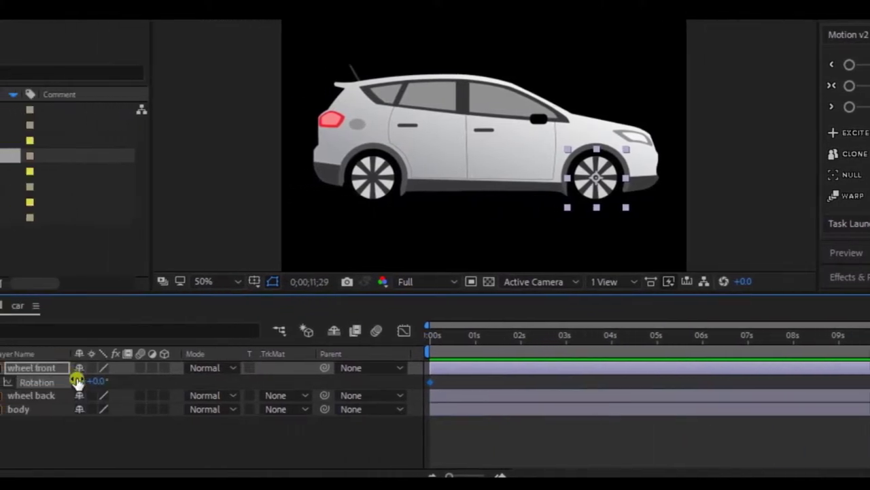
pyautogui.click(76, 381)
pyautogui.moveTo(88, 381)
pyautogui.mouseDown()
pyautogui.moveTo(157, 377)
pyautogui.moveTo(101, 382)
pyautogui.mouseUp()
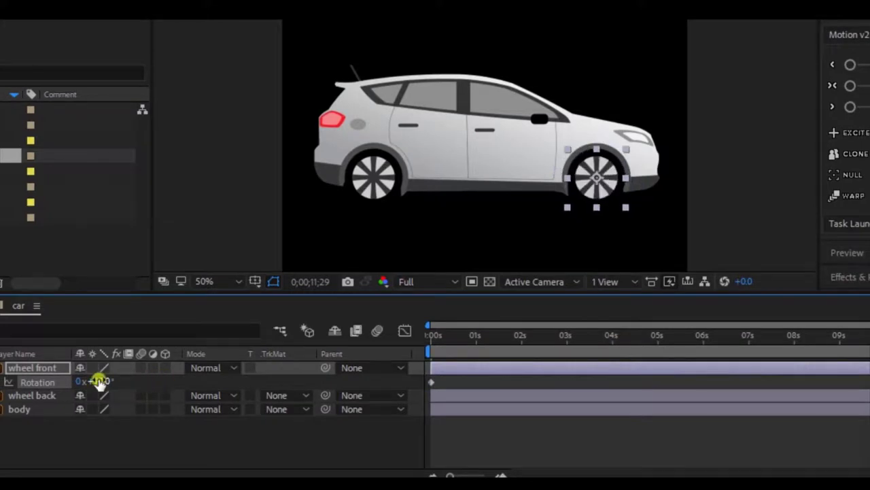
pyautogui.click(79, 381)
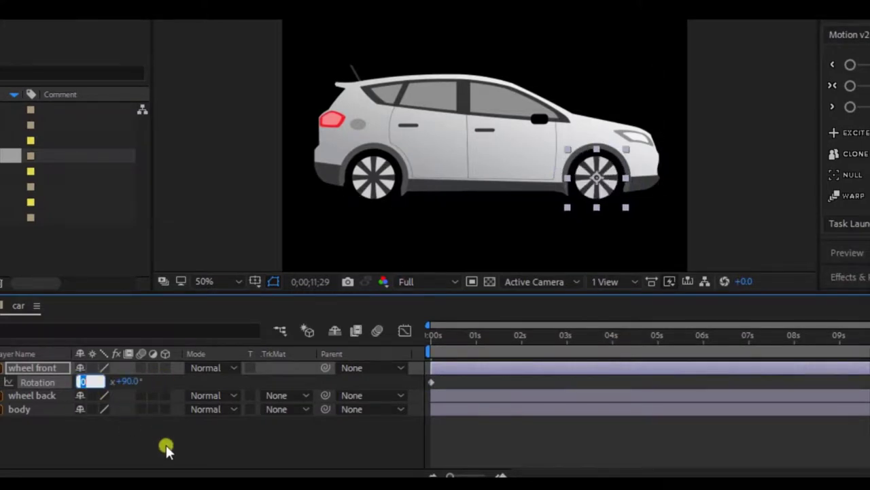
pyautogui.write('16')
pyautogui.press('Return')
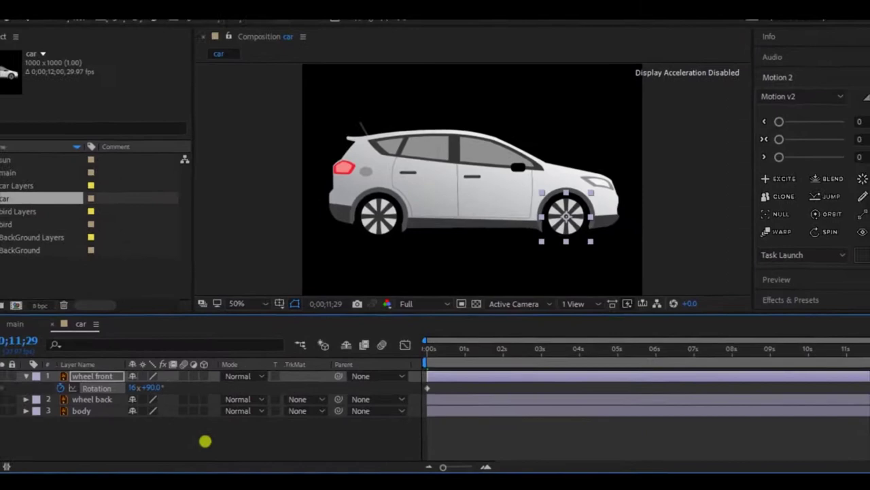
pyautogui.press('space')
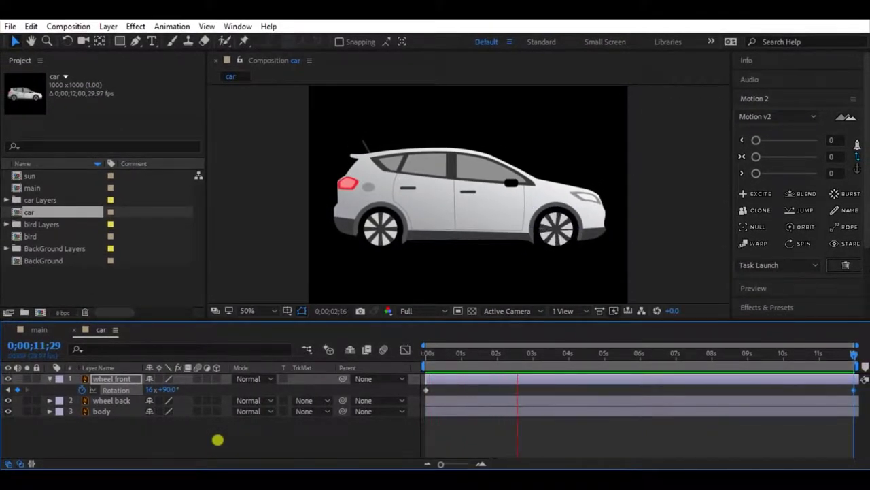
pyautogui.press('space')
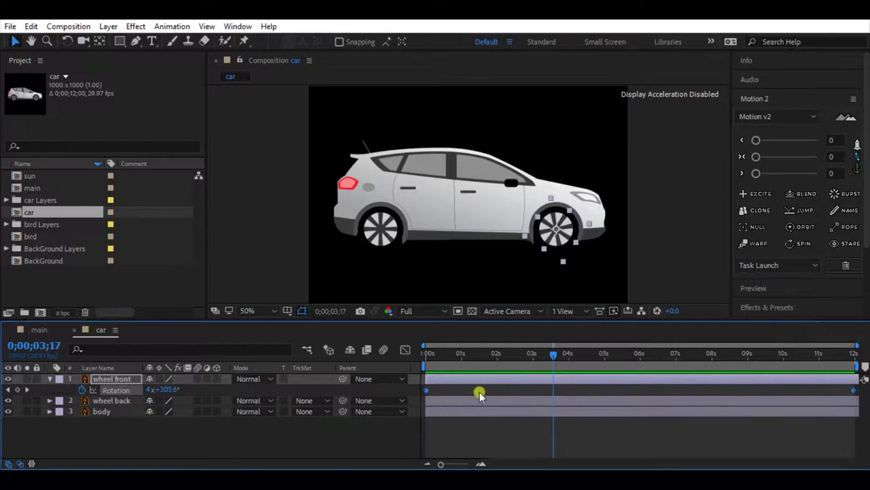
# Copy the front wheel's Rotation keyframes to the wheel back layer, starting at 0;00;00;00.
pyautogui.hotkey('ctrl', 'c')
pyautogui.click(117, 400)
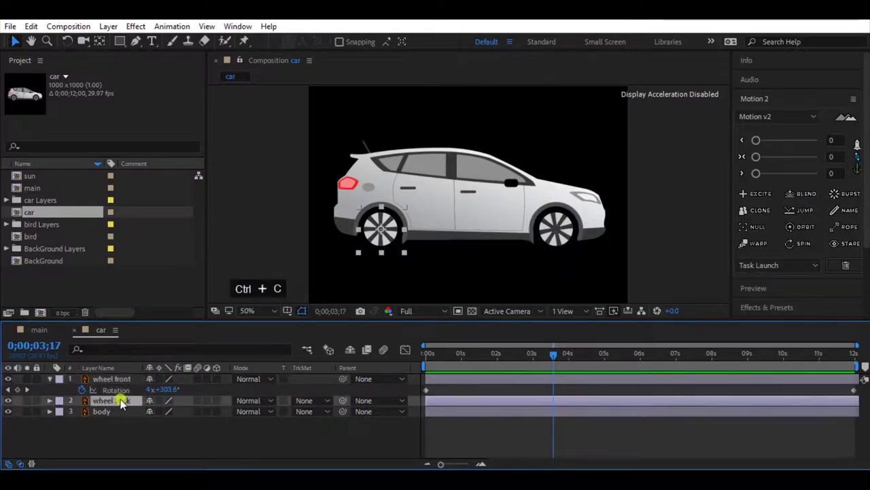
pyautogui.moveTo(550, 356); pyautogui.dragTo(396, 368)
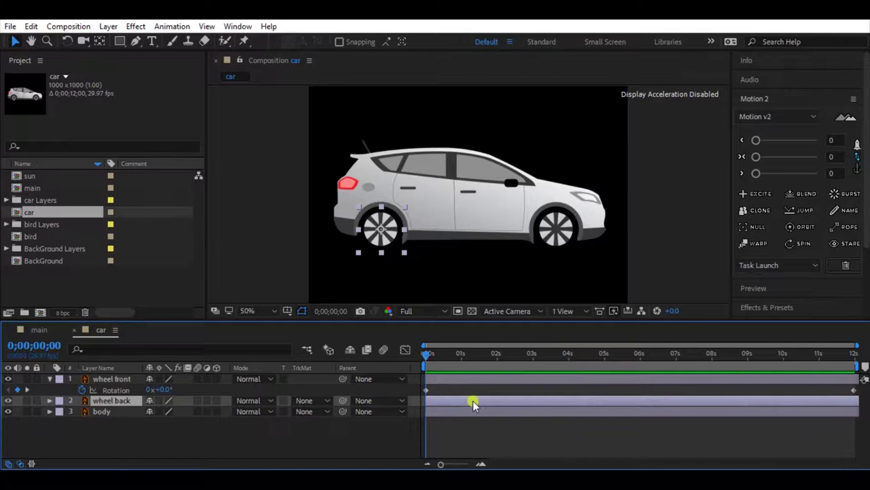
pyautogui.hotkey('ctrl', 'v')
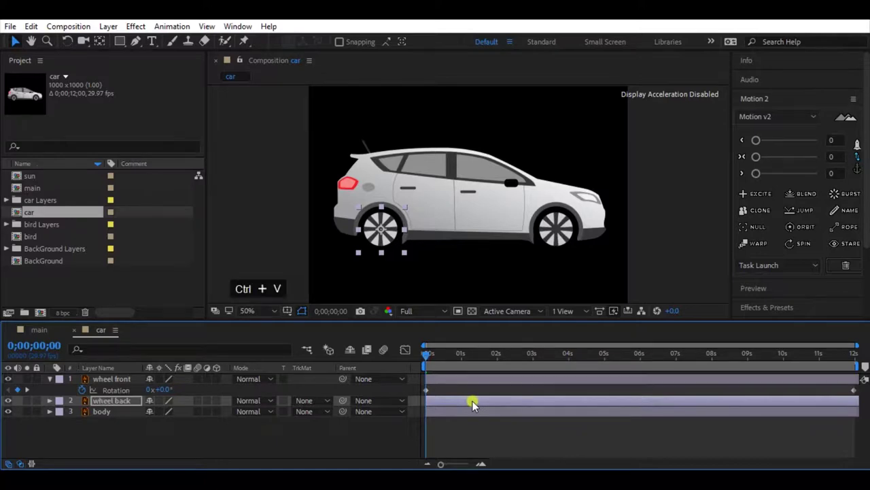
# Reveal the wheel back layer's Rotation keyframes and preview both wheels spinning.
pyautogui.press('u')
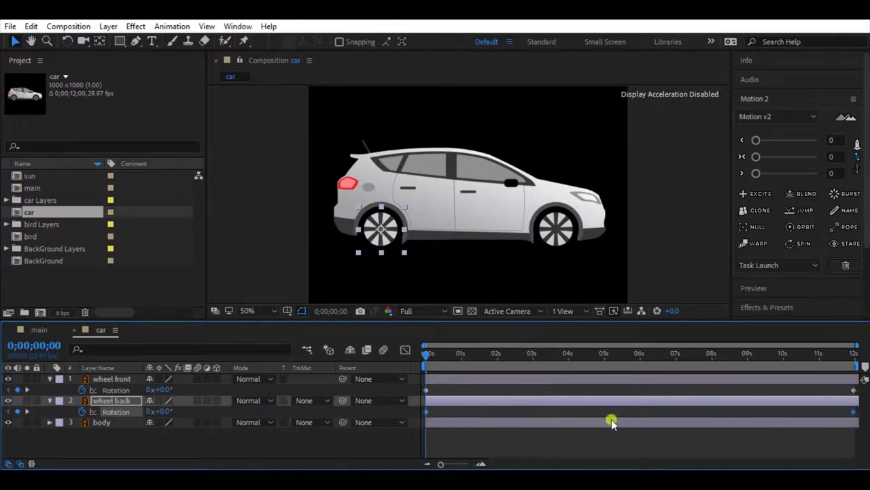
pyautogui.press('space')
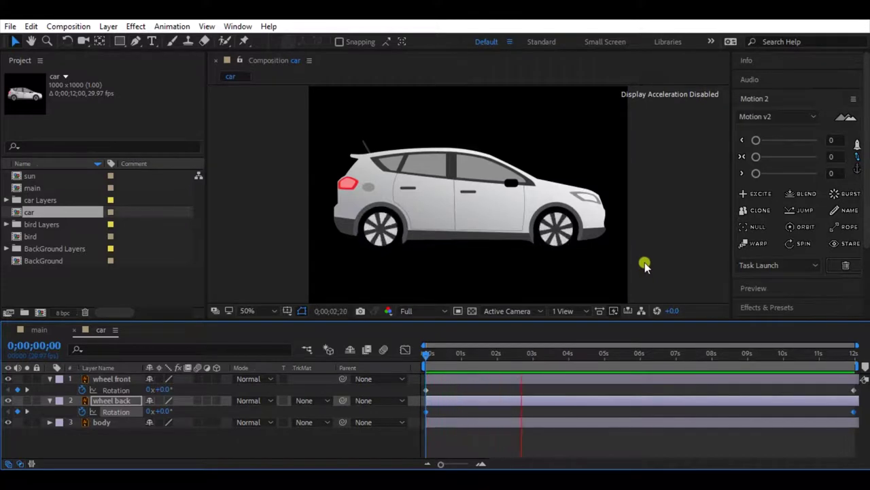
pyautogui.moveTo(524, 354); pyautogui.dragTo(397, 357)
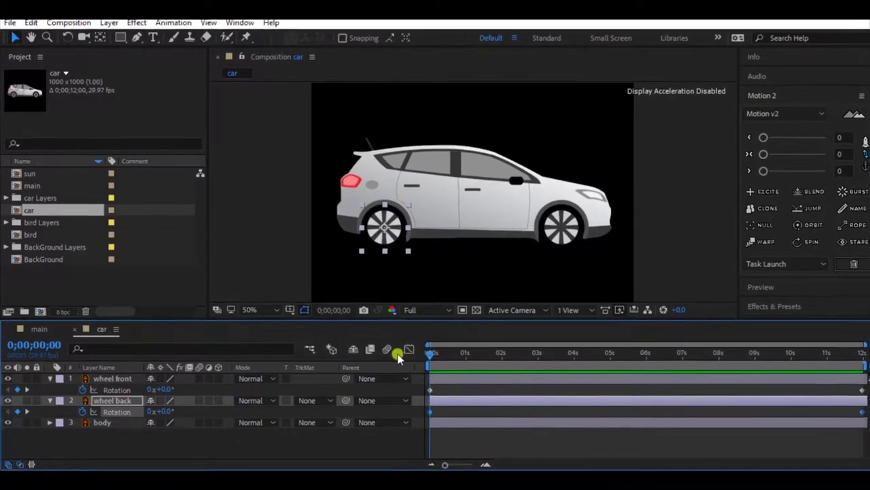
# Add Position keyframes to the body layer at 0;00;00;00 and 0;00;01;16, keeping the same position at both times.
pyautogui.click(97, 422)
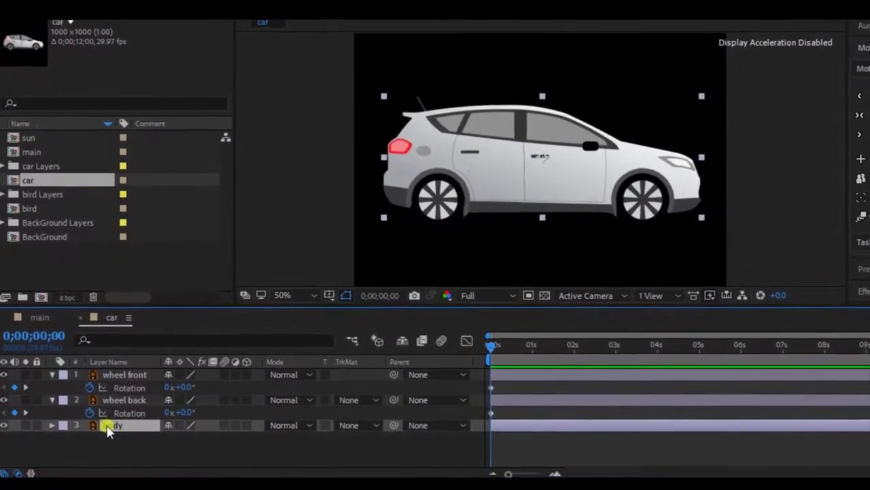
pyautogui.press('p')
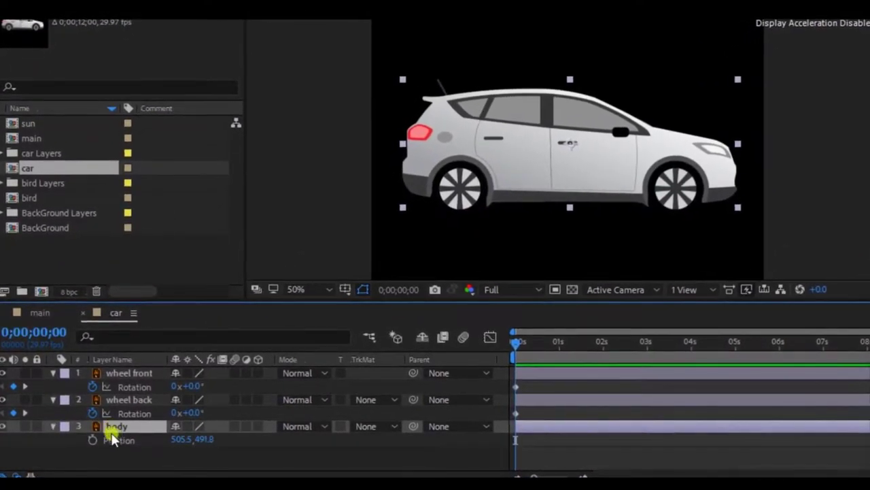
pyautogui.click(92, 442)
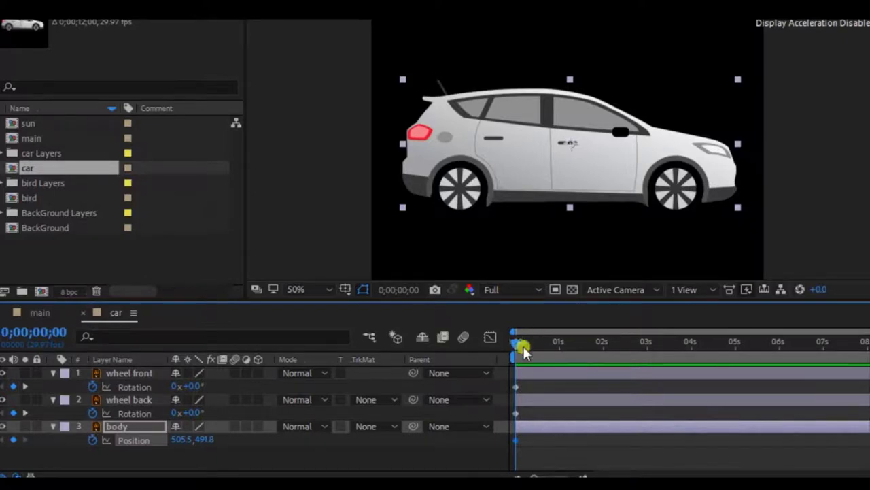
pyautogui.moveTo(523, 346); pyautogui.dragTo(582, 350)
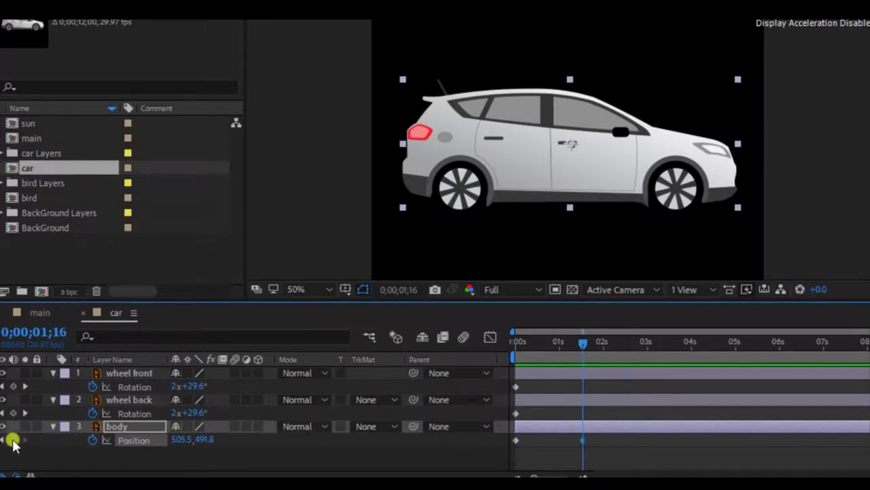
# At 0;00;00;24, nudge the body layer up to Position 505.5, 489.8, end the work area at 0;00;01;16 and preview the bounce.
pyautogui.moveTo(581, 350); pyautogui.dragTo(549, 355)
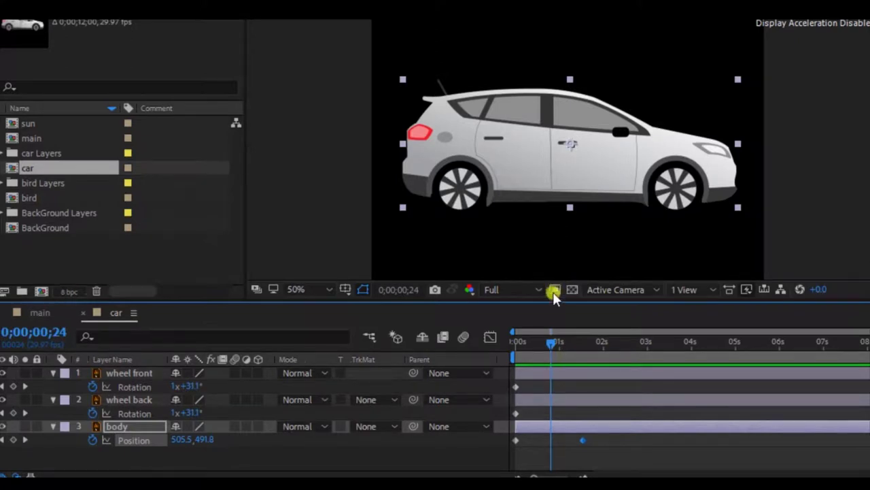
pyautogui.press('Up')
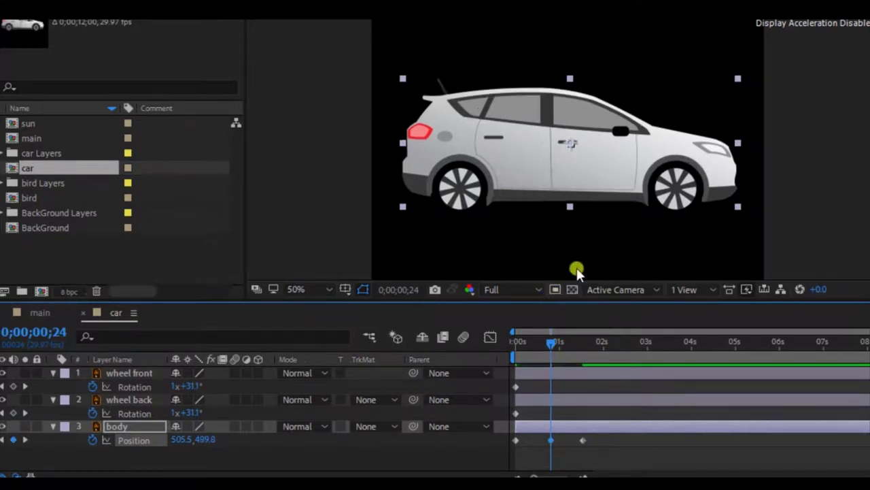
pyautogui.moveTo(551, 342); pyautogui.dragTo(583, 343)
pyautogui.press('space')
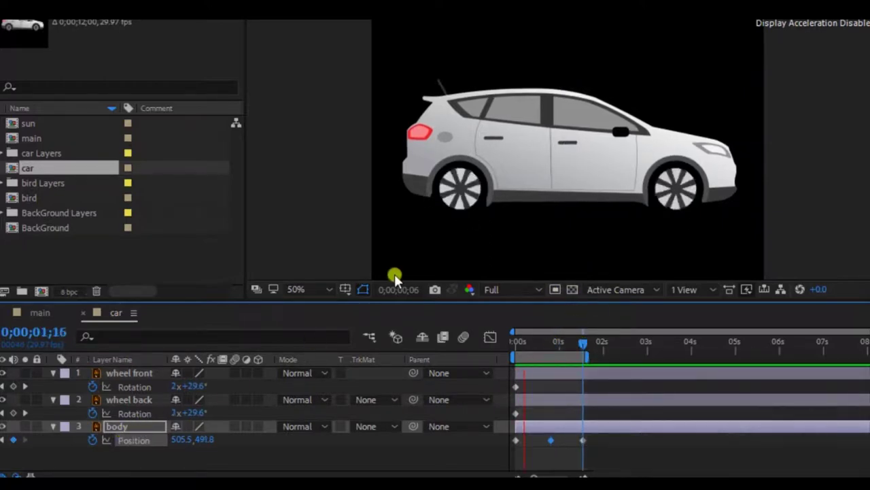
pyautogui.press('space')
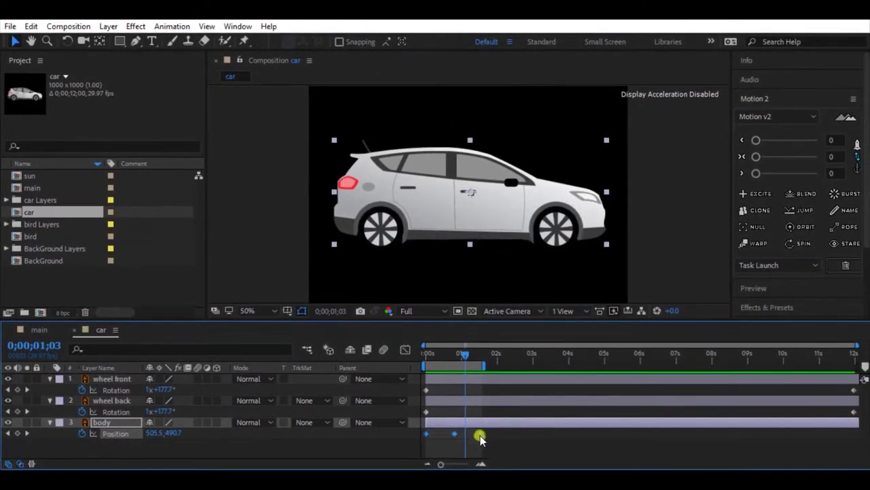
# Tighten the body's Position keyframes so the bounce ends just after one second, adjusting the work area and previewing the timing.
pyautogui.moveTo(470, 436); pyautogui.dragTo(467, 436)
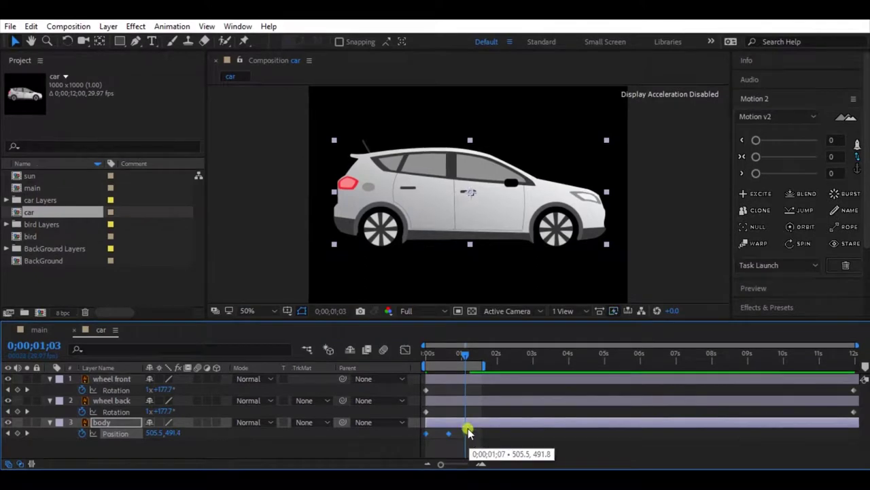
pyautogui.moveTo(463, 353); pyautogui.dragTo(471, 354)
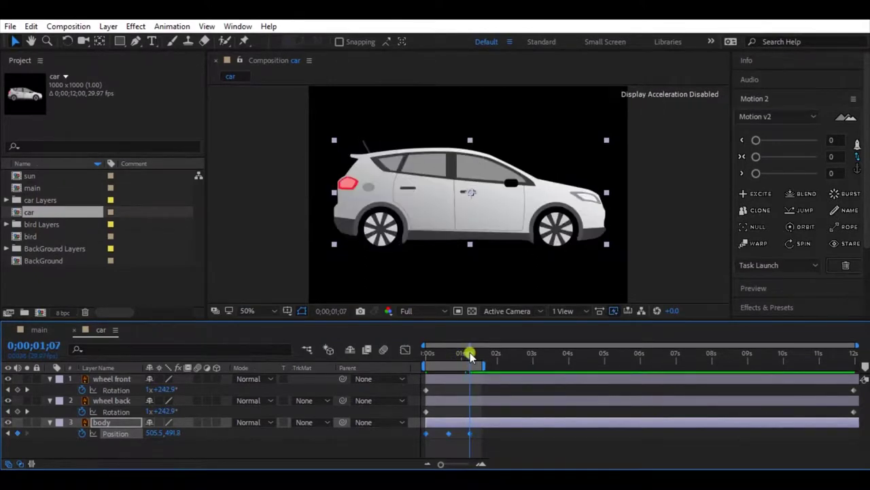
pyautogui.press('n')
pyautogui.press('space')
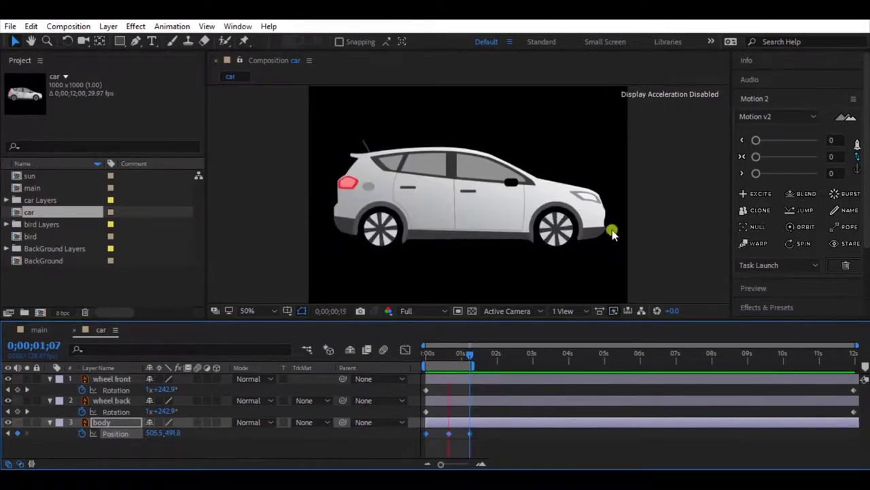
pyautogui.press('space')
pyautogui.moveTo(474, 365); pyautogui.dragTo(461, 365)
pyautogui.press('space')
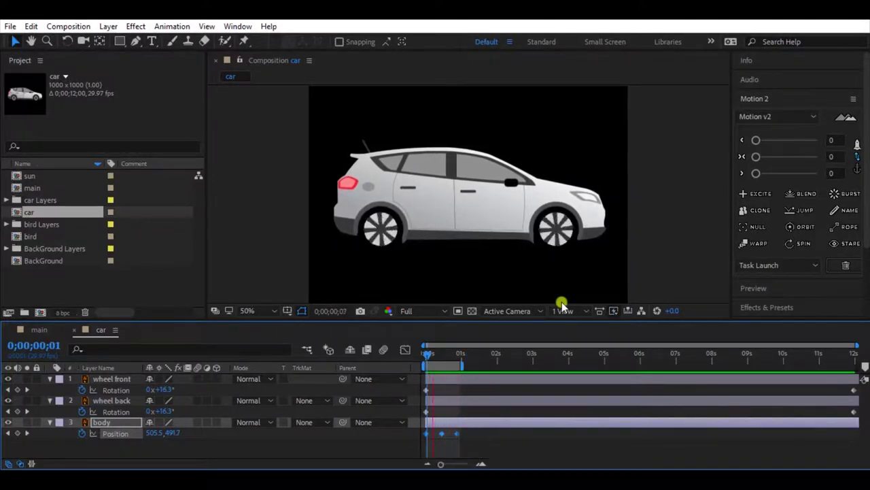
pyautogui.press('space')
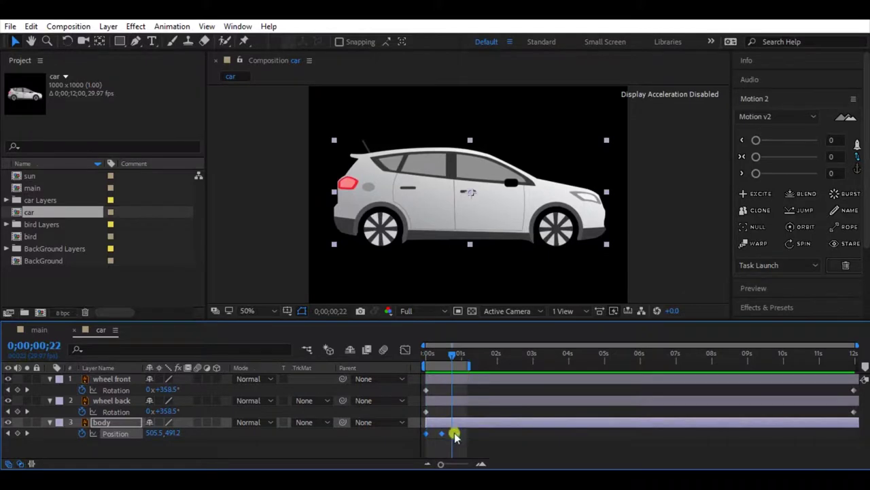
pyautogui.moveTo(468, 433); pyautogui.dragTo(467, 433)
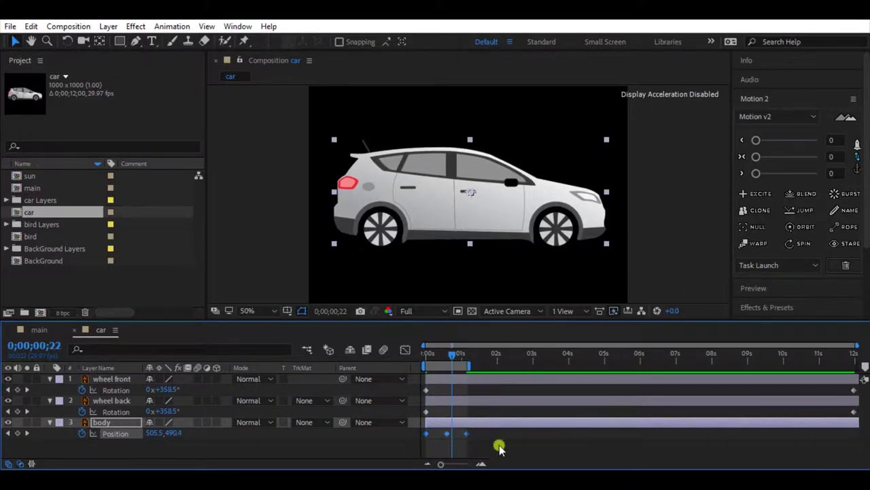
# Apply Easy Ease to the body layer's three Position keyframes and preview the smoothed bounce.
pyautogui.rightClick(467, 434)
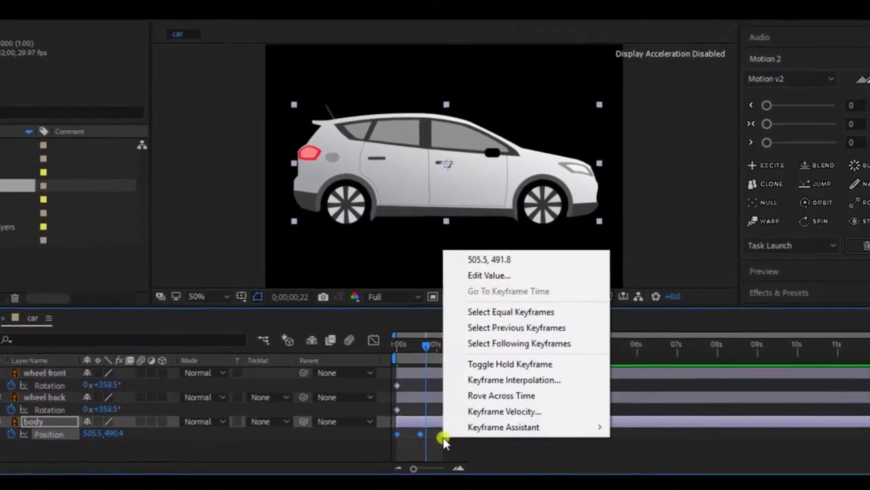
pyautogui.moveTo(478, 439)
pyautogui.click(673, 326)
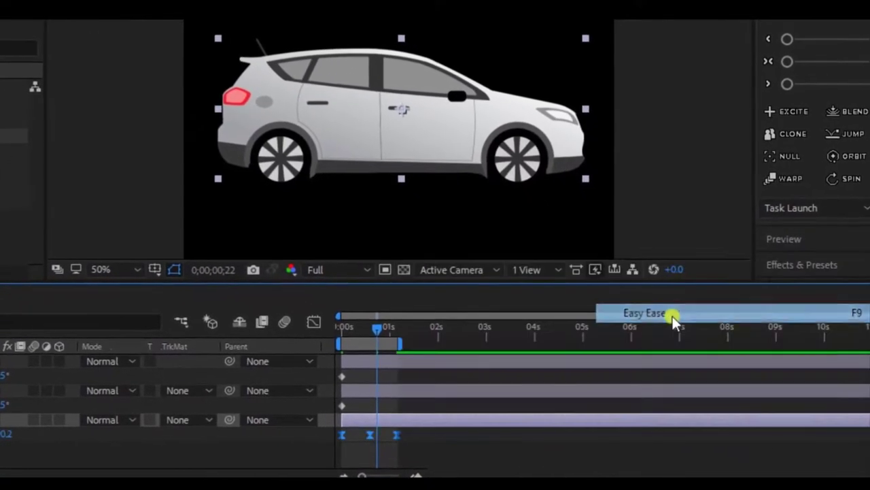
pyautogui.moveTo(379, 326); pyautogui.dragTo(301, 347)
pyautogui.press('space')
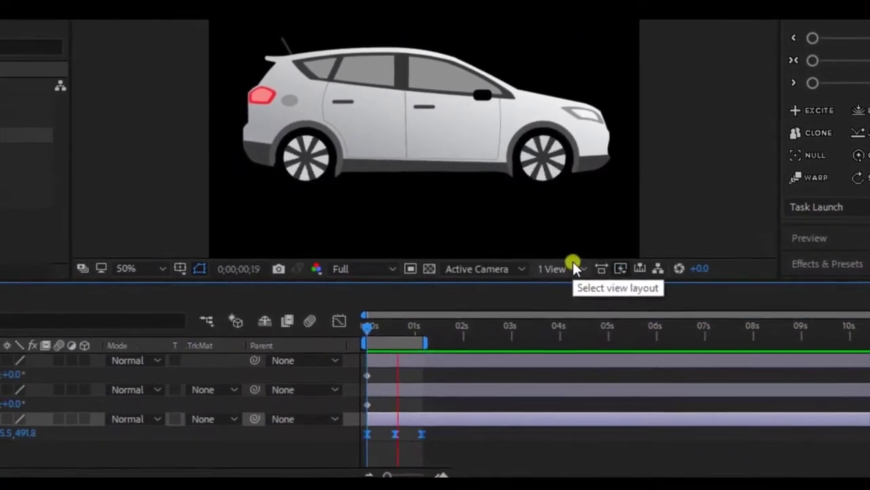
pyautogui.press('space')
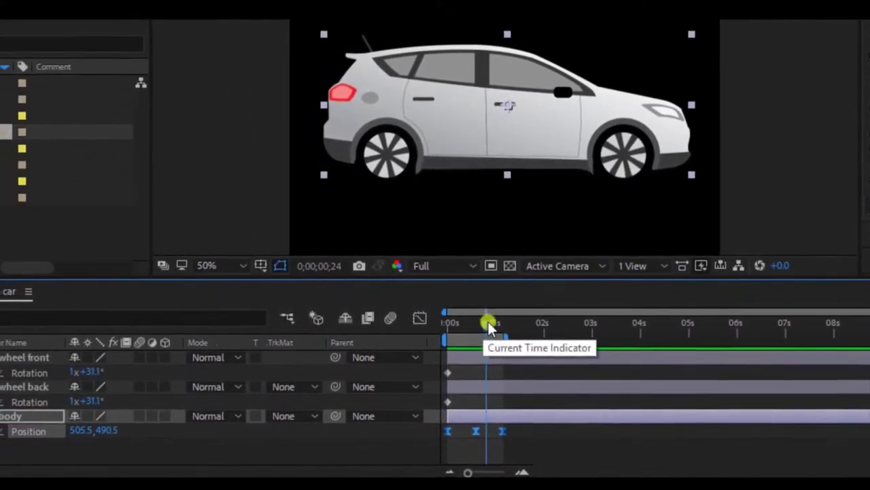
# Add the expression loopOut("cycle") to the body layer's Position, extend the work area to the composition's end and preview the loop.
pyautogui.moveTo(430, 326); pyautogui.dragTo(371, 332)
pyautogui.click(556, 446)
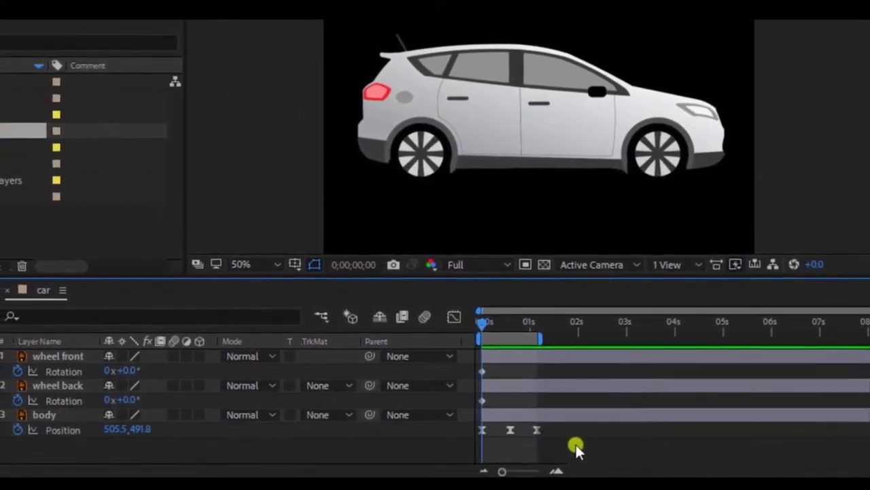
pyautogui.click(48, 427)
pyautogui.keyDown('alt'); pyautogui.click(17, 429); pyautogui.keyUp('alt')
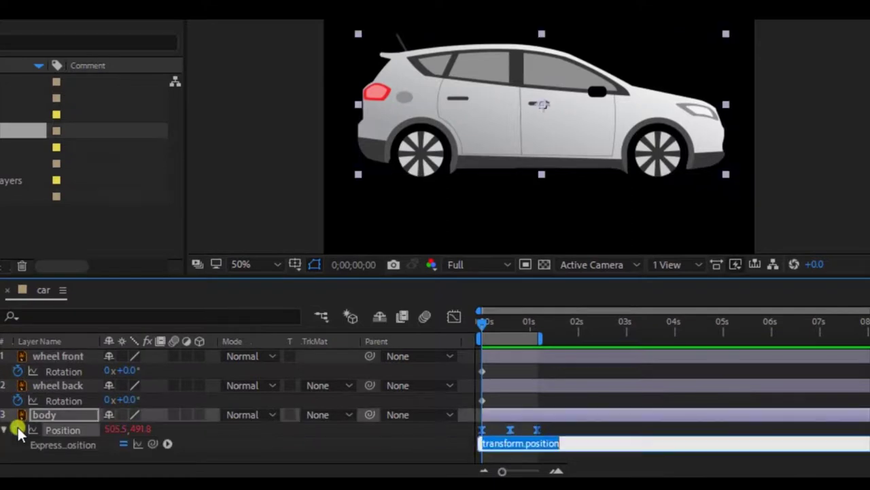
pyautogui.write('loopOut("cycle')
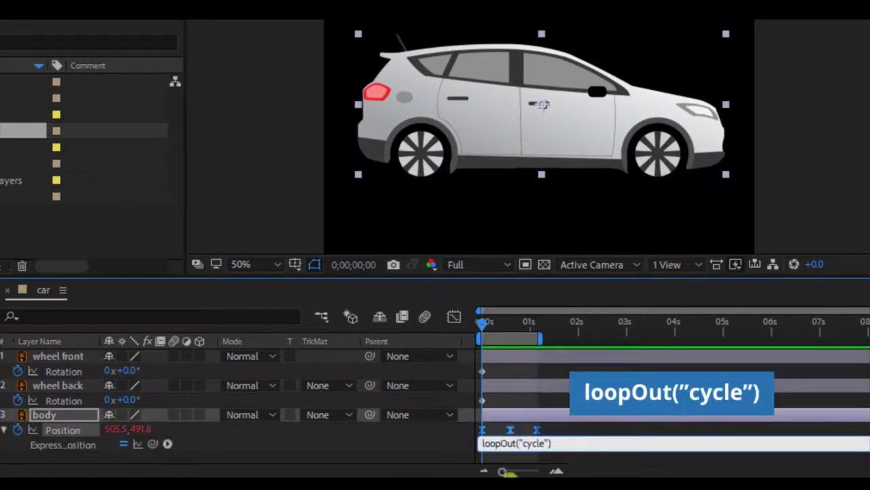
pyautogui.click(580, 462)
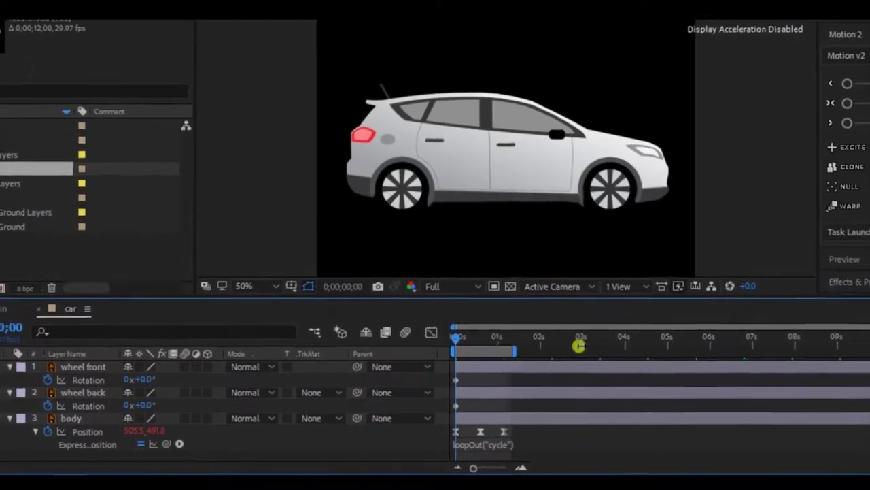
pyautogui.moveTo(579, 346); pyautogui.dragTo(869, 351)
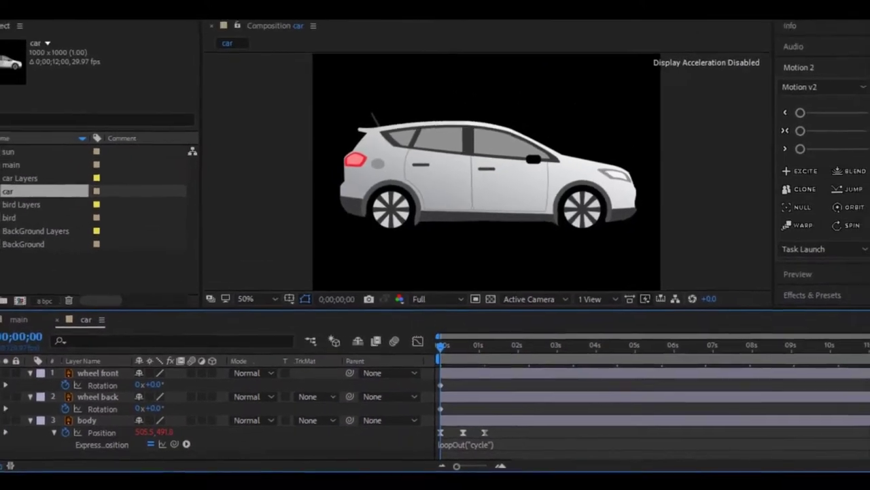
pyautogui.press('space')
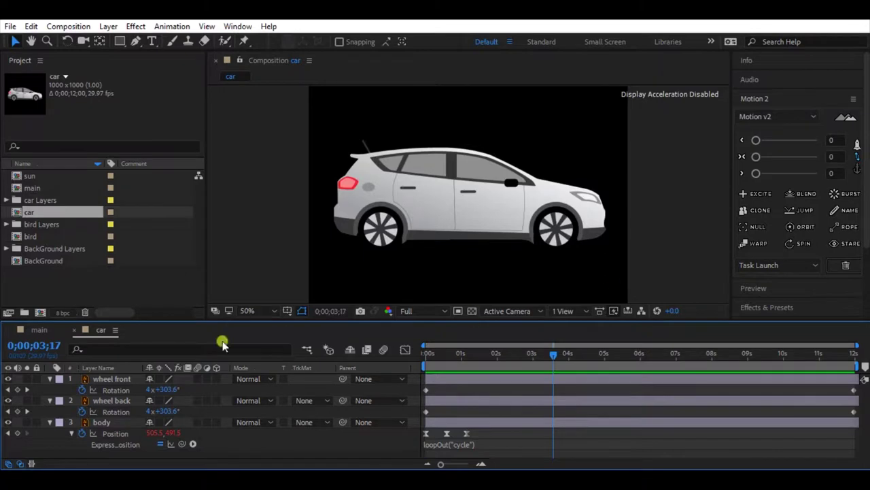
# Open the main composition and add the BackGround composition with the car composition layered above it.
pyautogui.click(41, 331)
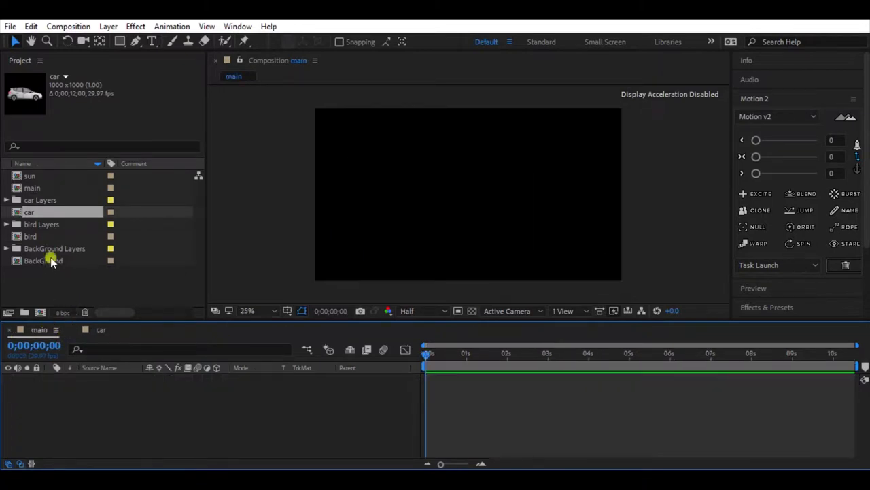
pyautogui.moveTo(48, 265); pyautogui.dragTo(56, 386)
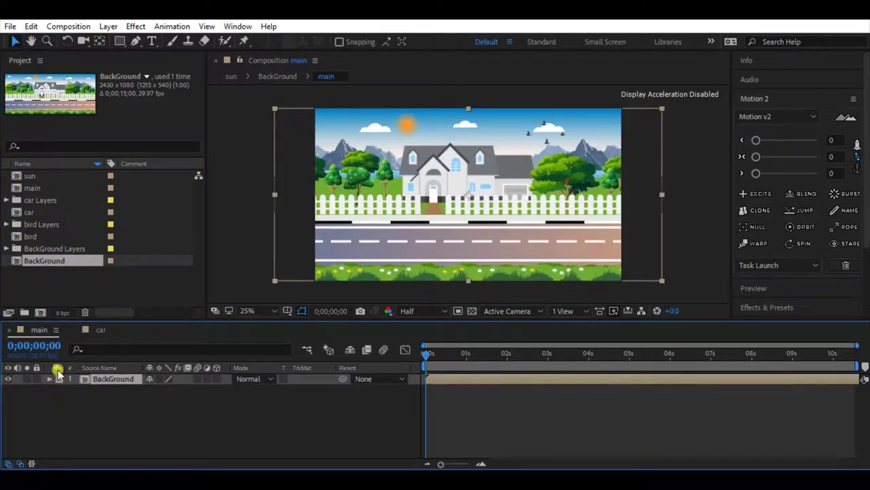
pyautogui.click(71, 262)
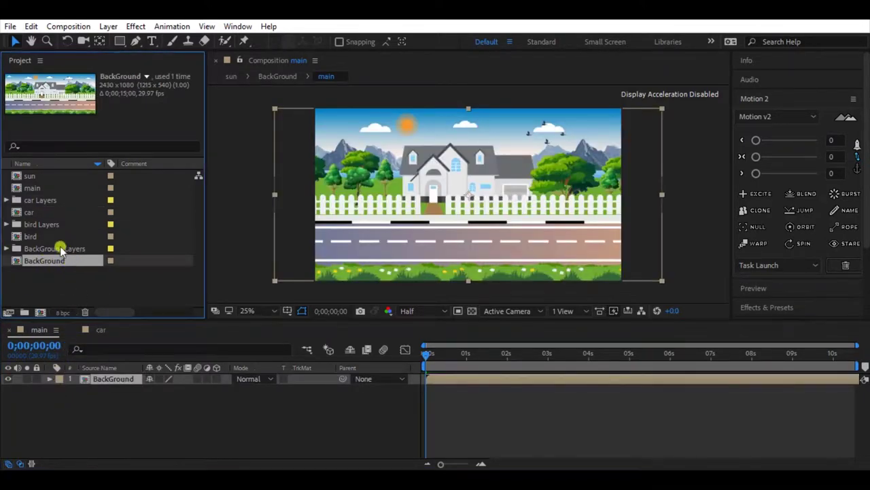
pyautogui.moveTo(40, 213); pyautogui.dragTo(50, 378)
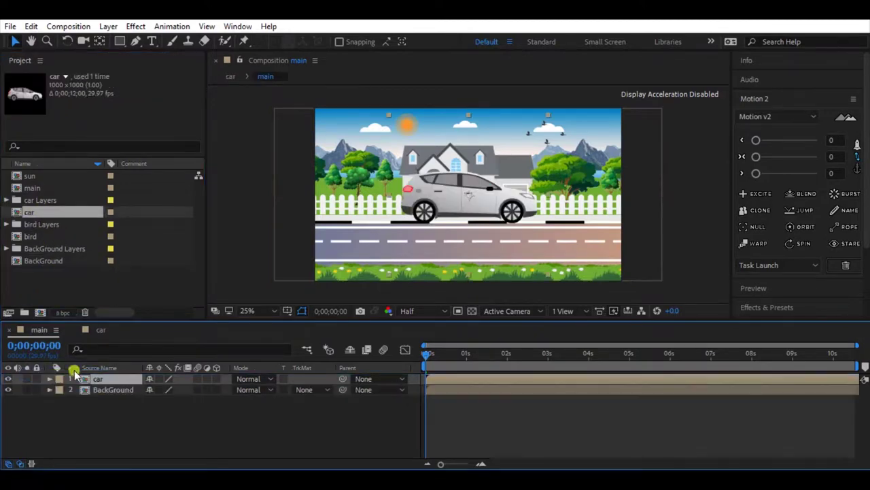
# Shift the BackGround layer horizontally so its left edge lines up with the left edge of the frame.
pyautogui.click(123, 389)
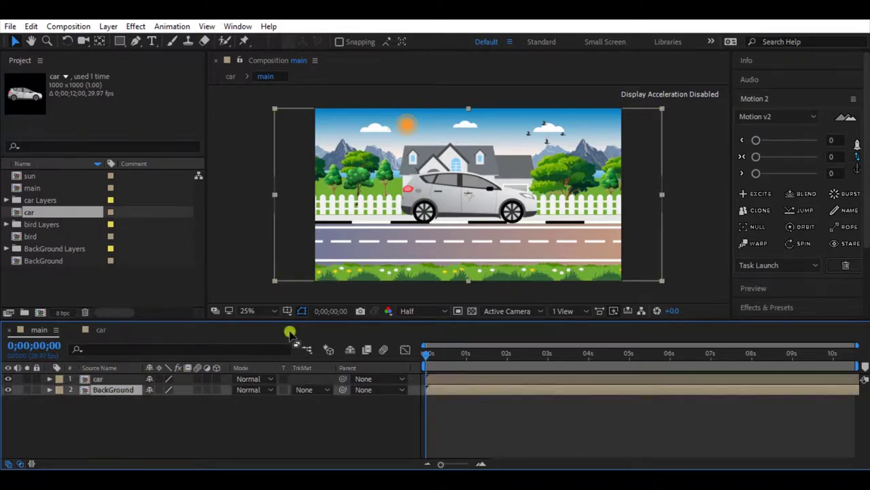
pyautogui.moveTo(401, 227); pyautogui.dragTo(440, 222)
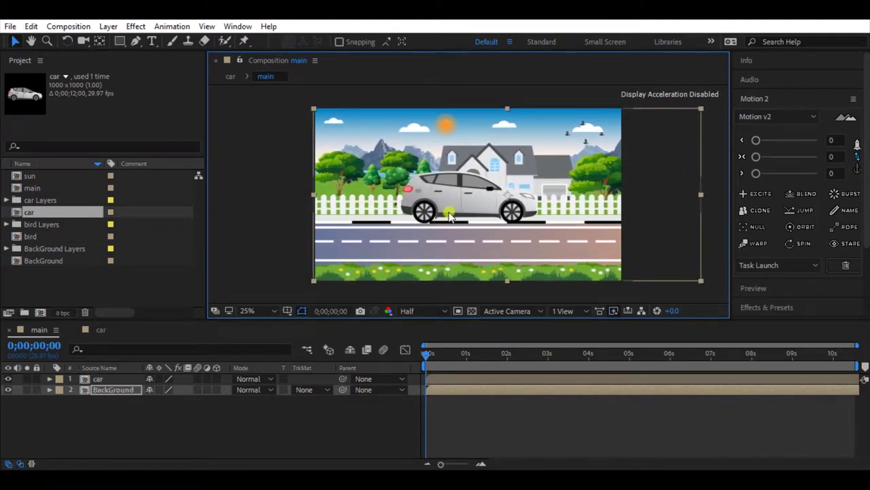
# Scale the car layer down proportionally and place it on the road's upper lane near the left edge of the frame.
pyautogui.click(119, 379)
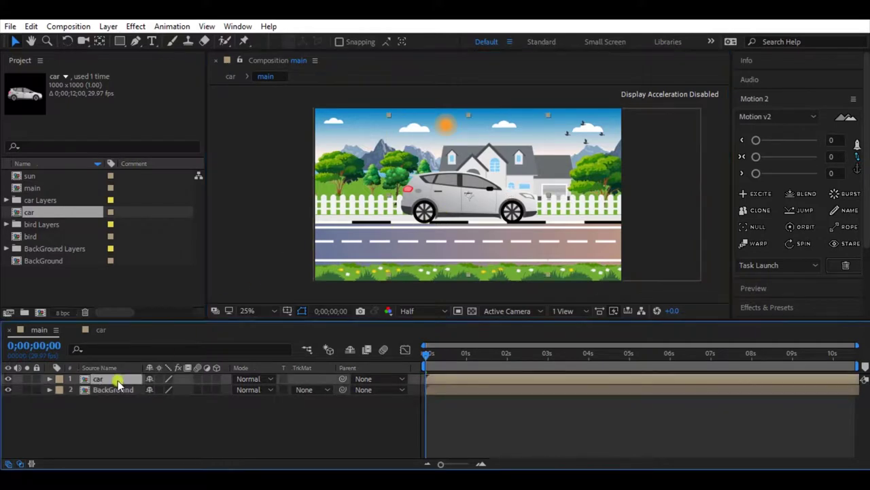
pyautogui.moveTo(550, 270); pyautogui.dragTo(389, 226)
pyautogui.scroll(2, 373, 255)
pyautogui.moveTo(372, 256); pyautogui.dragTo(475, 195)
pyautogui.moveTo(474, 276); pyautogui.dragTo(508, 304)
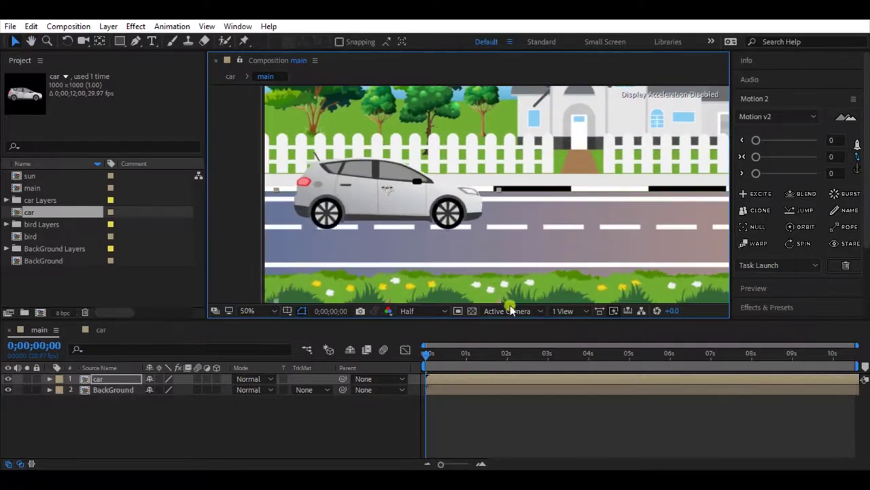
# Move the car layer horizontally along the road until it sits completely outside the frame's left edge.
pyautogui.moveTo(435, 217); pyautogui.dragTo(436, 208)
pyautogui.moveTo(436, 209); pyautogui.dragTo(427, 246)
pyautogui.moveTo(494, 109); pyautogui.dragTo(483, 117)
pyautogui.scroll(-1, 470, 176)
pyautogui.moveTo(439, 203); pyautogui.dragTo(430, 203)
pyautogui.click(691, 204)
pyautogui.scroll(1, 618, 202)
pyautogui.moveTo(615, 202); pyautogui.dragTo(555, 206)
pyautogui.click(358, 228)
pyautogui.scroll(-1, 405, 219)
pyautogui.moveTo(402, 217); pyautogui.dragTo(300, 213)
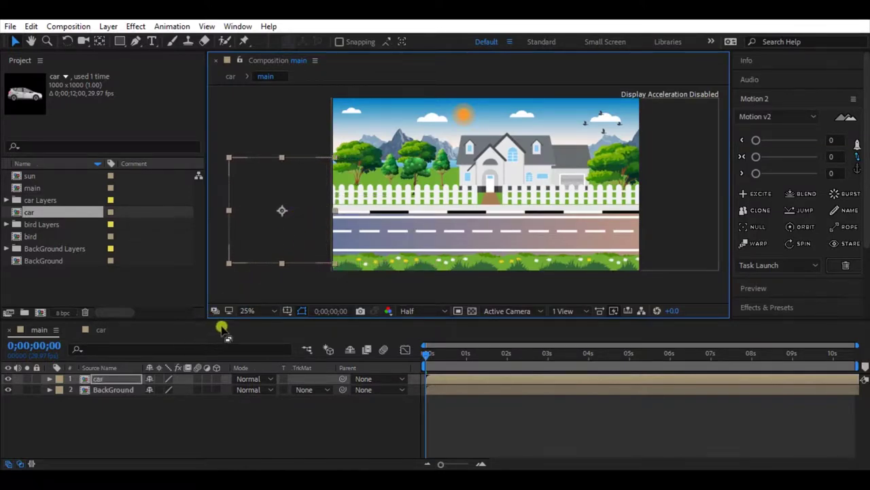
# Parent the car layer to the BackGround layer.
pyautogui.click(259, 278)
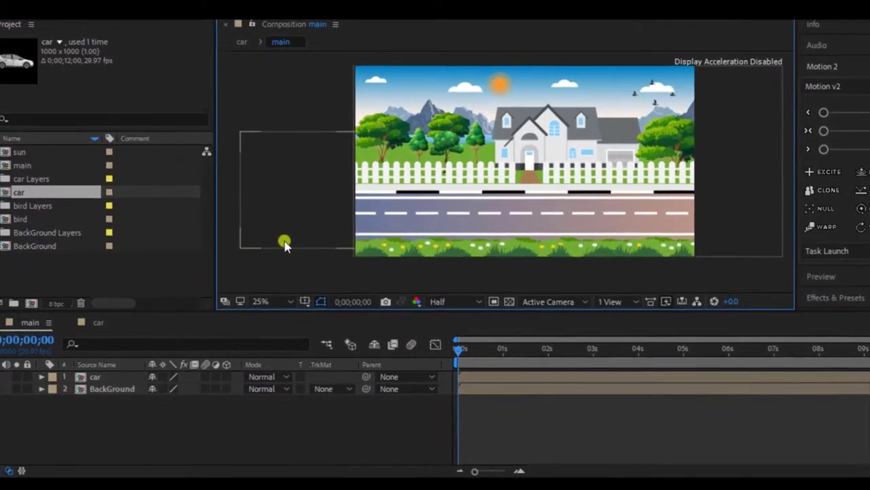
pyautogui.click(109, 375)
pyautogui.moveTo(380, 375); pyautogui.dragTo(122, 387)
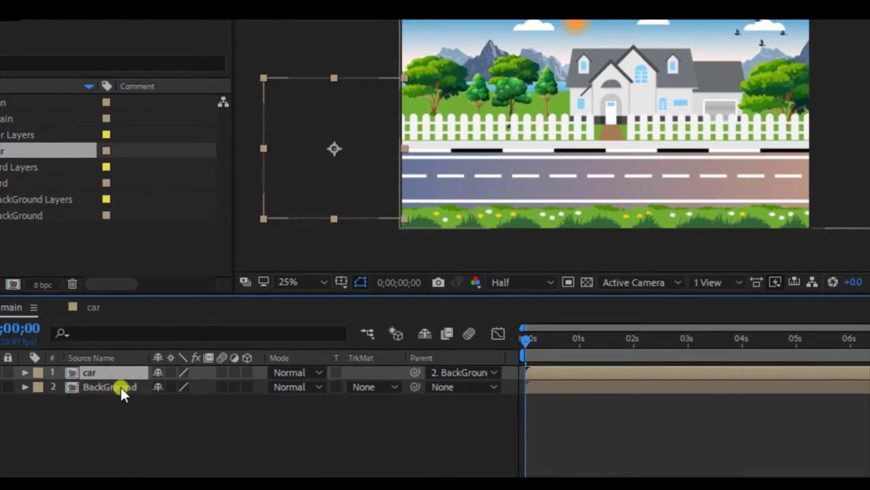
# Keyframe the car's Position from its starting spot at 0 s to 2769, 702 beyond the frame's right edge at 0;00;10;15, and preview the drive.
pyautogui.click(122, 374)
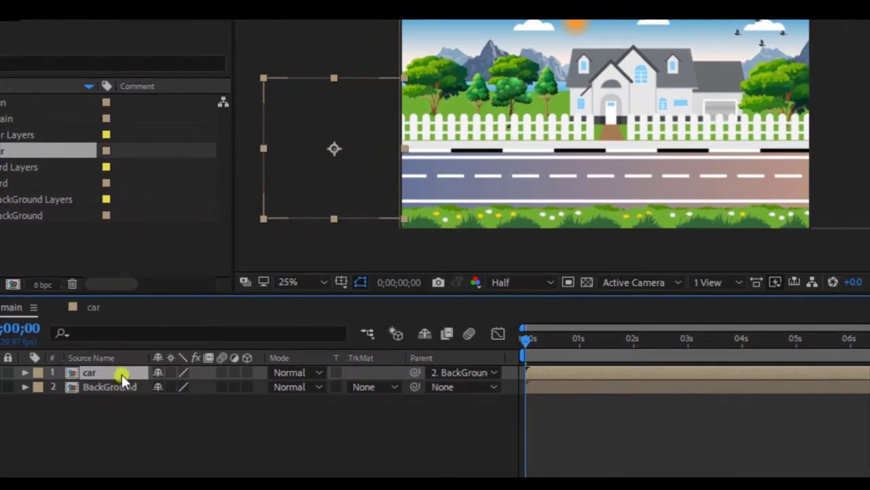
pyautogui.press('p')
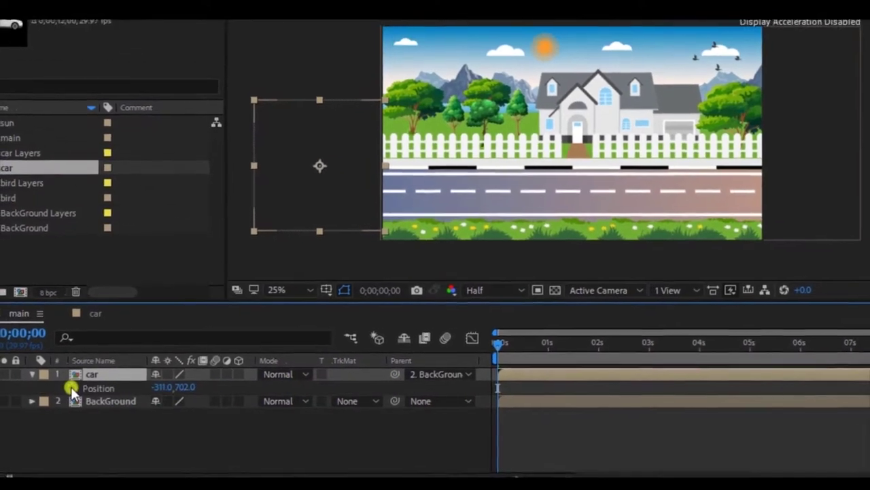
pyautogui.click(71, 386)
pyautogui.moveTo(500, 342); pyautogui.dragTo(634, 349)
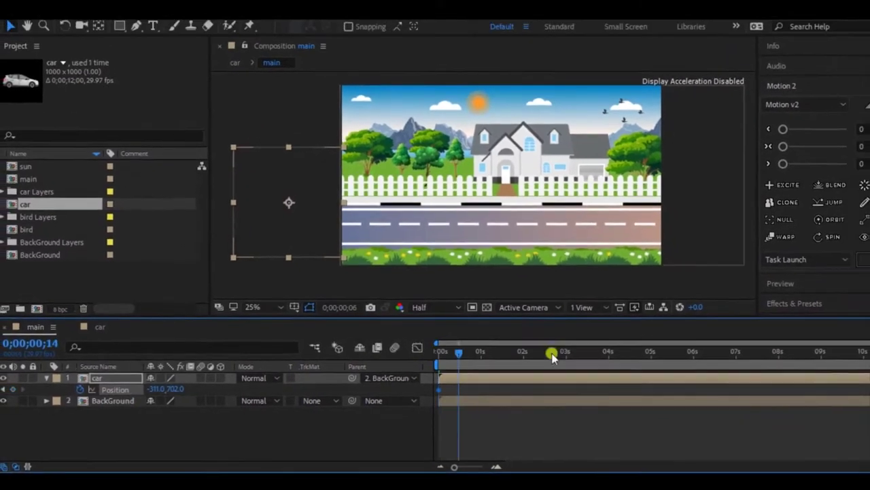
pyautogui.moveTo(552, 355); pyautogui.dragTo(869, 353)
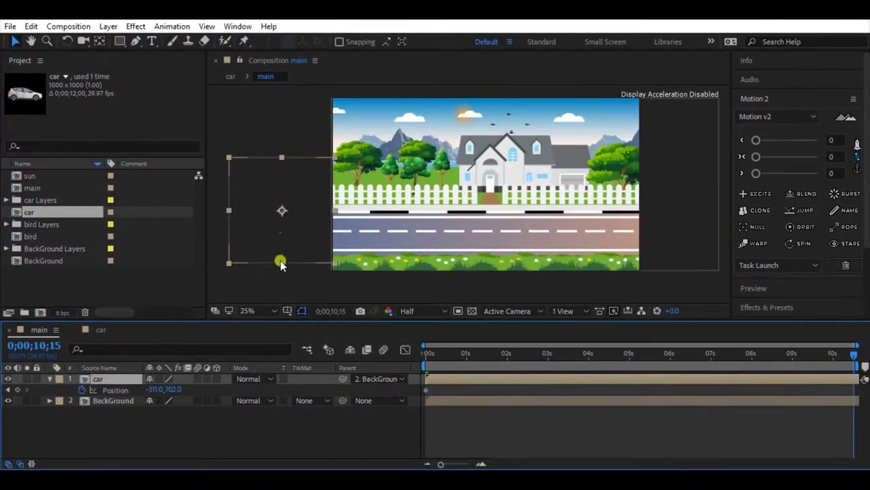
pyautogui.moveTo(283, 212); pyautogui.dragTo(755, 211)
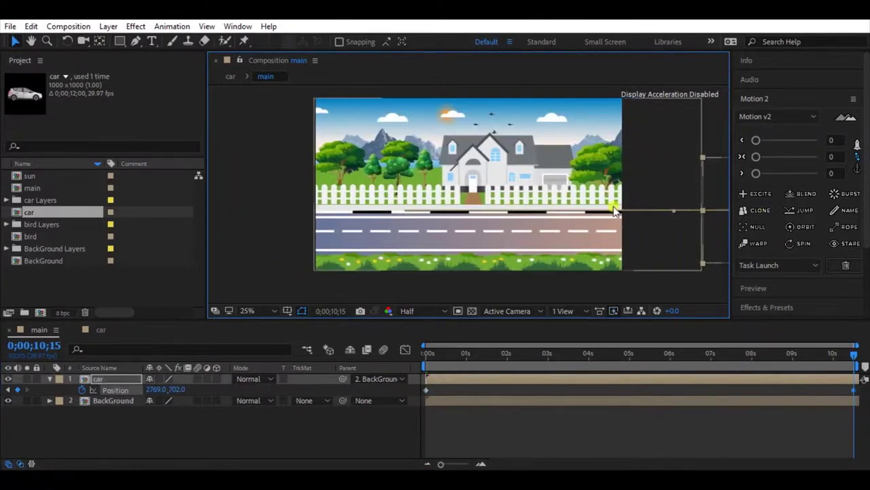
pyautogui.moveTo(856, 357); pyautogui.dragTo(427, 357)
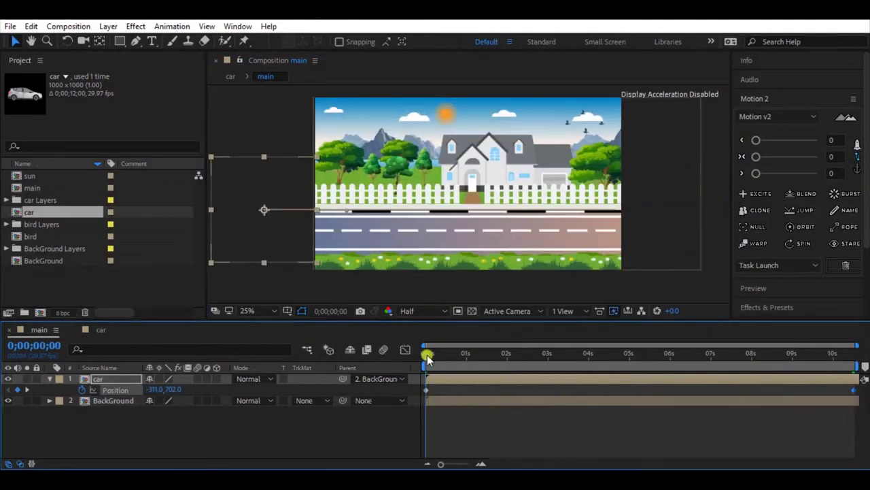
pyautogui.click(480, 246)
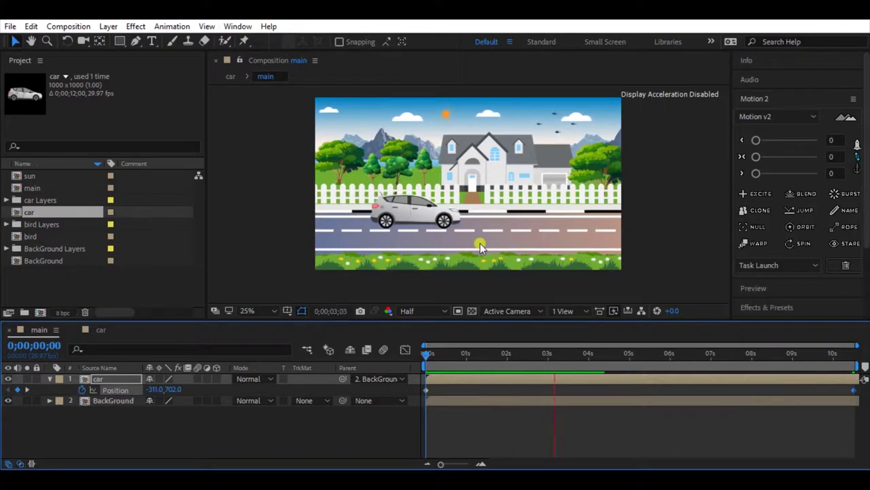
pyautogui.press('space')
# Create a null object in the main composition and parent the BackGround layer to it.
pyautogui.moveTo(591, 354); pyautogui.dragTo(426, 354)
pyautogui.click(113, 400)
pyautogui.rightClick(127, 415)
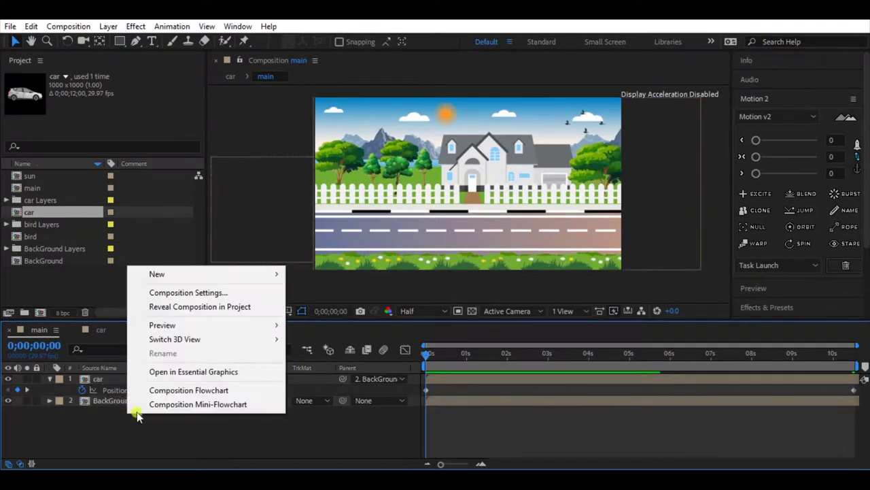
pyautogui.moveTo(194, 274)
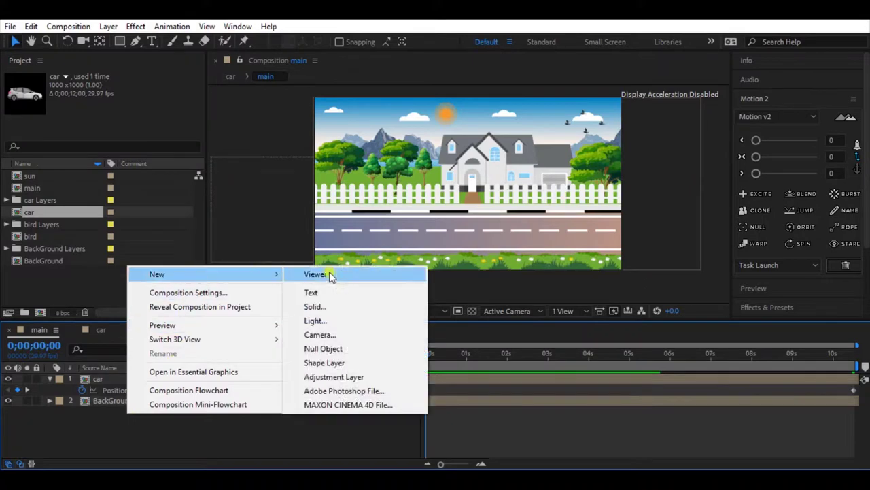
pyautogui.click(338, 350)
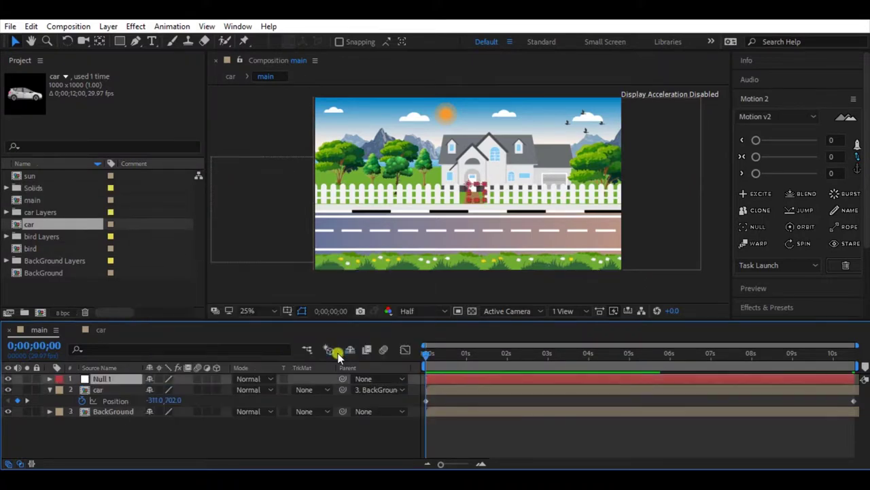
pyautogui.click(126, 412)
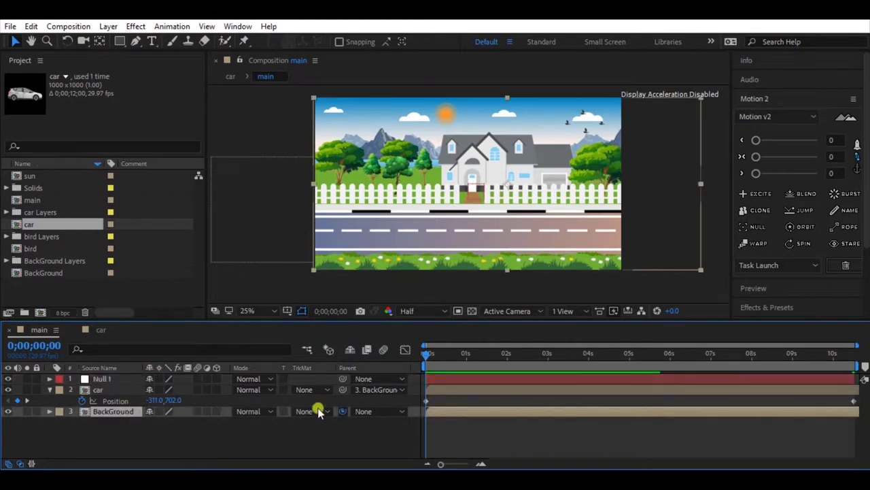
pyautogui.moveTo(148, 386); pyautogui.dragTo(119, 383)
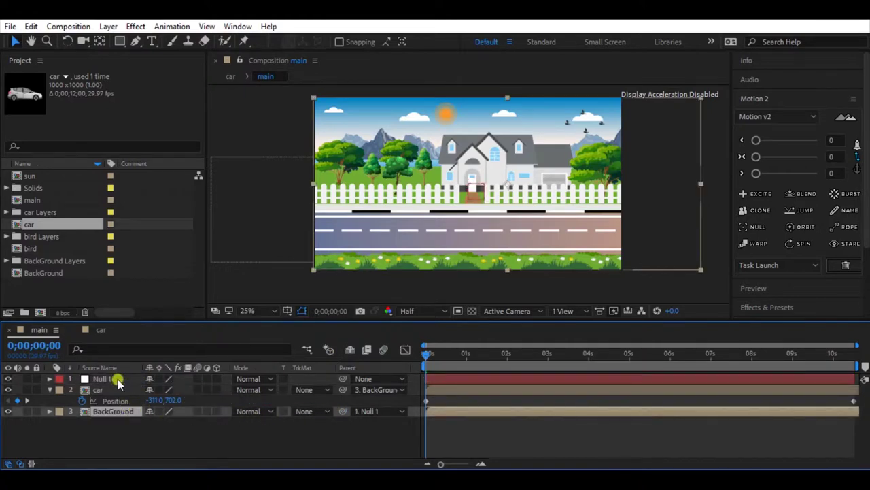
# Keyframe the null's Position at 0;00;04;17 and set it to 473, 540 at 0;00;10;15, then preview the background shift.
pyautogui.click(119, 383)
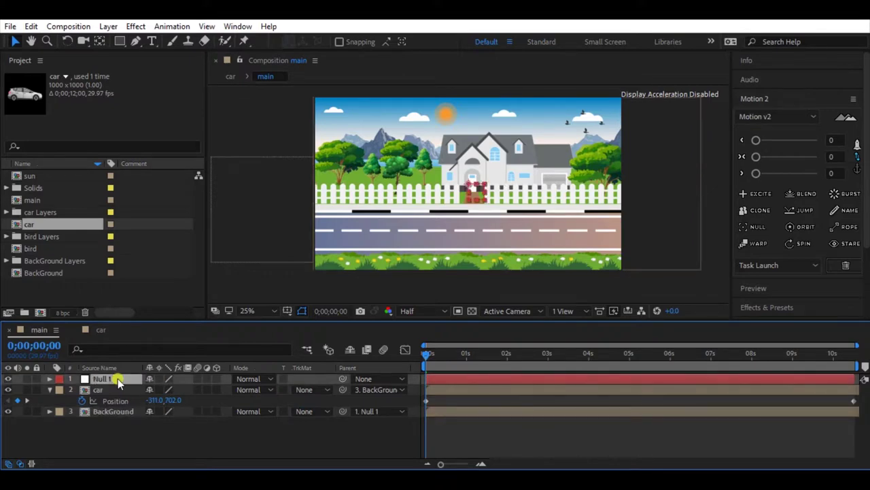
pyautogui.press('p')
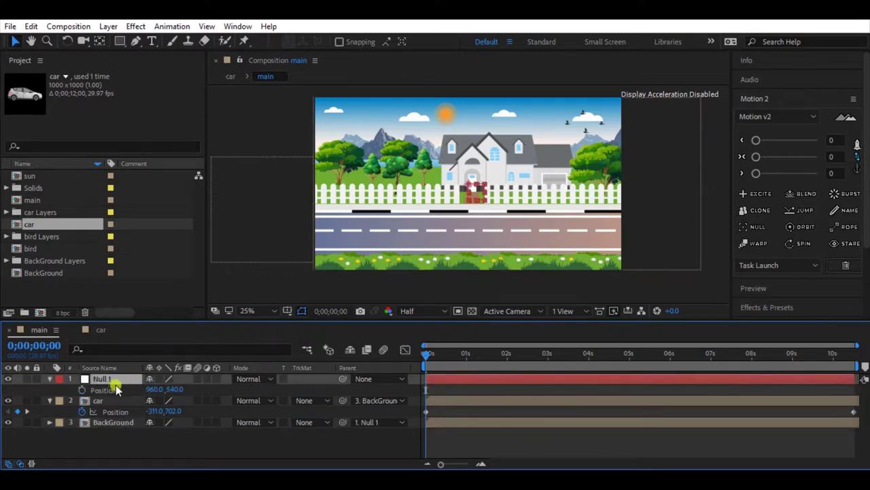
pyautogui.moveTo(429, 351); pyautogui.dragTo(613, 351)
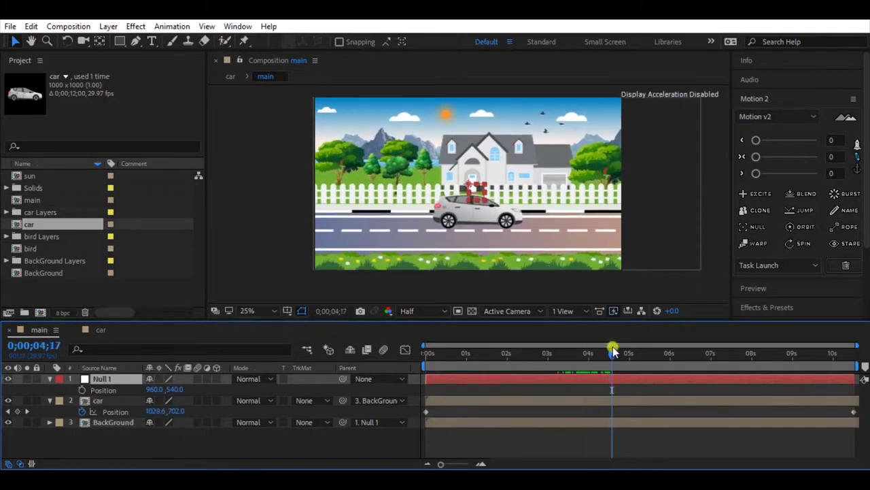
pyautogui.click(85, 389)
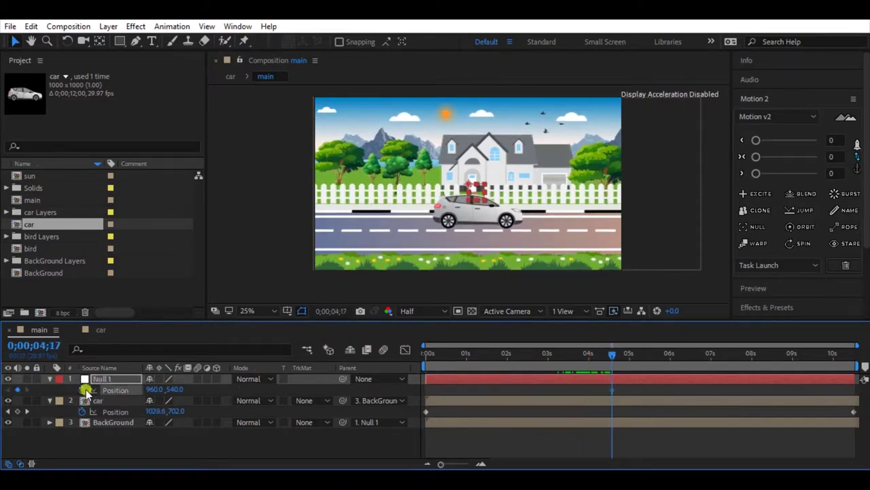
pyautogui.moveTo(612, 352); pyautogui.dragTo(863, 359)
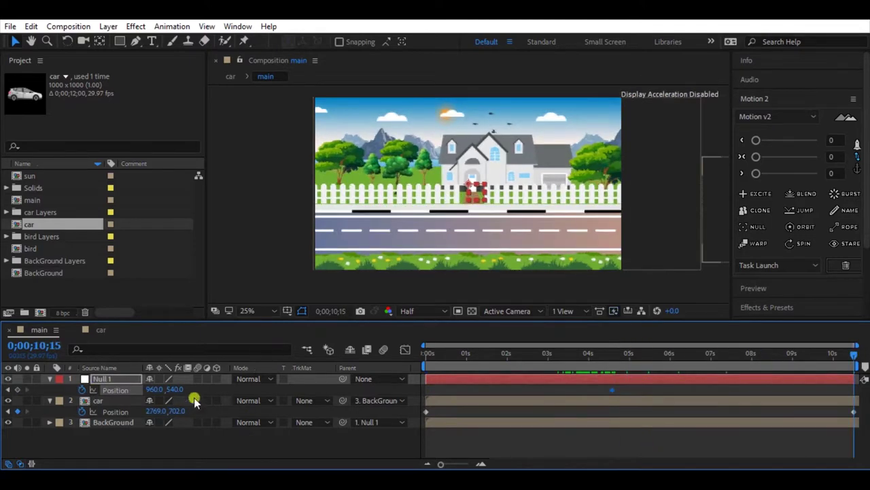
pyautogui.moveTo(146, 389); pyautogui.dragTo(5, 401)
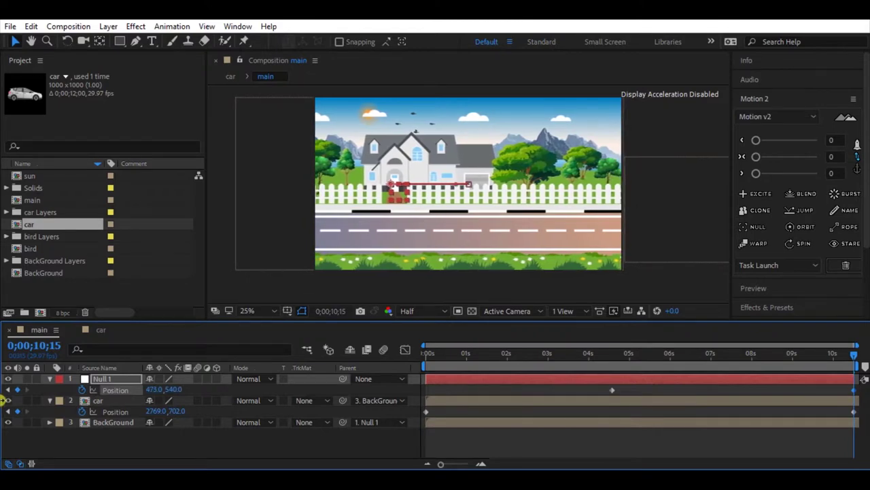
pyautogui.press('space')
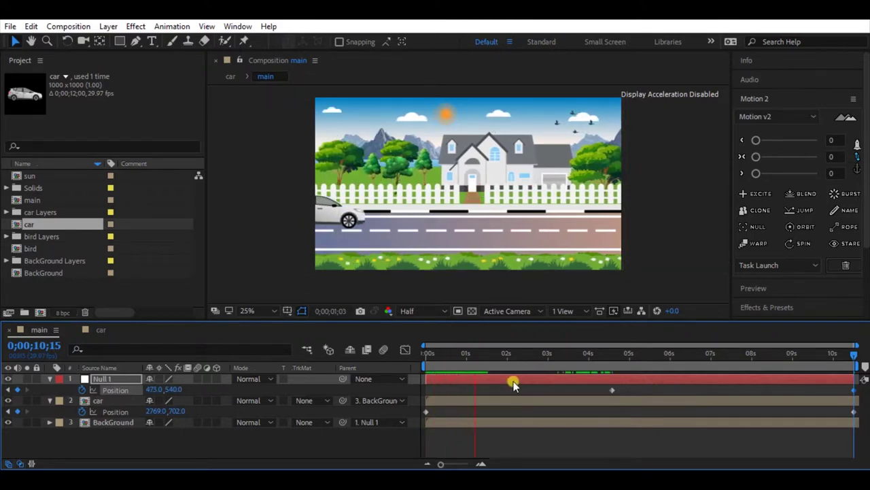
pyautogui.press('space')
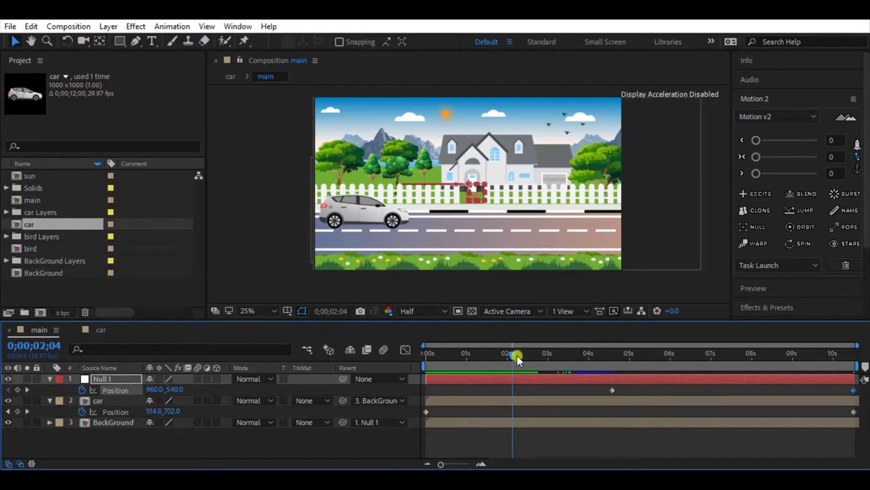
pyautogui.press('space')
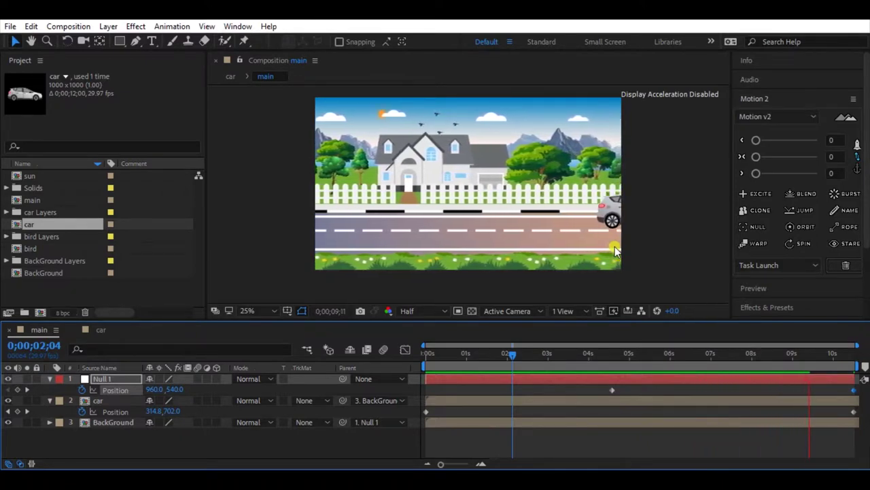
# Apply Easy Ease to both Position keyframes of the null.
pyautogui.moveTo(722, 387); pyautogui.dragTo(857, 388)
pyautogui.rightClick(614, 390)
pyautogui.moveTo(640, 381)
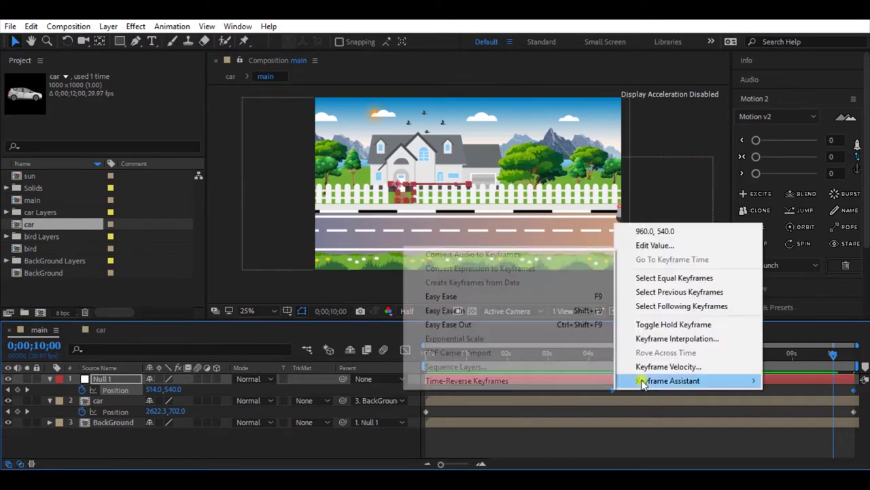
pyautogui.click(480, 296)
# Apply Easy Ease to both Position keyframes of the car layer and preview the whole animation from the start.
pyautogui.click(427, 411)
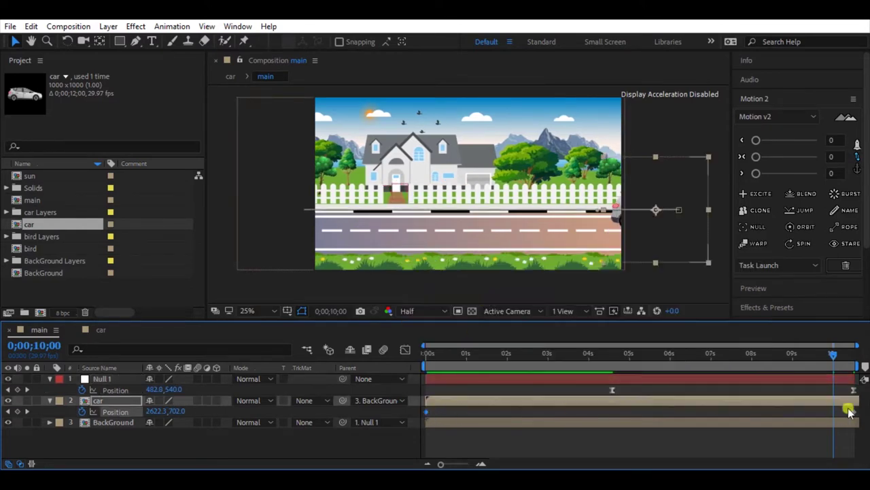
pyautogui.rightClick(855, 416)
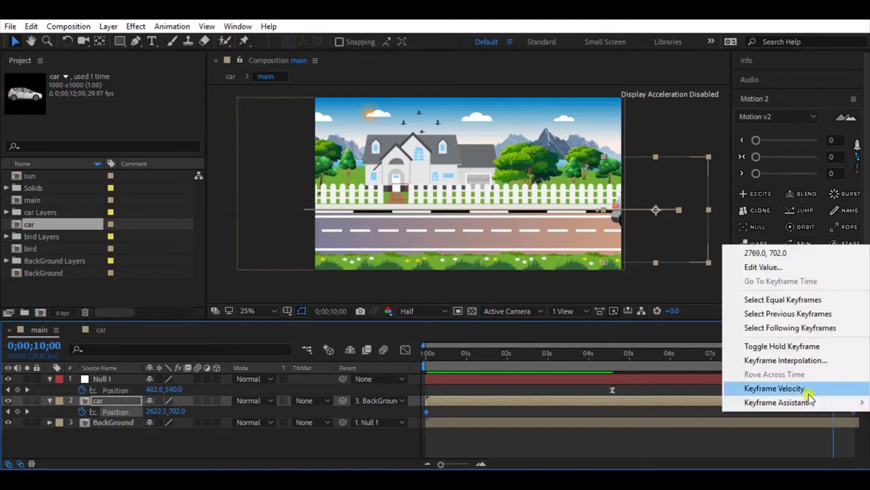
pyautogui.moveTo(805, 401)
pyautogui.click(622, 335)
pyautogui.click(425, 353)
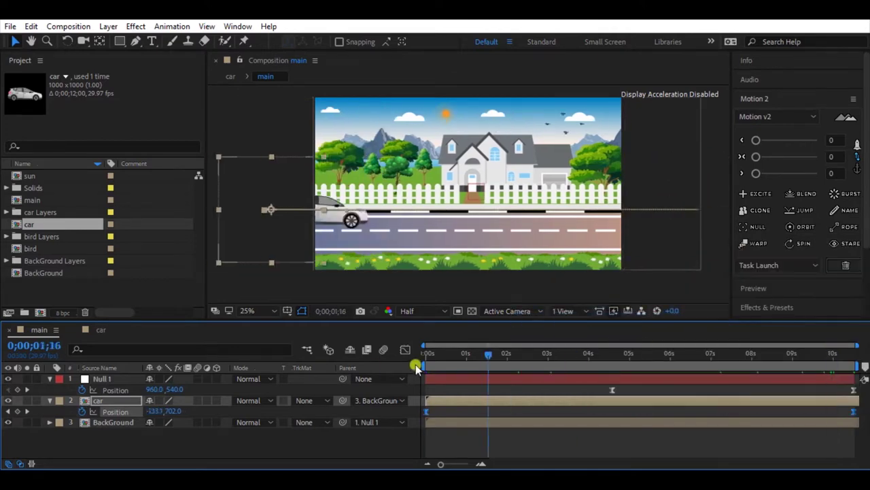
pyautogui.press('space')
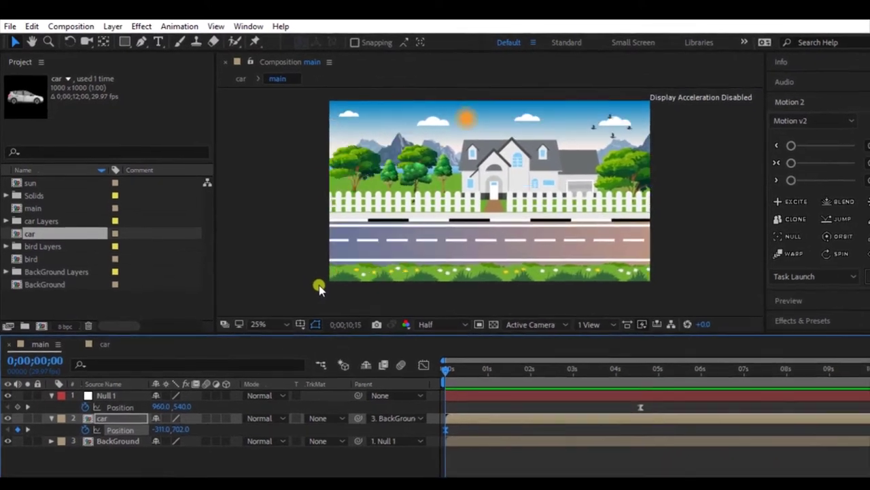
pyautogui.press('space')
pyautogui.moveTo(474, 371); pyautogui.dragTo(446, 374)
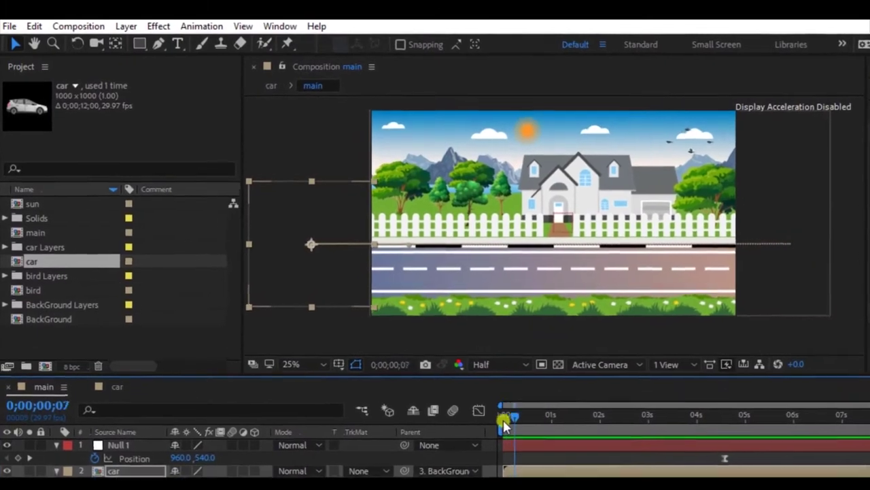
pyautogui.moveTo(504, 422); pyautogui.dragTo(495, 420)
# Add the main composition to the Render Queue.
pyautogui.click(559, 348)
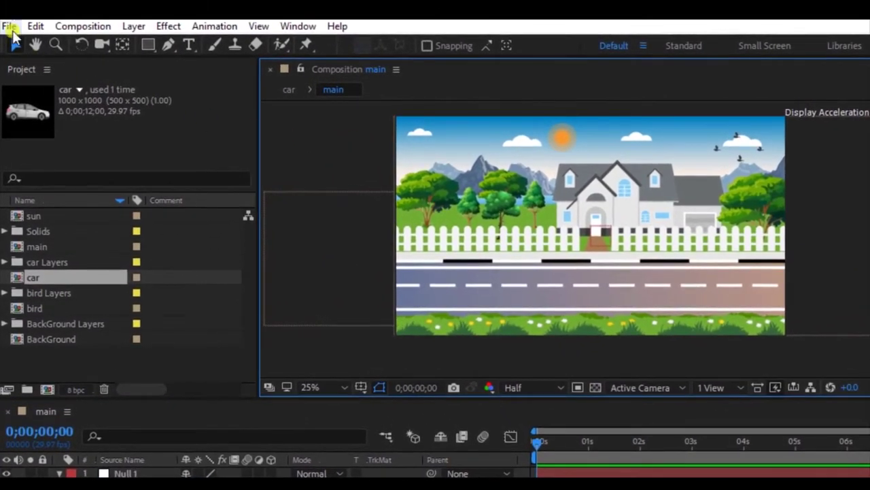
pyautogui.click(11, 28)
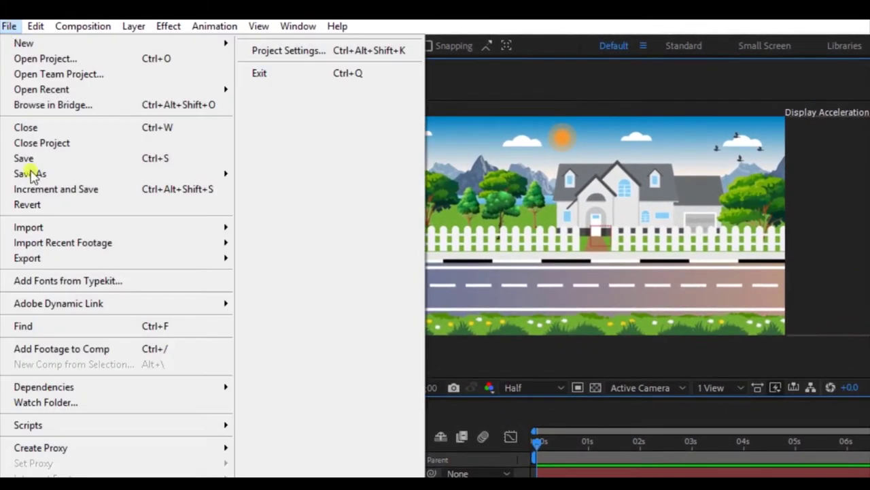
pyautogui.moveTo(59, 257)
pyautogui.click(297, 272)
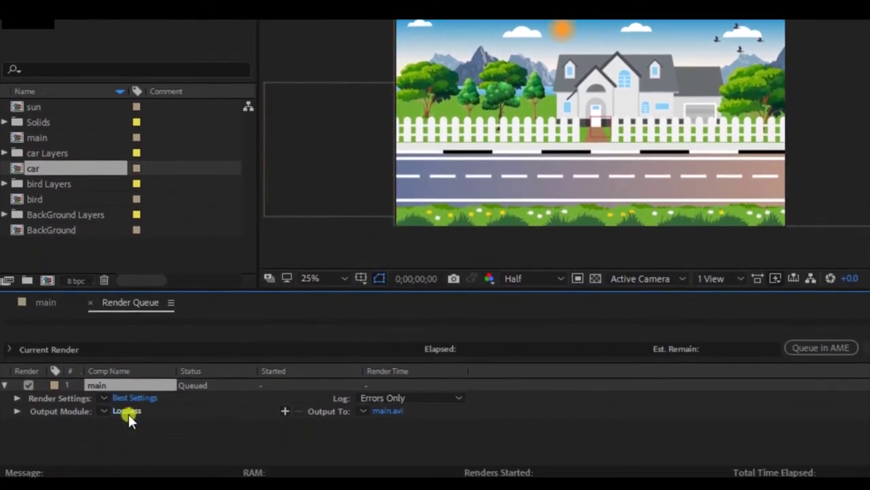
# Set the queued composition's output module to QuickTime format with audio output off.
pyautogui.click(127, 412)
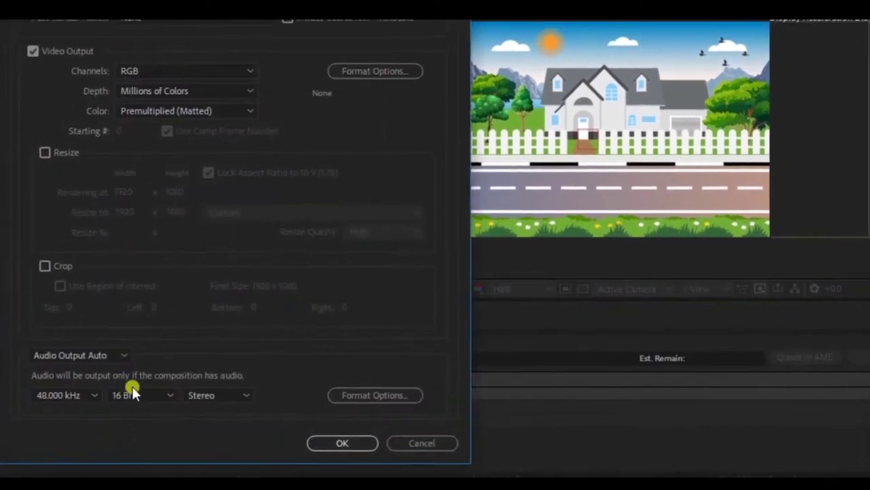
pyautogui.click(182, 45)
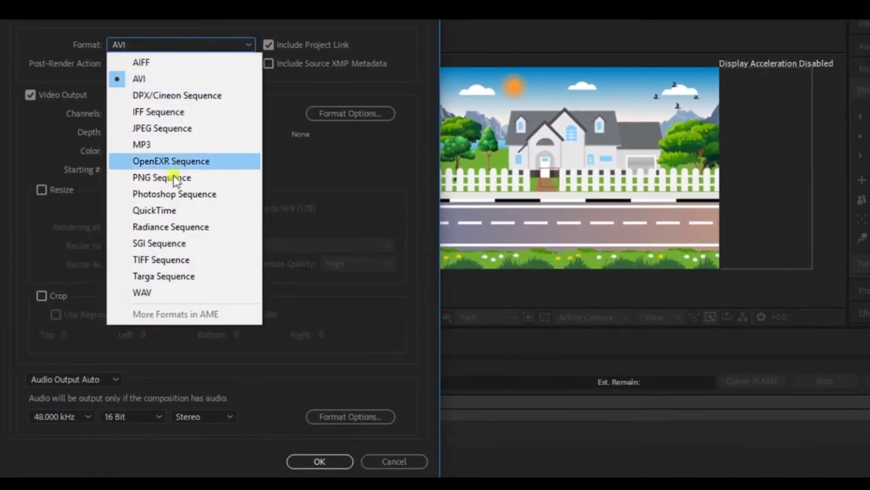
pyautogui.click(167, 208)
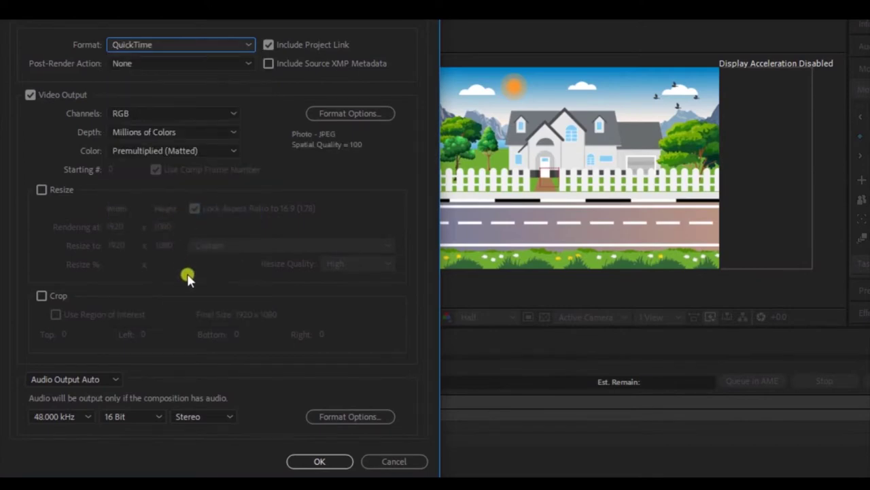
pyautogui.click(91, 382)
pyautogui.click(90, 427)
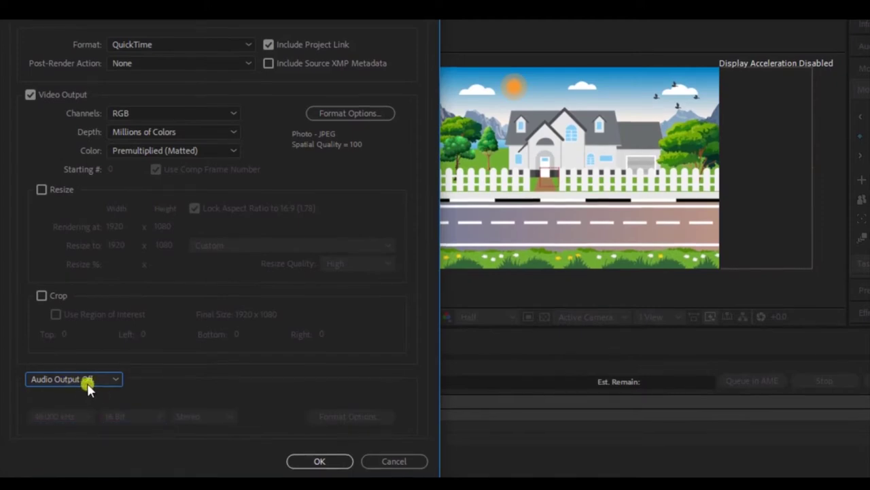
pyautogui.click(312, 460)
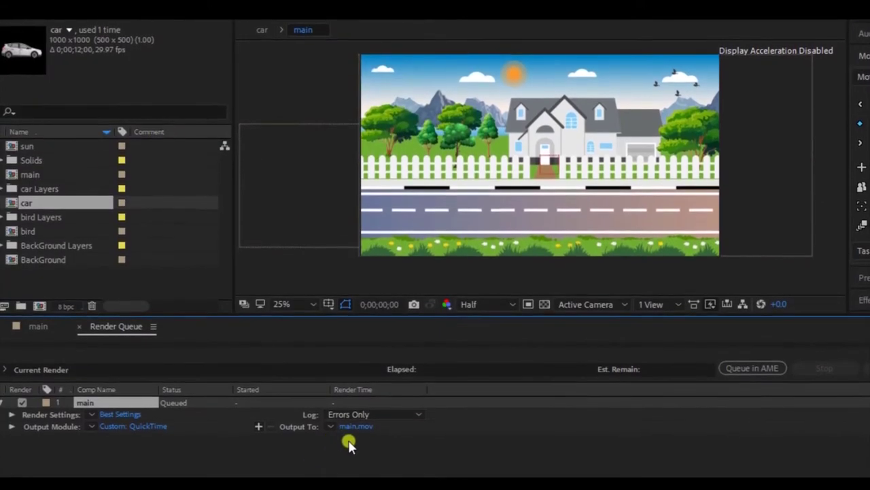
# Set the output file to main as a QuickTime (*.mov) file and start the render.
pyautogui.click(356, 426)
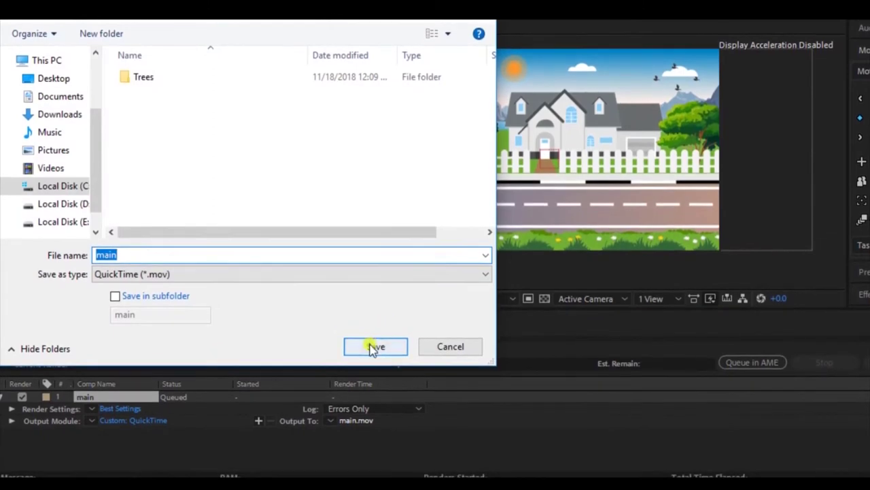
pyautogui.click(372, 347)
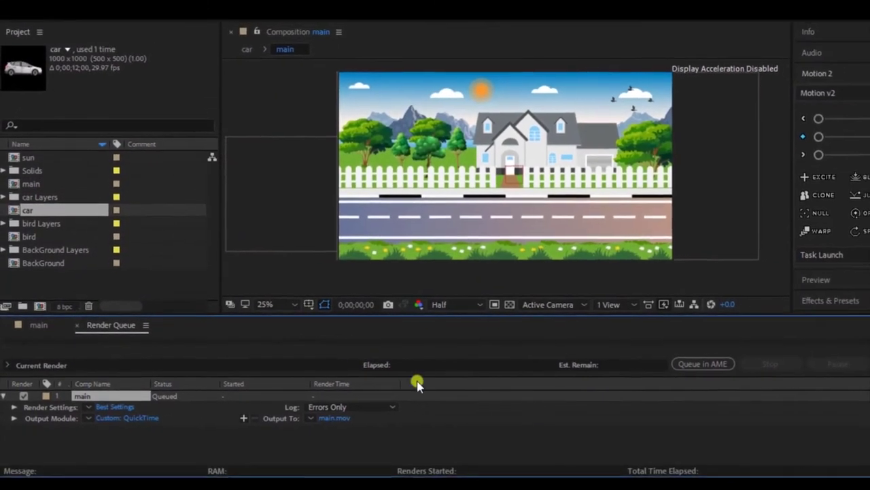
pyautogui.click(835, 365)
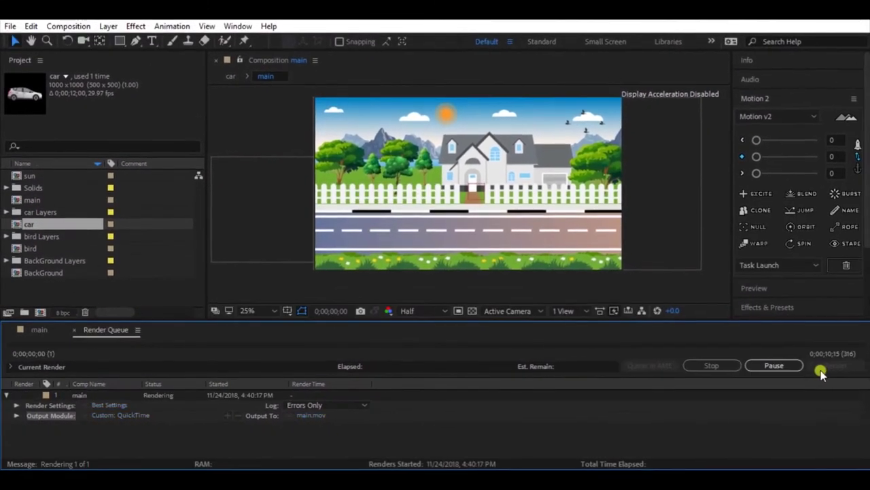